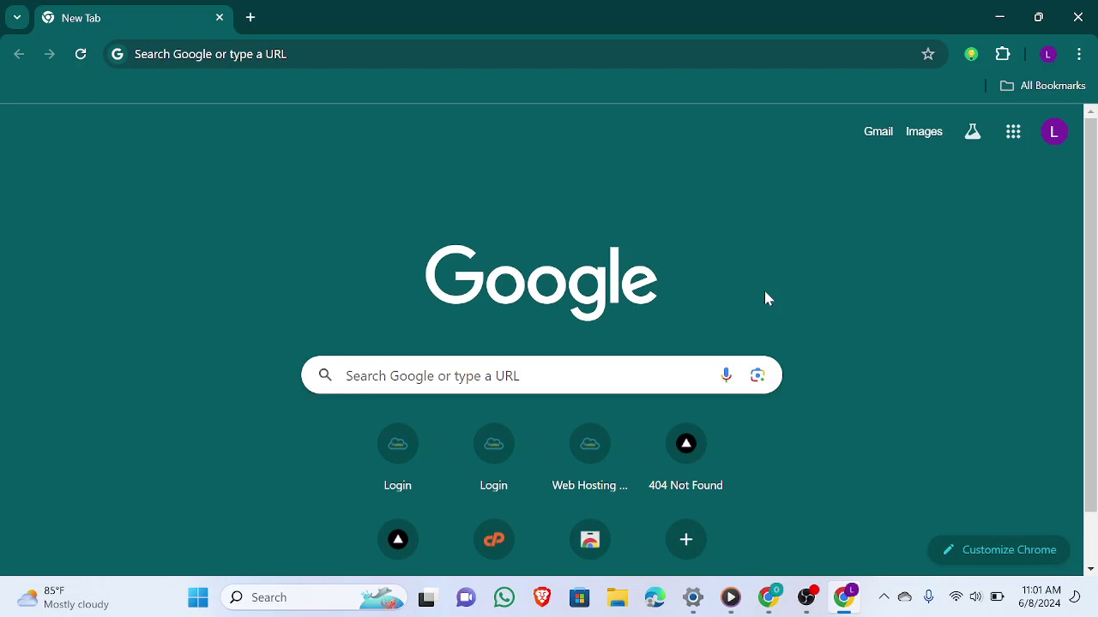
# - Search Google for "google form"
pyautogui.click(562, 376)
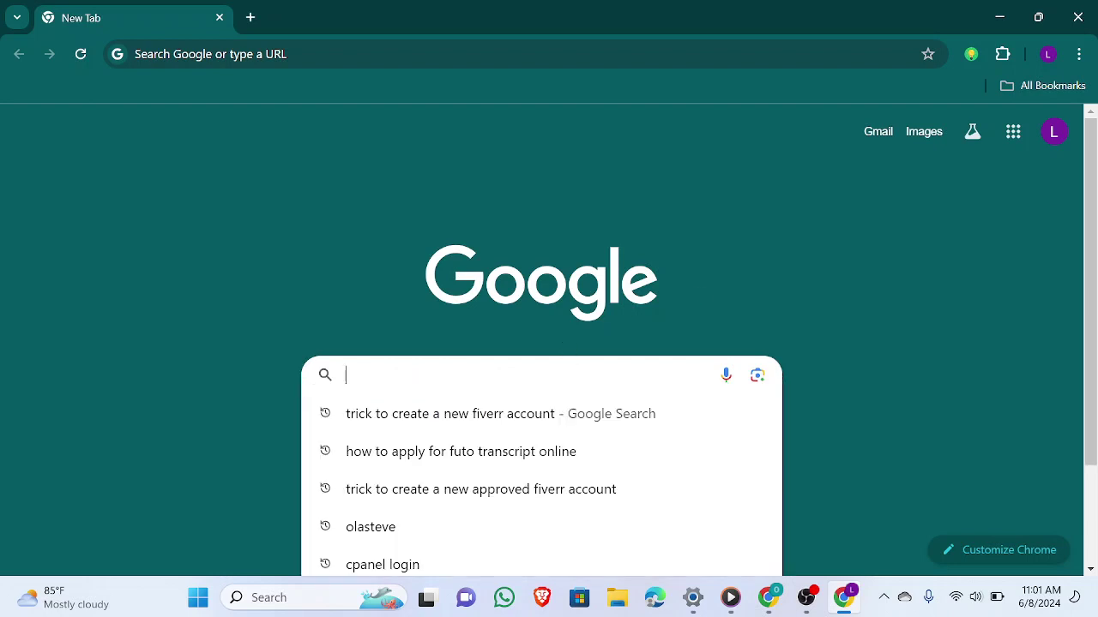
pyautogui.write('go')
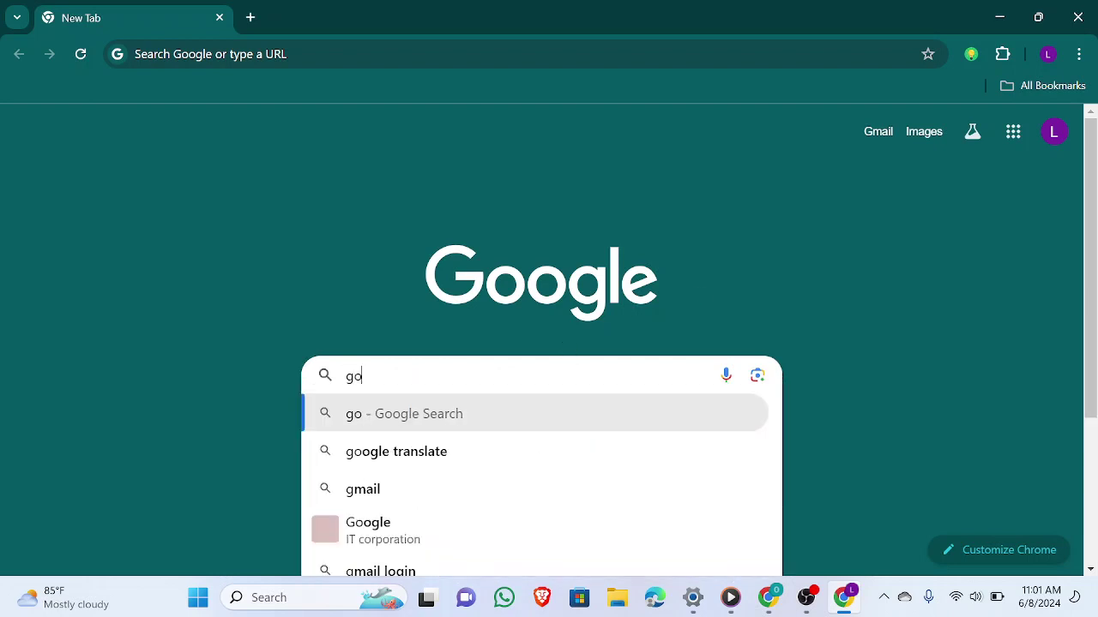
pyautogui.write('ogle form')
pyautogui.press('Return')
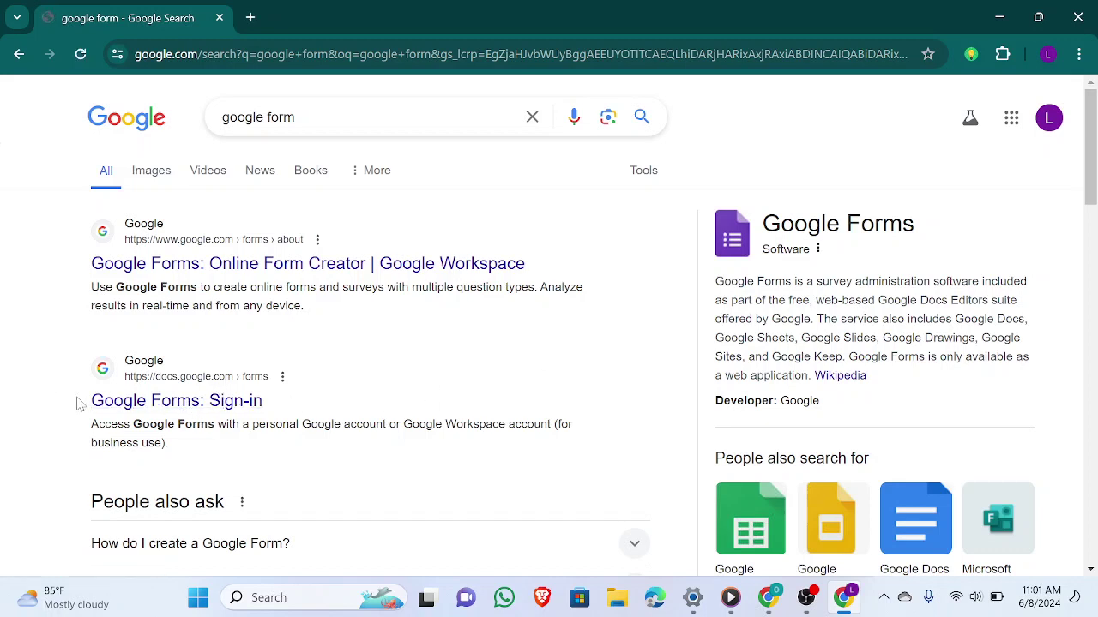
# - Open the "Google Forms: Sign-in" search result and create a blank form, declining the introductory tour
pyautogui.moveTo(80, 402); pyautogui.dragTo(4, 400)
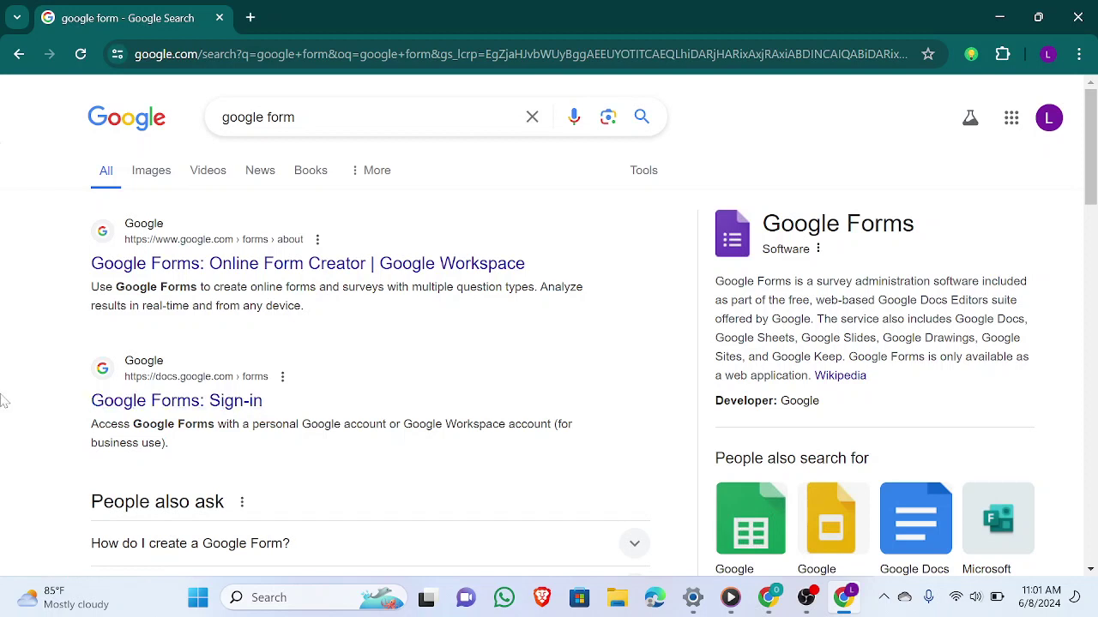
pyautogui.click(212, 408)
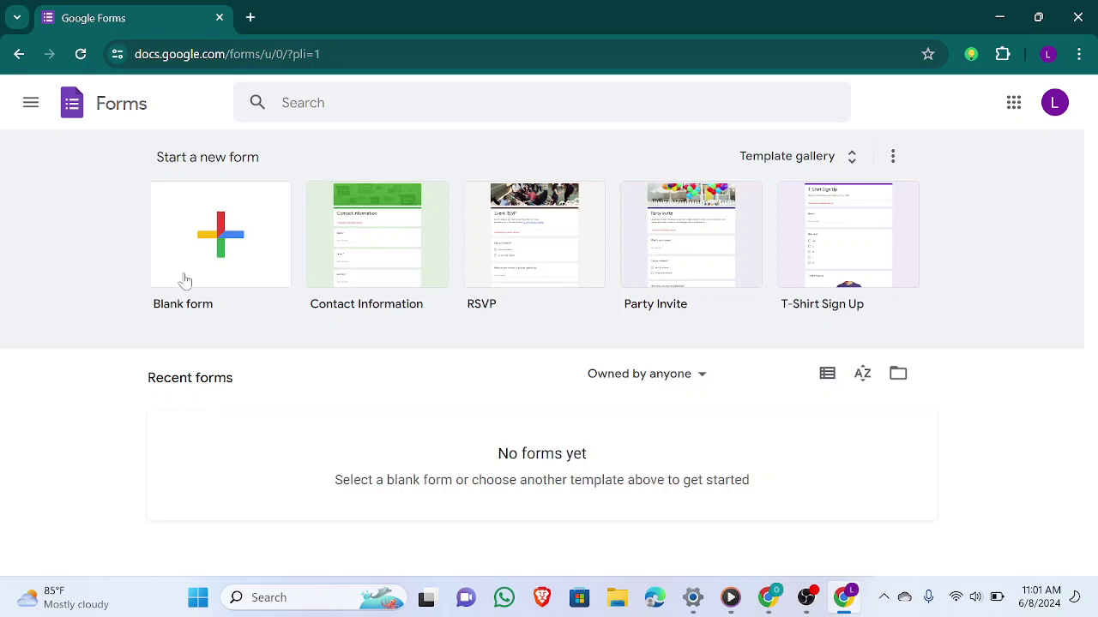
pyautogui.click(227, 239)
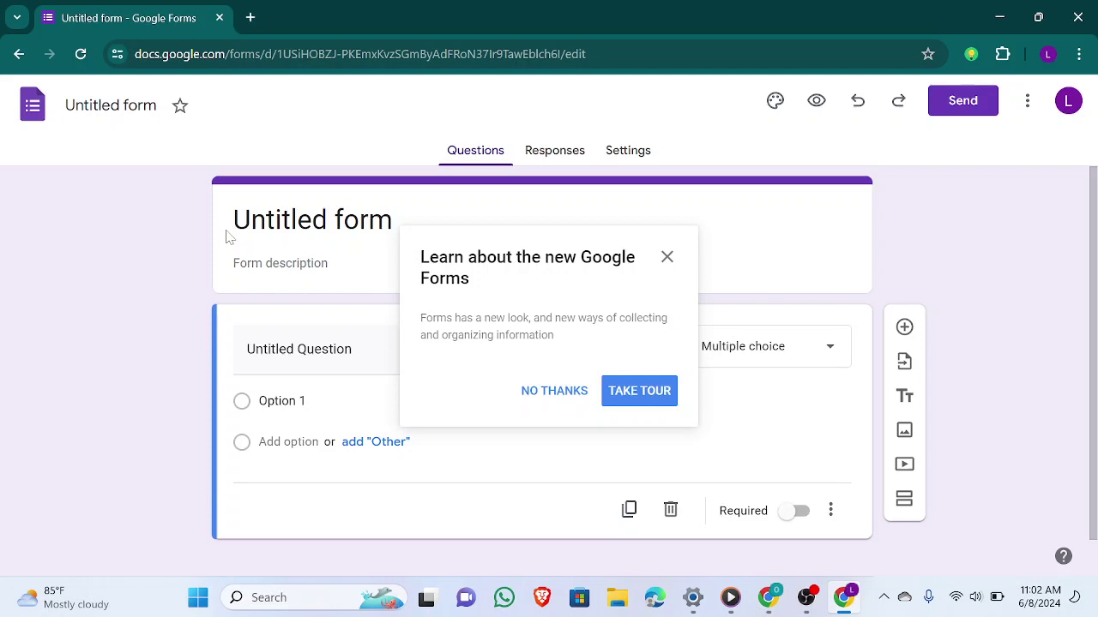
pyautogui.click(553, 392)
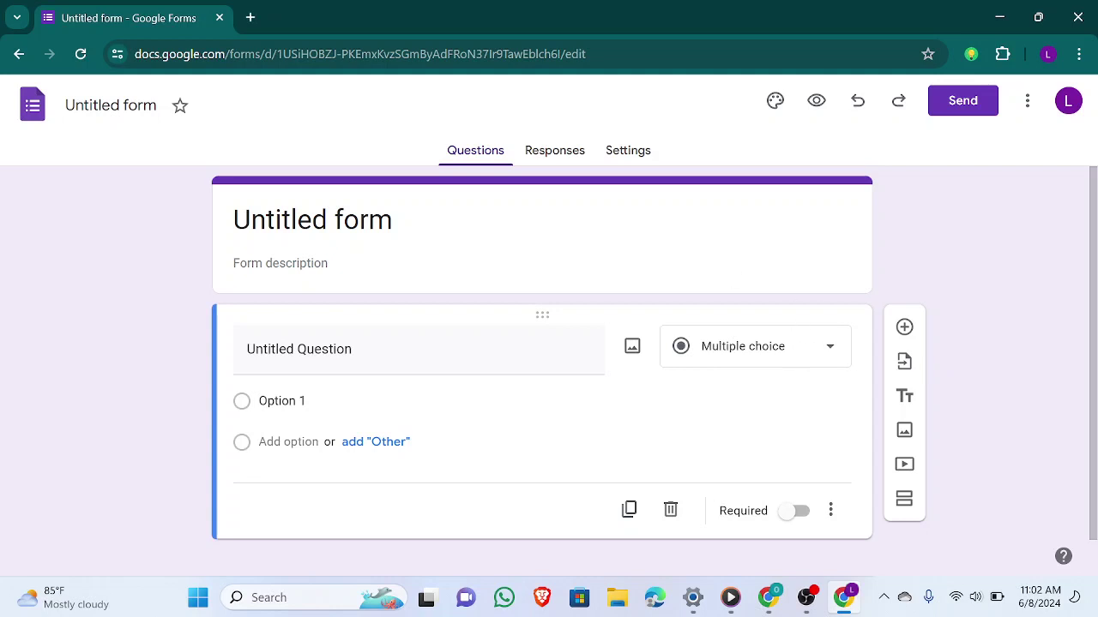
# - Try to clear the default title "Untitled form" from the form header
pyautogui.click(335, 220)
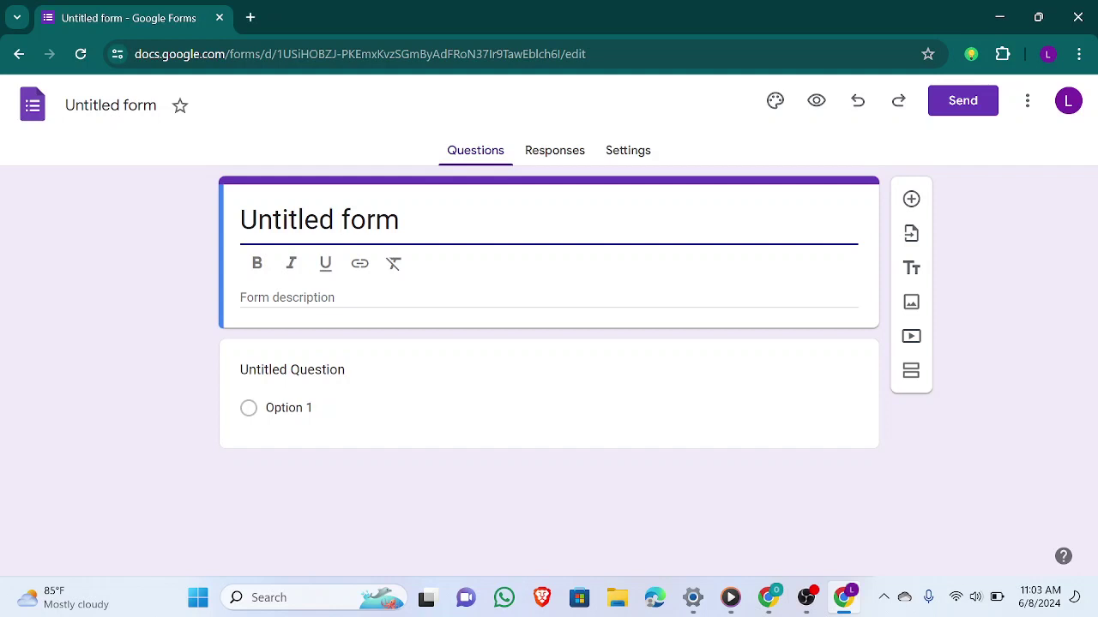
pyautogui.press('BackSpace')
pyautogui.press('BackSpace')
pyautogui.press('BackSpace')
pyautogui.press('BackSpace')
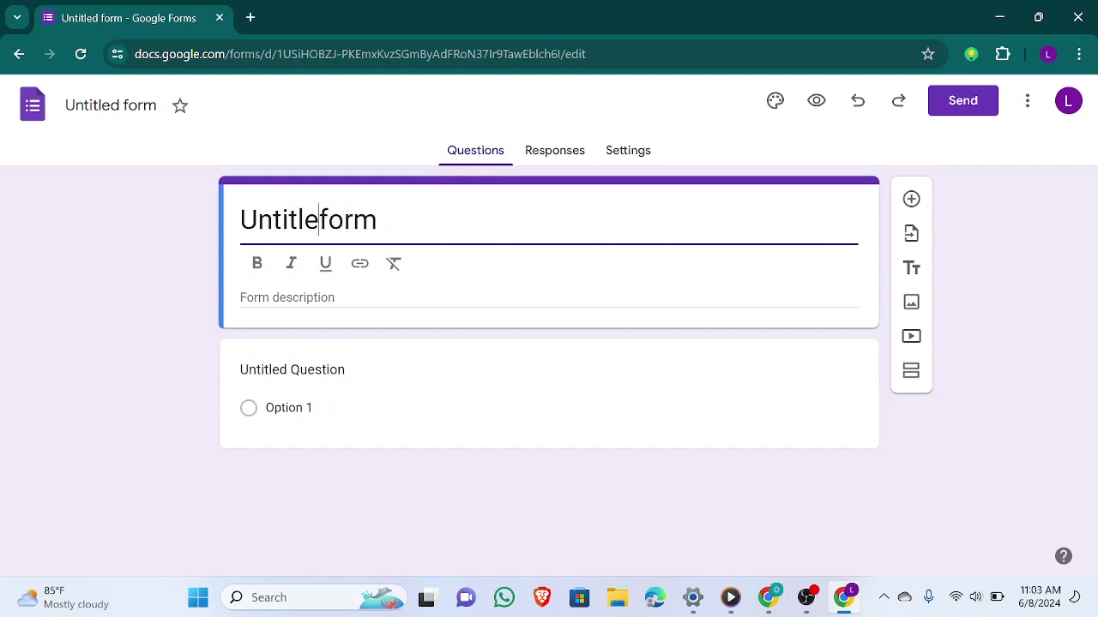
pyautogui.press('BackSpace')
pyautogui.press('BackSpace')
pyautogui.press('BackSpace')
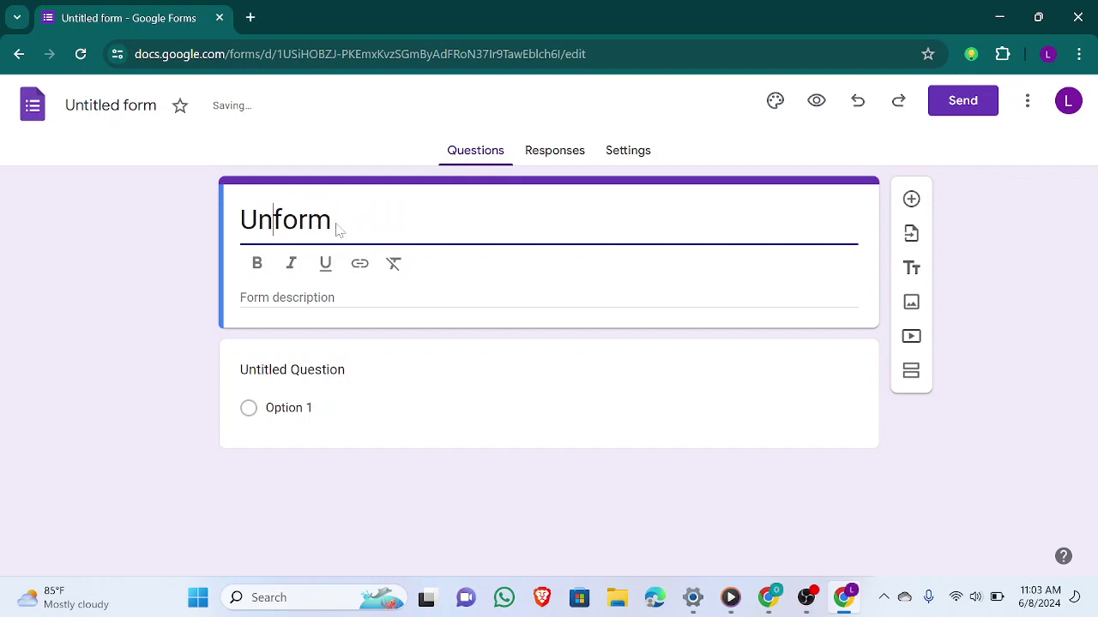
pyautogui.press('Delete')
pyautogui.press('Delete')
pyautogui.press('Delete')
pyautogui.press('Delete')
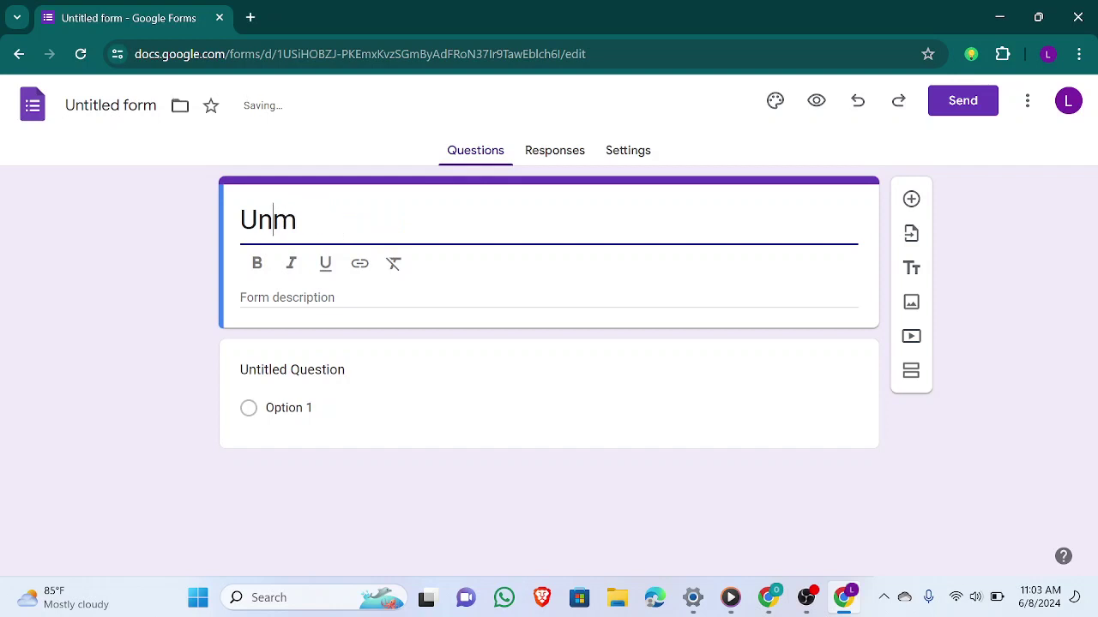
pyautogui.press('BackSpace')
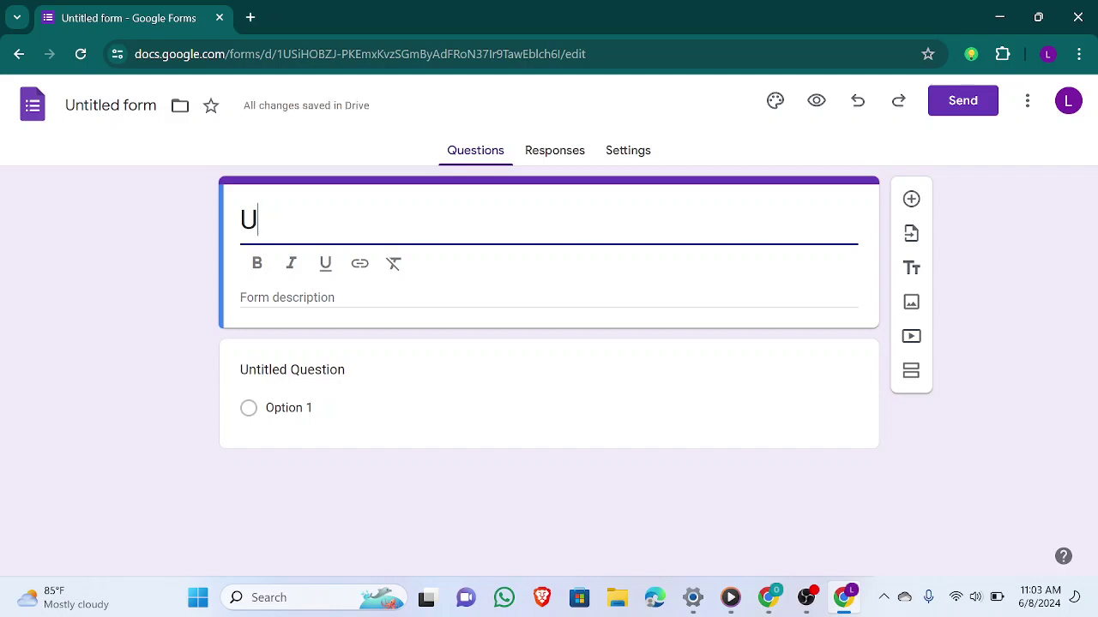
pyautogui.press('BackSpace')
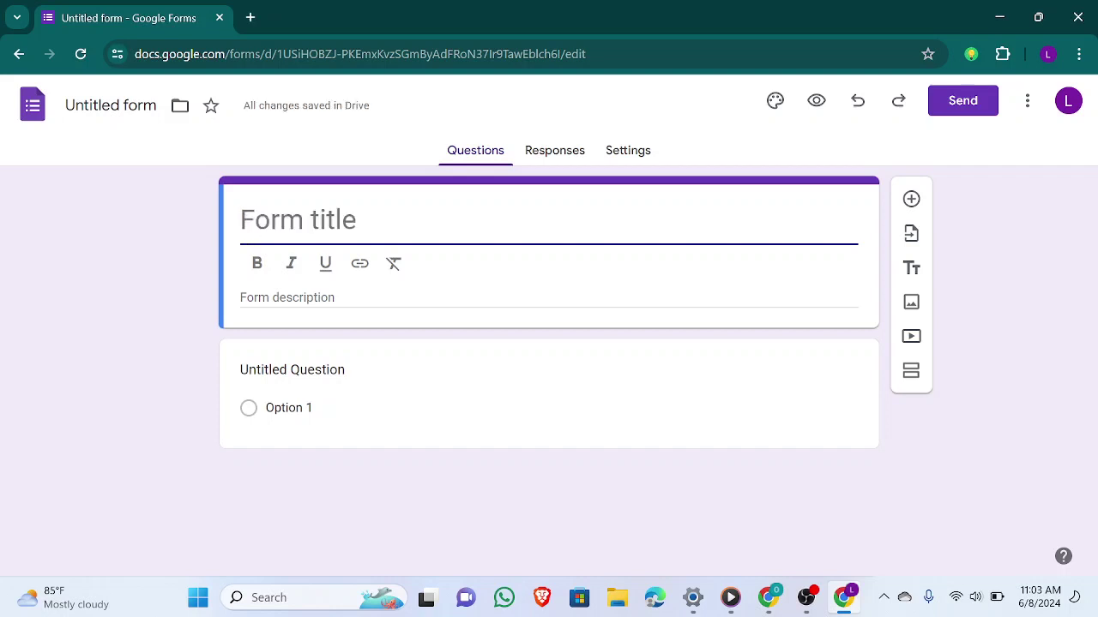
pyautogui.write('p')
pyautogui.press('BackSpace')
pyautogui.press('BackSpace')
pyautogui.press('BackSpace')
pyautogui.press('BackSpace')
pyautogui.press('BackSpace')
pyautogui.press('BackSpace')
pyautogui.press('BackSpace')
pyautogui.press('BackSpace')
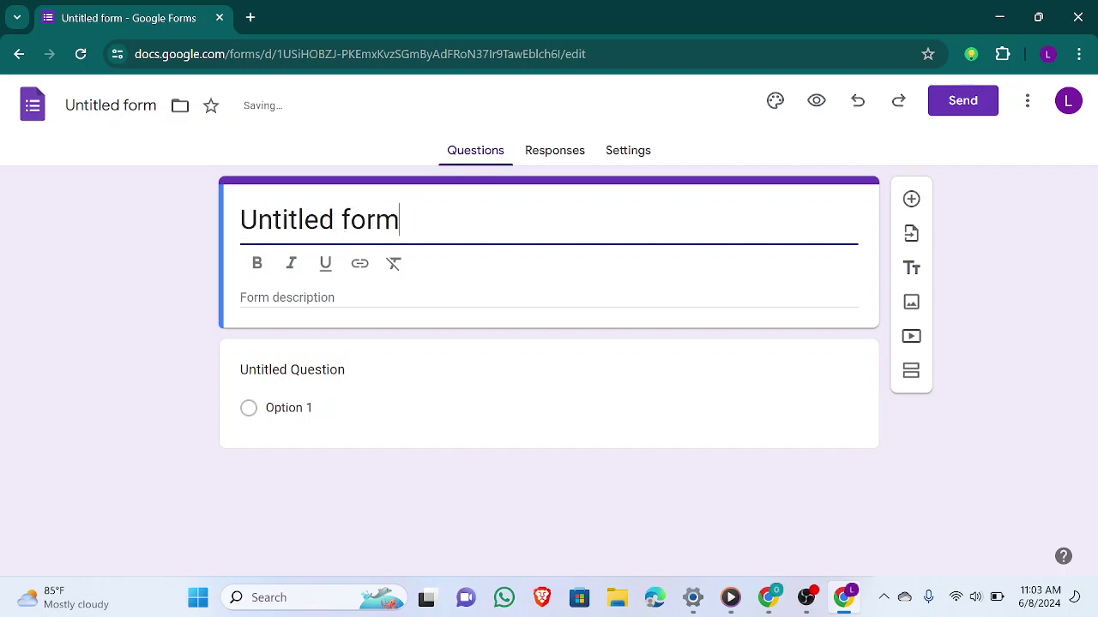
pyautogui.press('BackSpace')
pyautogui.press('BackSpace')
pyautogui.press('BackSpace')
pyautogui.press('BackSpace')
pyautogui.press('BackSpace')
pyautogui.press('BackSpace')
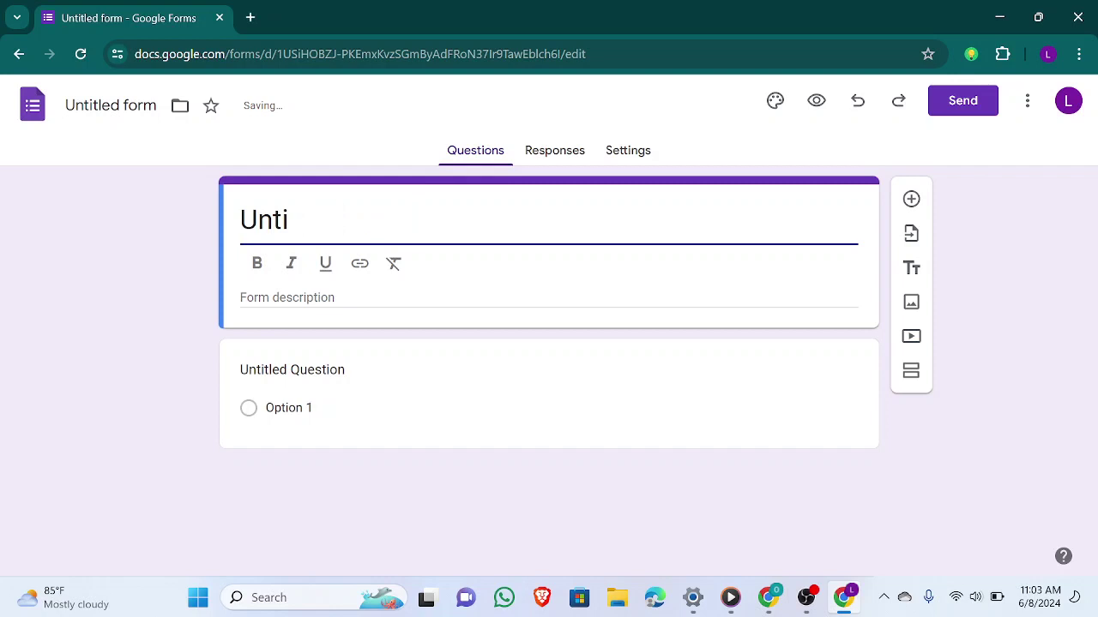
pyautogui.write('p')
pyautogui.press('BackSpace')
pyautogui.hotkey('ctrl', 'z')
# - Replace the default form title in the header with "Project Questionaiare"
pyautogui.press('BackSpace')
pyautogui.press('BackSpace')
pyautogui.press('BackSpace')
pyautogui.press('BackSpace')
pyautogui.press('BackSpace')
pyautogui.press('BackSpace')
pyautogui.press('BackSpace')
pyautogui.press('BackSpace')
pyautogui.press('BackSpace')
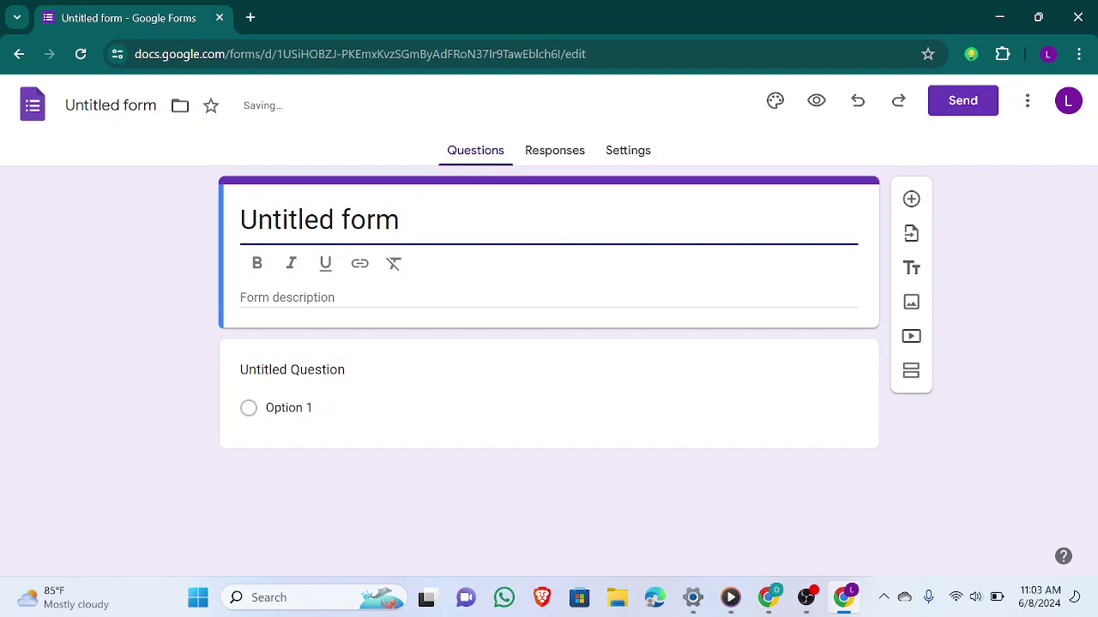
pyautogui.press('BackSpace')
pyautogui.press('BackSpace')
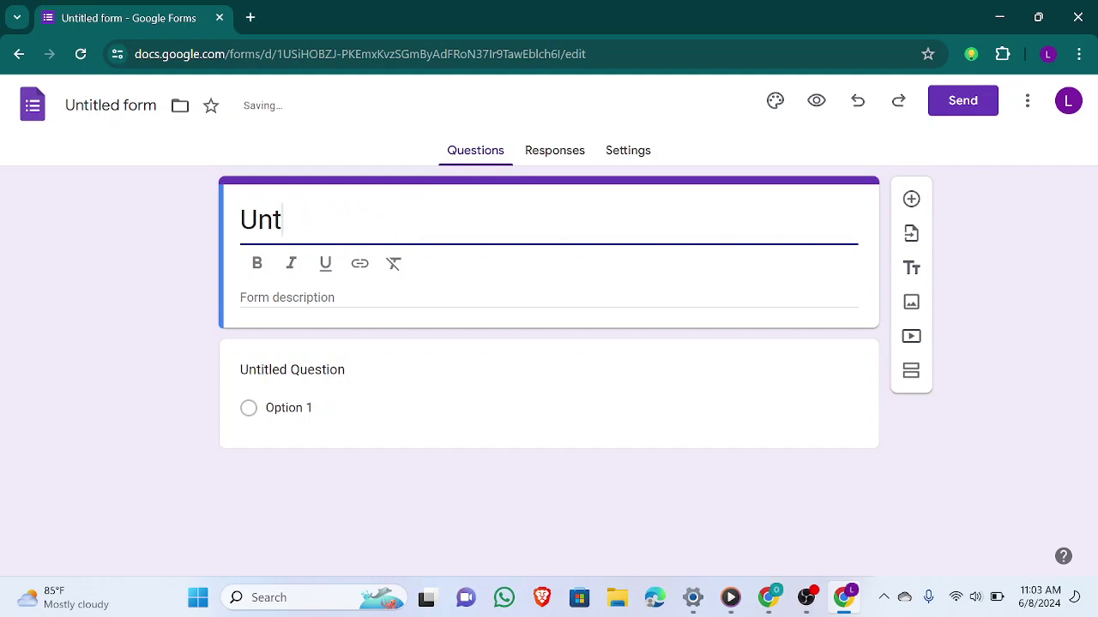
pyautogui.press('BackSpace')
pyautogui.press('BackSpace')
pyautogui.press('BackSpace')
pyautogui.write('P')
pyautogui.write('j')
pyautogui.press('BackSpace')
pyautogui.write('roject Qu')
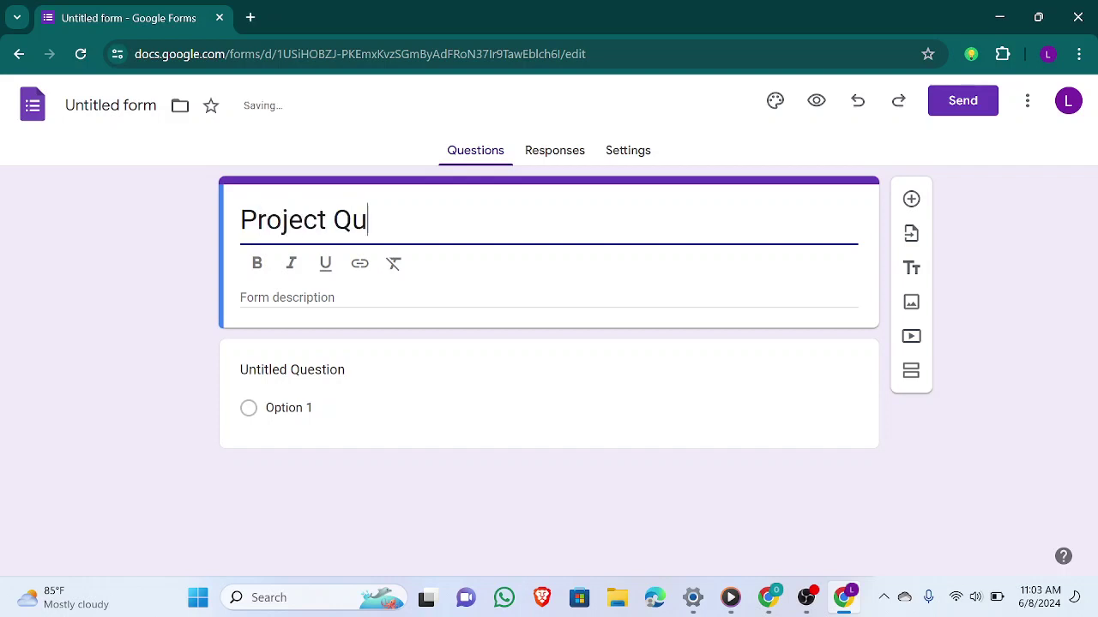
pyautogui.write('estionaiare')
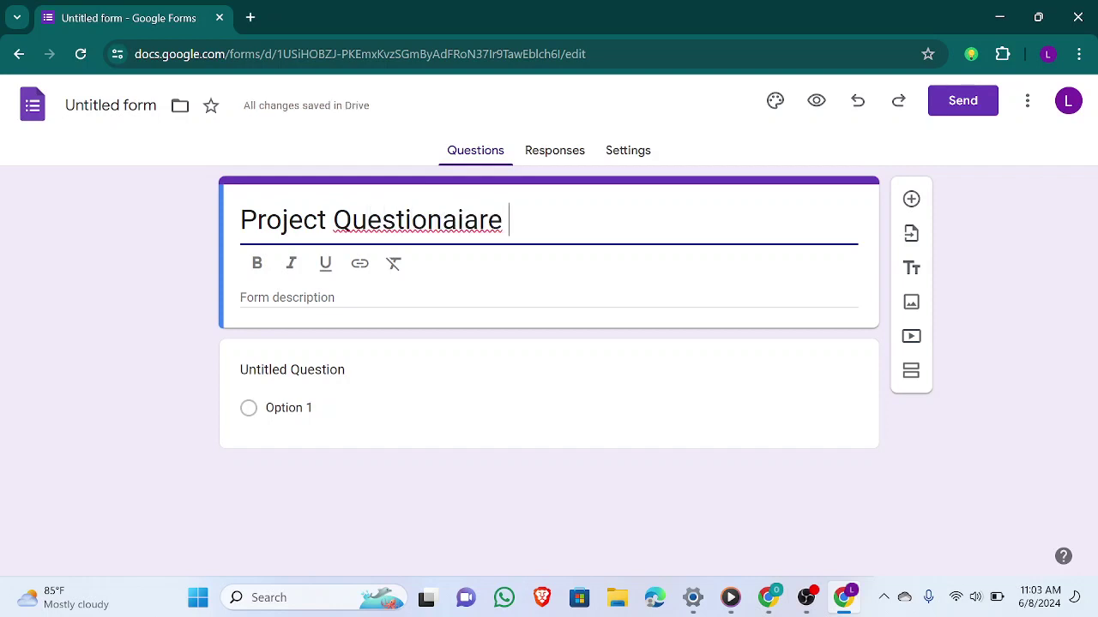
# - Correct the spelling of the form title to "Project Questionnaire"
pyautogui.press('BackSpace')
pyautogui.press('BackSpace')
pyautogui.press('BackSpace')
pyautogui.press('BackSpace')
pyautogui.write('re')
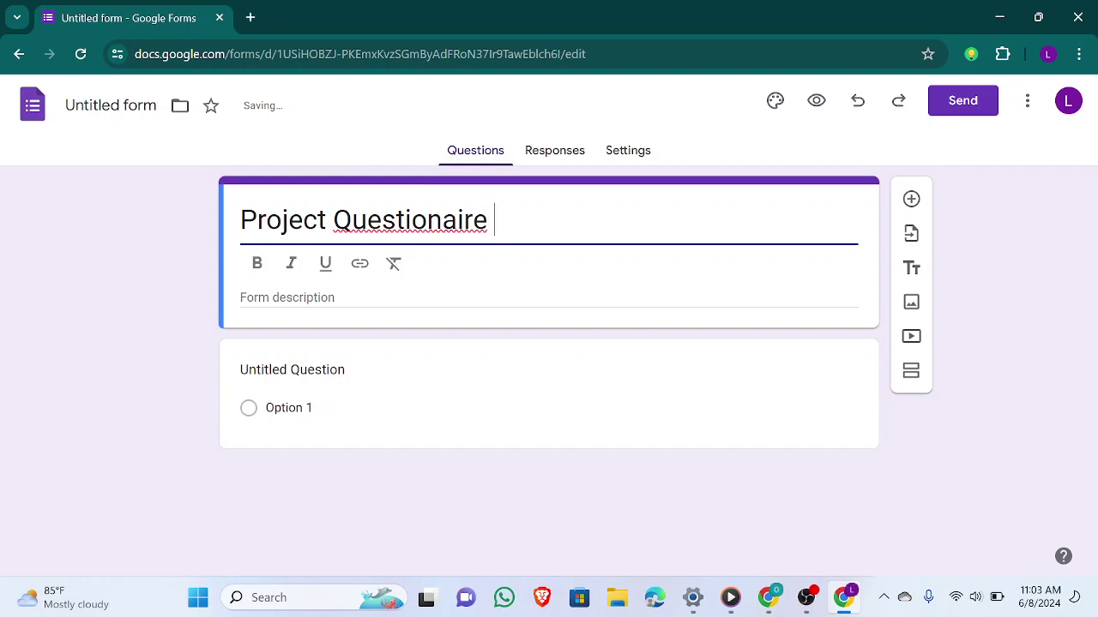
pyautogui.press('Left')
pyautogui.press('Left')
pyautogui.press('Left')
pyautogui.press('Left')
pyautogui.press('Left')
pyautogui.write('n')
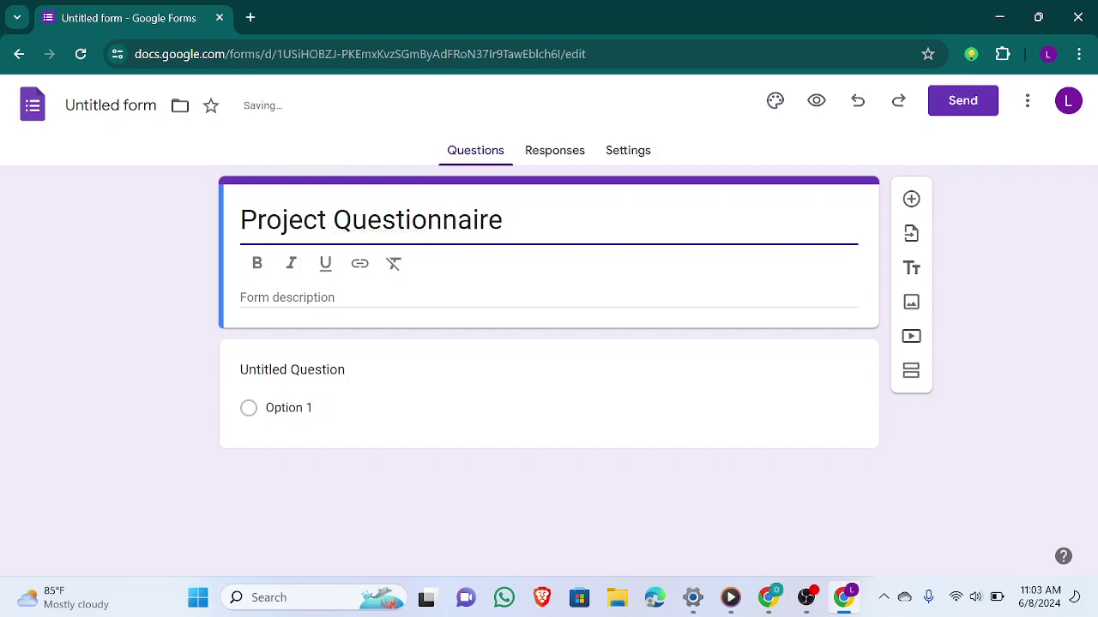
pyautogui.press('End')
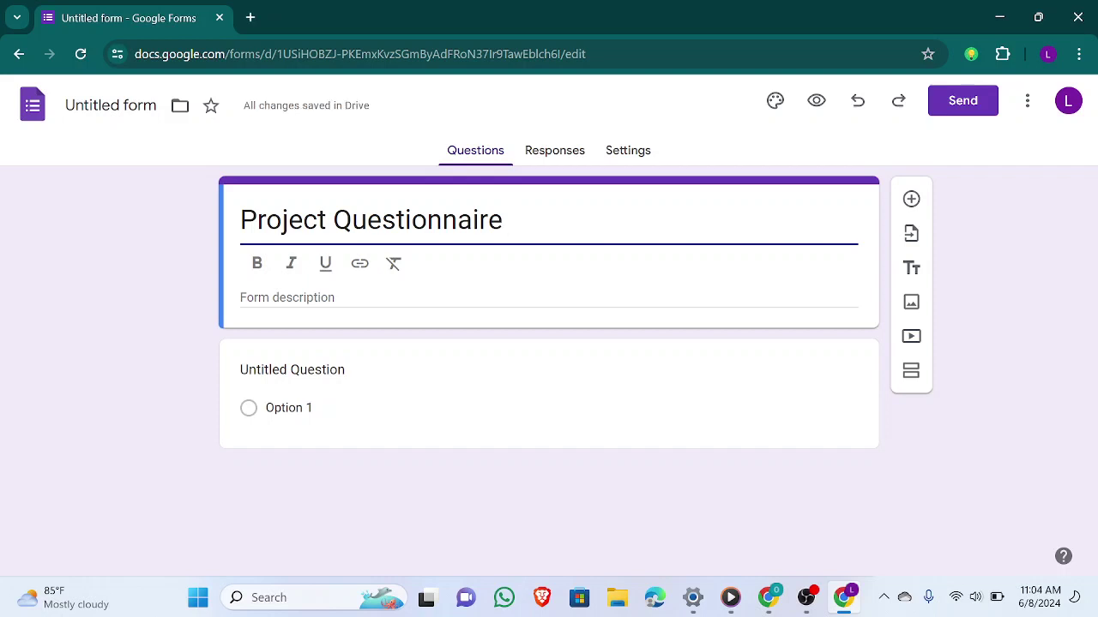
# - Format the whole form title "Project Questionnaire" as bold and italic
pyautogui.moveTo(509, 222); pyautogui.dragTo(227, 242)
pyautogui.click(255, 263)
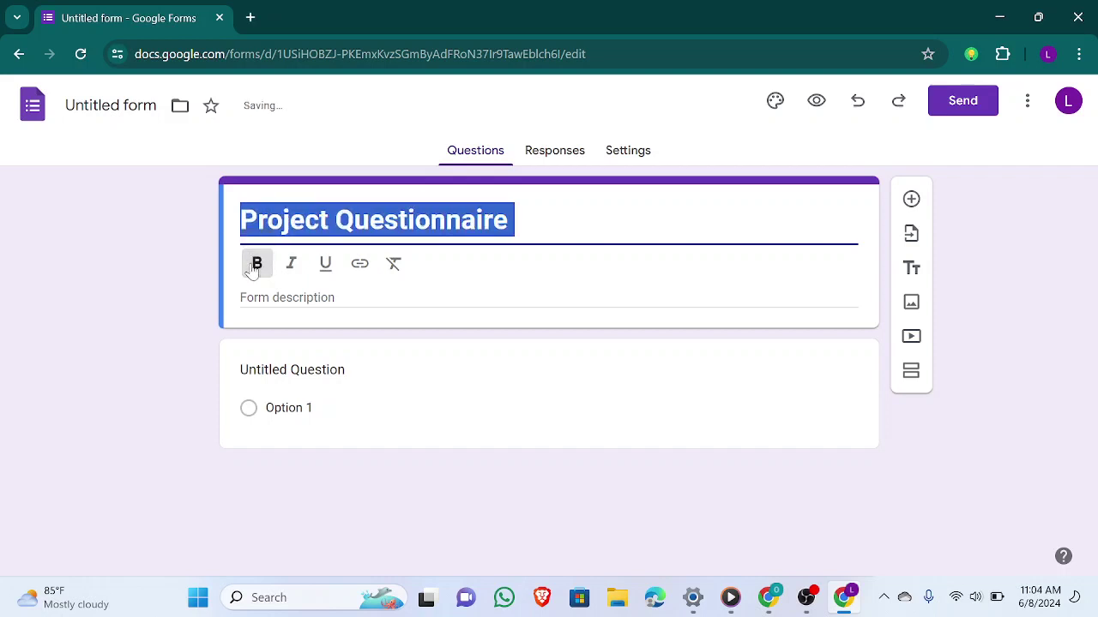
pyautogui.click(292, 266)
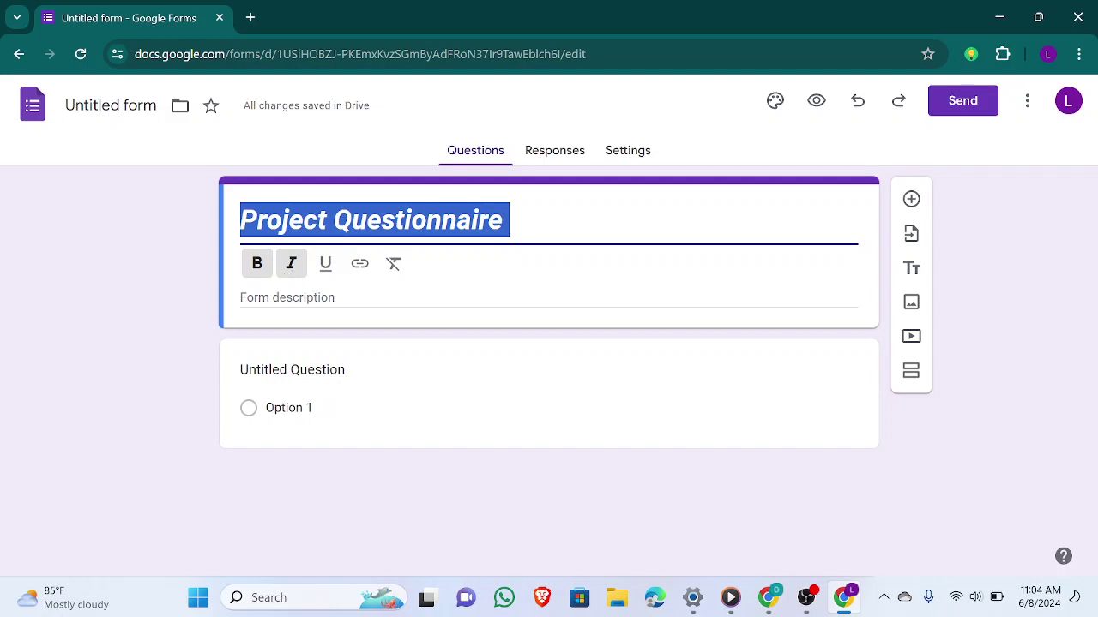
# - Enter the form description "This questionnaire is based on social amenities" below the title
pyautogui.click(296, 300)
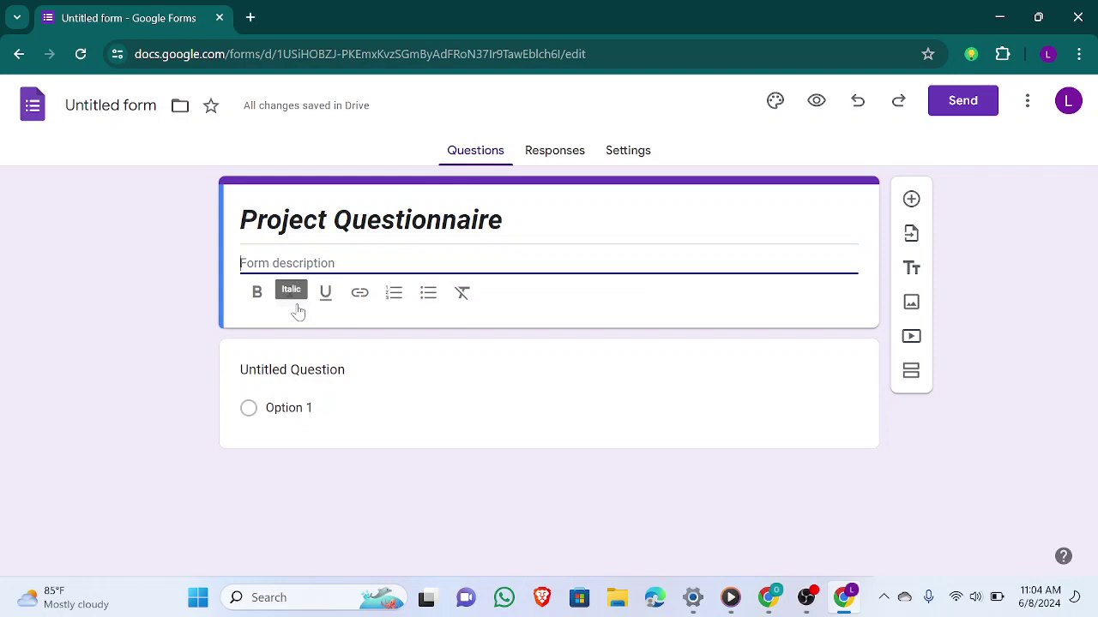
pyautogui.write('This que')
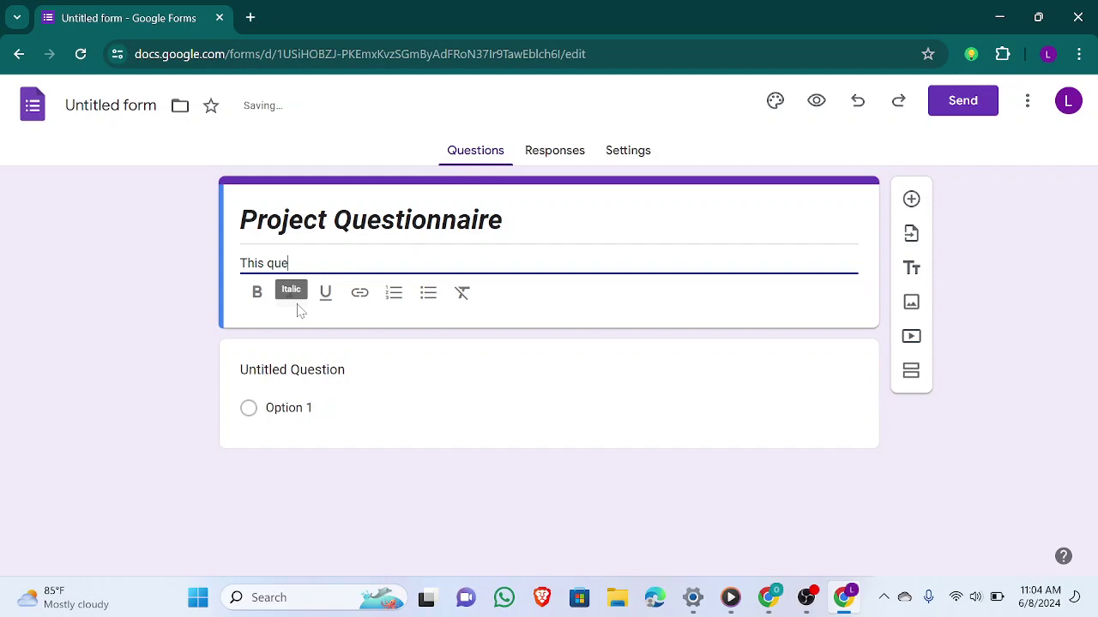
pyautogui.write('stionaire is meant')
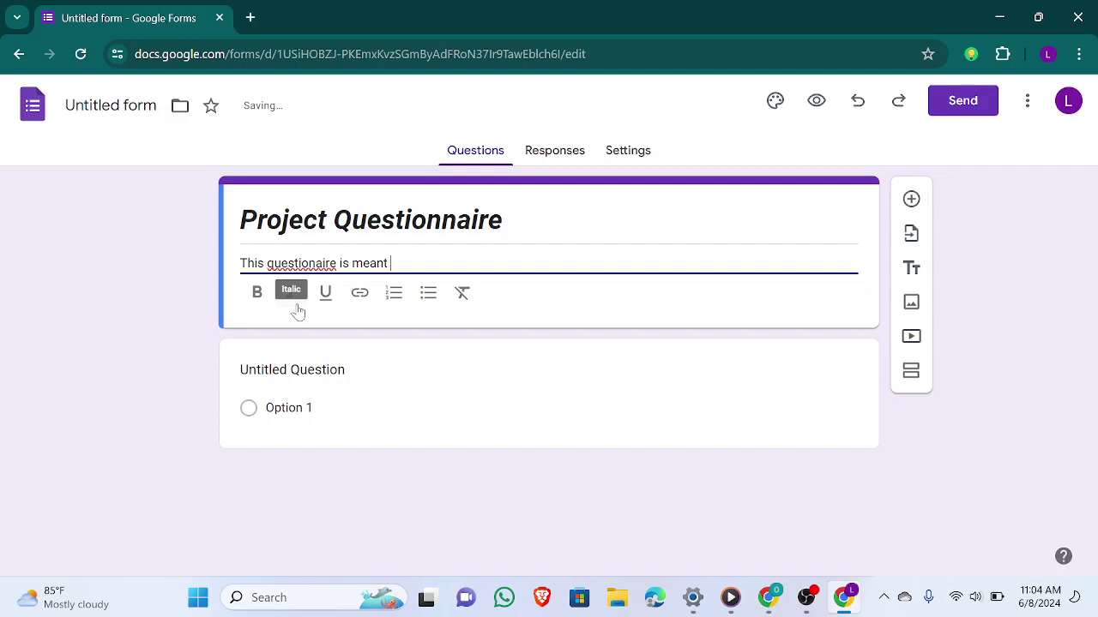
pyautogui.press('BackSpace')
pyautogui.press('BackSpace')
pyautogui.press('BackSpace')
pyautogui.press('BackSpace')
pyautogui.press('BackSpace')
pyautogui.press('BackSpace')
pyautogui.press('BackSpace')
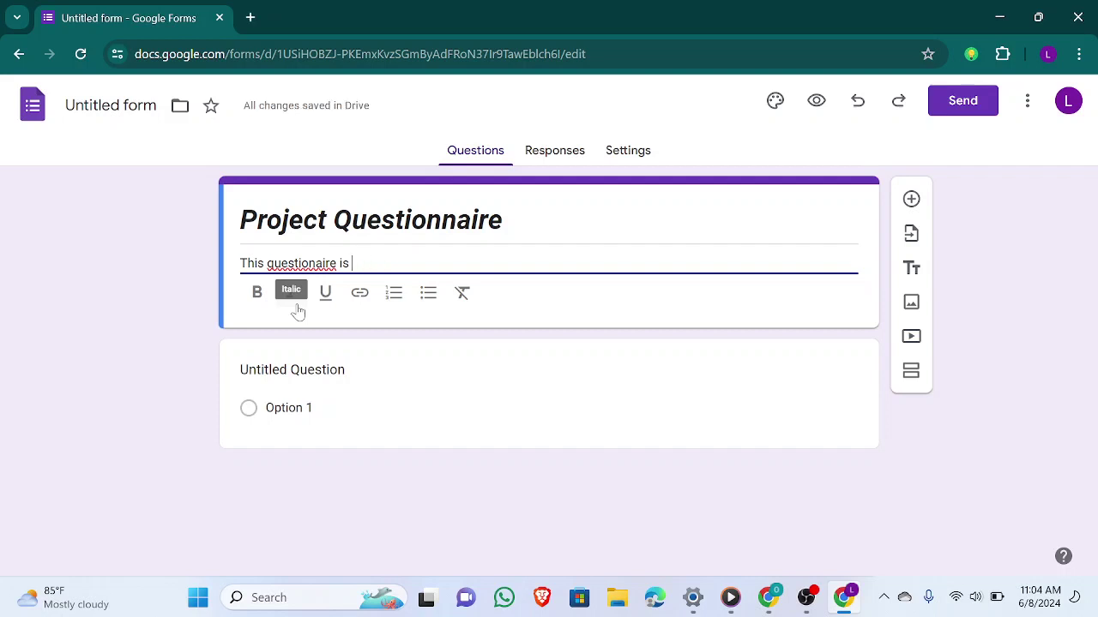
pyautogui.write('based on ')
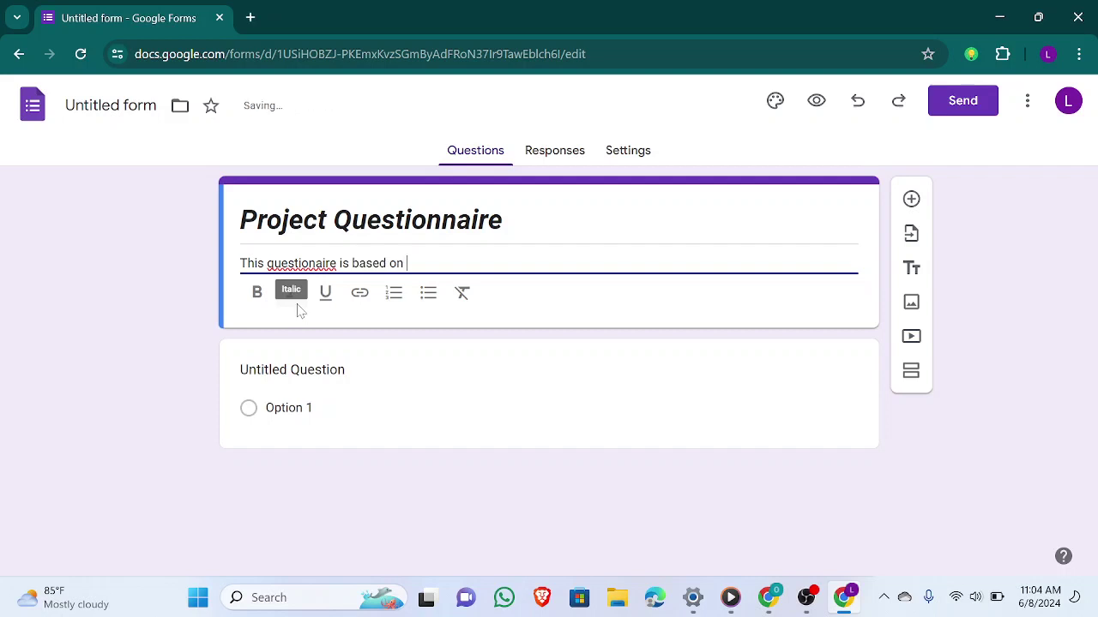
pyautogui.write('social')
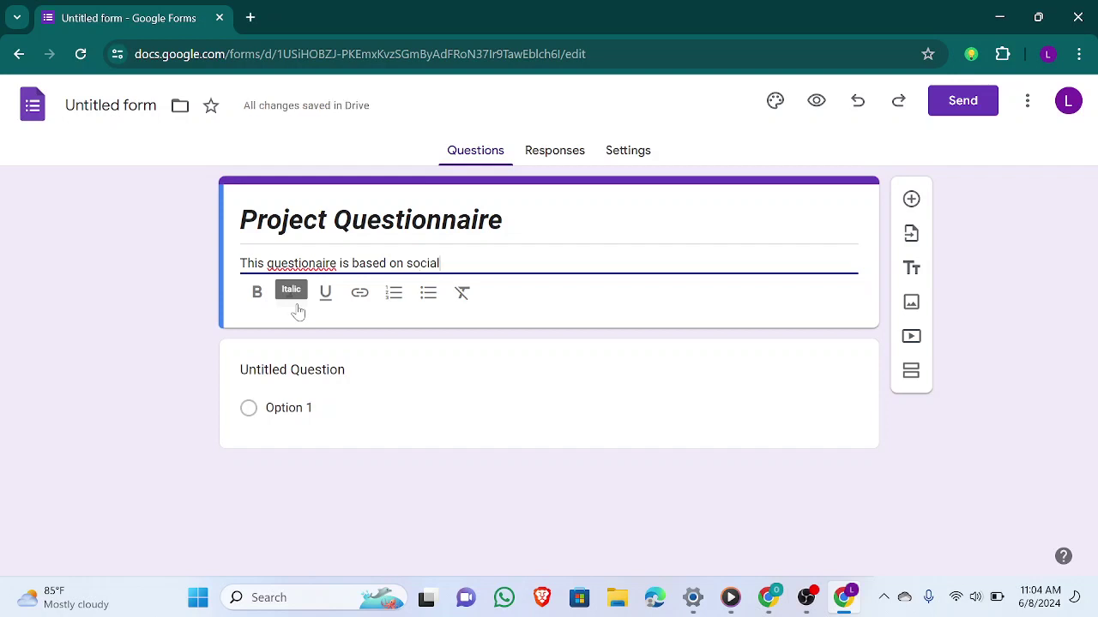
pyautogui.write(' amenities')
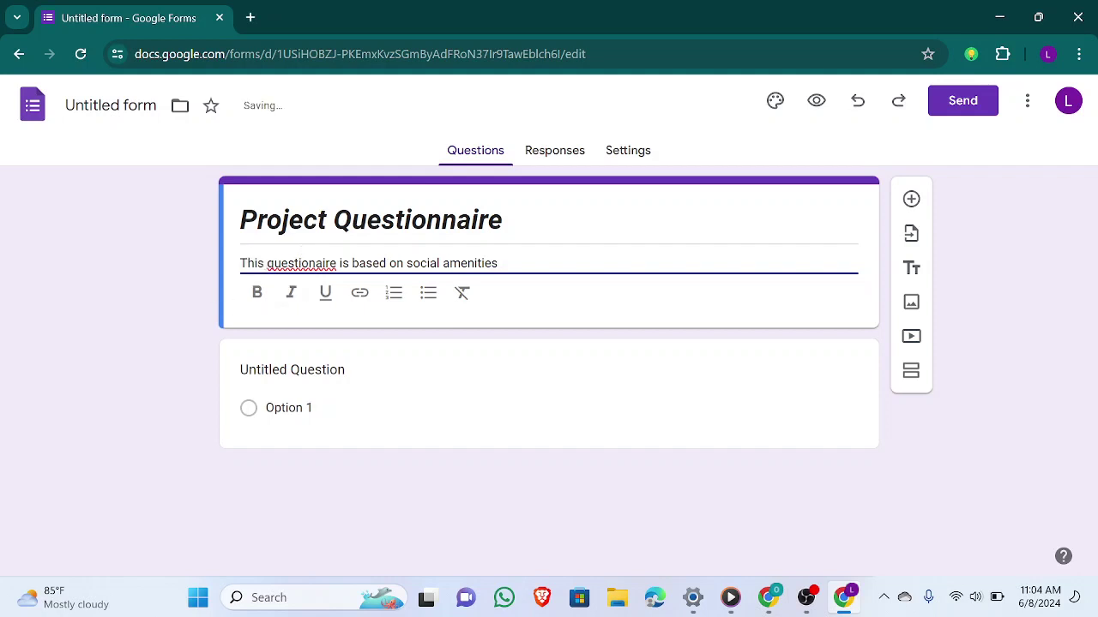
pyautogui.write('n')
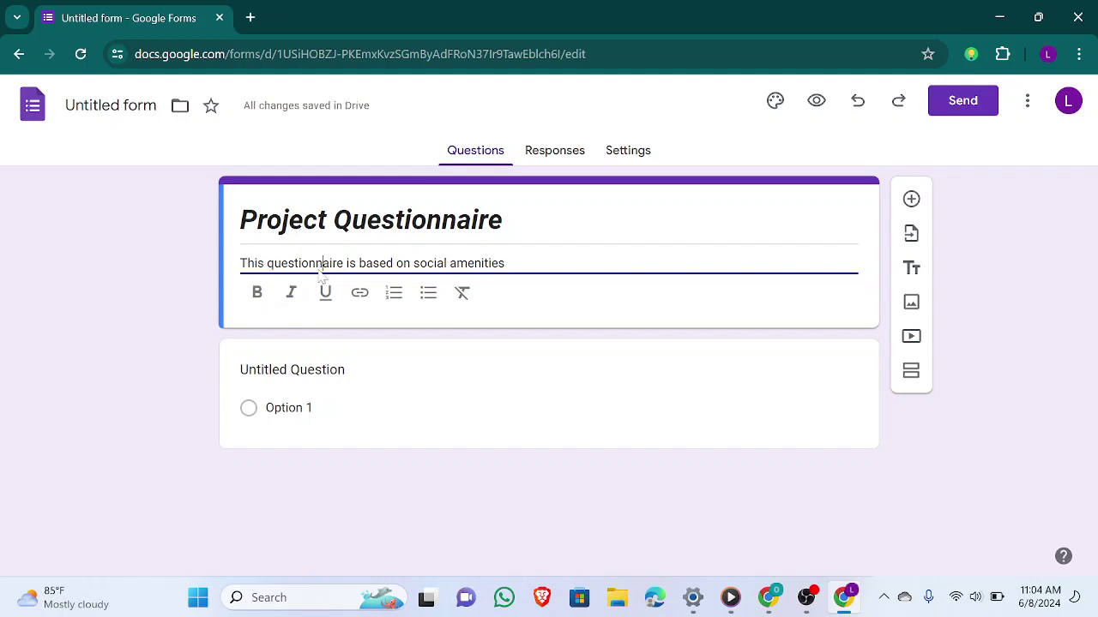
# - Start a bulleted list under the form description with the point "Section 1 has to do with ....."
pyautogui.click(535, 260)
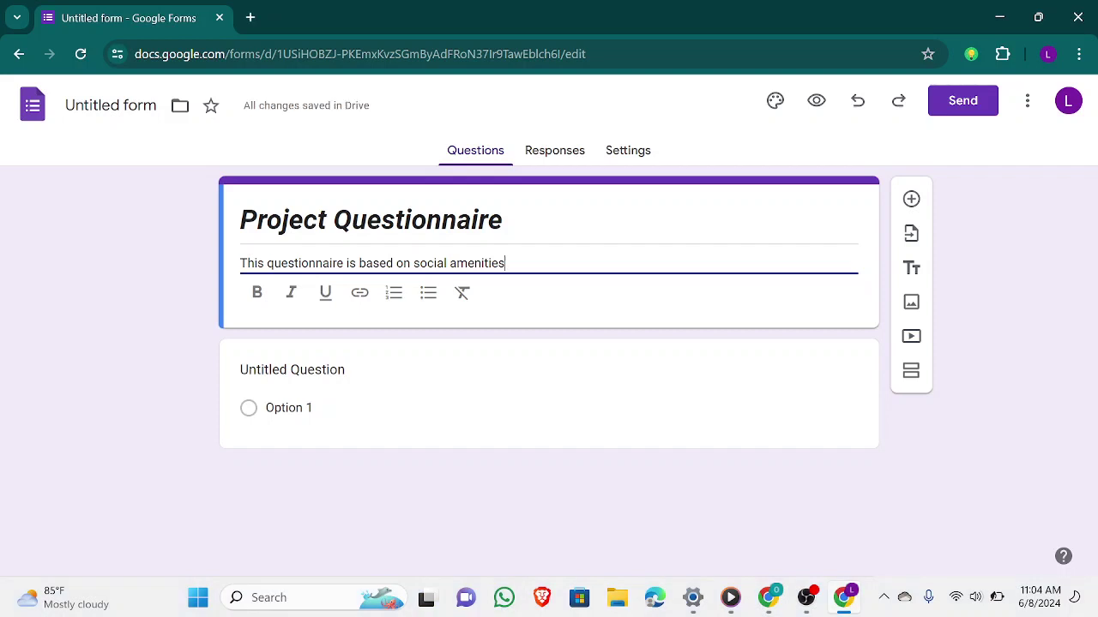
pyautogui.press('Return')
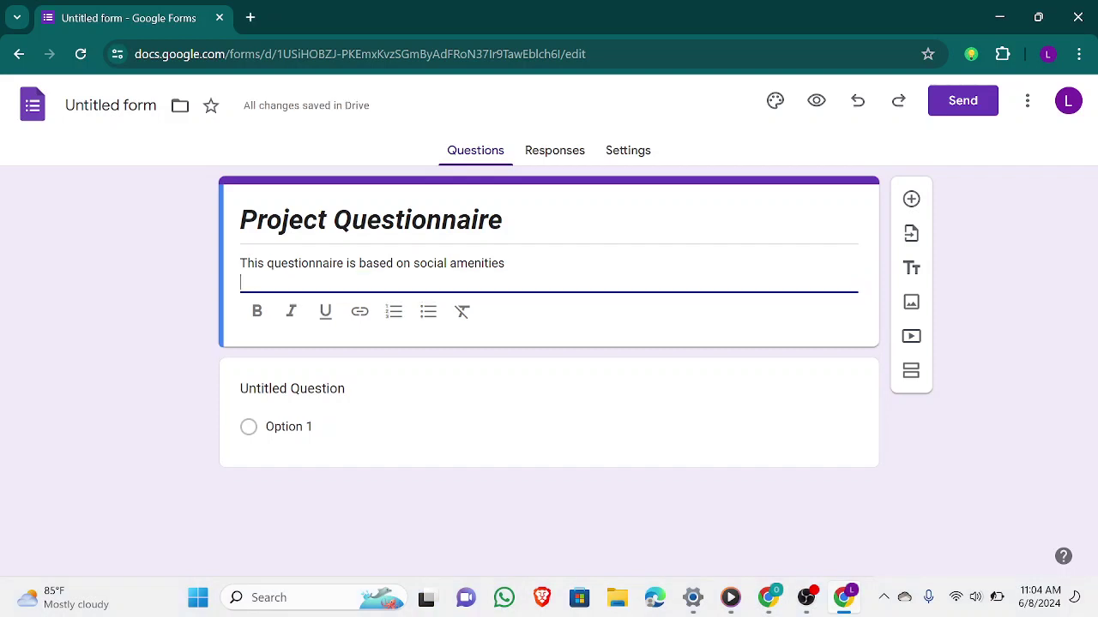
pyautogui.click(428, 313)
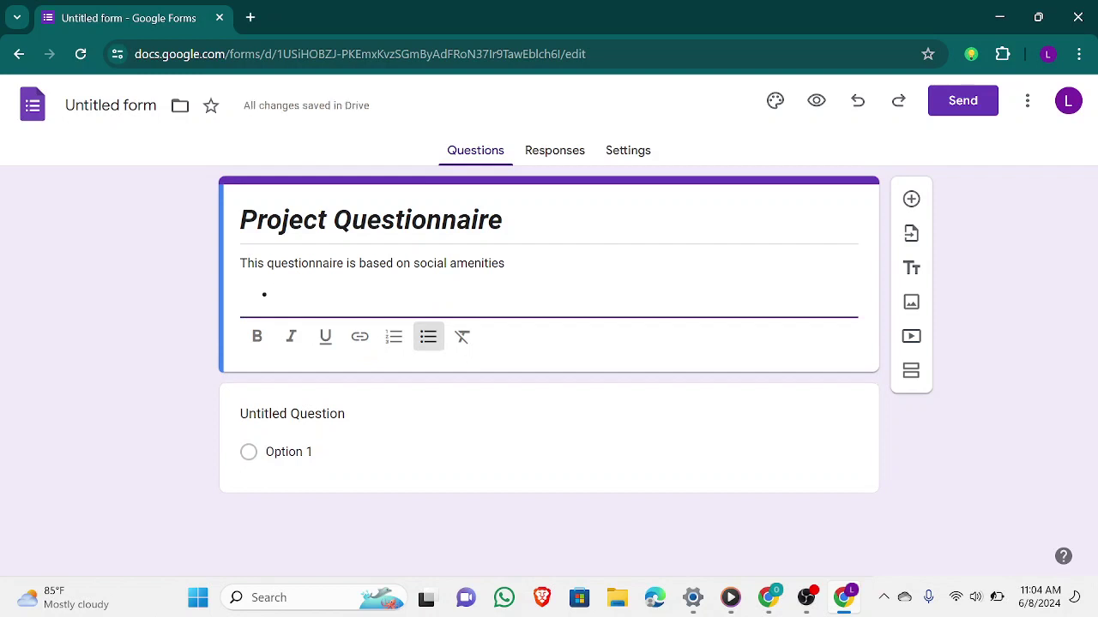
pyautogui.write('Seac')
pyautogui.press('BackSpace')
pyautogui.press('BackSpace')
pyautogui.press('BackSpace')
pyautogui.write('ections')
pyautogui.press('BackSpace')
pyautogui.press('BackSpace')
pyautogui.write('1 has to do with ')
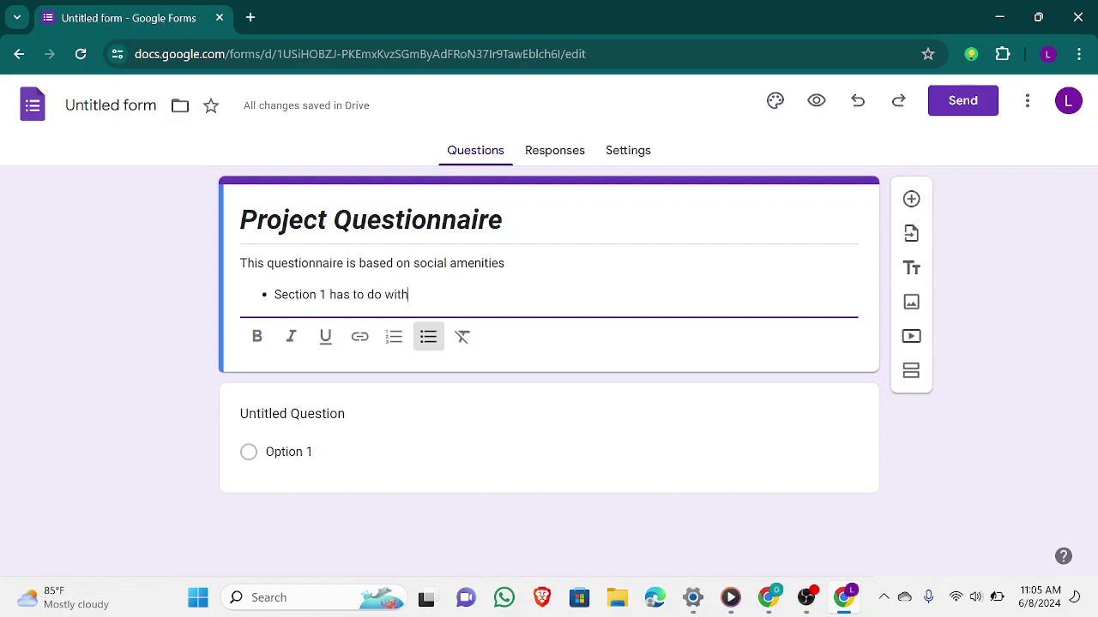
pyautogui.write('...')
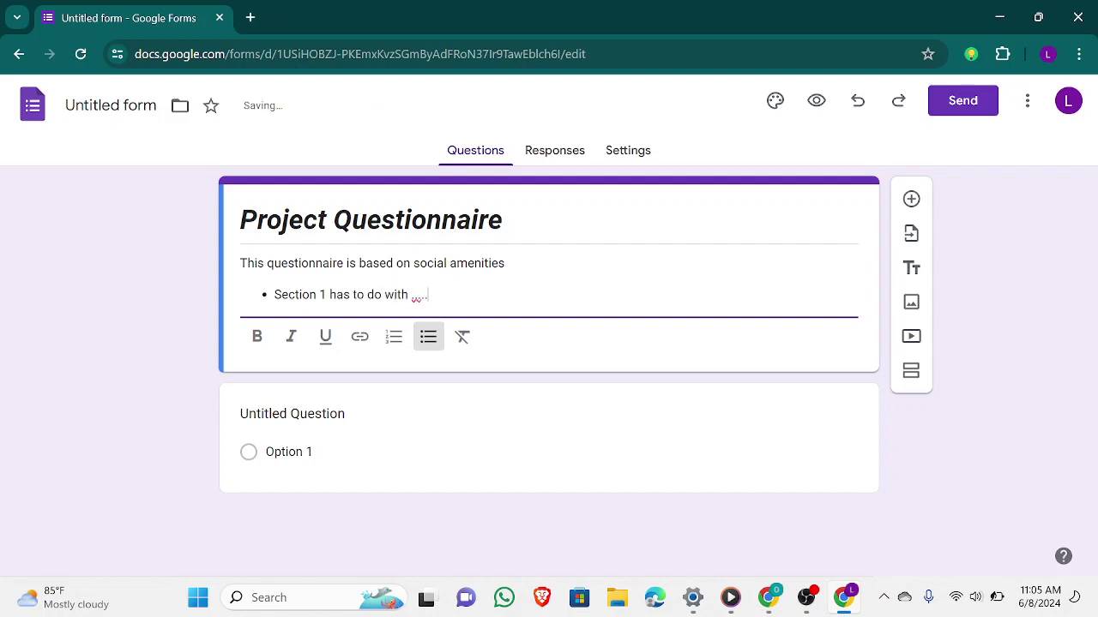
# - Add two more bullet points to the description: "sjdskljlkjd" and "There is a token after the response"
pyautogui.press('Return')
pyautogui.write('sjdskljlkjd')
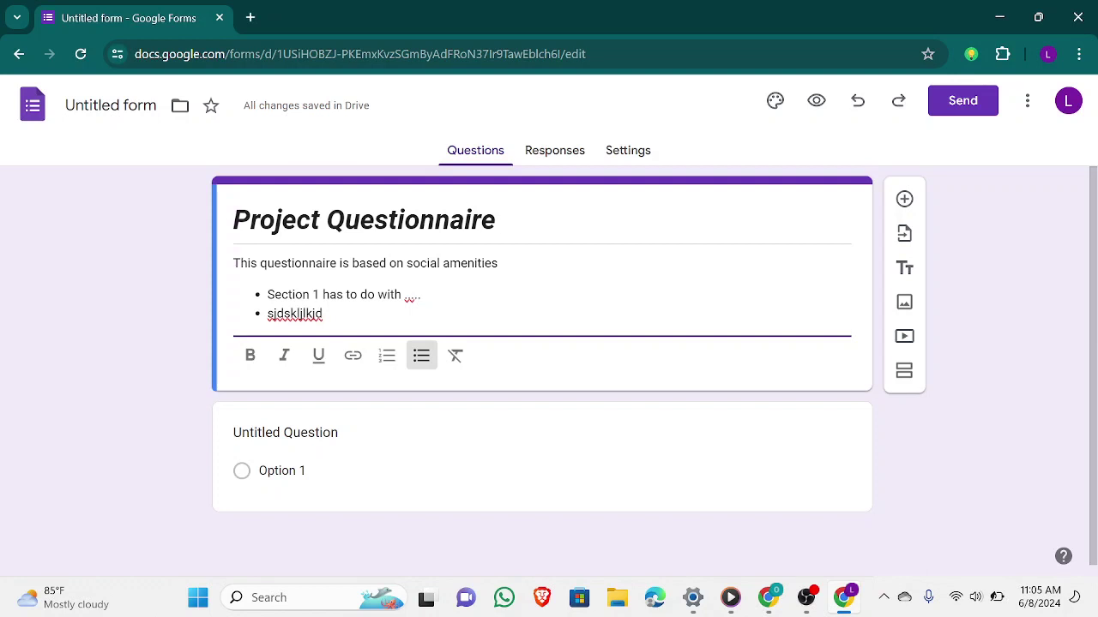
pyautogui.press('Return')
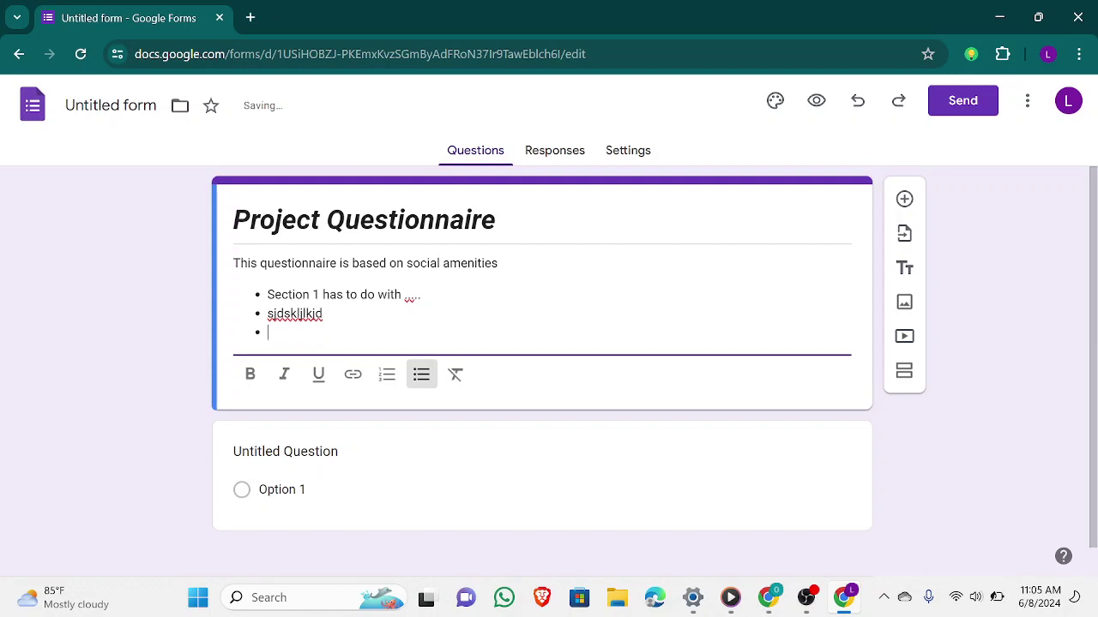
pyautogui.write('There ')
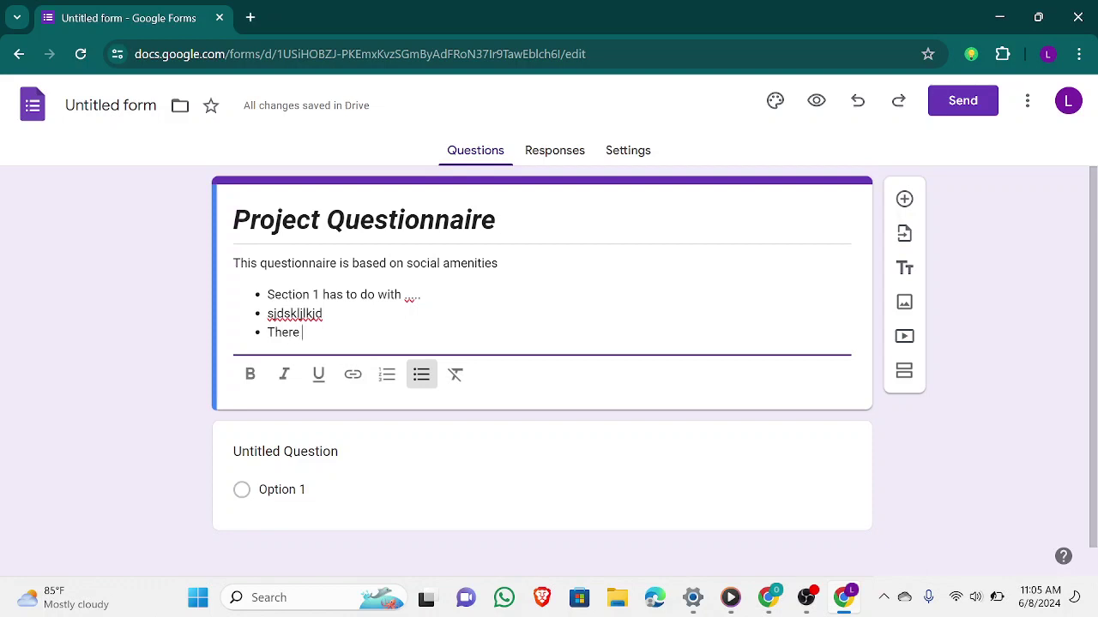
pyautogui.write('is a token')
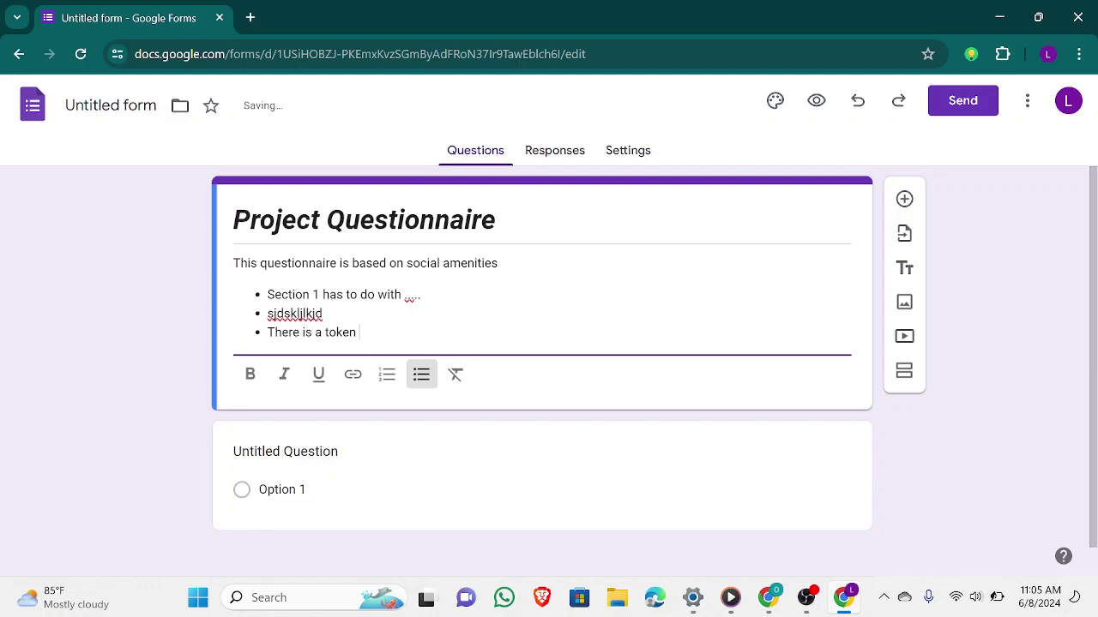
pyautogui.write(' after the')
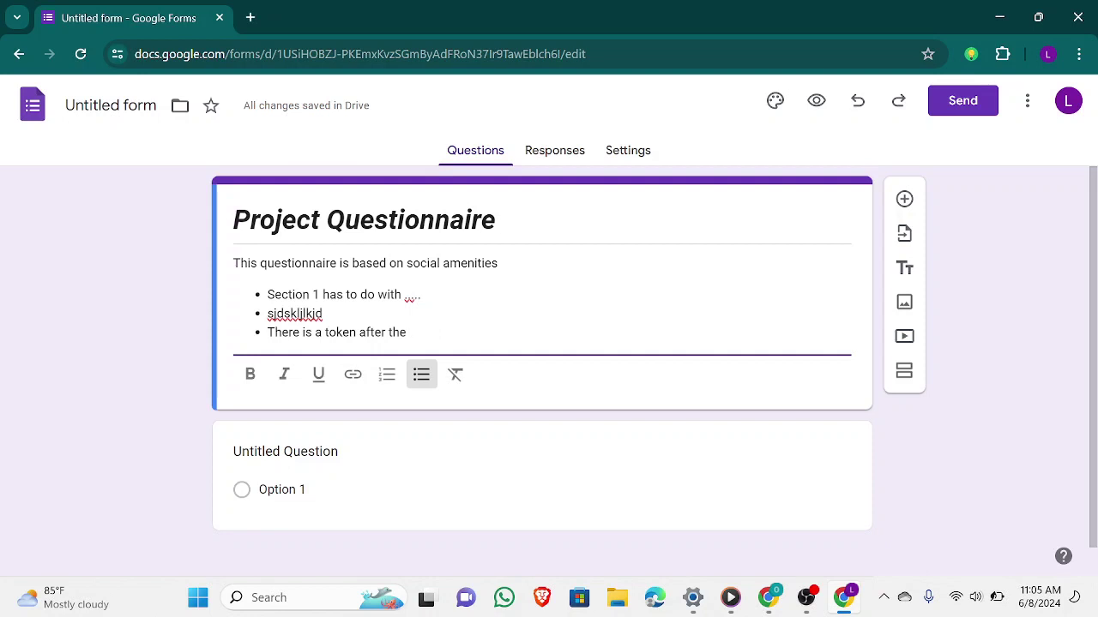
pyautogui.write(' response')
pyautogui.click(472, 220)
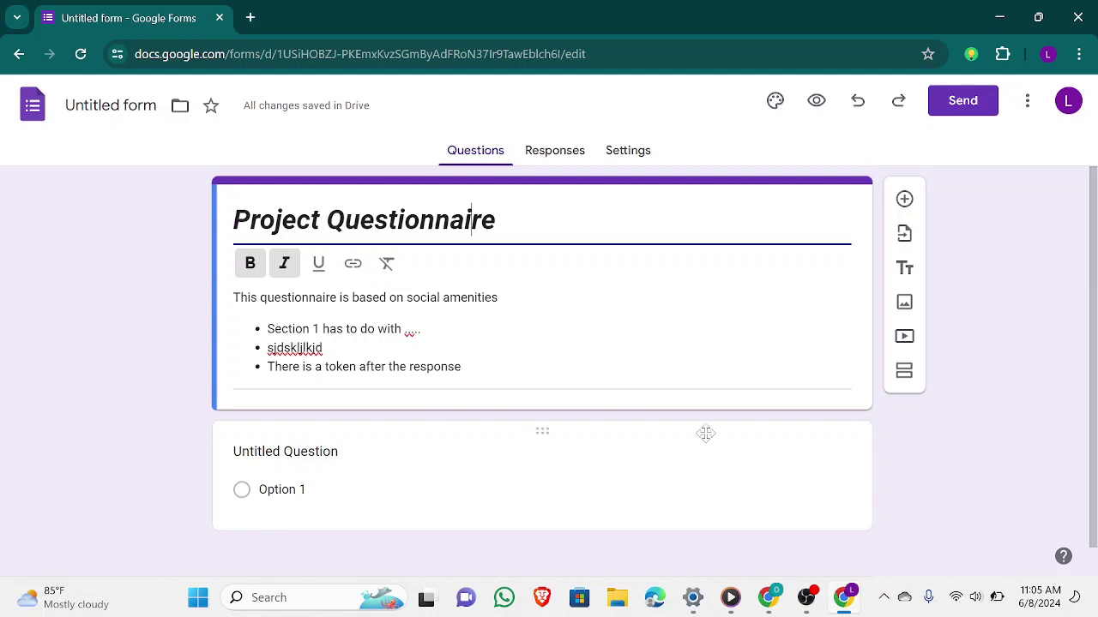
pyautogui.click(960, 460)
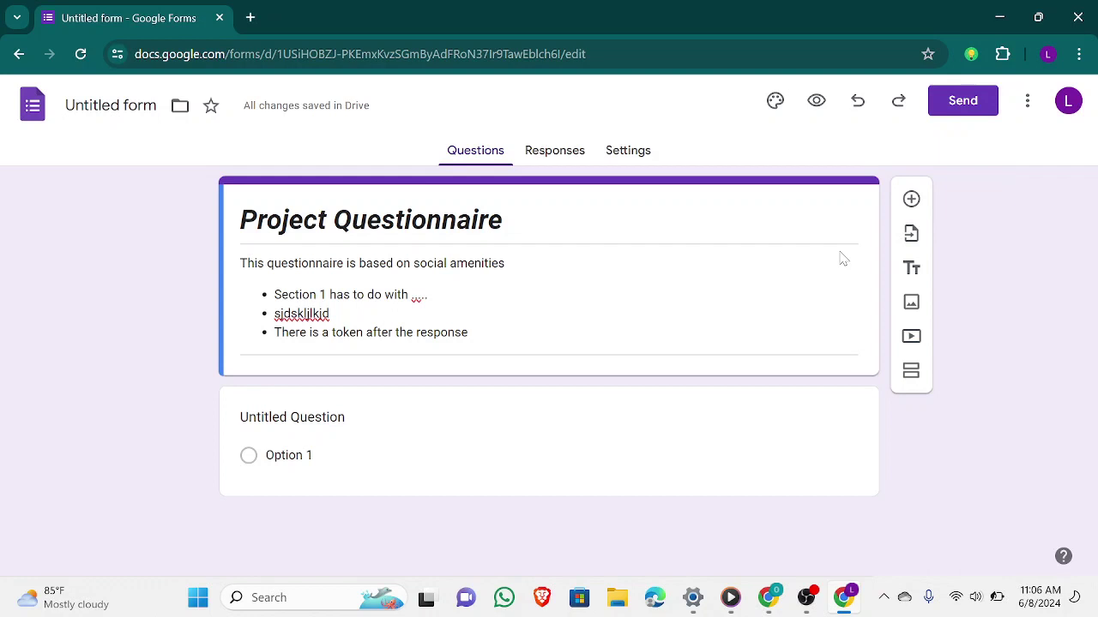
# - Open the form's sending options and try out the email recipient field, leaving it empty
pyautogui.click(965, 101)
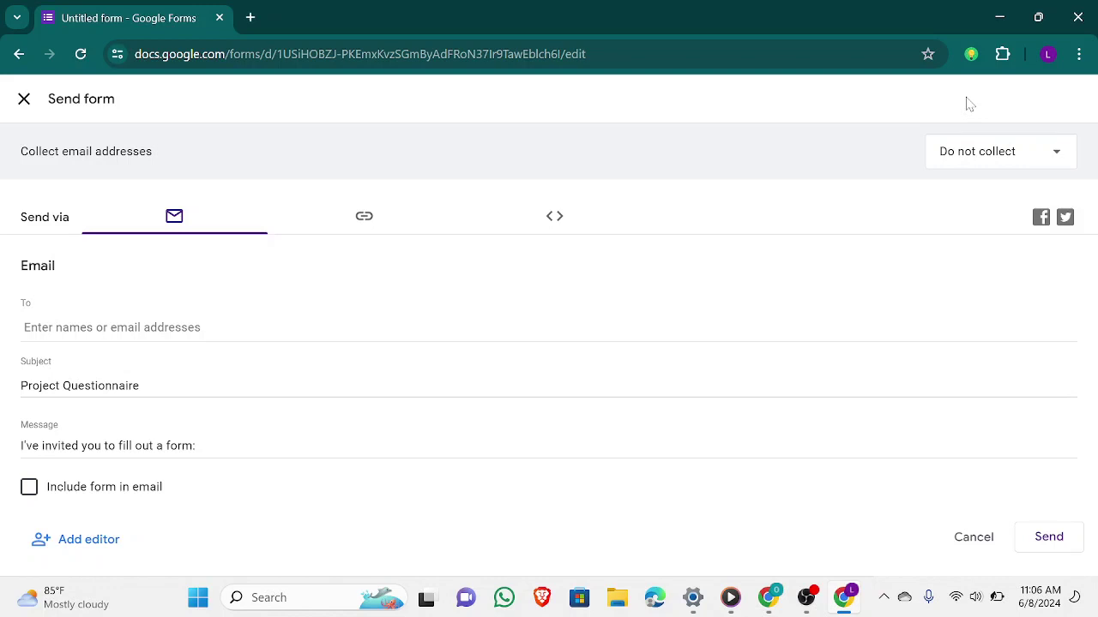
pyautogui.click(24, 99)
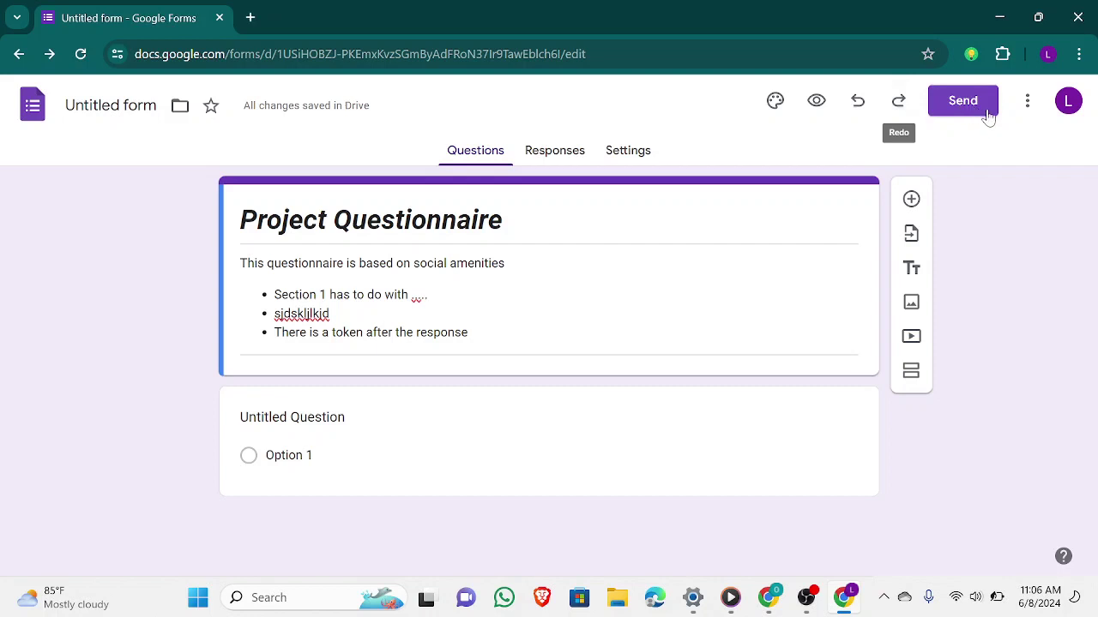
pyautogui.click(962, 101)
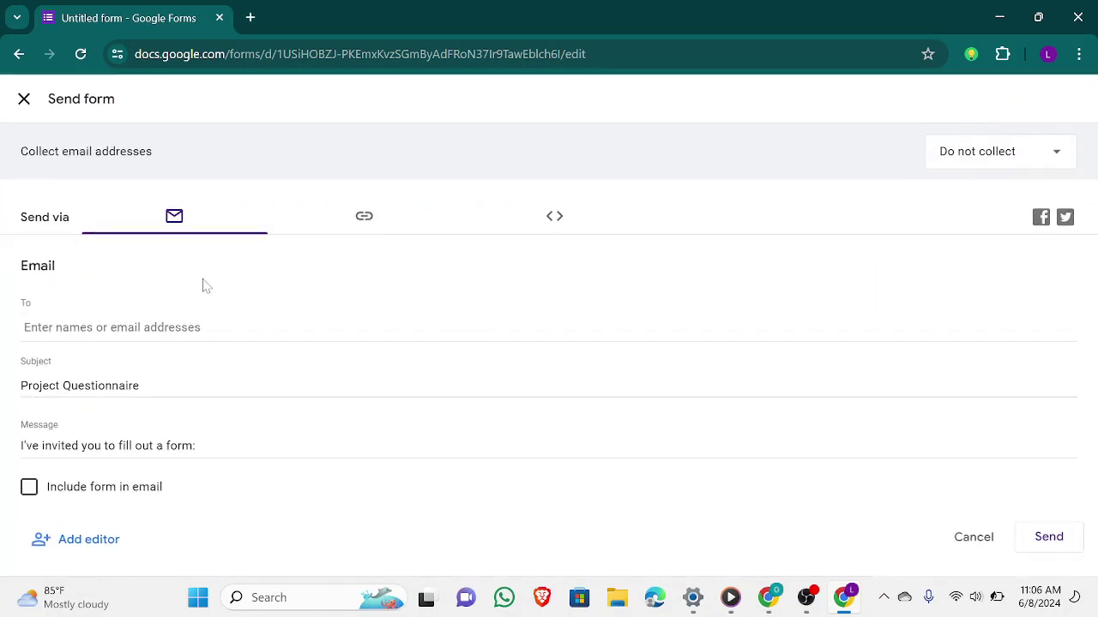
pyautogui.click(115, 330)
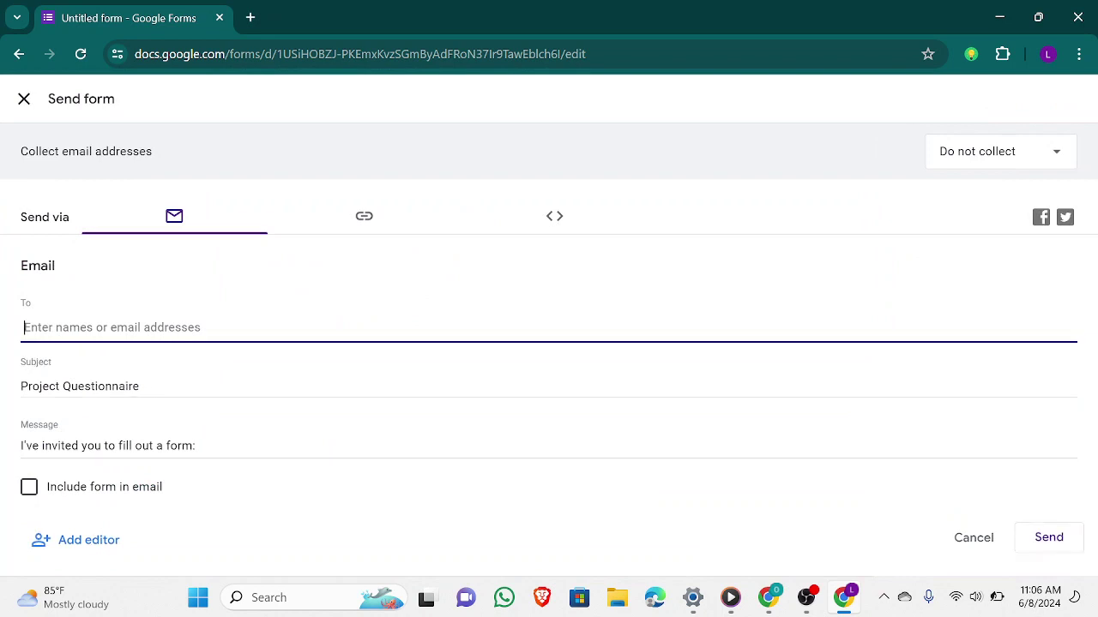
pyautogui.write('ra')
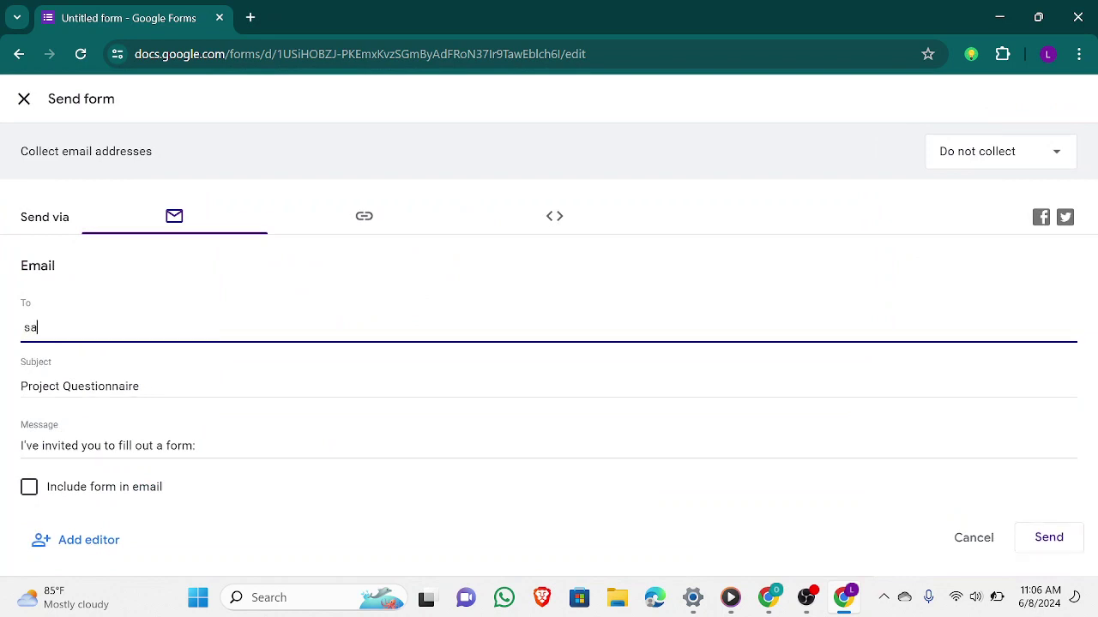
pyautogui.press('BackSpace')
pyautogui.press('BackSpace')
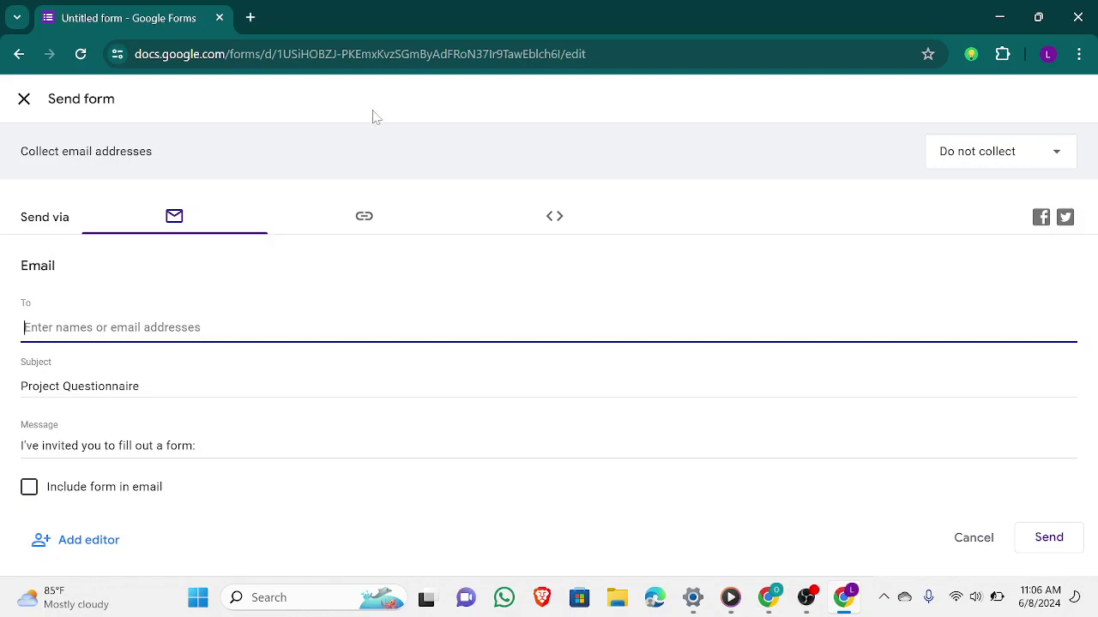
# - Choose sending by link, shorten the form's URL and copy it
pyautogui.click(363, 224)
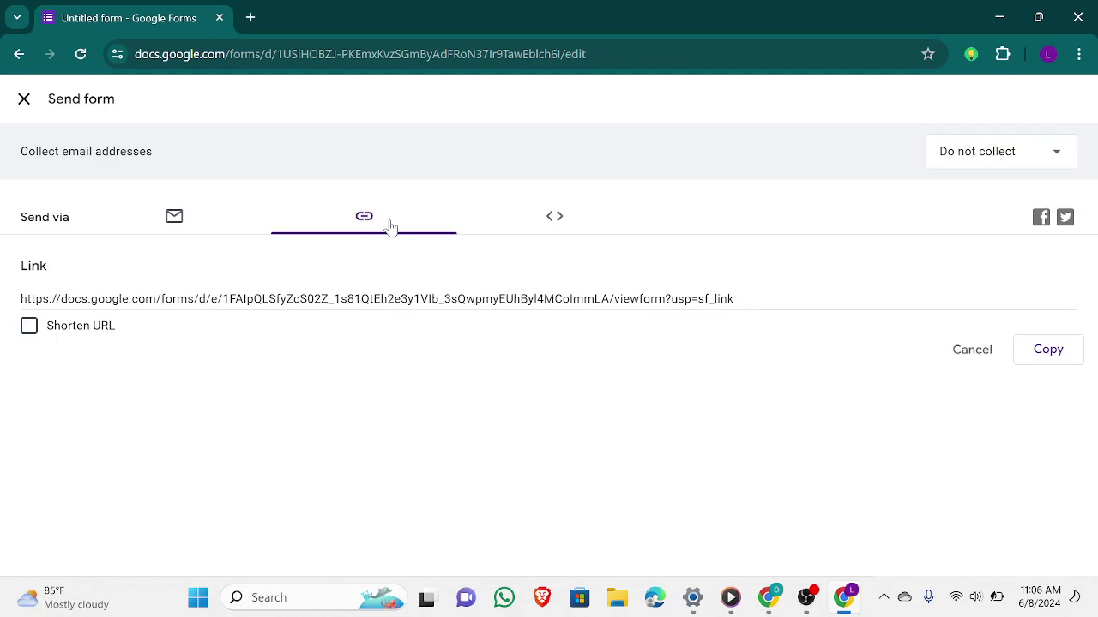
pyautogui.click(107, 333)
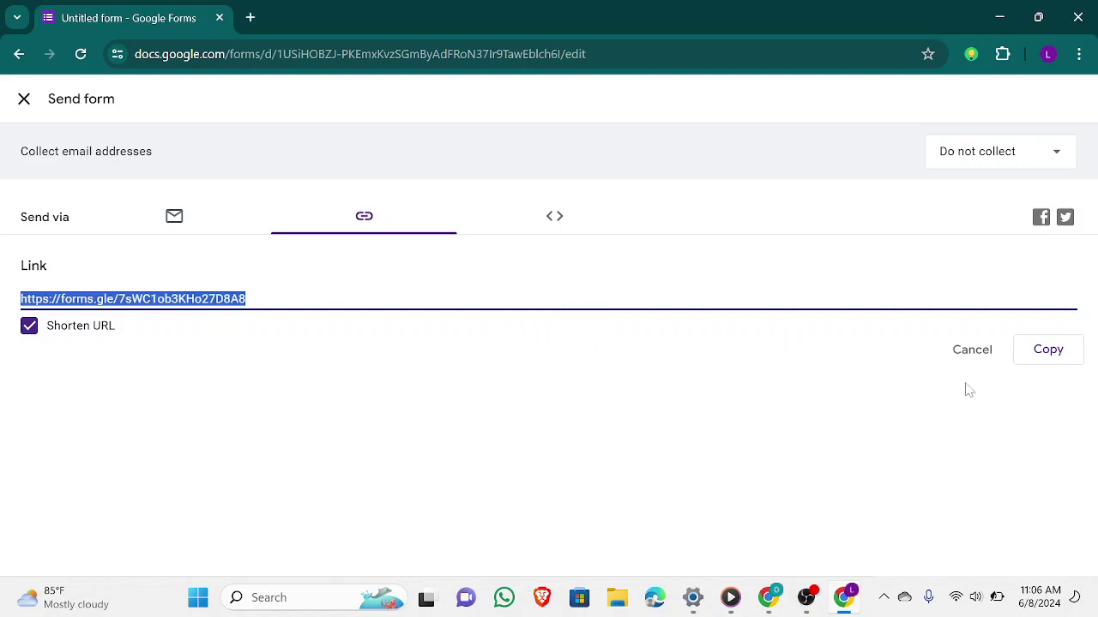
pyautogui.click(1066, 346)
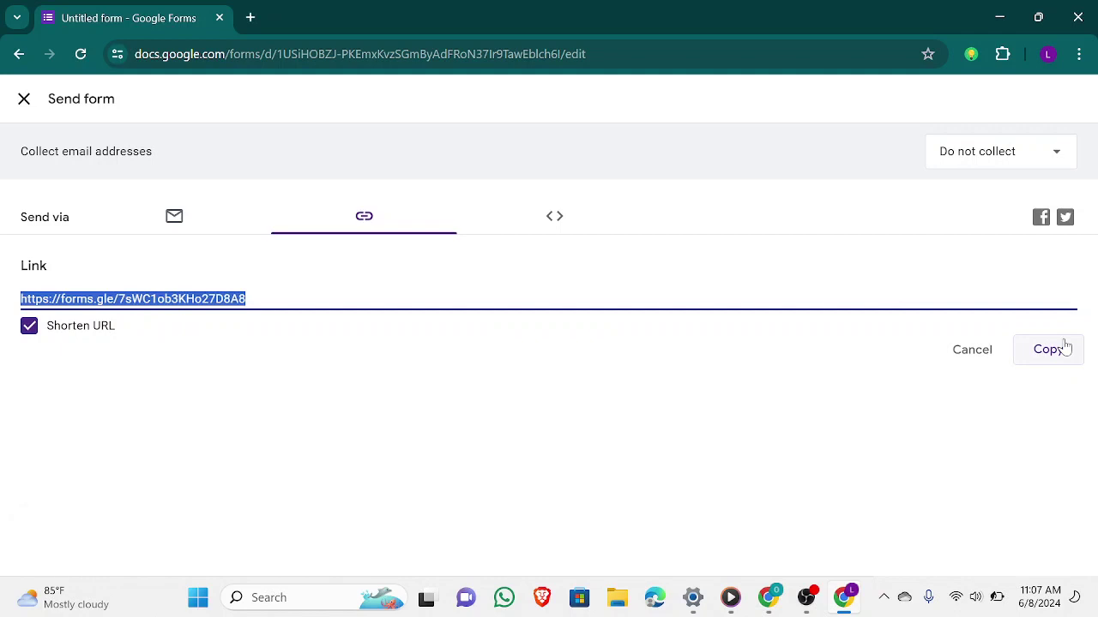
# - Open the copied form link in a new window of the "dfdtf" browser profile
pyautogui.click(1047, 54)
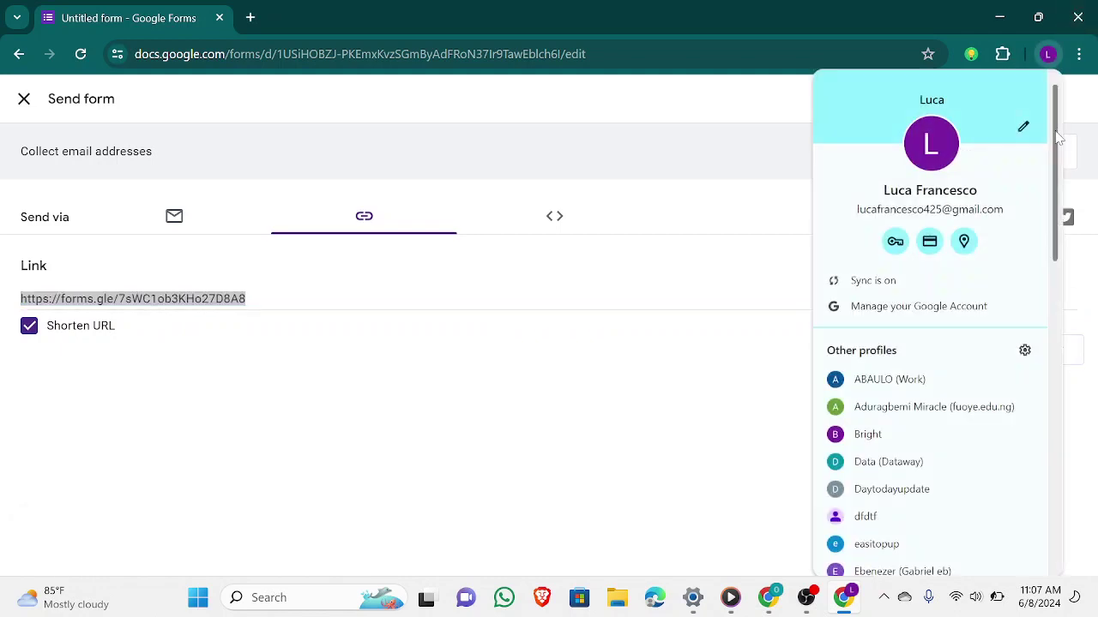
pyautogui.moveTo(1057, 137); pyautogui.dragTo(1058, 245)
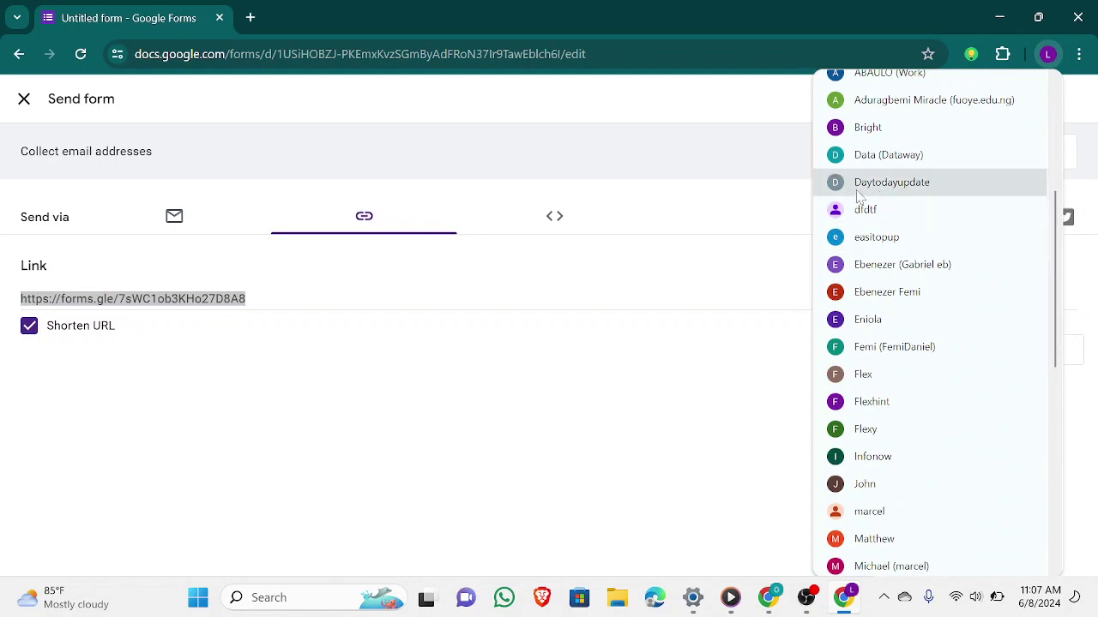
pyautogui.click(936, 218)
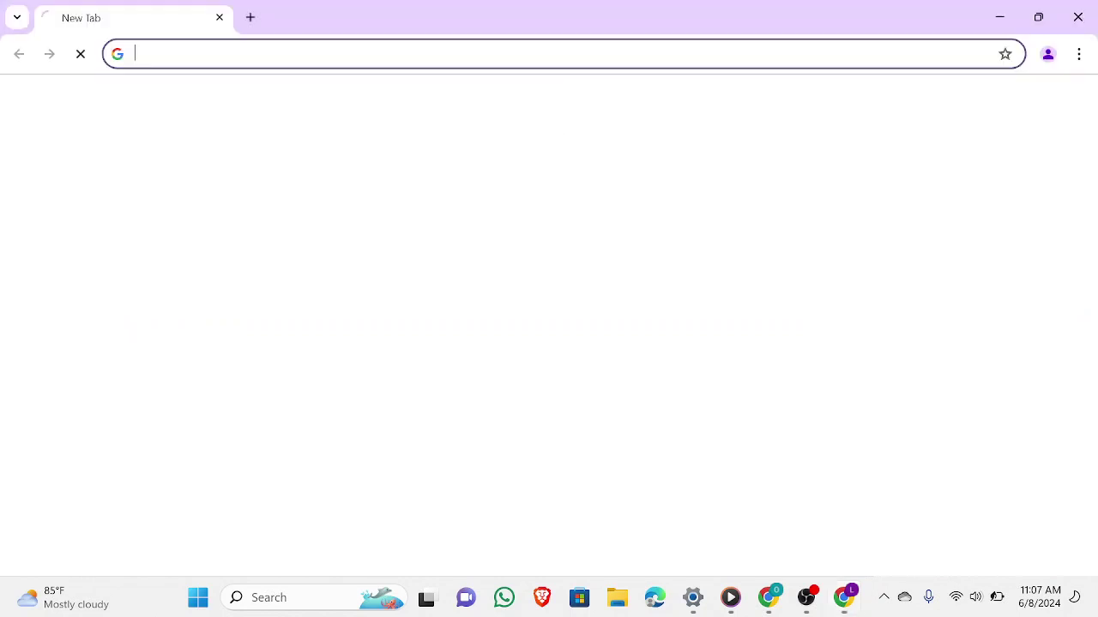
pyautogui.hotkey('ctrl', 'v')
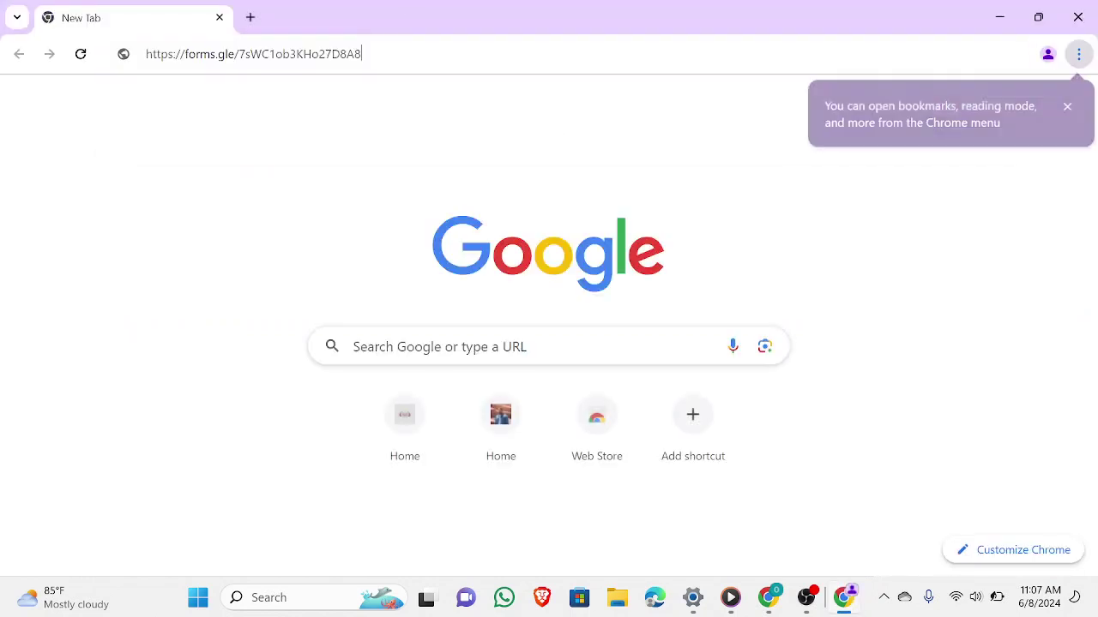
pyautogui.press('Return')
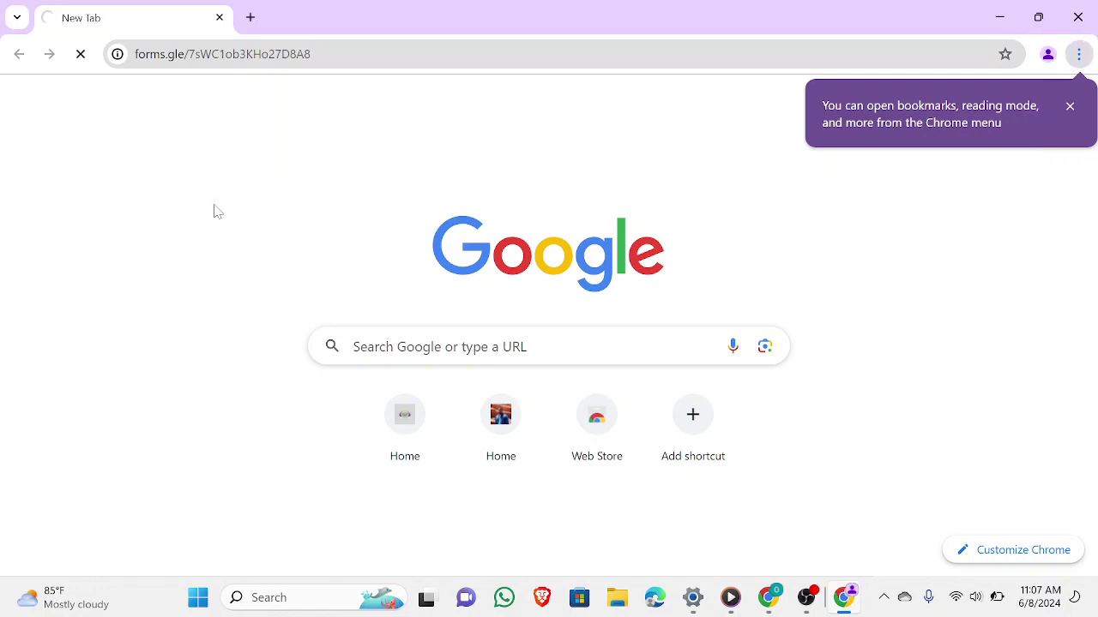
# - Search the web for "sfdklsgfs" in a new tab, and return to the tab loading the form link
pyautogui.click(251, 17)
pyautogui.write('sf')
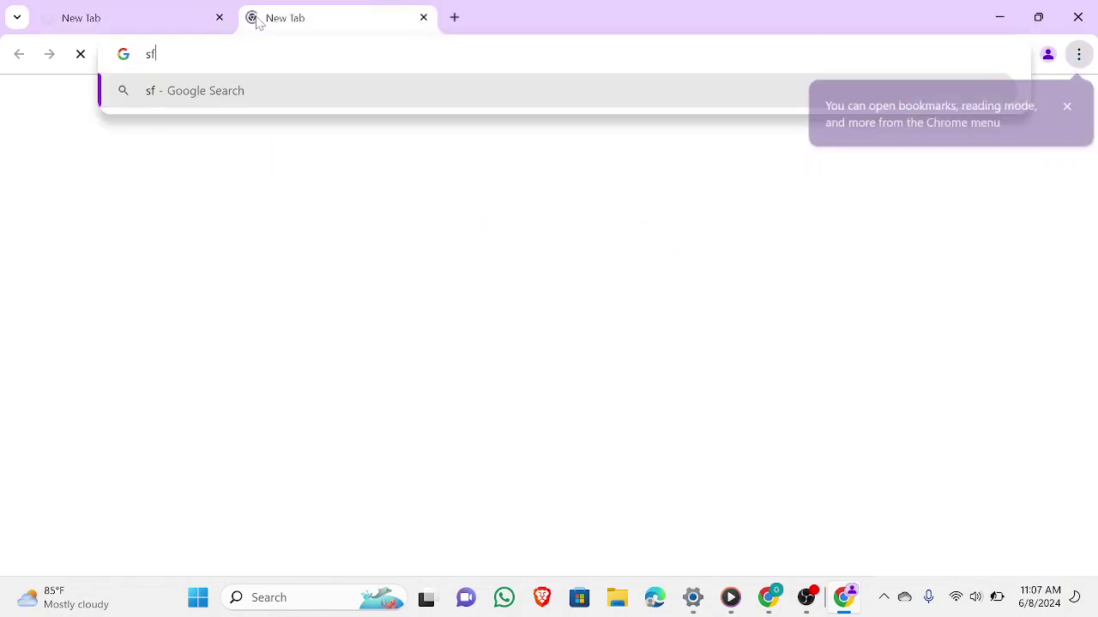
pyautogui.write('dklsgfs')
pyautogui.press('Return')
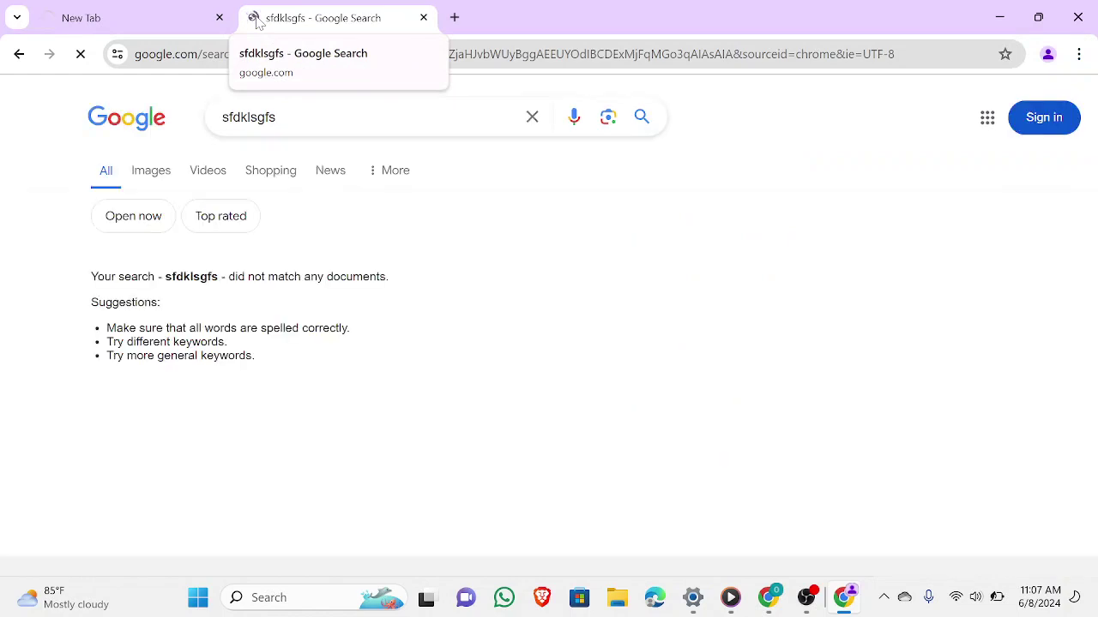
pyautogui.click(103, 12)
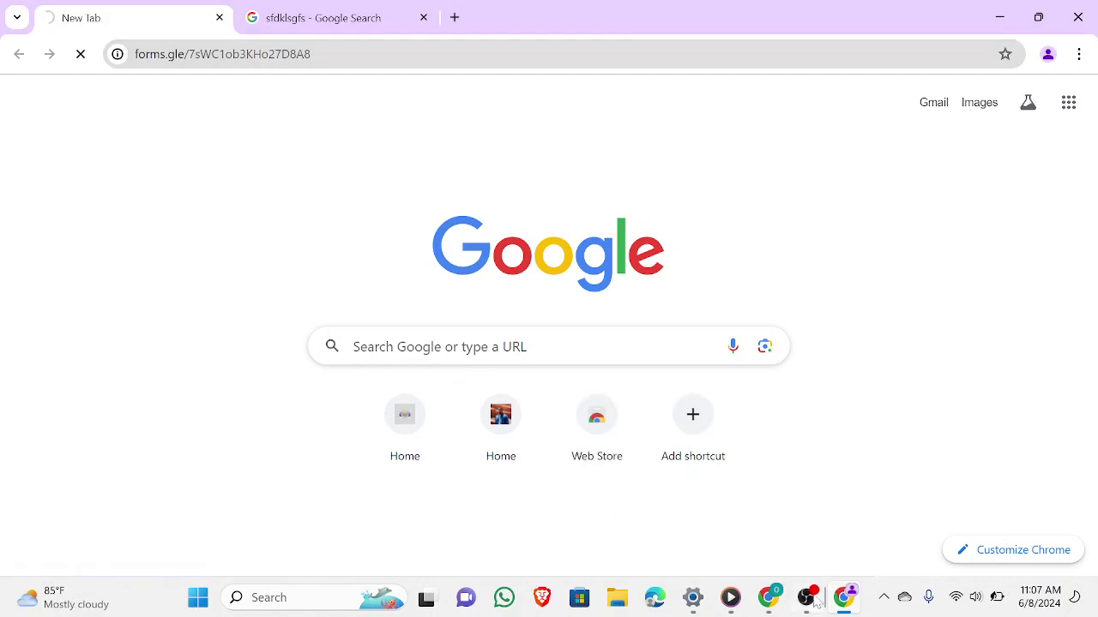
pyautogui.moveTo(806, 598)
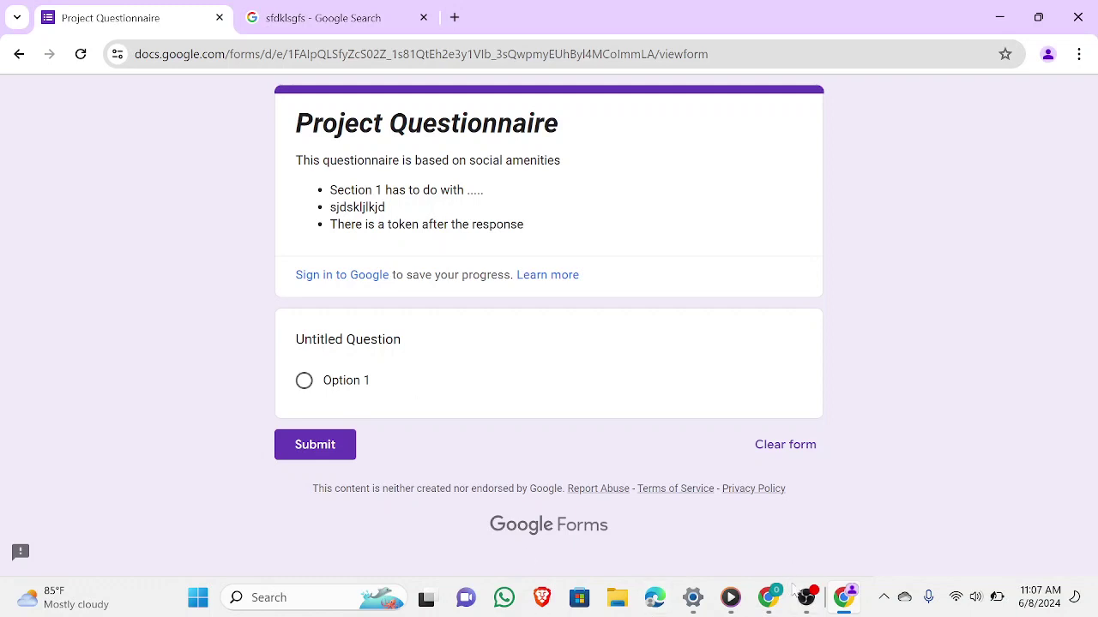
# - Switch back to the browser window with the form's sending options
pyautogui.moveTo(777, 608)
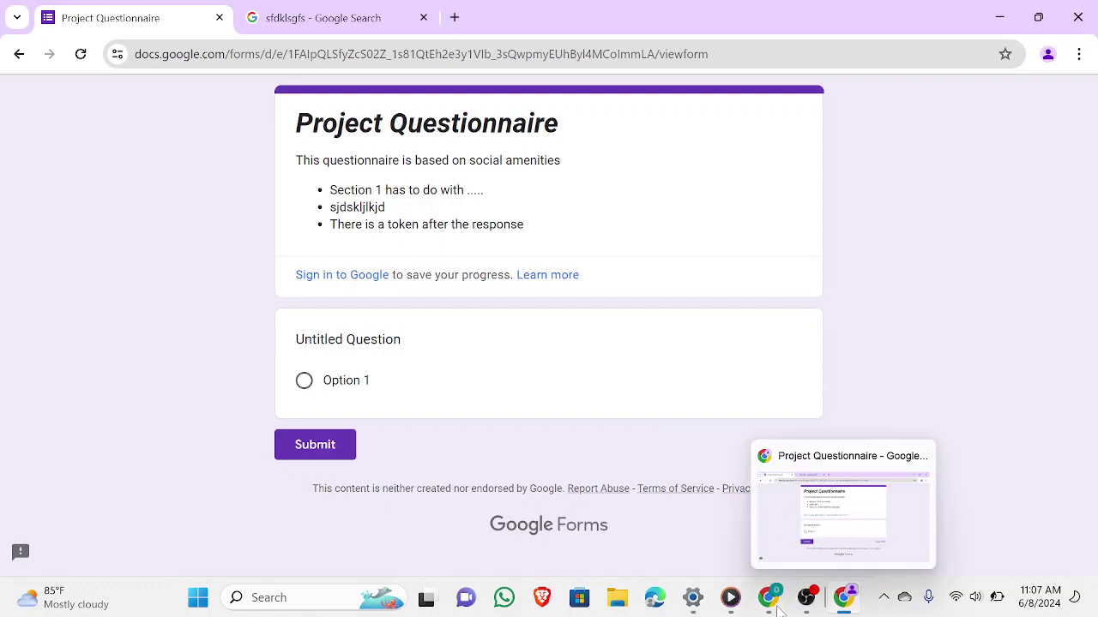
pyautogui.click(776, 608)
pyautogui.click(773, 607)
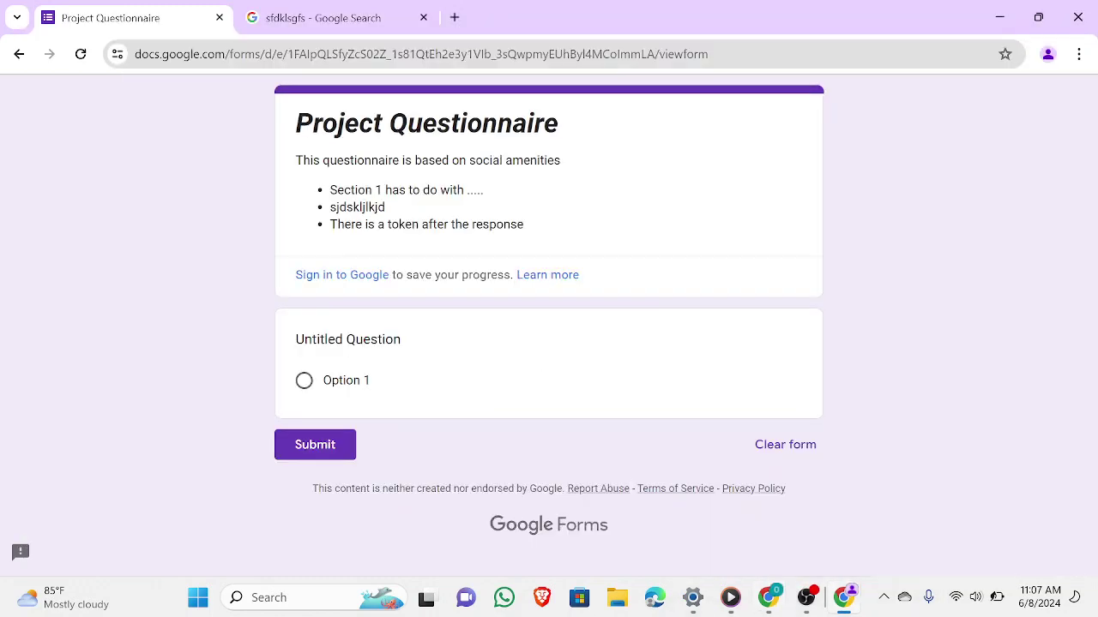
pyautogui.click(775, 605)
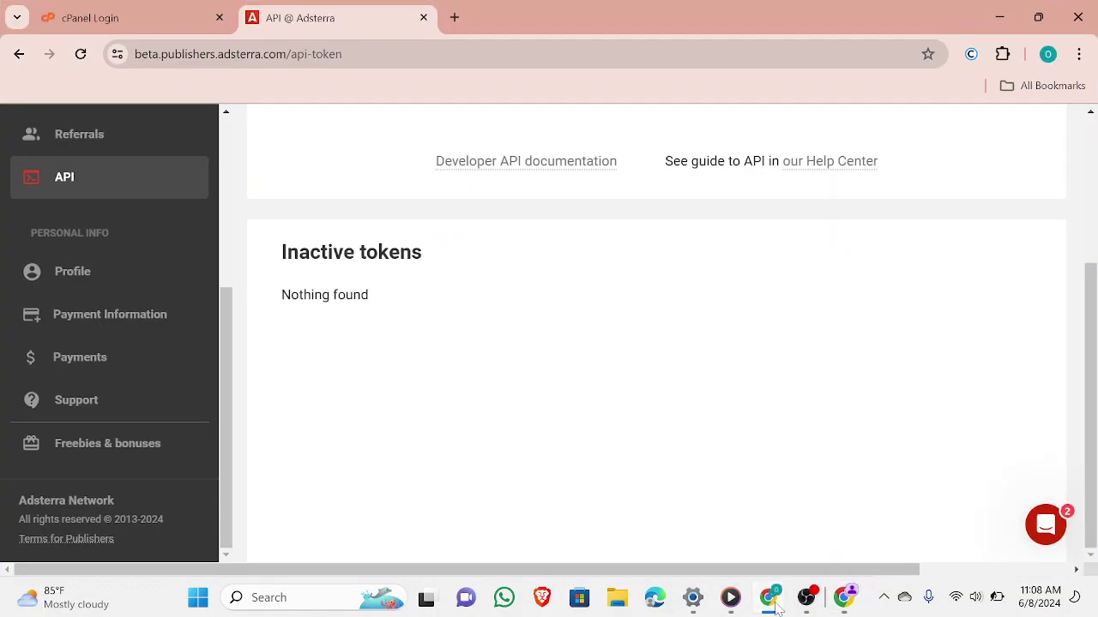
pyautogui.click(844, 598)
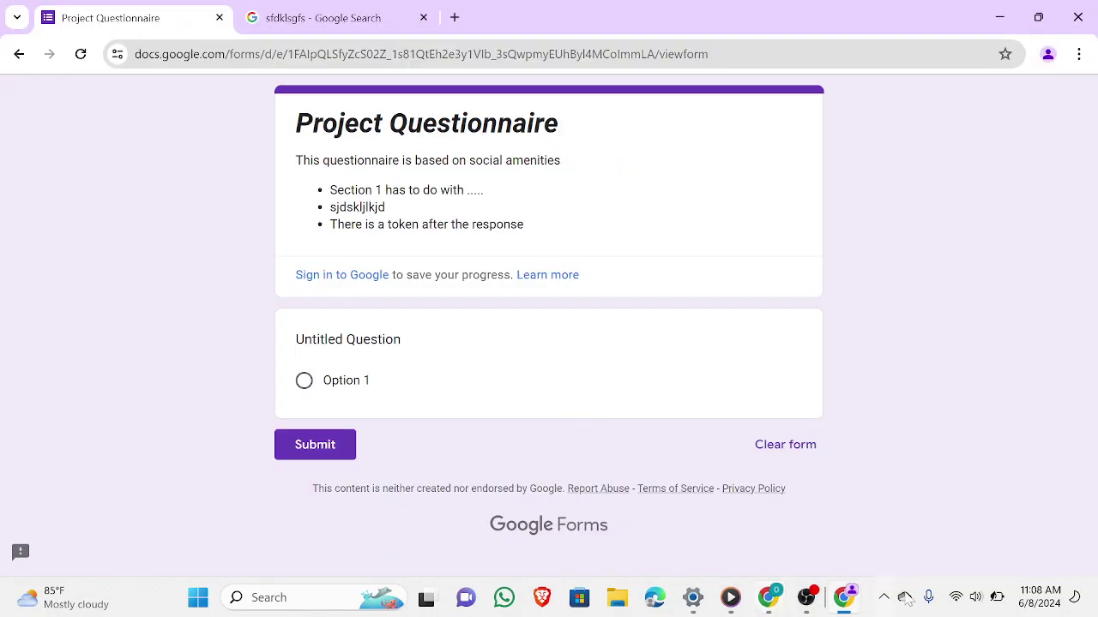
pyautogui.click(844, 601)
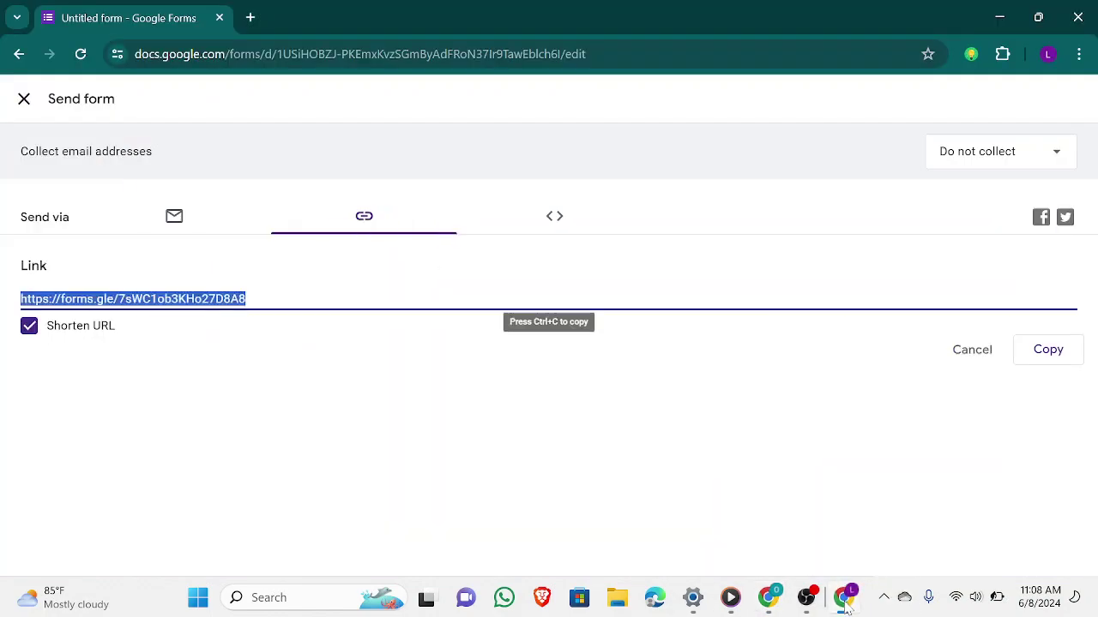
# - Close the form's sending options and clear the title text of the untitled first question
pyautogui.click(24, 99)
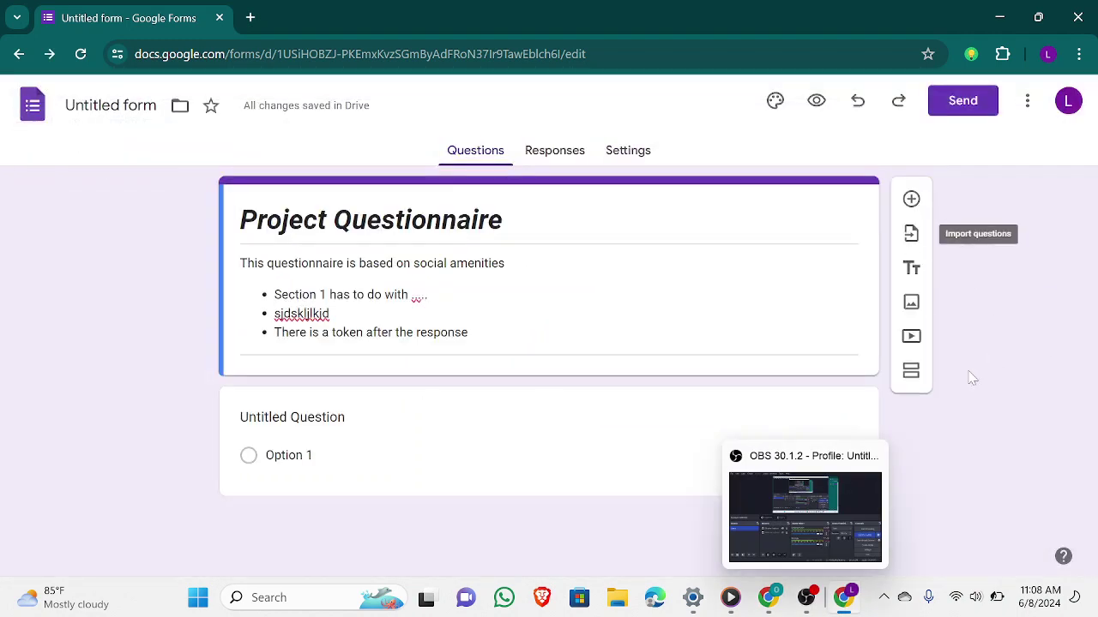
pyautogui.moveTo(509, 364); pyautogui.dragTo(509, 401)
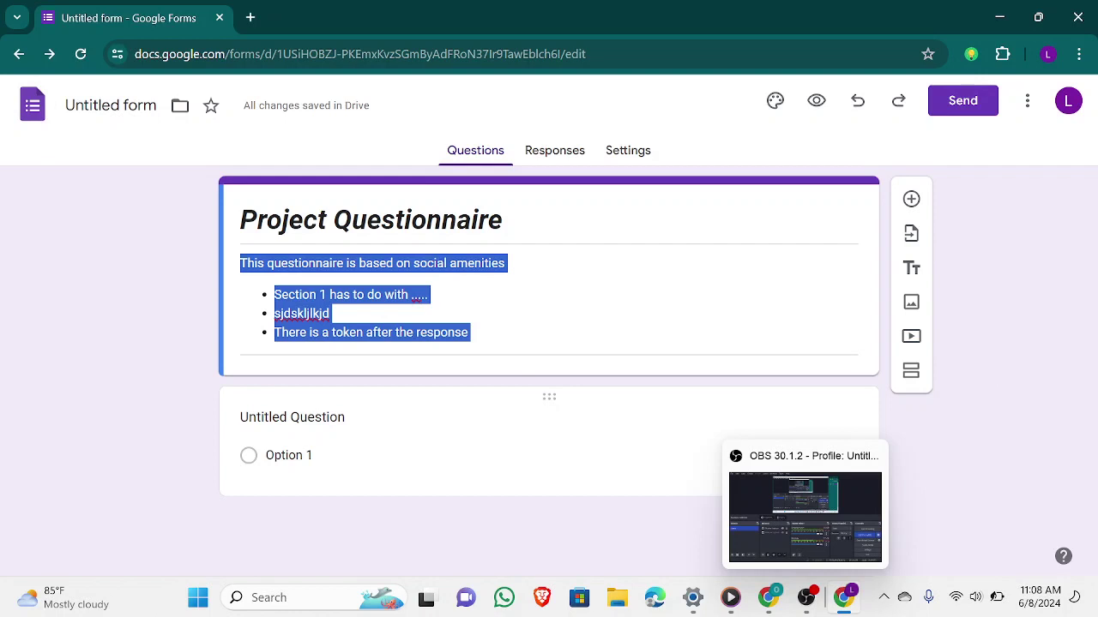
pyautogui.click(293, 419)
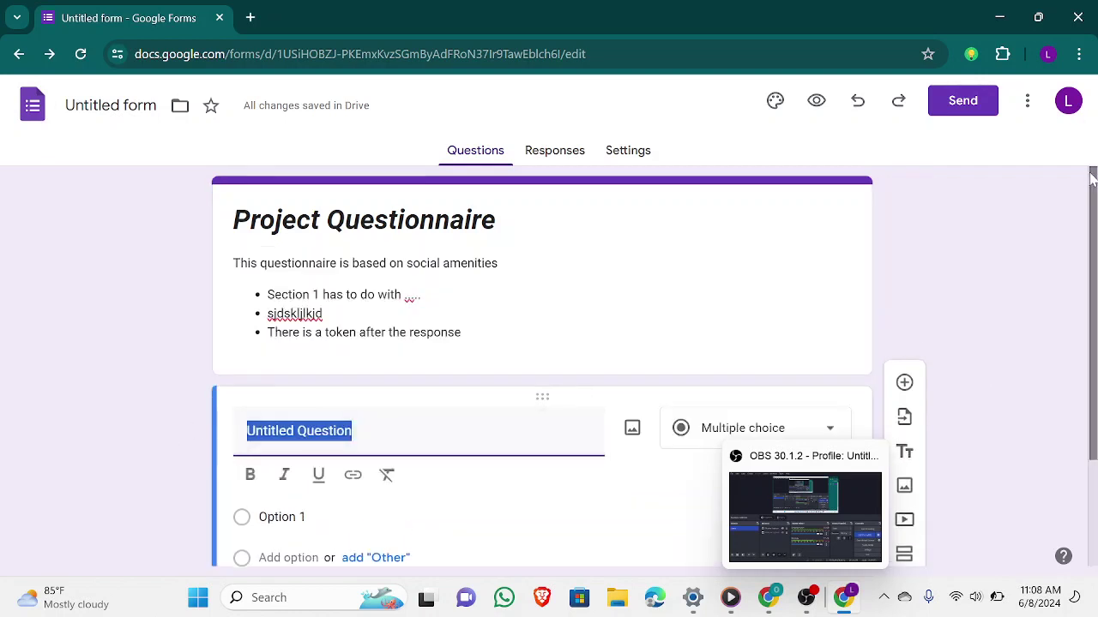
pyautogui.moveTo(1092, 179); pyautogui.dragTo(1093, 205)
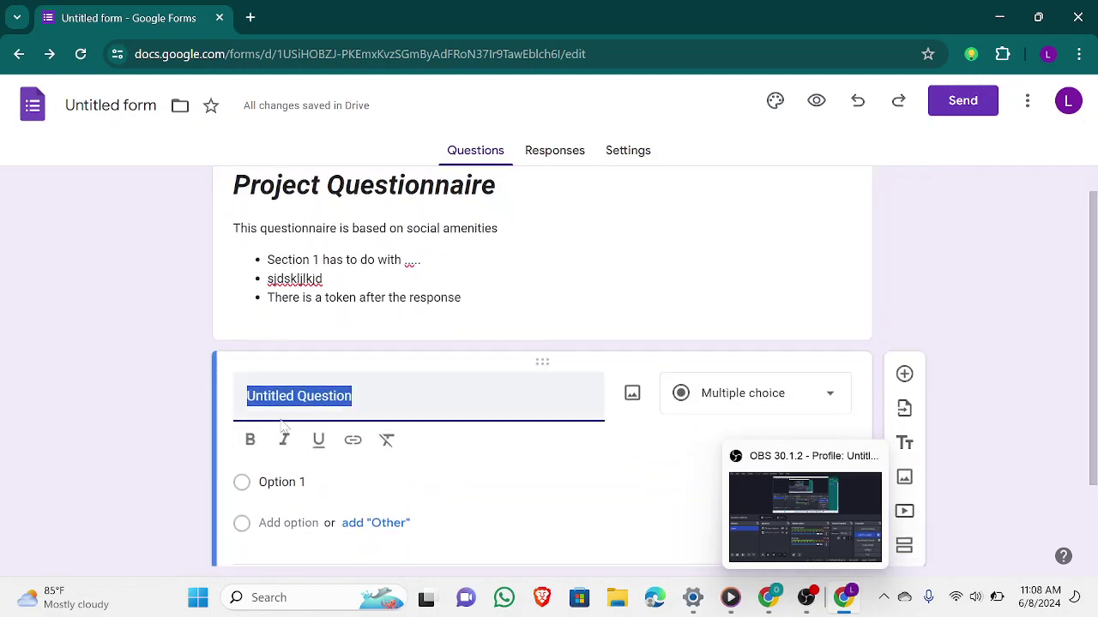
pyautogui.click(354, 396)
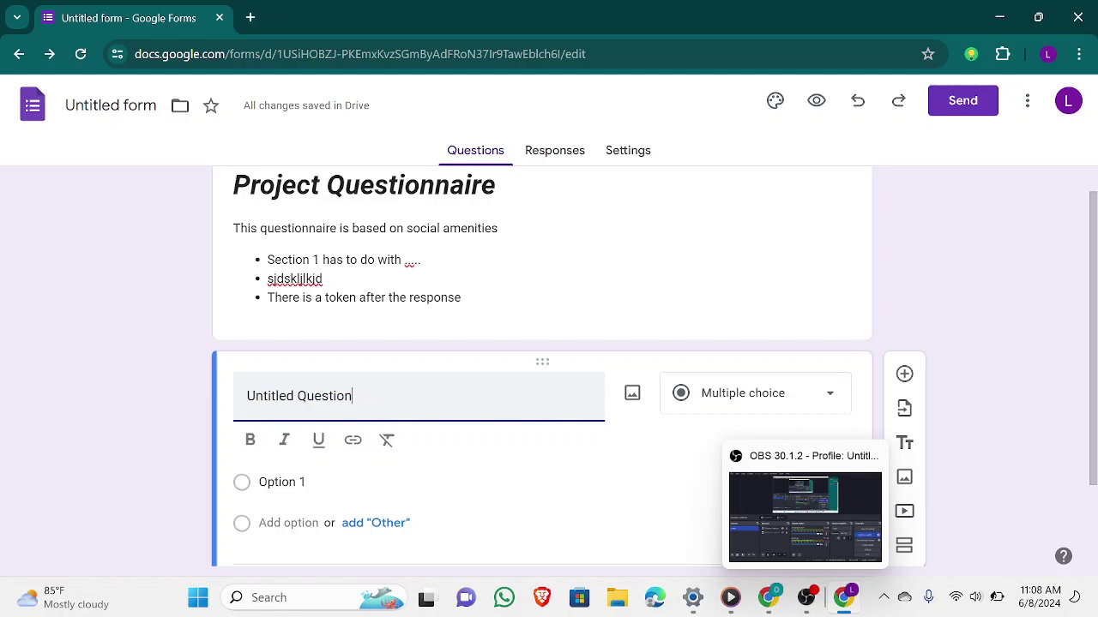
pyautogui.press('BackSpace')
pyautogui.press('BackSpace')
pyautogui.press('BackSpace')
pyautogui.press('BackSpace')
pyautogui.press('BackSpace')
pyautogui.press('BackSpace')
pyautogui.press('BackSpace')
pyautogui.press('BackSpace')
pyautogui.press('BackSpace')
pyautogui.press('BackSpace')
pyautogui.press('BackSpace')
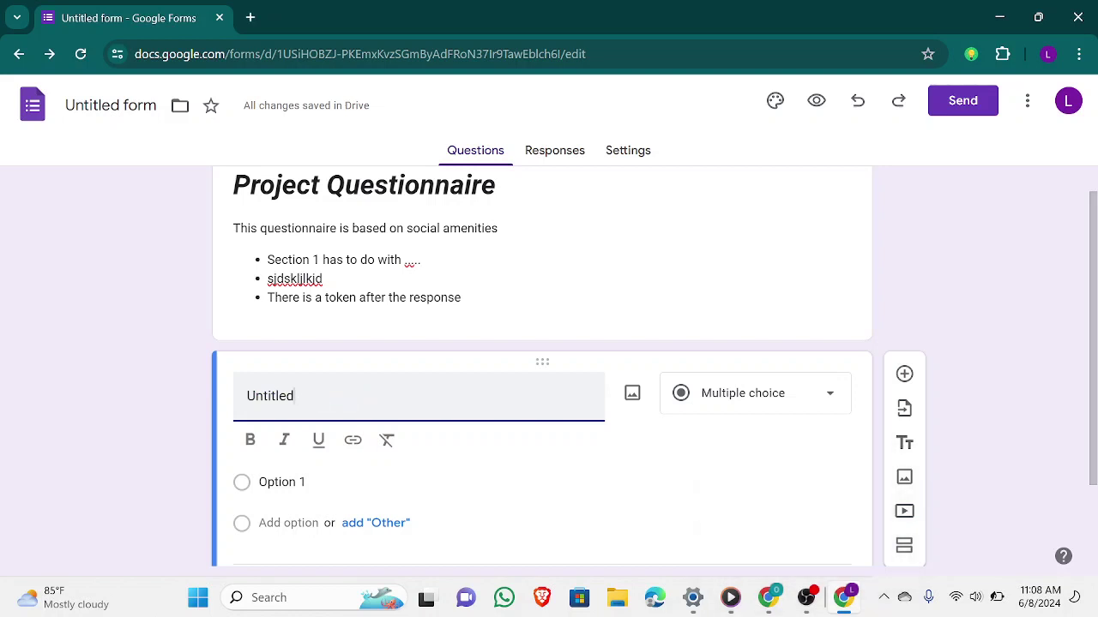
pyautogui.press('BackSpace')
pyautogui.press('BackSpace')
pyautogui.press('BackSpace')
pyautogui.press('BackSpace')
pyautogui.press('BackSpace')
pyautogui.press('BackSpace')
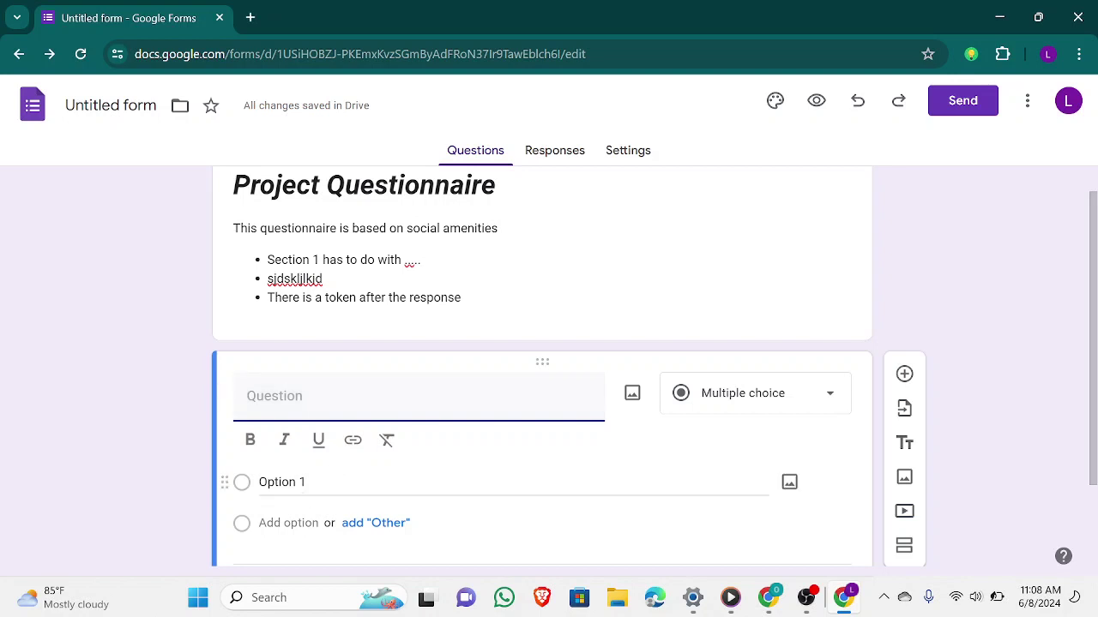
# - Enter "What is your name?" as the first question's title
pyautogui.click(249, 487)
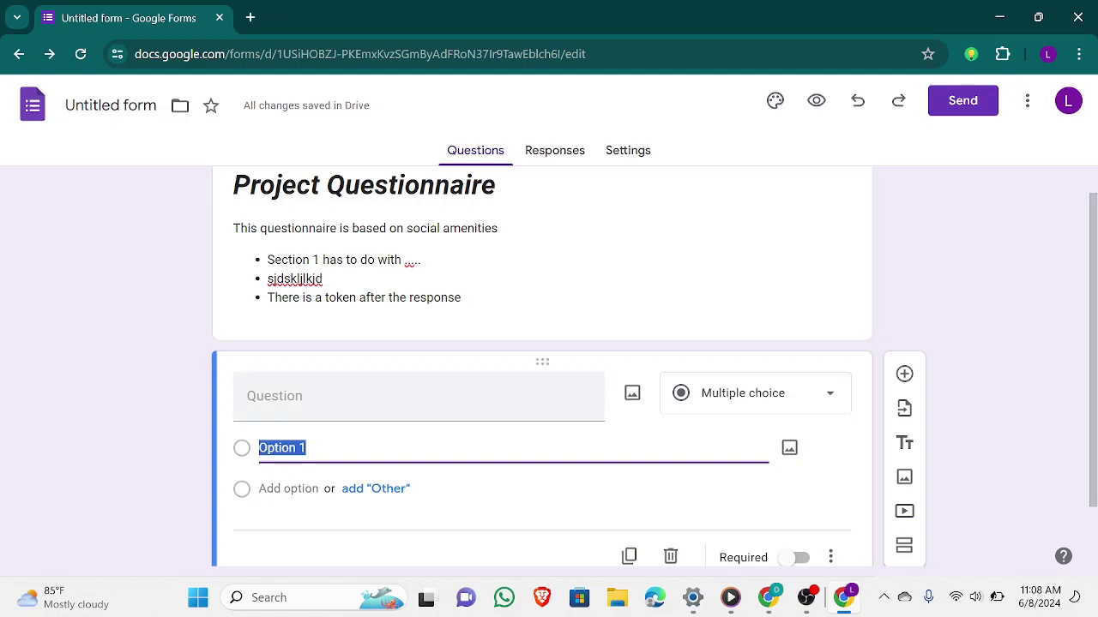
pyautogui.click(292, 396)
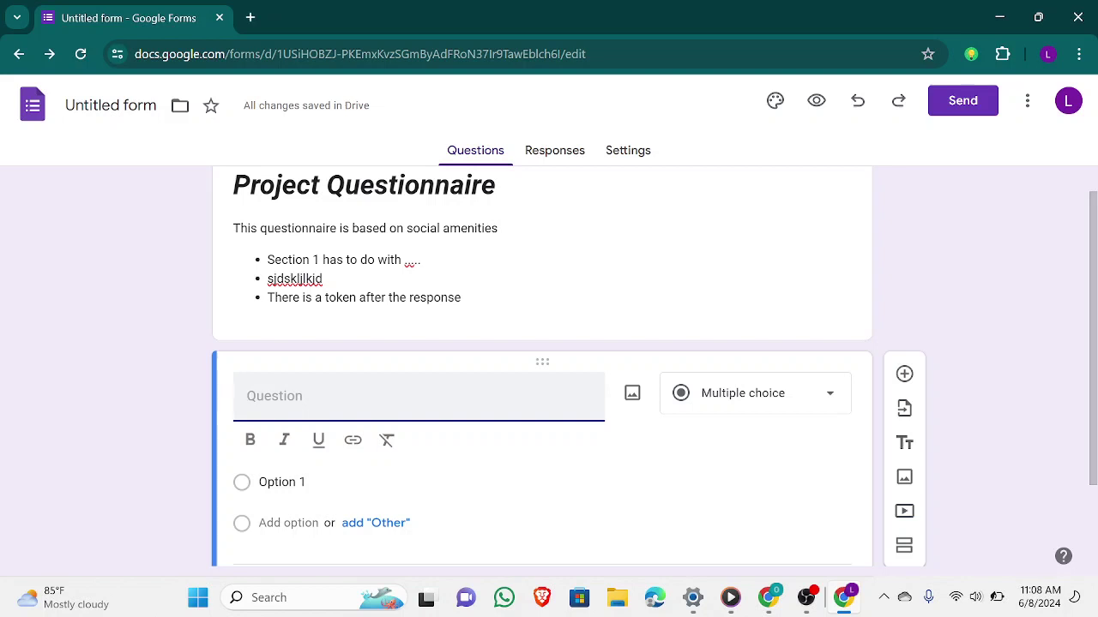
pyautogui.write('W')
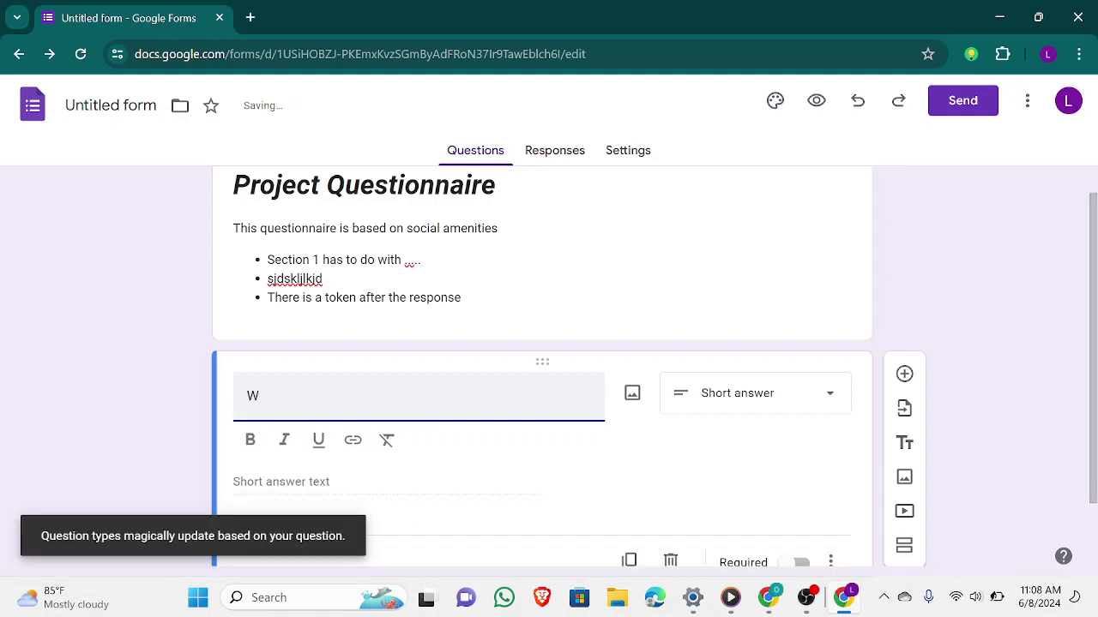
pyautogui.write('hat is ')
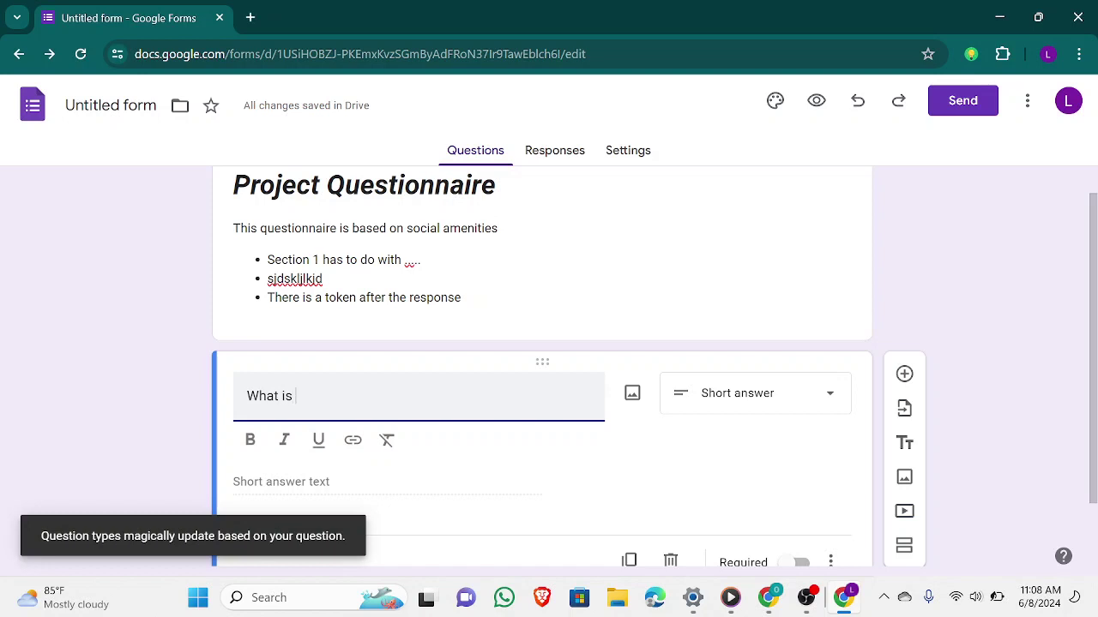
pyautogui.write('your name?')
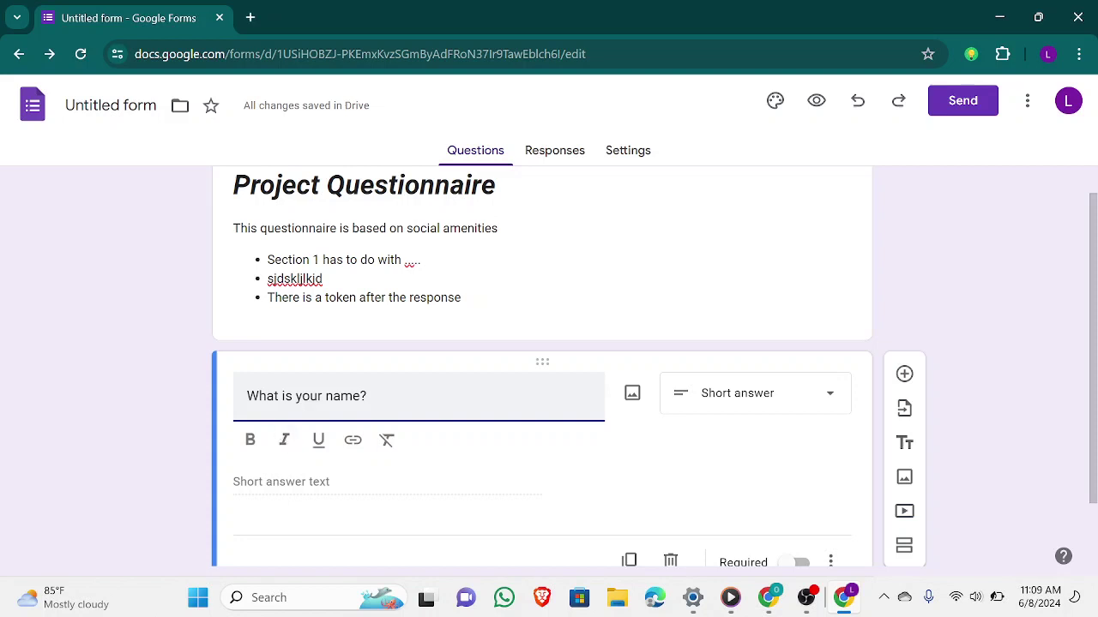
# - Make the whole "What is your name?" question title bold
pyautogui.hotkey('ctrl', 'a')
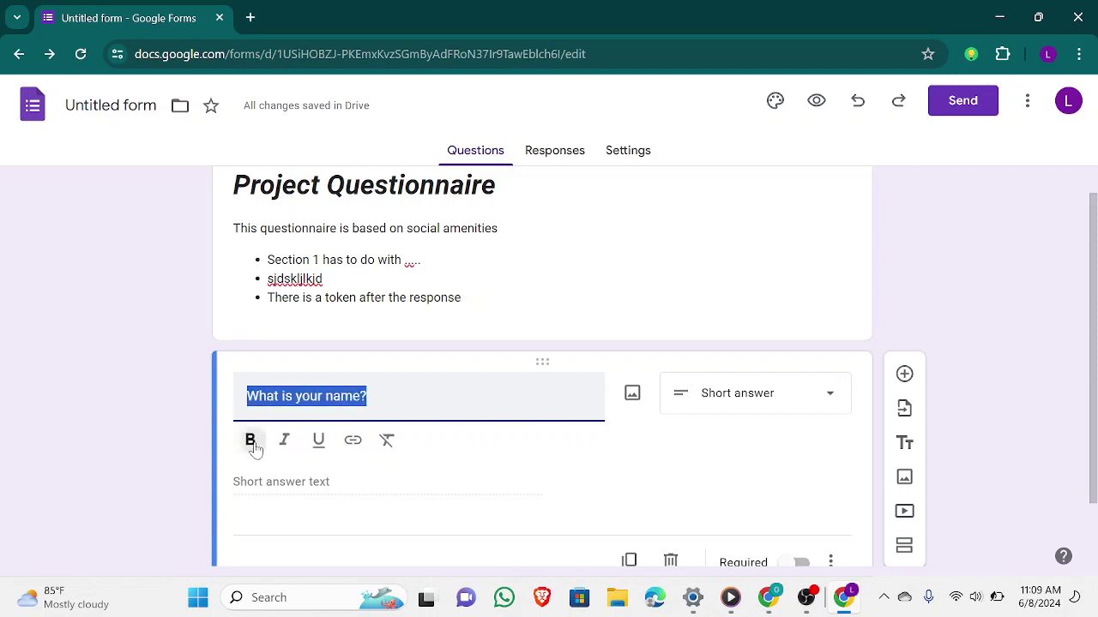
pyautogui.click(252, 443)
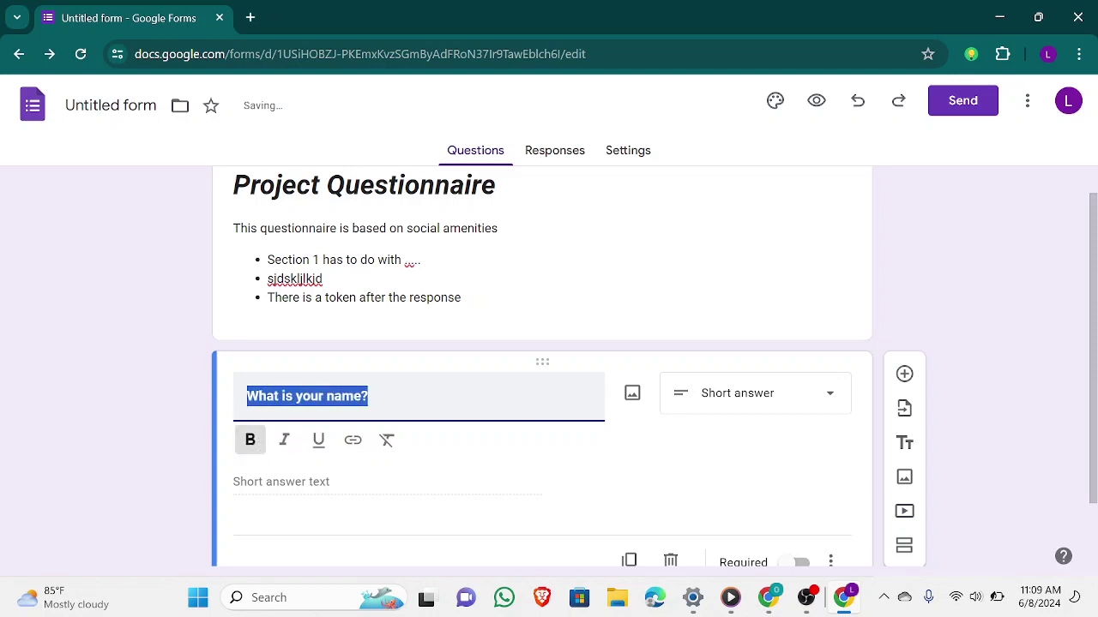
pyautogui.click(446, 397)
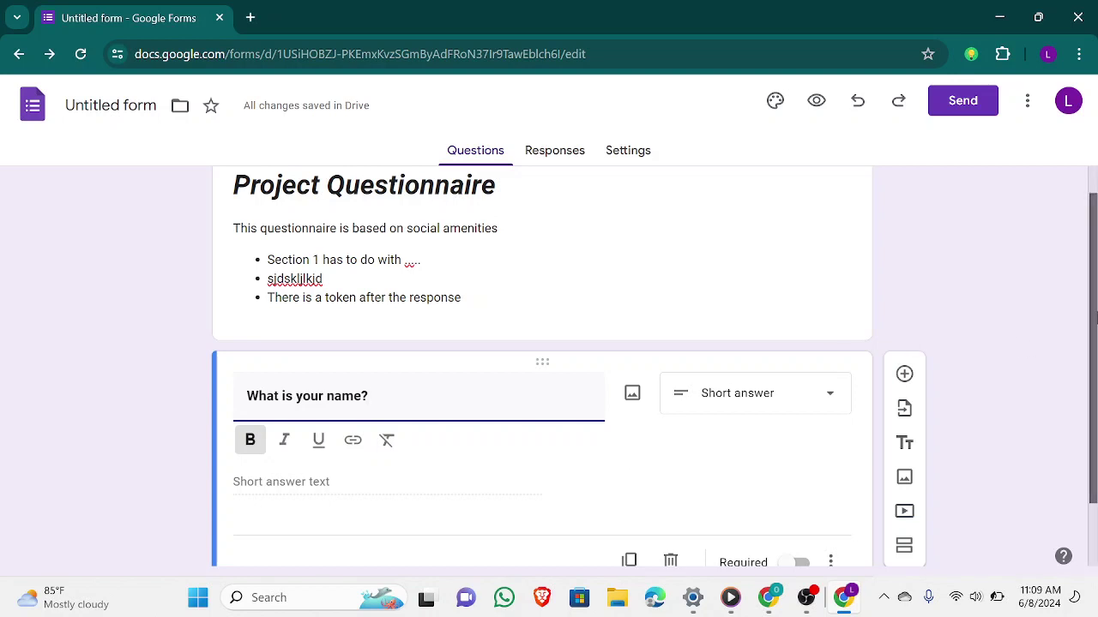
# - Add a new question below the name question
pyautogui.moveTo(1095, 321); pyautogui.dragTo(1095, 394)
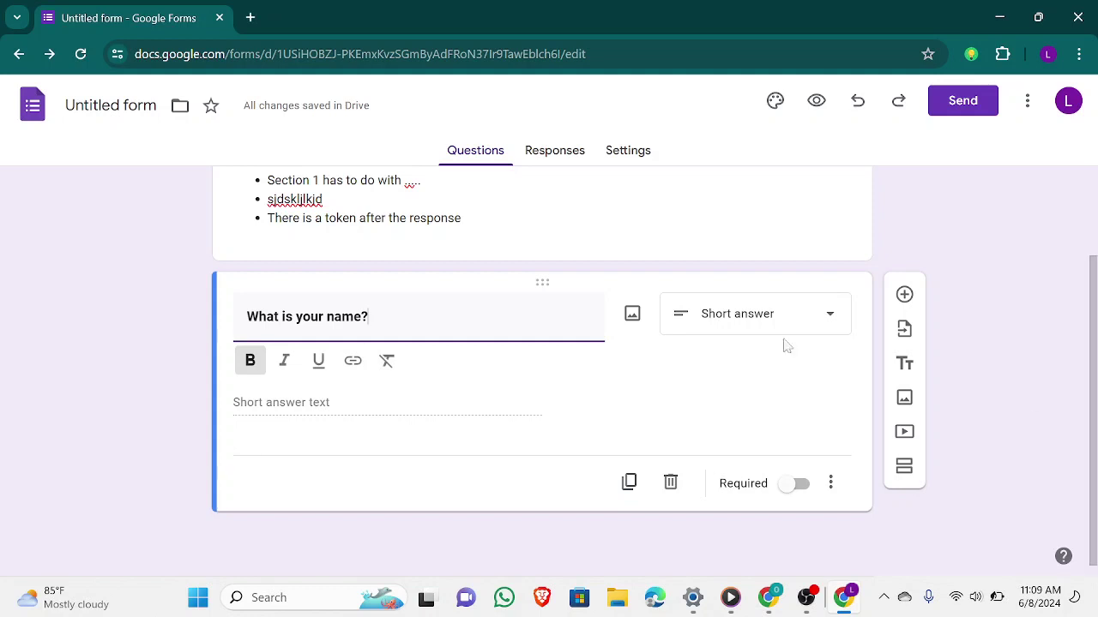
pyautogui.click(906, 300)
pyautogui.click(907, 300)
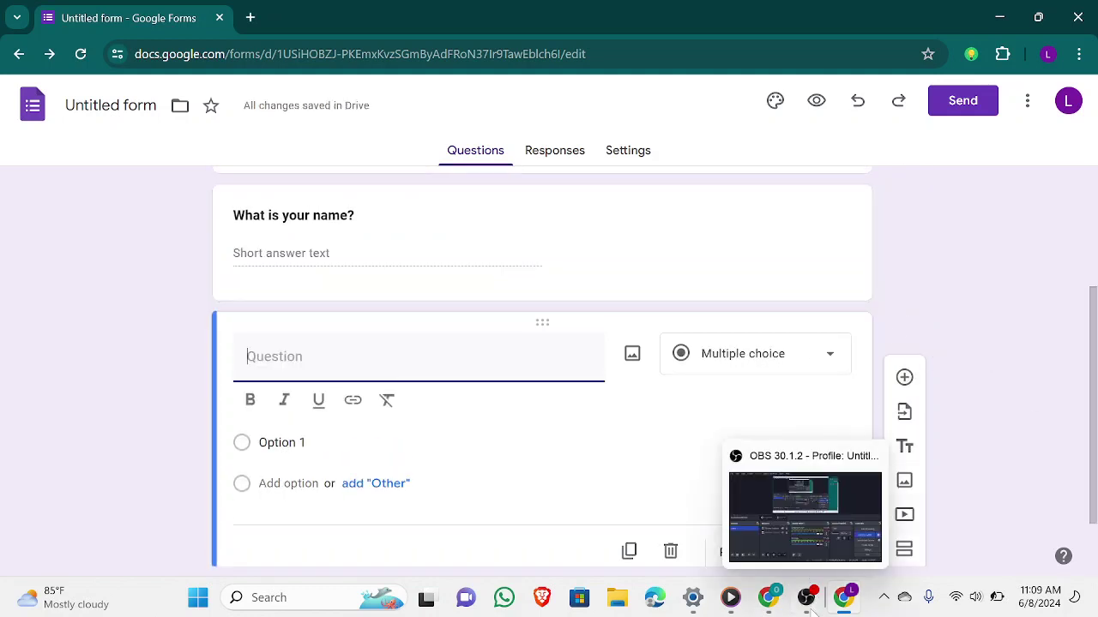
# - Reload the form editor, select the name question and dismiss the text styling tip
pyautogui.moveTo(844, 599)
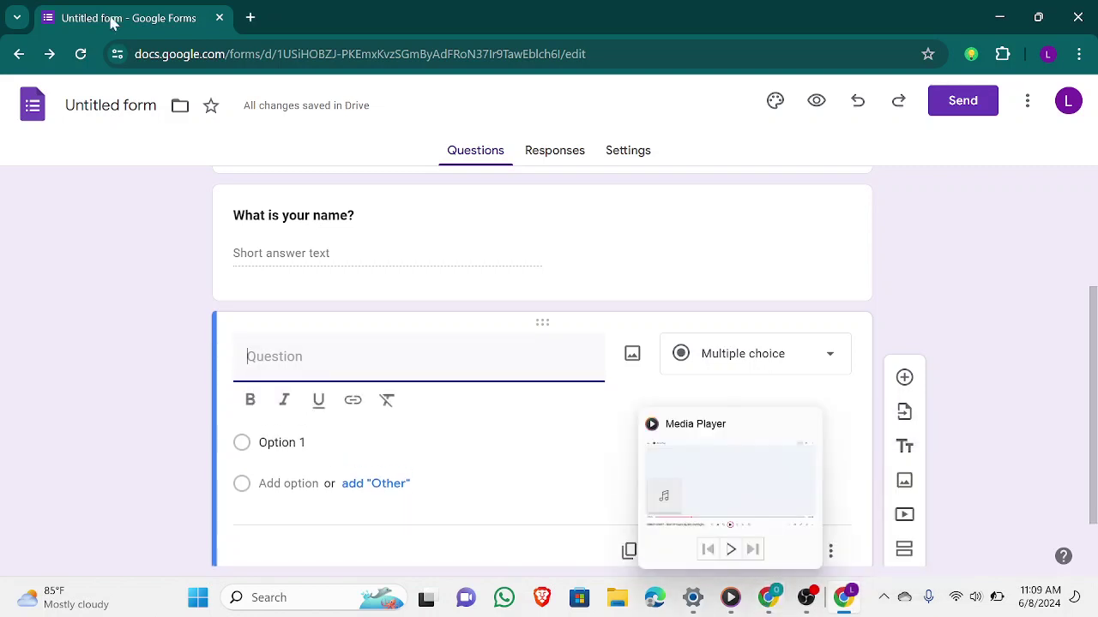
pyautogui.click(81, 54)
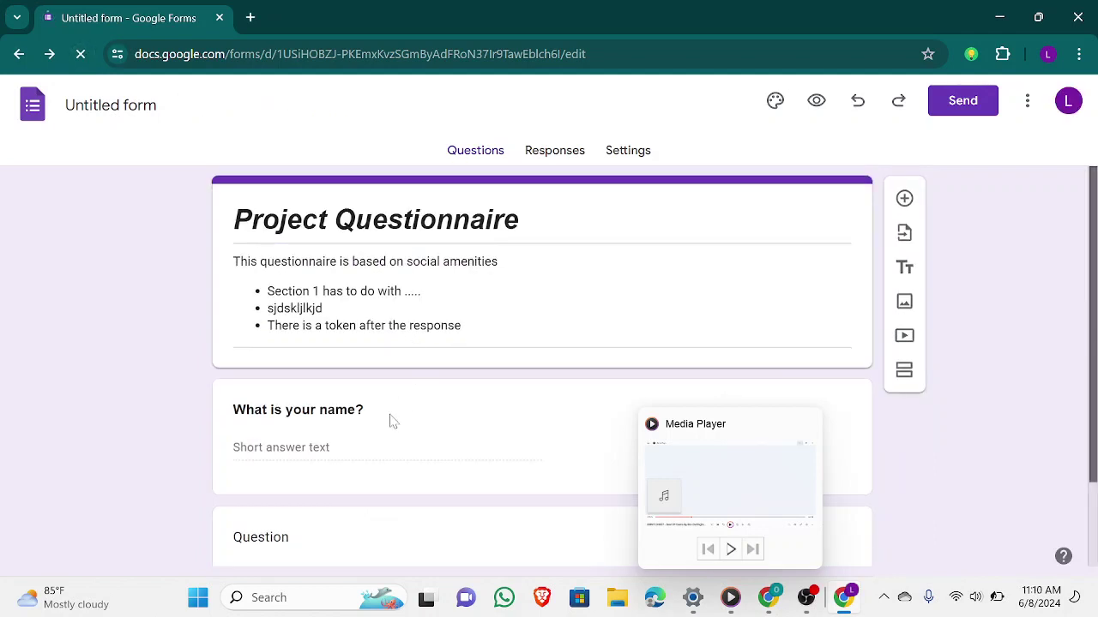
pyautogui.click(321, 455)
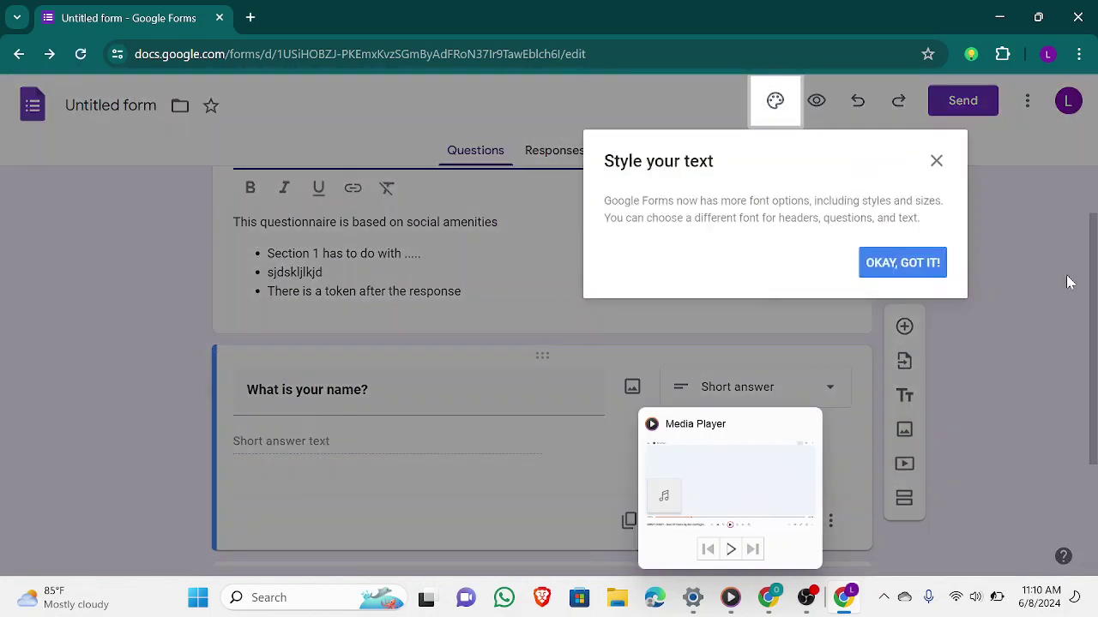
pyautogui.click(929, 265)
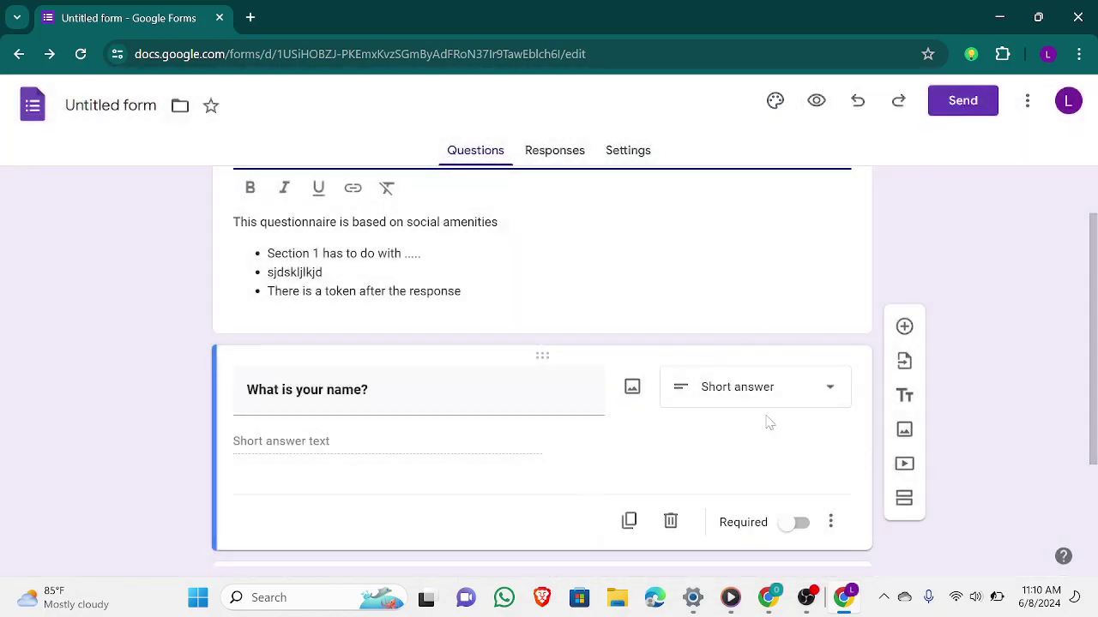
# - Switch to the browser window showing the respondent view of the form and reload it
pyautogui.moveTo(845, 596)
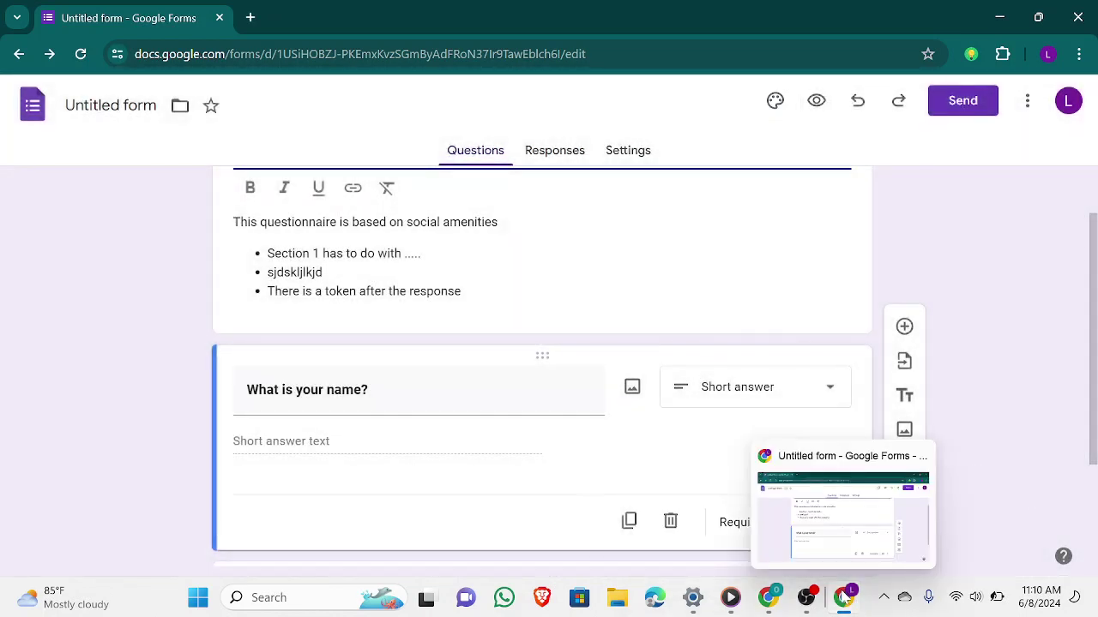
pyautogui.click(769, 598)
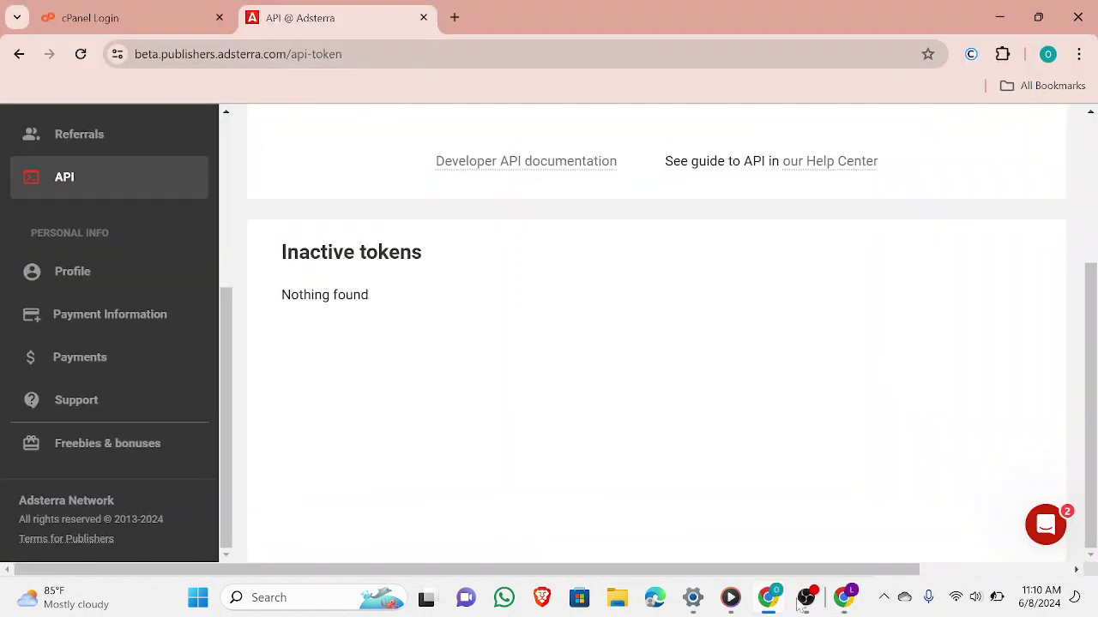
pyautogui.click(845, 597)
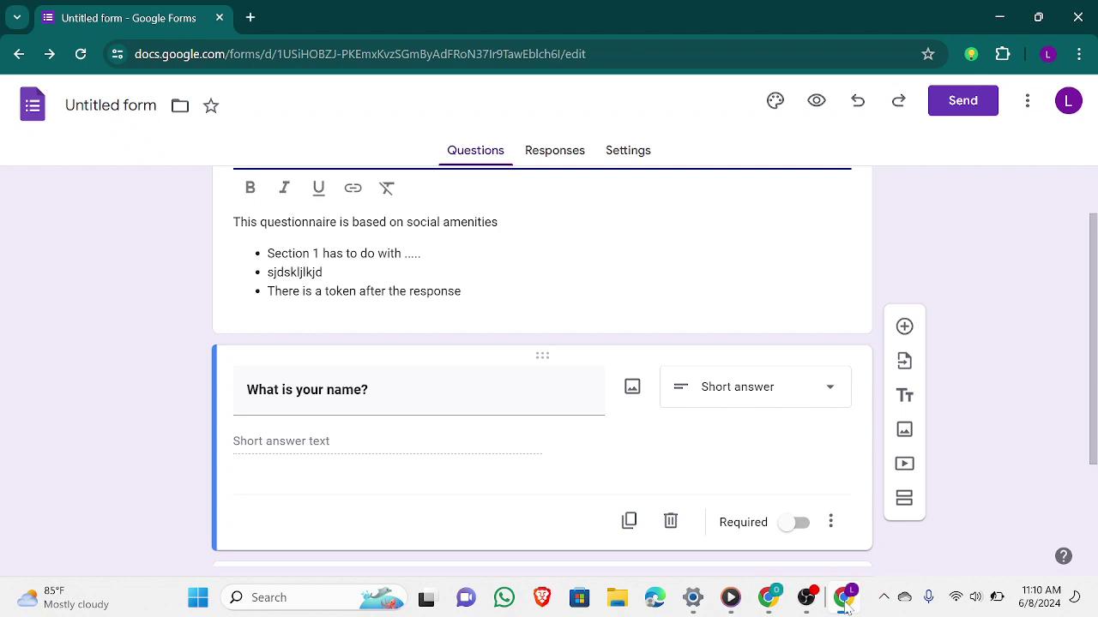
pyautogui.click(845, 604)
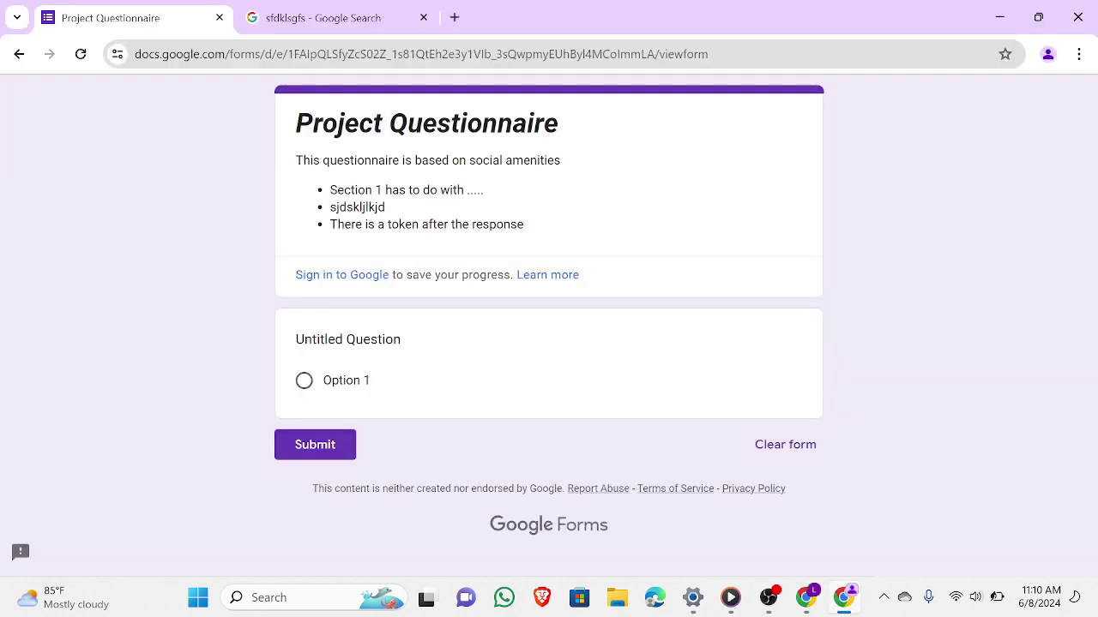
pyautogui.click(81, 56)
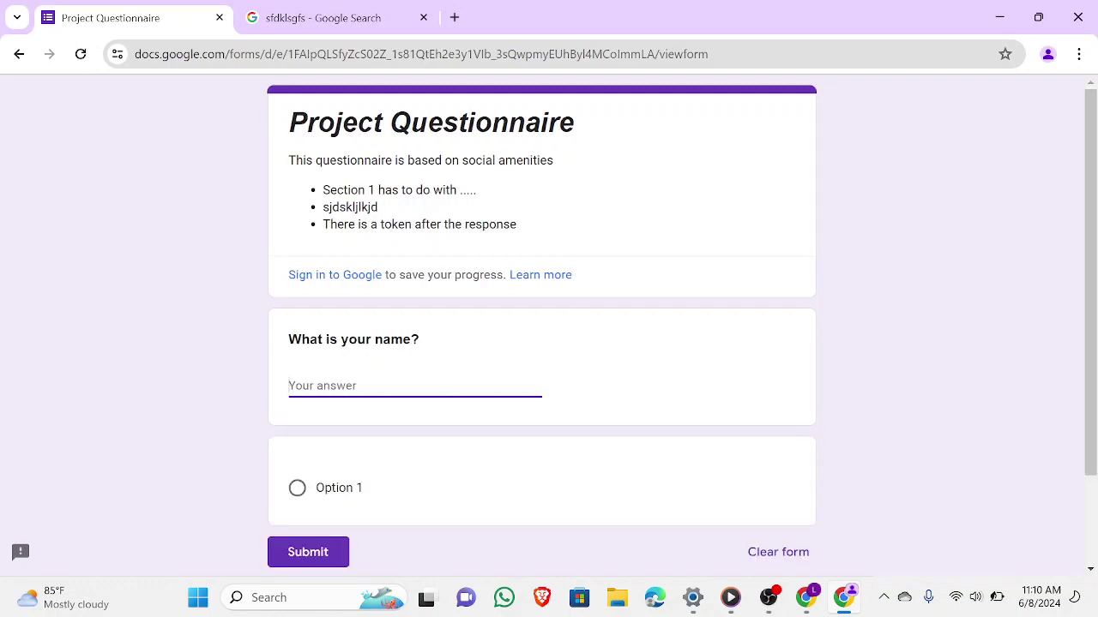
# - Answer the name question with a phrase giving the respondent's name, and return to the form editor window
pyautogui.write('my')
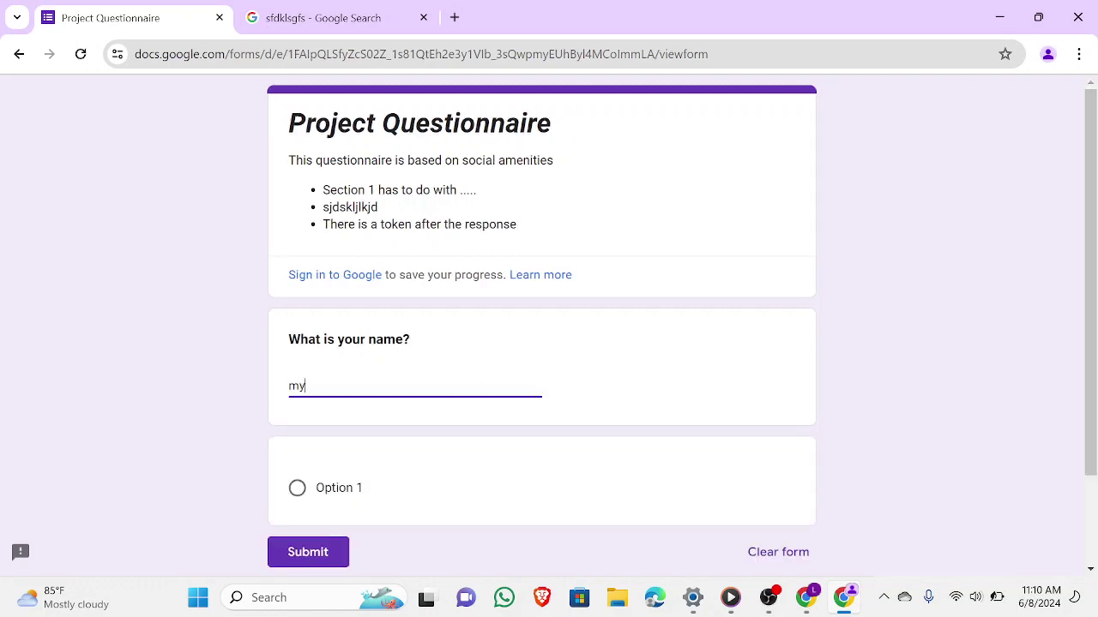
pyautogui.write(' name Olasteve')
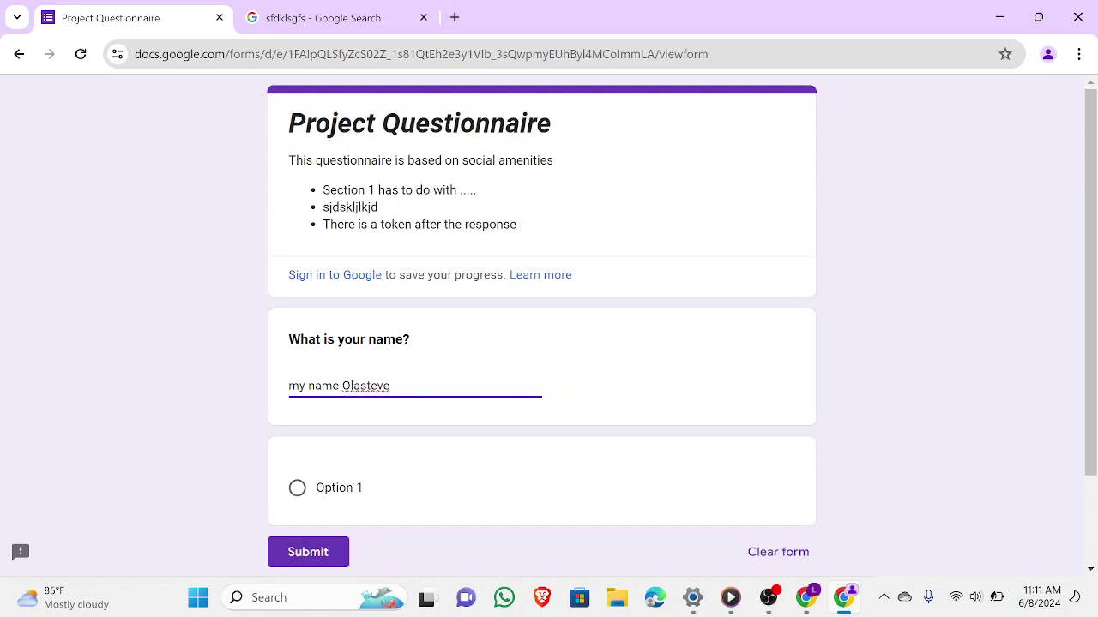
pyautogui.click(775, 606)
pyautogui.click(778, 606)
pyautogui.moveTo(806, 600)
pyautogui.click(780, 480)
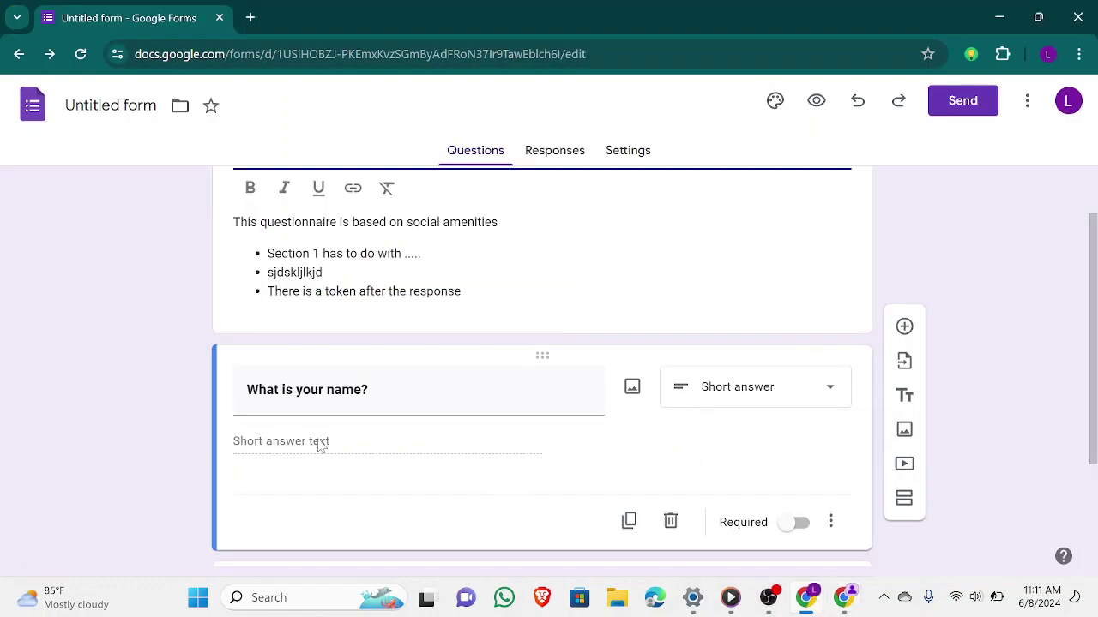
# - Enter "Are you a boy or a girl ?" as the title of the multiple-choice question below the name question
pyautogui.scroll(-1, 1041, 283)
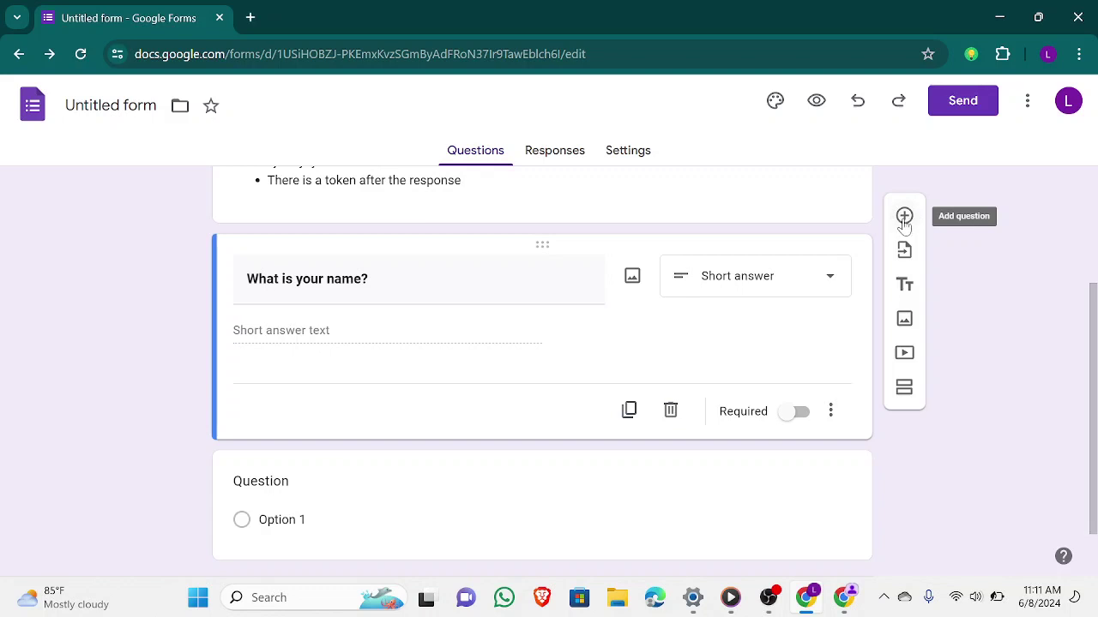
pyautogui.scroll(-1, 1004, 424)
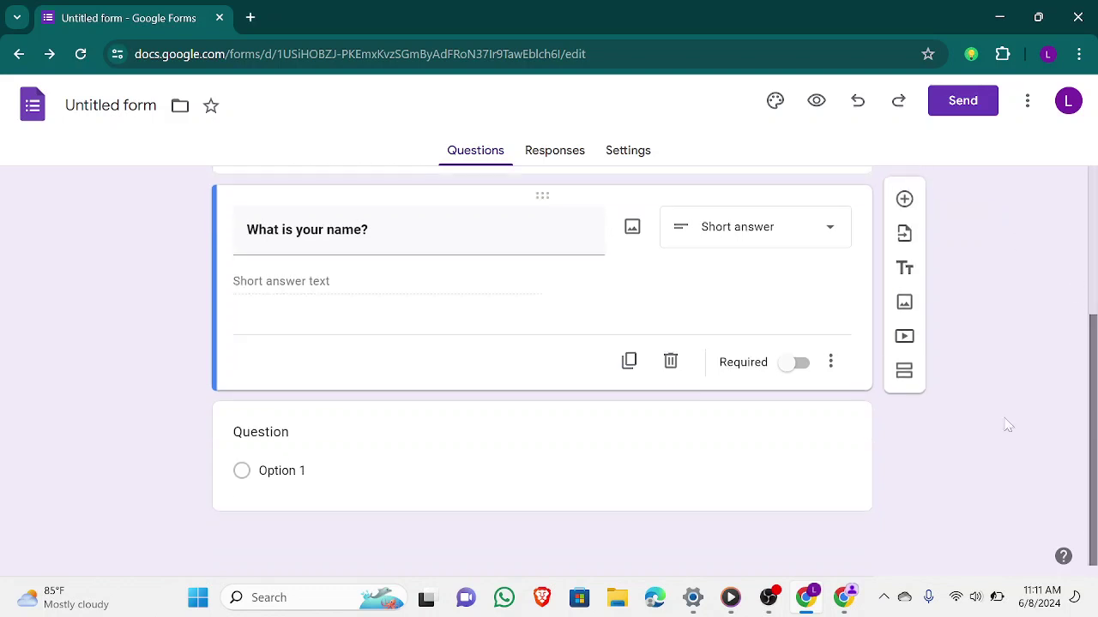
pyautogui.click(287, 432)
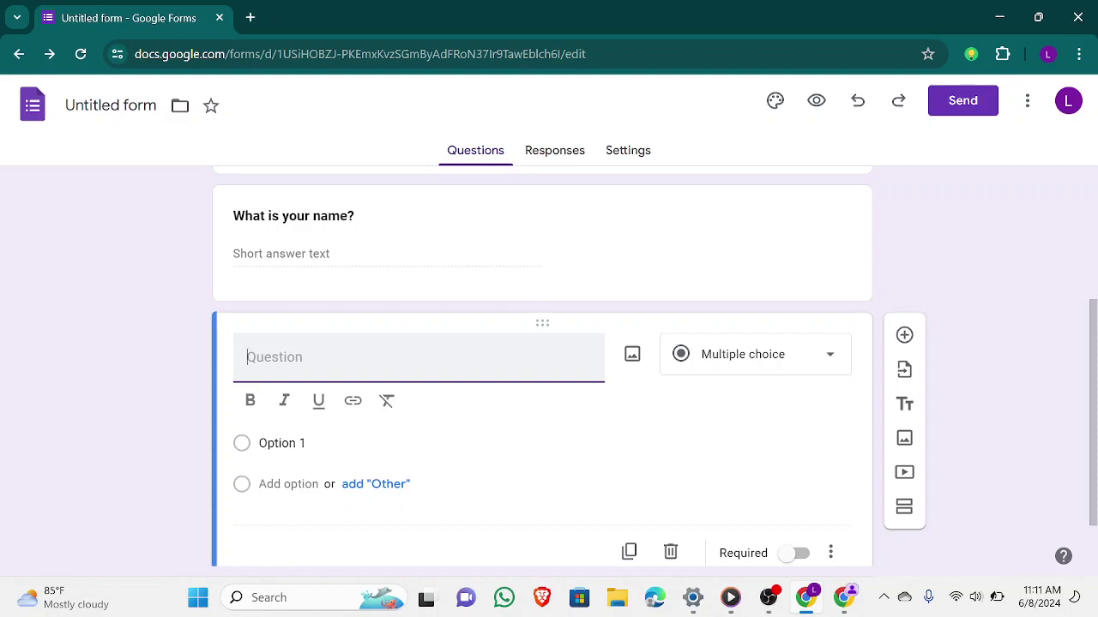
pyautogui.write('W')
pyautogui.press('BackSpace')
pyautogui.write('Are you ')
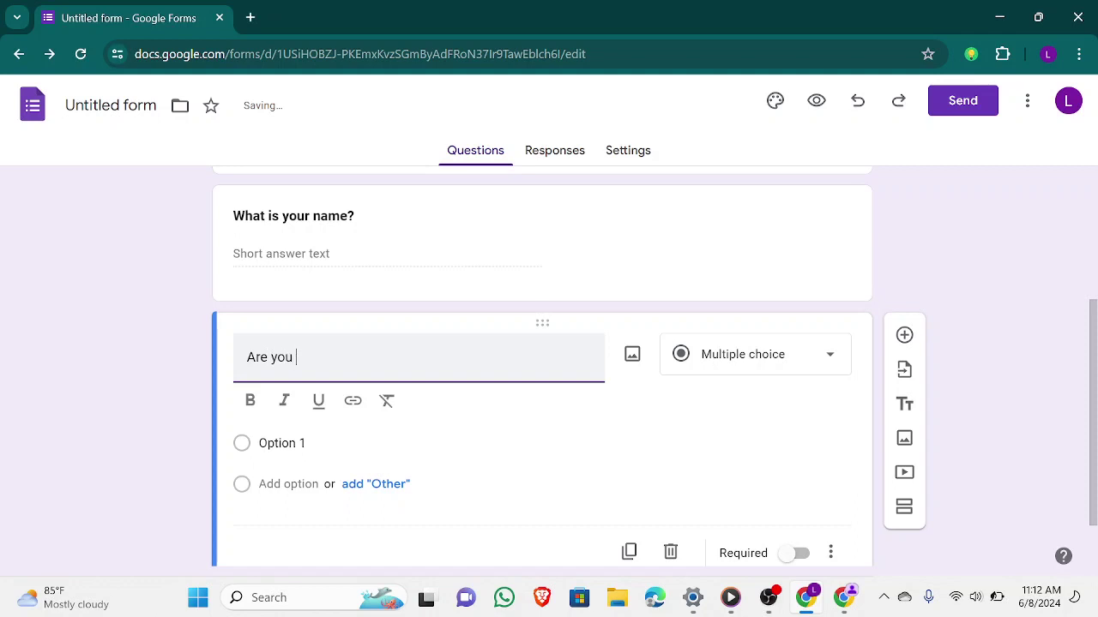
pyautogui.write('a boy or a girl?')
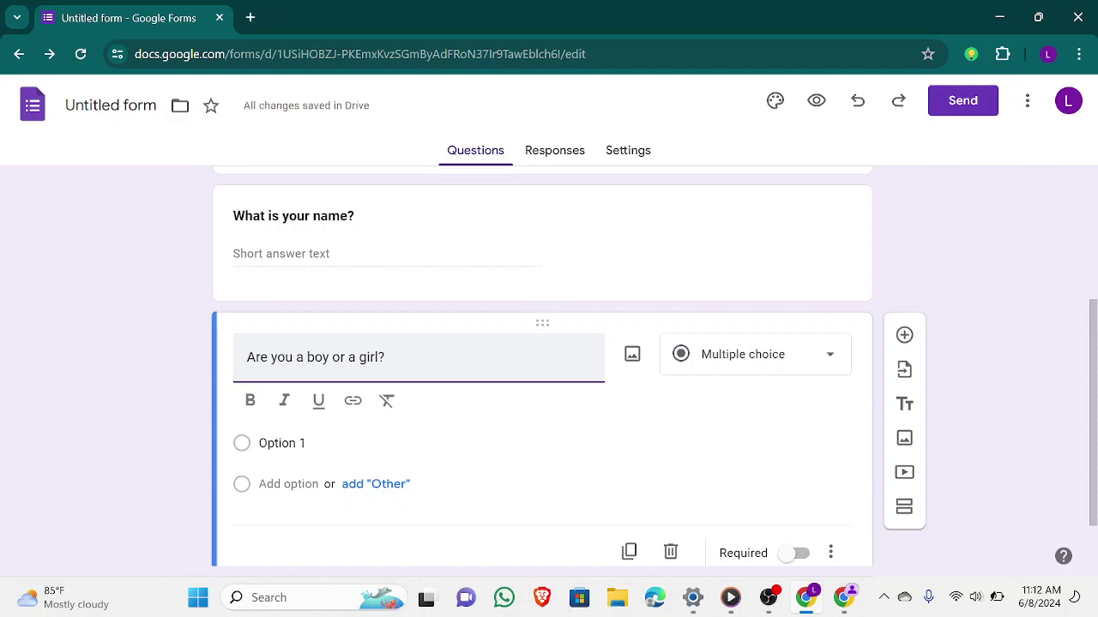
pyautogui.press('Left')
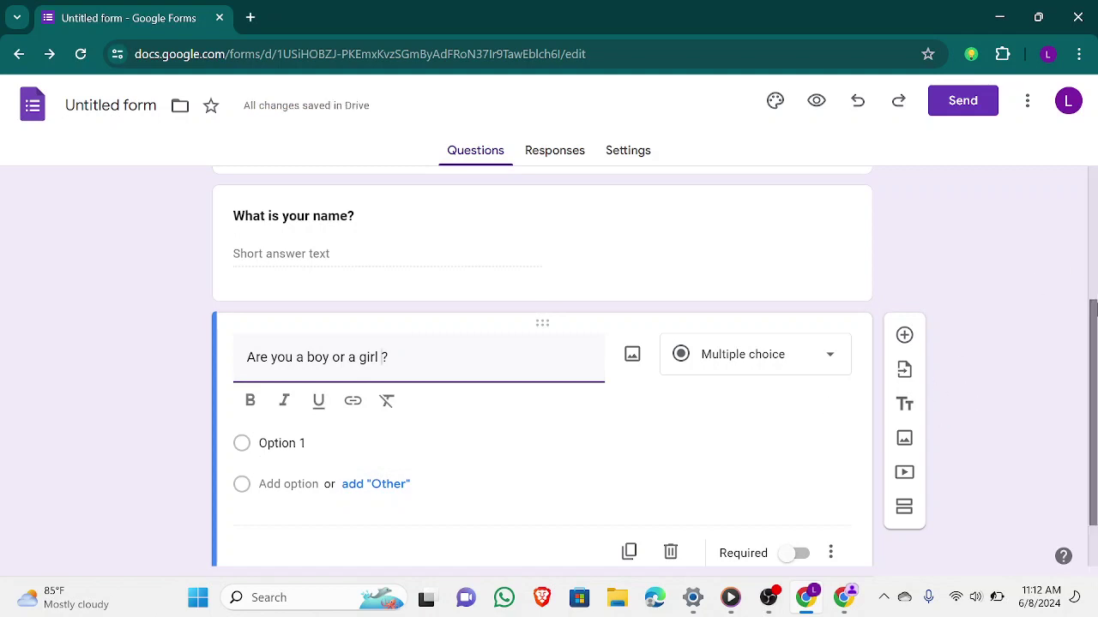
# - Change the answer type of the "Are you a boy or a girl ?" question to Checkboxes
pyautogui.moveTo(1093, 309); pyautogui.dragTo(1094, 350)
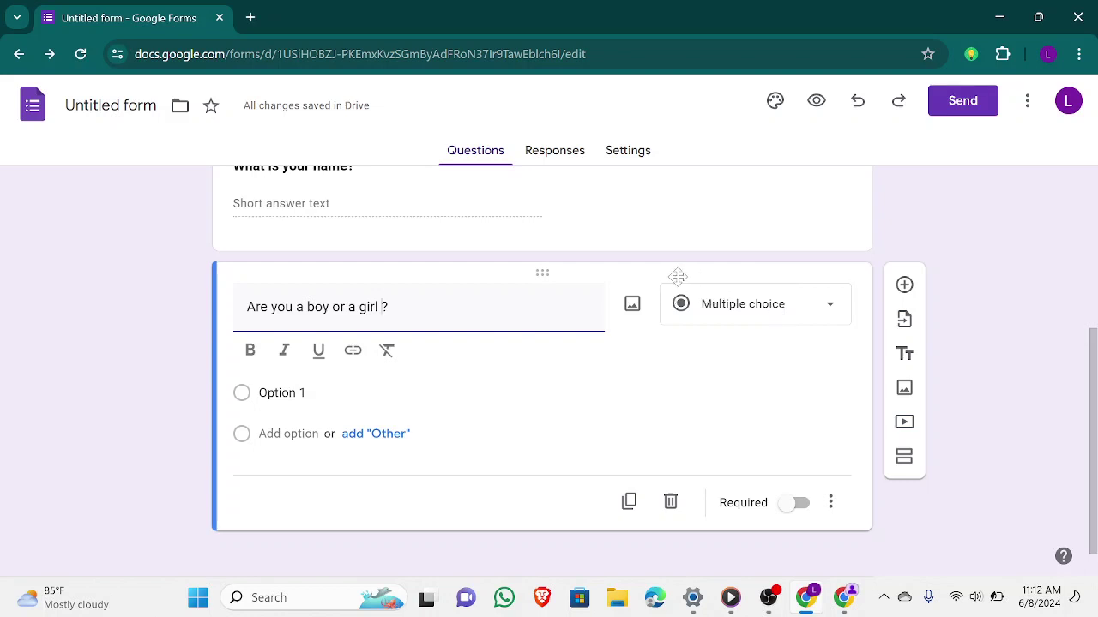
pyautogui.click(787, 308)
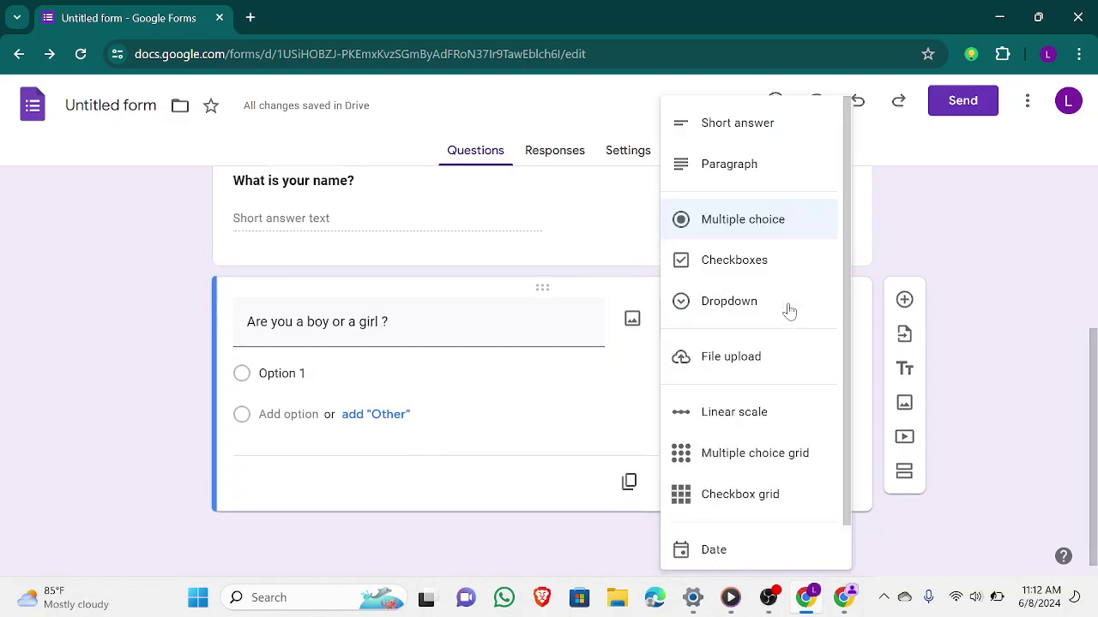
pyautogui.click(760, 257)
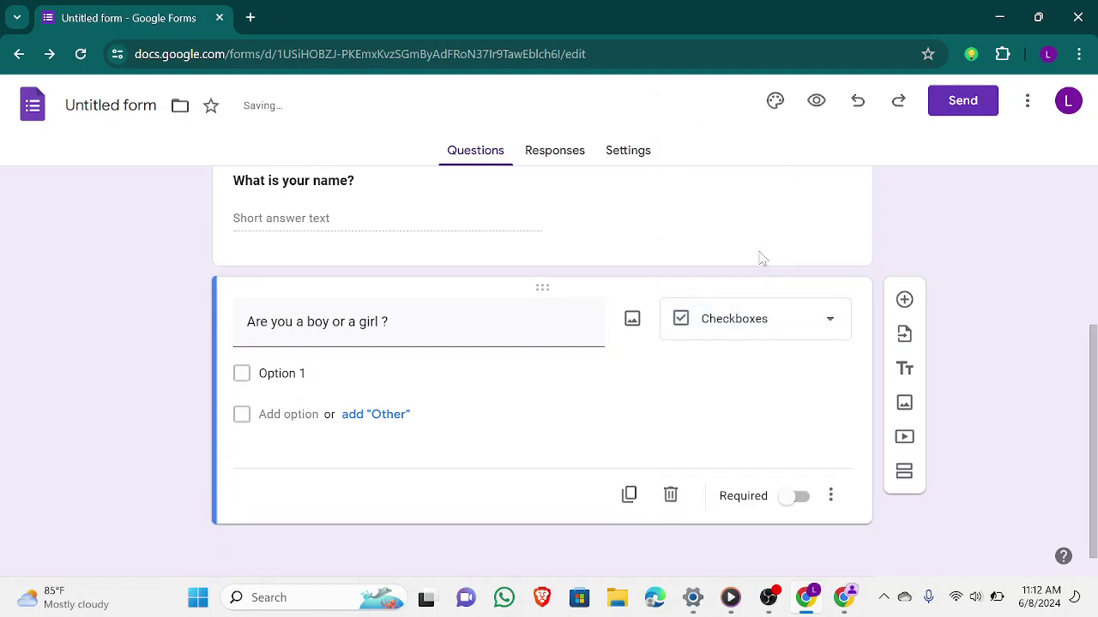
# - Set the question's checkbox options to "Boy" and "Girl"
pyautogui.click(244, 380)
pyautogui.click(244, 380)
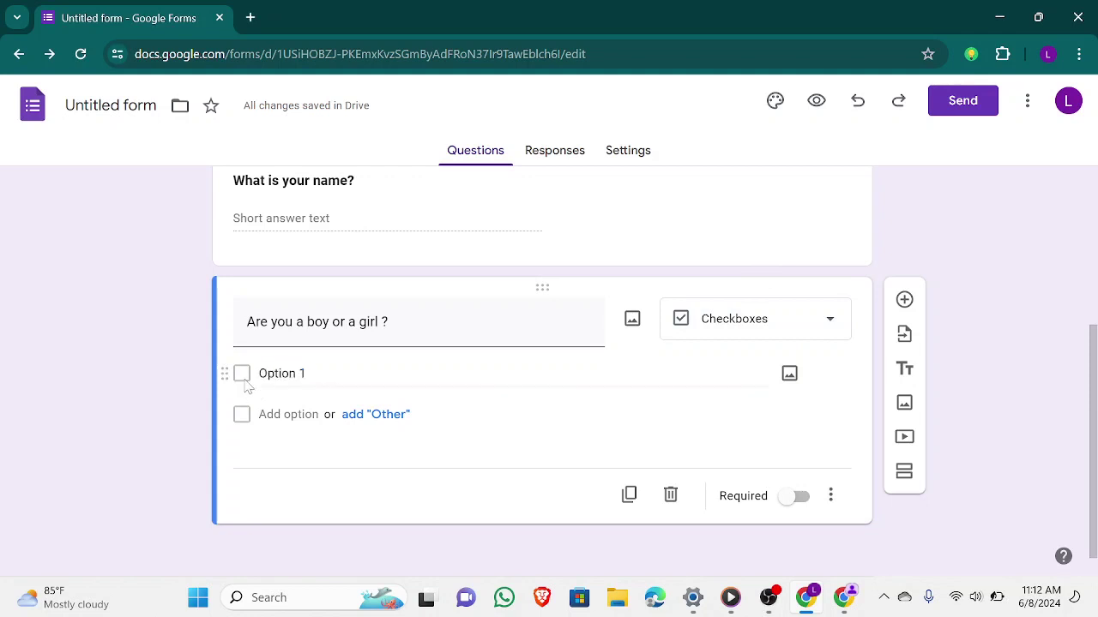
pyautogui.click(244, 380)
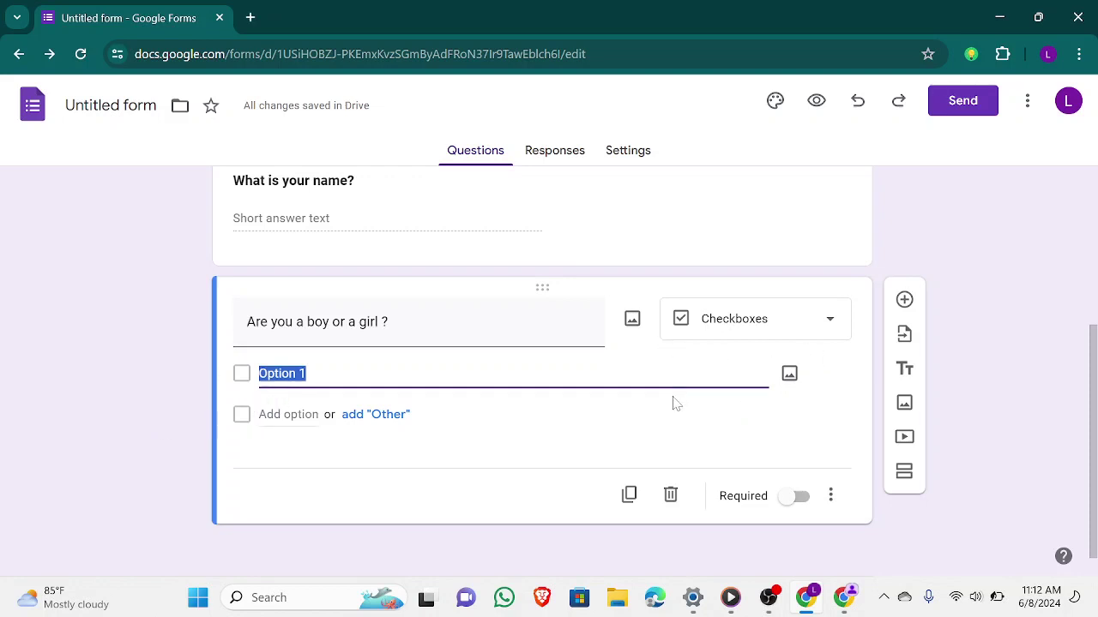
pyautogui.write('Boy')
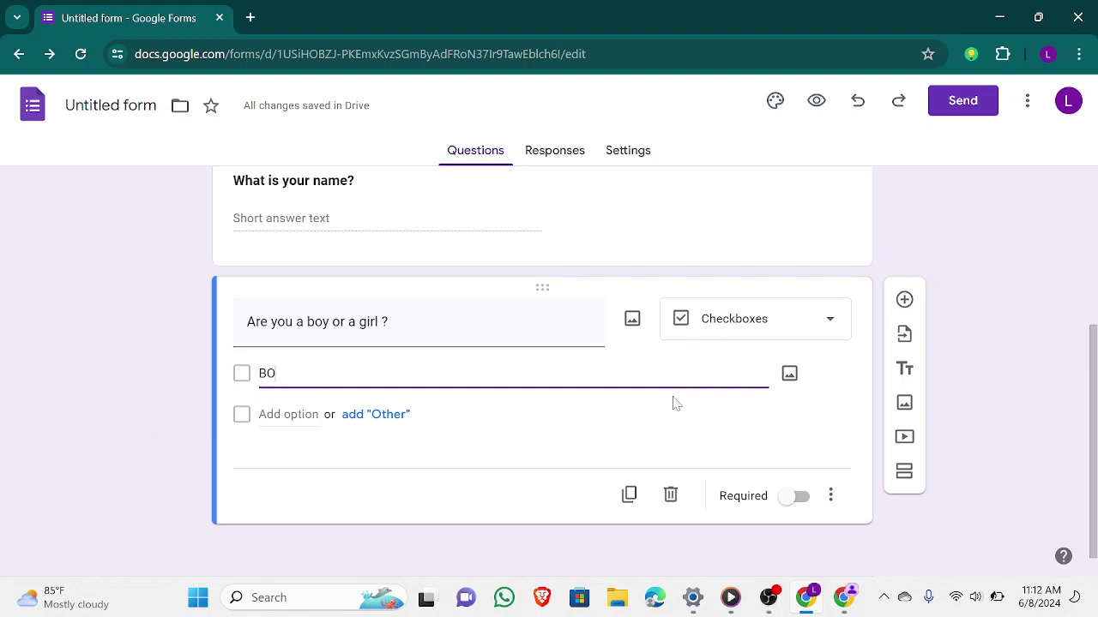
pyautogui.press('BackSpace')
pyautogui.press('BackSpace')
pyautogui.write('oy')
pyautogui.click(265, 448)
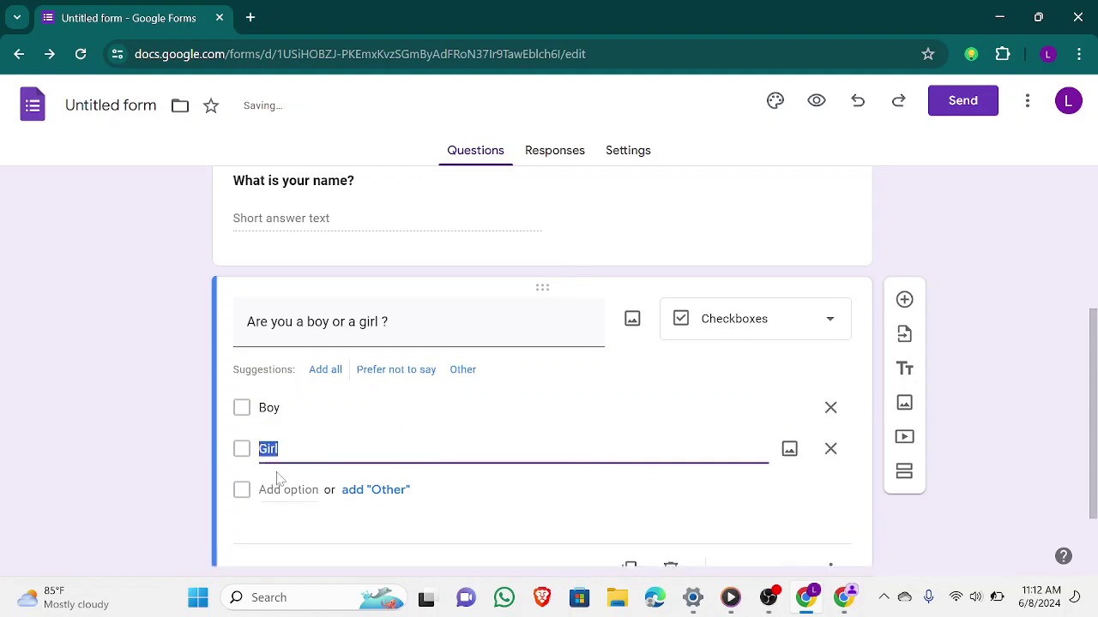
pyautogui.click(503, 536)
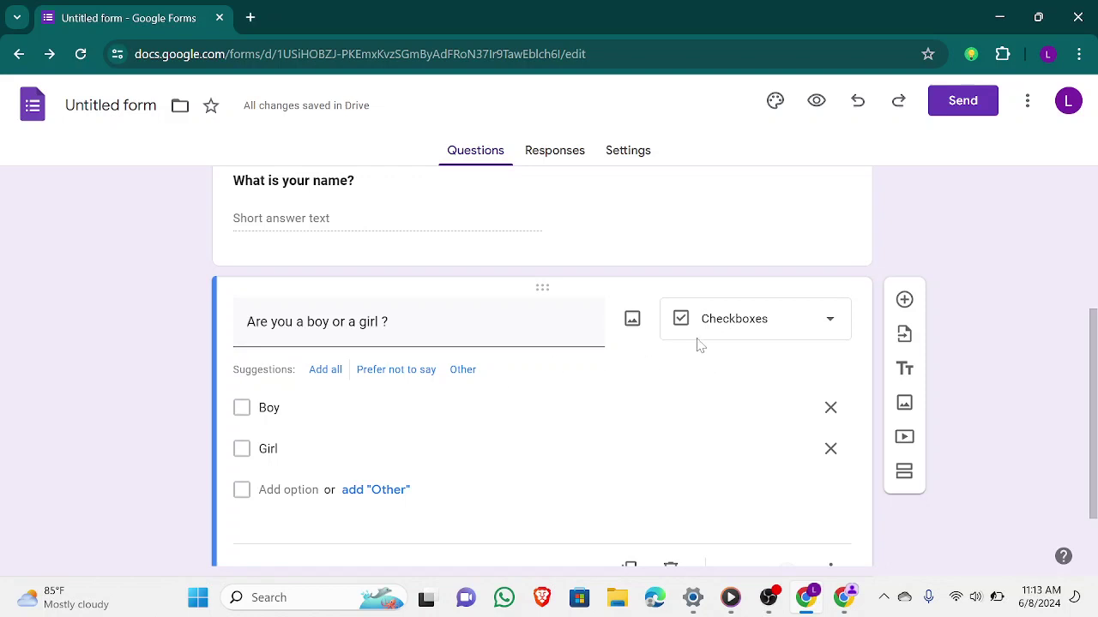
# - Reload the respondent view in the other browser window, tick the Boy checkbox and return to the form editor window
pyautogui.click(849, 602)
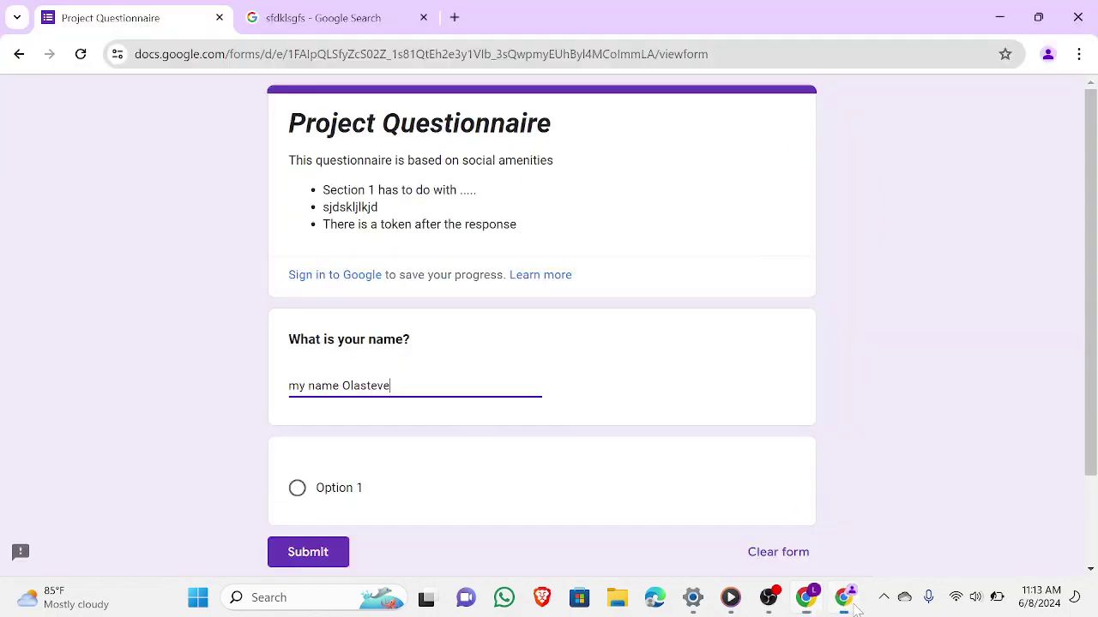
pyautogui.click(83, 66)
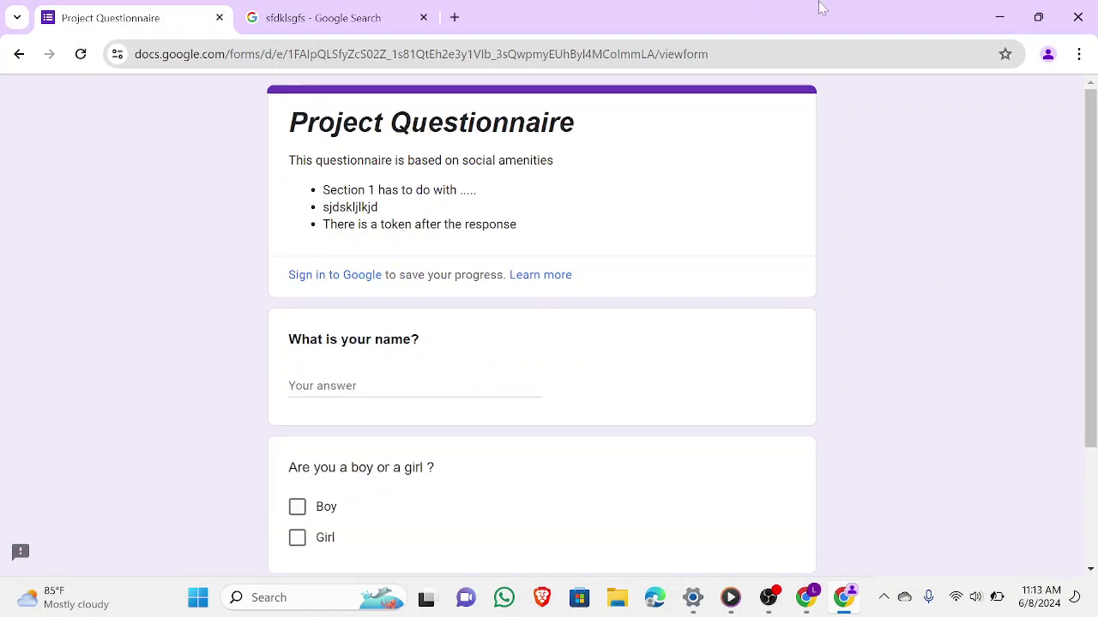
pyautogui.moveTo(1091, 175); pyautogui.dragTo(1095, 265)
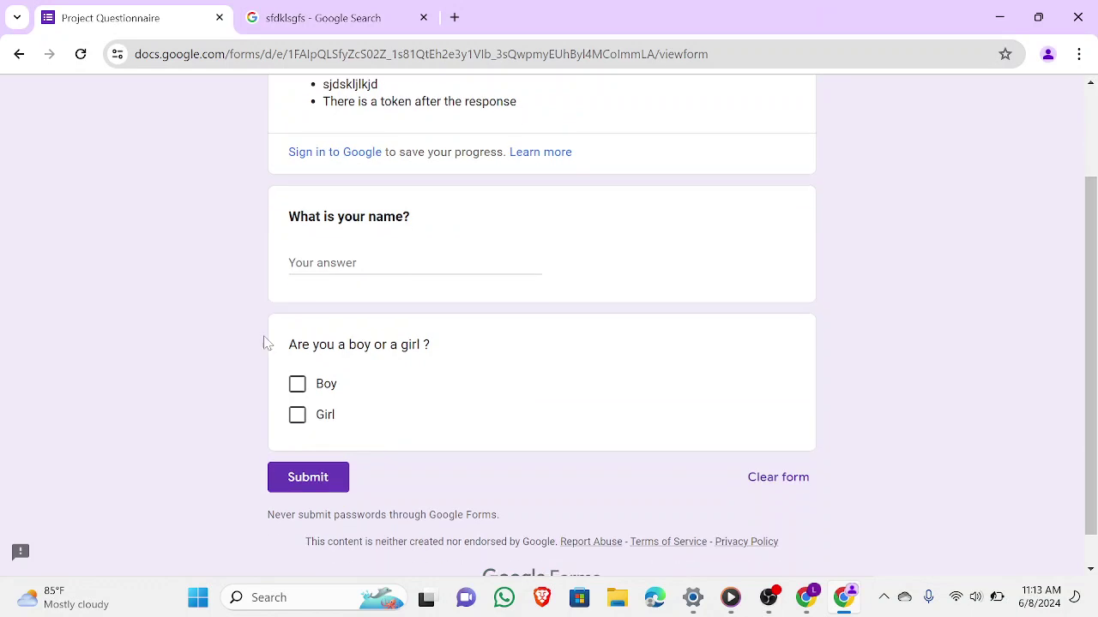
pyautogui.click(297, 384)
pyautogui.click(808, 602)
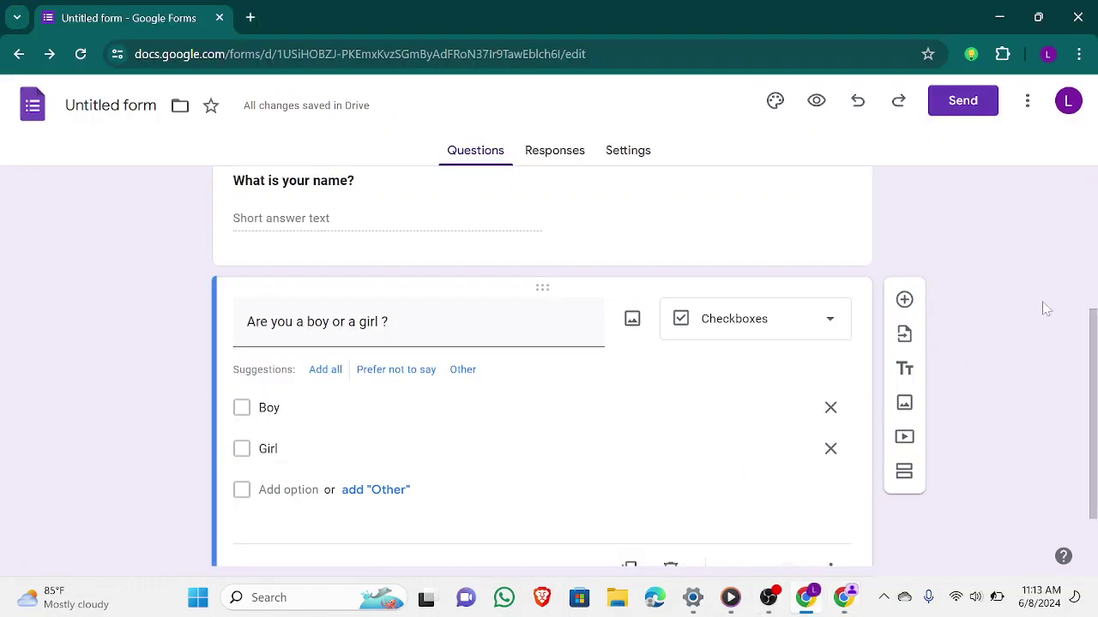
# - Add a new multiple-choice question below and start its title with "Pick the right answer out of the four options below...What"
pyautogui.moveTo(1092, 350); pyautogui.dragTo(1094, 404)
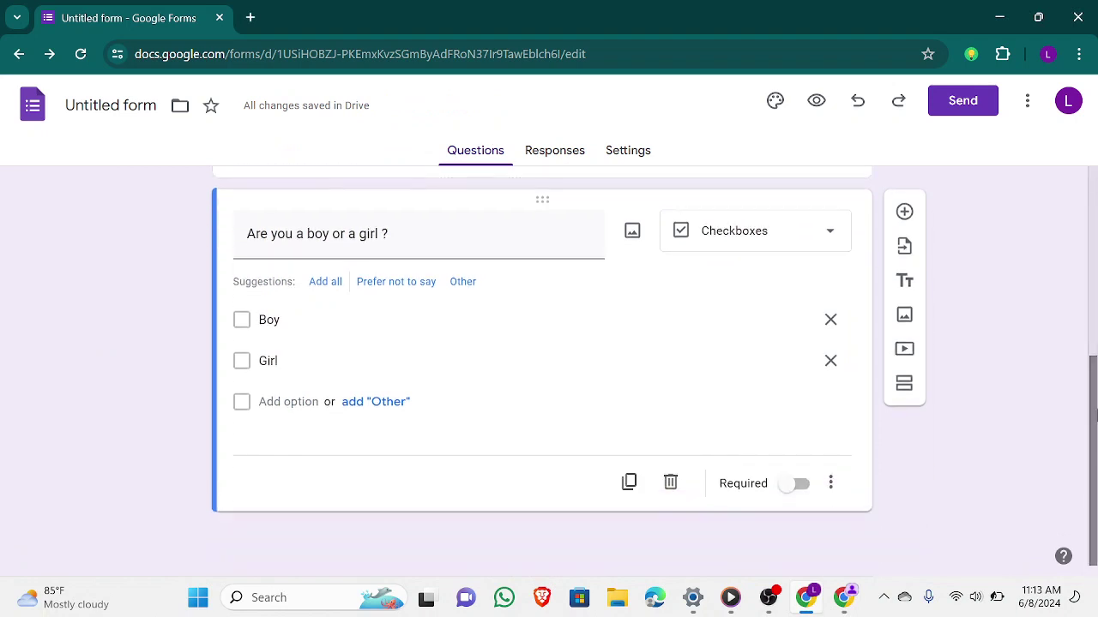
pyautogui.click(904, 199)
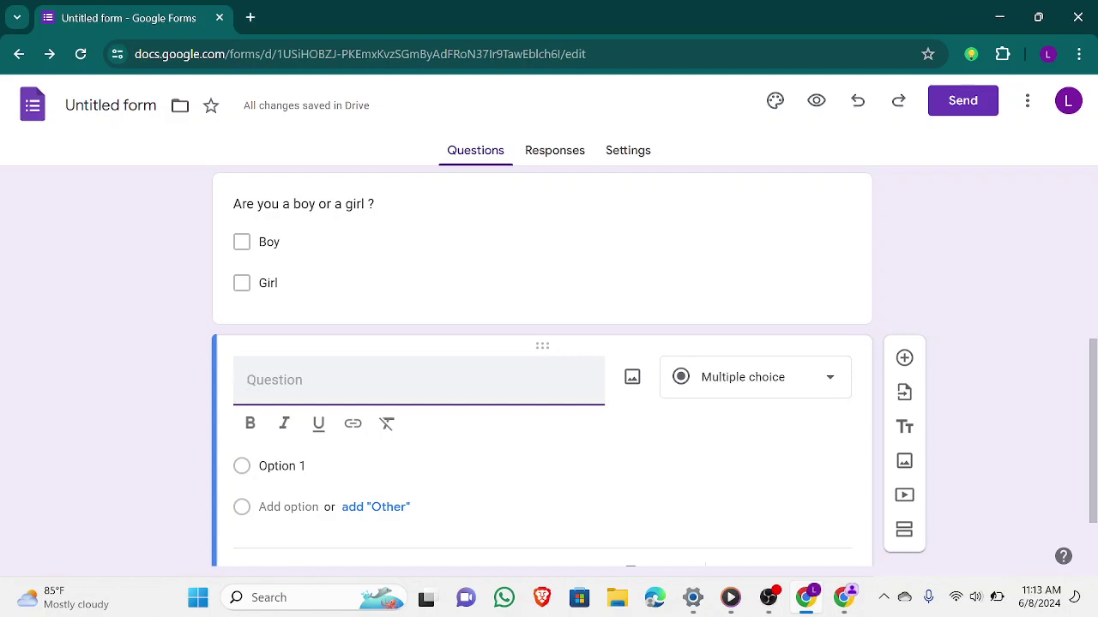
pyautogui.write('Pick the ri')
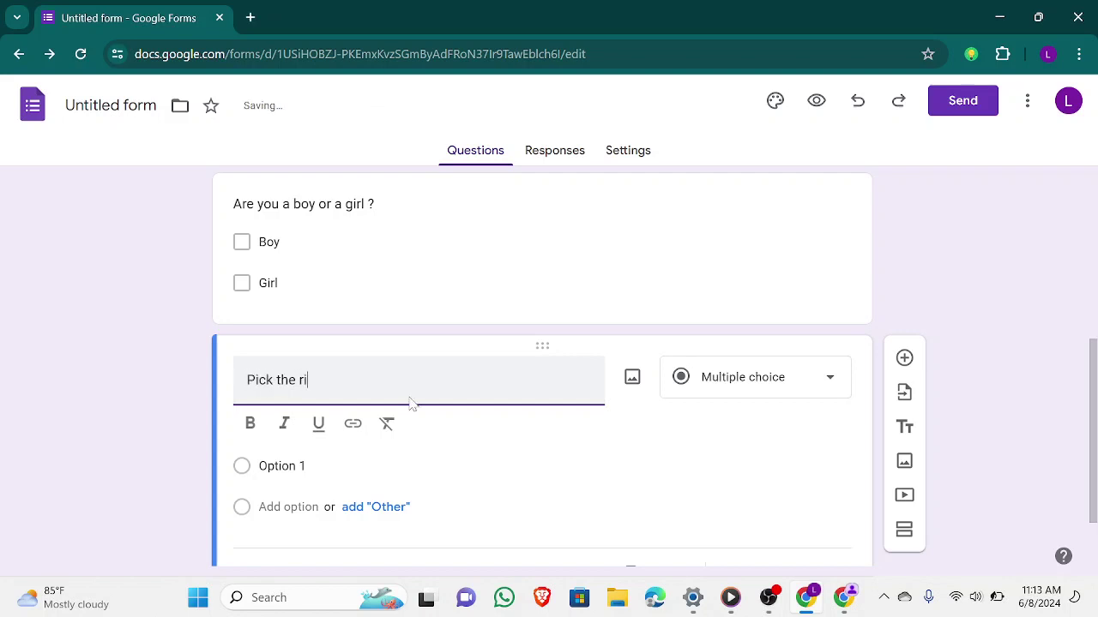
pyautogui.write('ght answer out of the ')
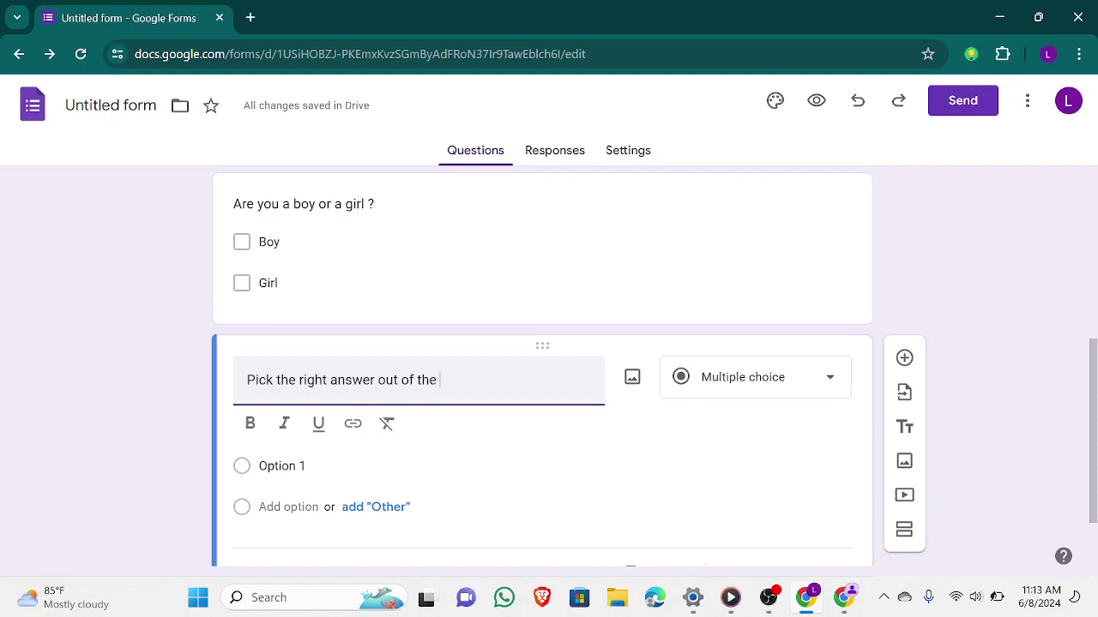
pyautogui.write('four ')
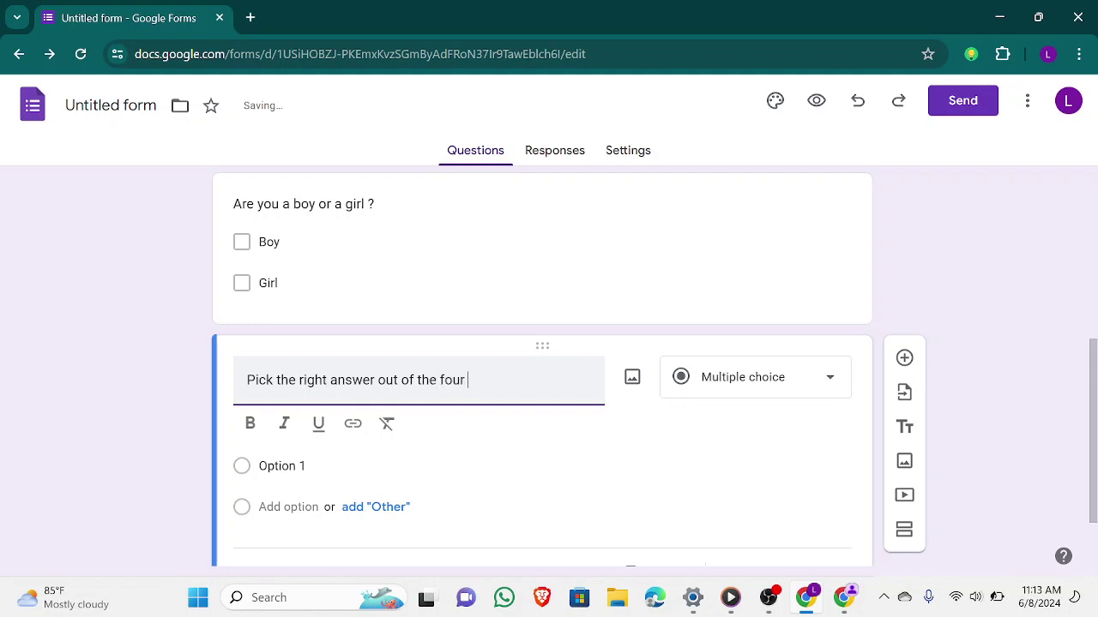
pyautogui.write('options ')
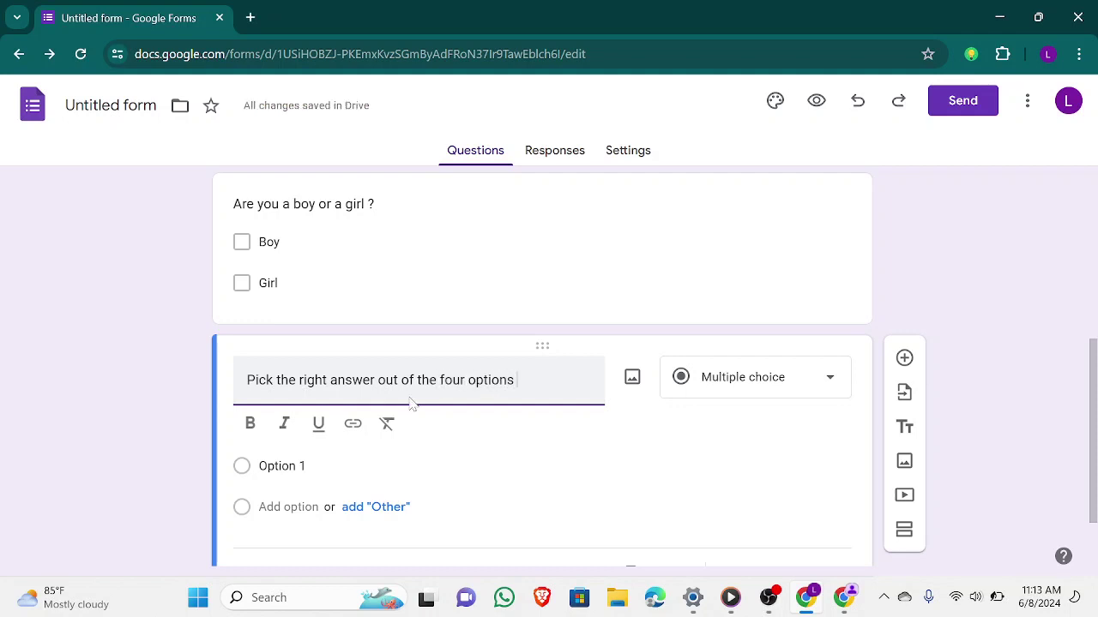
pyautogui.write('below.')
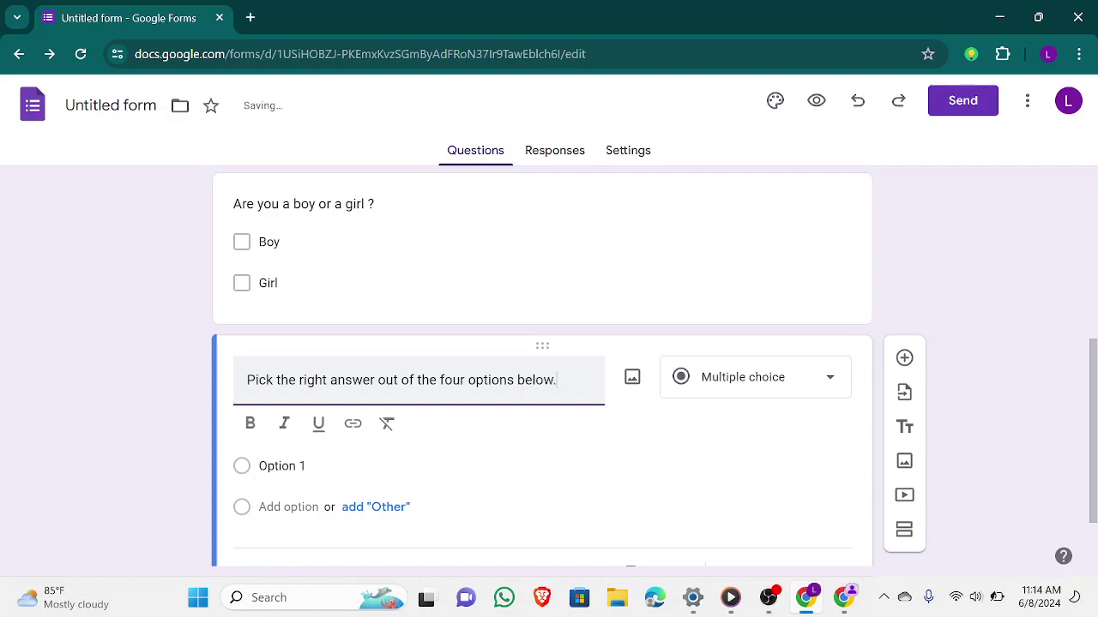
pyautogui.write('..What')
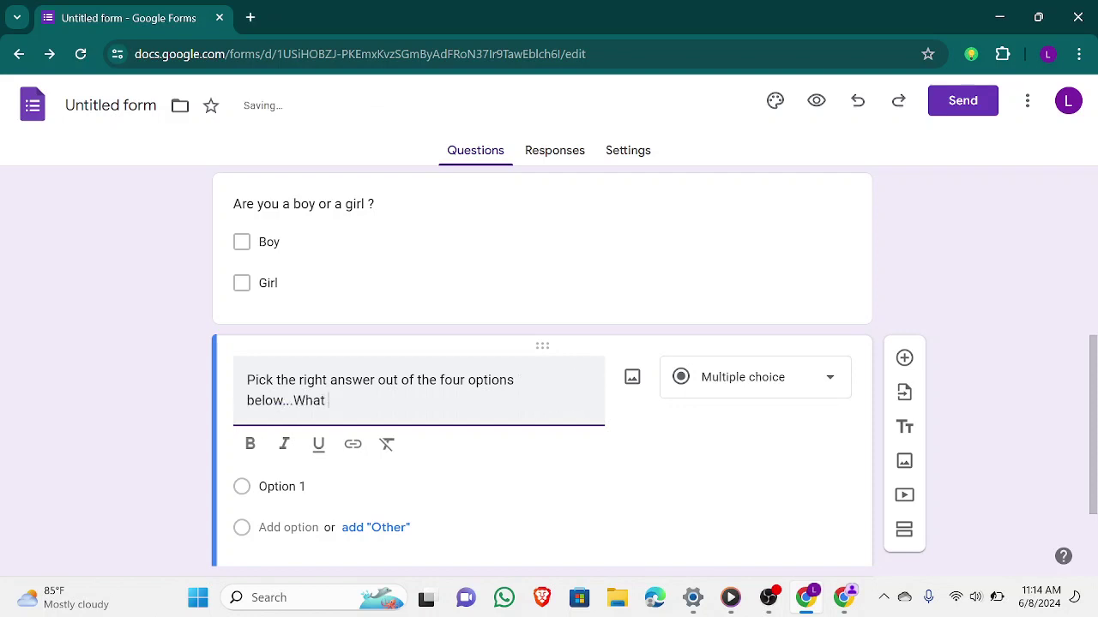
pyautogui.write(' are the main')
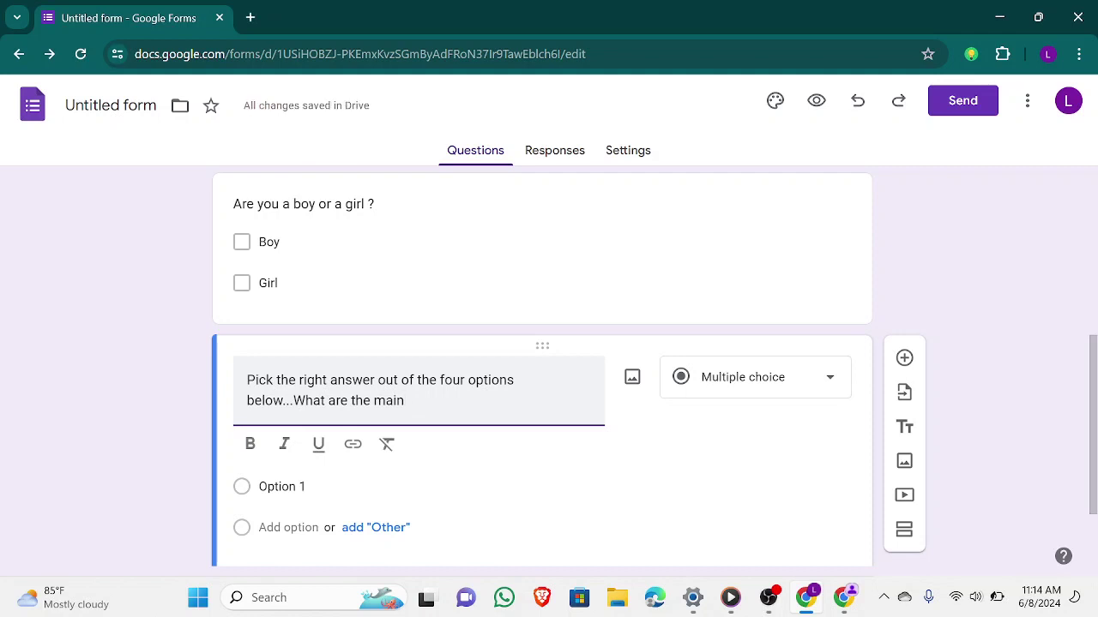
pyautogui.write('organin')
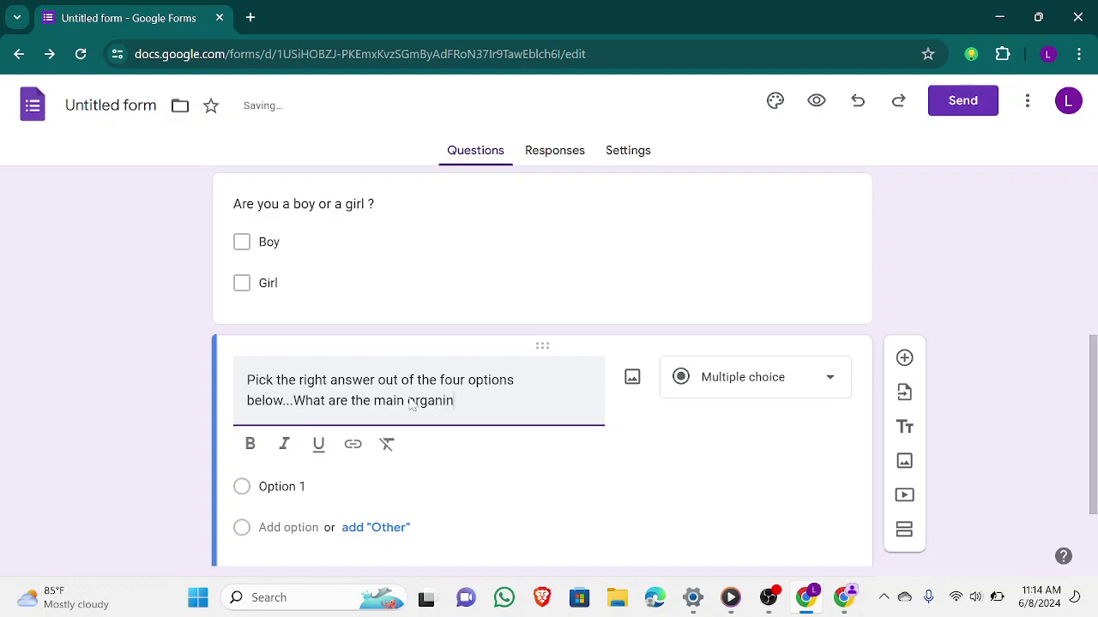
pyautogui.press('BackSpace')
pyautogui.press('BackSpace')
pyautogui.press('BackSpace')
pyautogui.press('BackSpace')
pyautogui.press('BackSpace')
pyautogui.press('BackSpace')
pyautogui.press('BackSpace')
pyautogui.press('BackSpace')
pyautogui.press('BackSpace')
pyautogui.press('BackSpace')
pyautogui.press('BackSpace')
pyautogui.press('BackSpace')
pyautogui.press('BackSpace')
pyautogui.press('BackSpace')
pyautogui.press('BackSpace')
pyautogui.press('BackSpace')
pyautogui.press('BackSpace')
pyautogui.press('BackSpace')
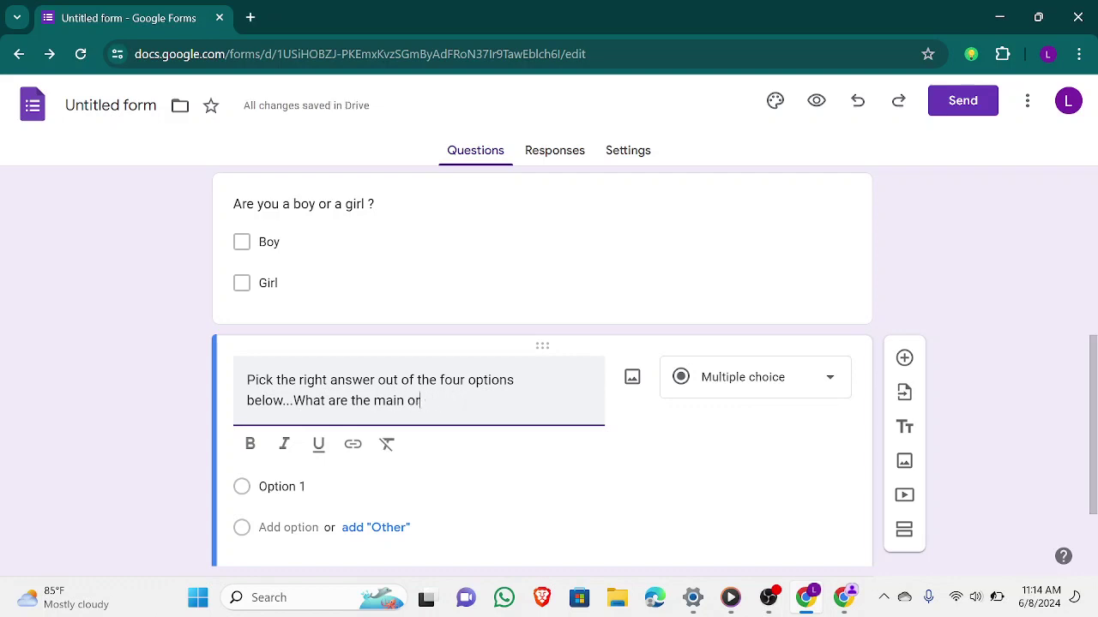
pyautogui.press('BackSpace')
# - Finish the question title after "What" with "are ?"
pyautogui.write('are non')
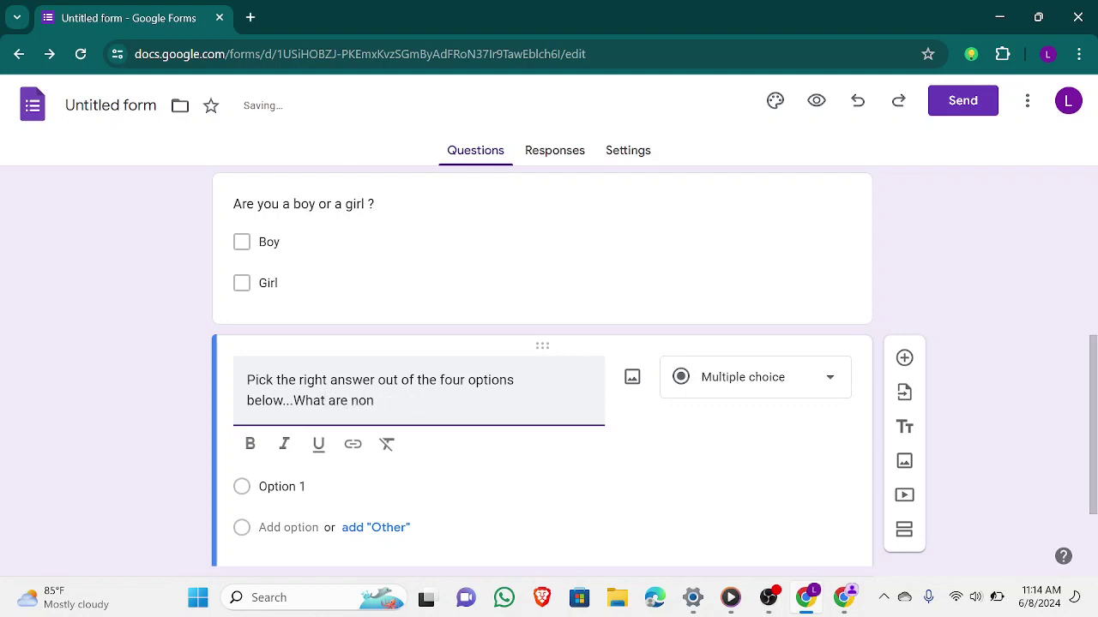
pyautogui.write(' govern')
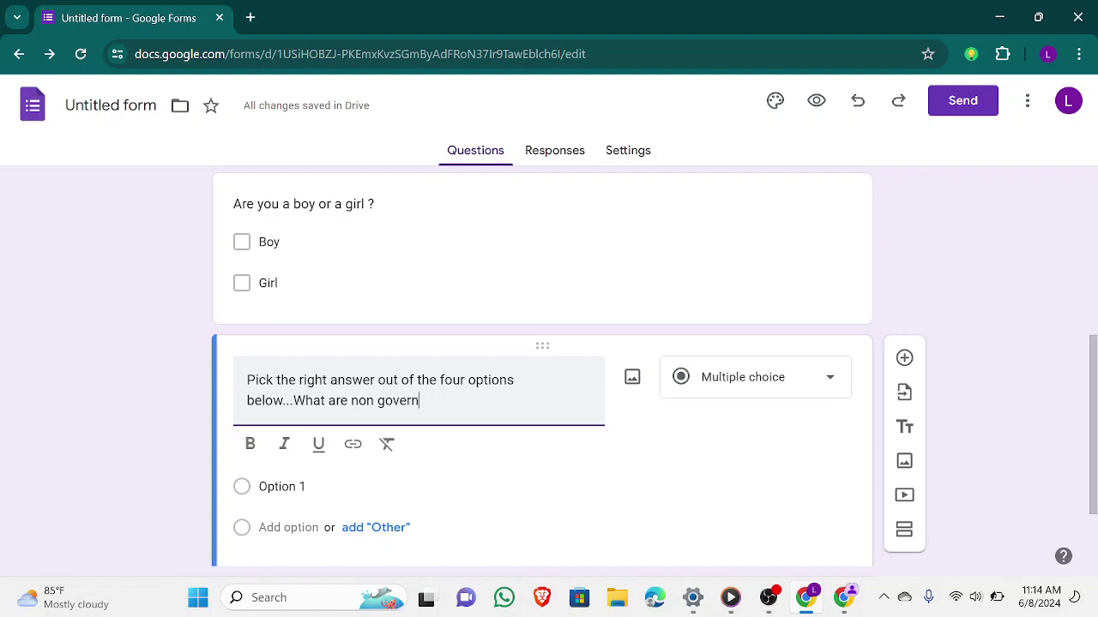
pyautogui.press('BackSpace')
pyautogui.press('BackSpace')
pyautogui.press('BackSpace')
pyautogui.press('BackSpace')
pyautogui.press('BackSpace')
pyautogui.press('BackSpace')
pyautogui.press('BackSpace')
pyautogui.press('BackSpace')
pyautogui.press('BackSpace')
pyautogui.press('BackSpace')
pyautogui.write('?')
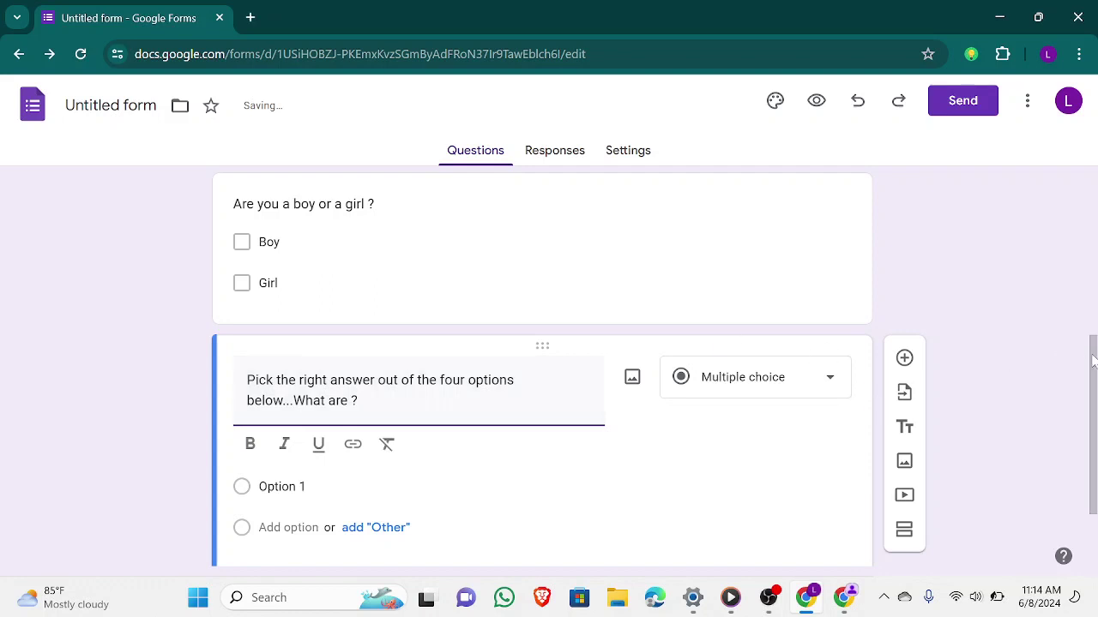
# - Enter "yes..i don't knokw", "No" and "maybe" as the first three answer options of the new question
pyautogui.scroll(-1, 1092, 361)
pyautogui.click(283, 413)
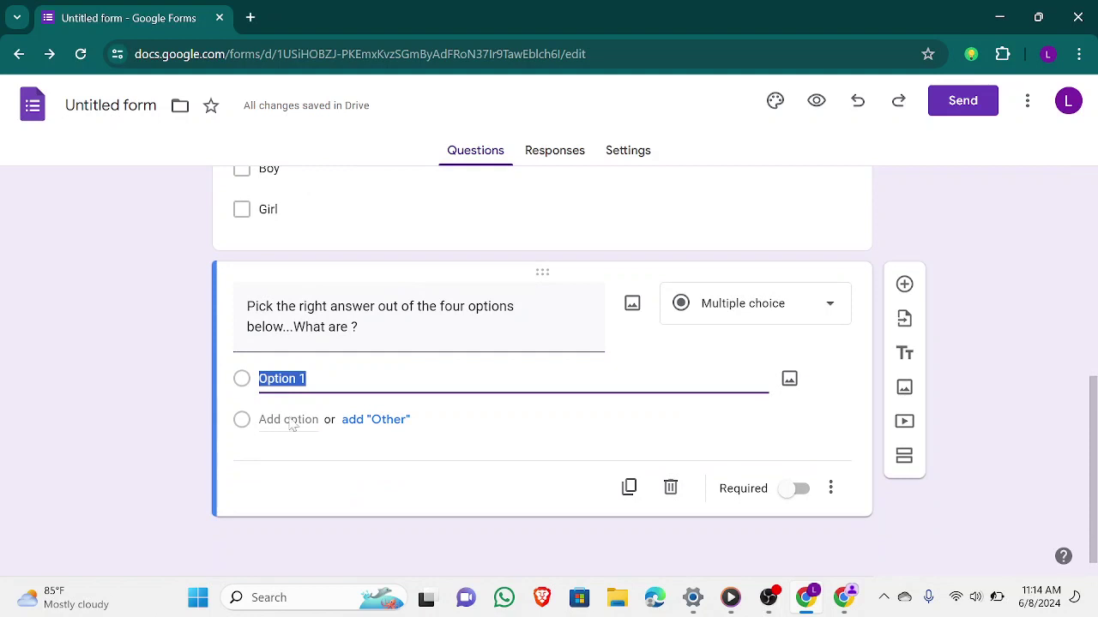
pyautogui.write('yes')
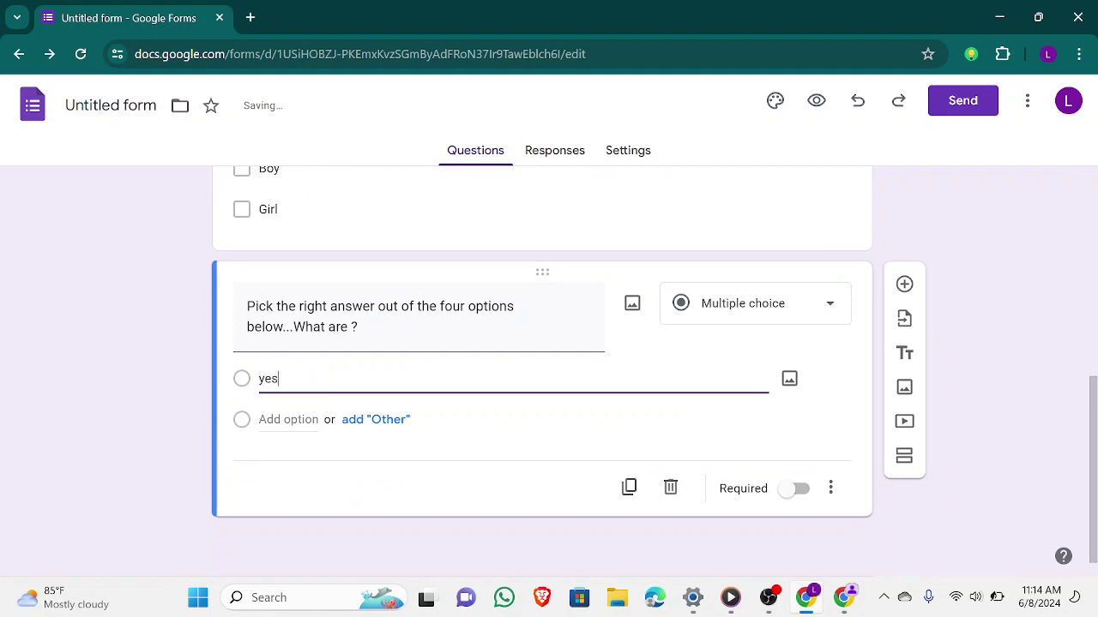
pyautogui.write('..')
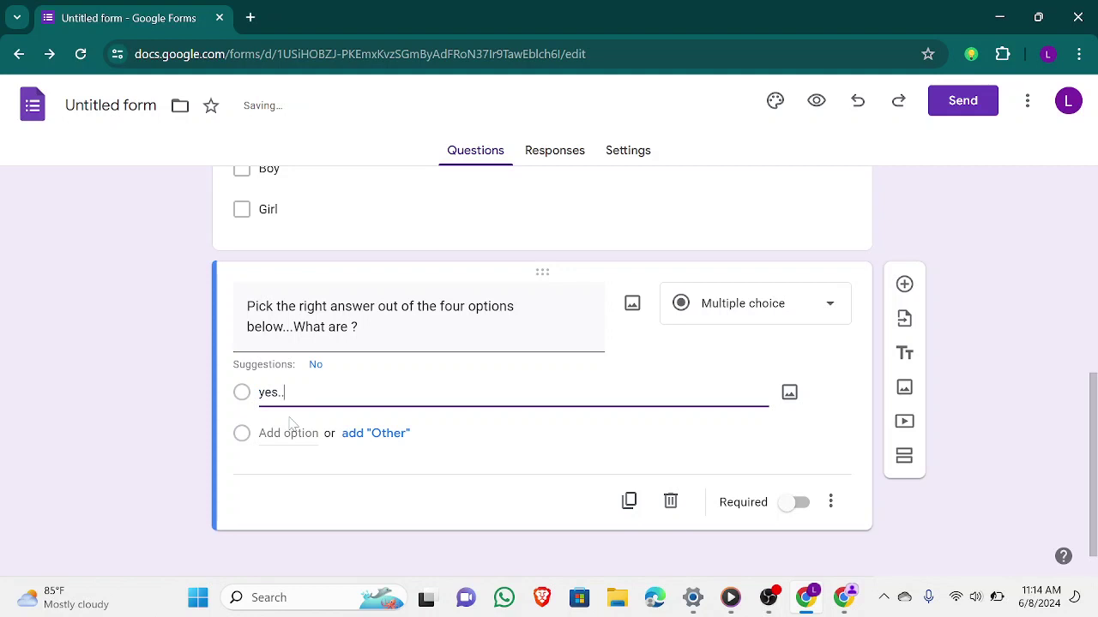
pyautogui.write("don't knokw")
pyautogui.press('Return')
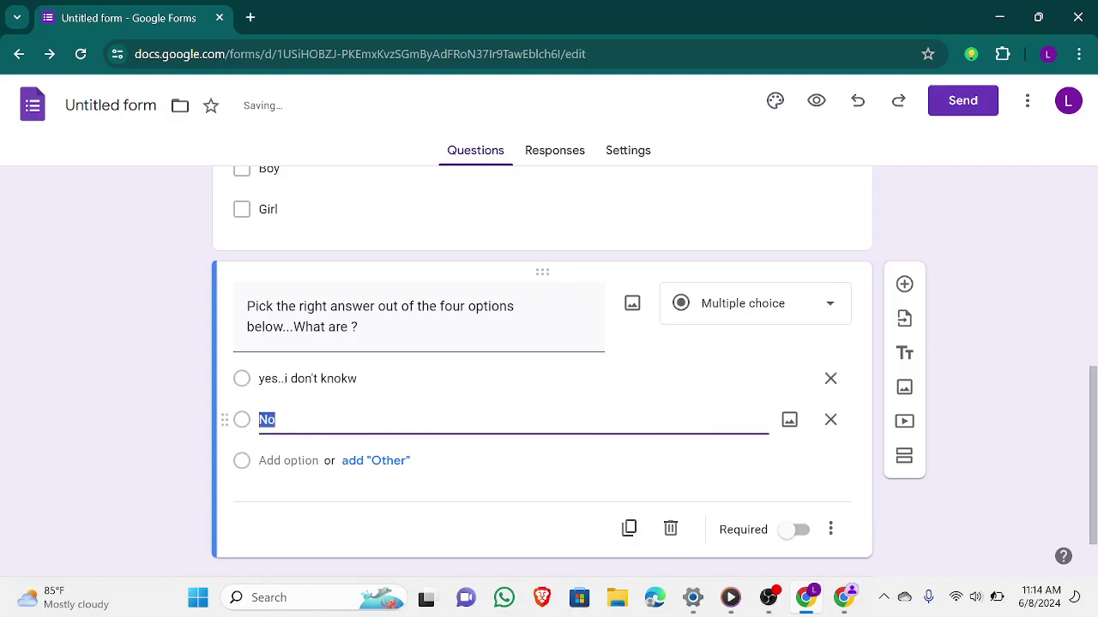
pyautogui.press('Return')
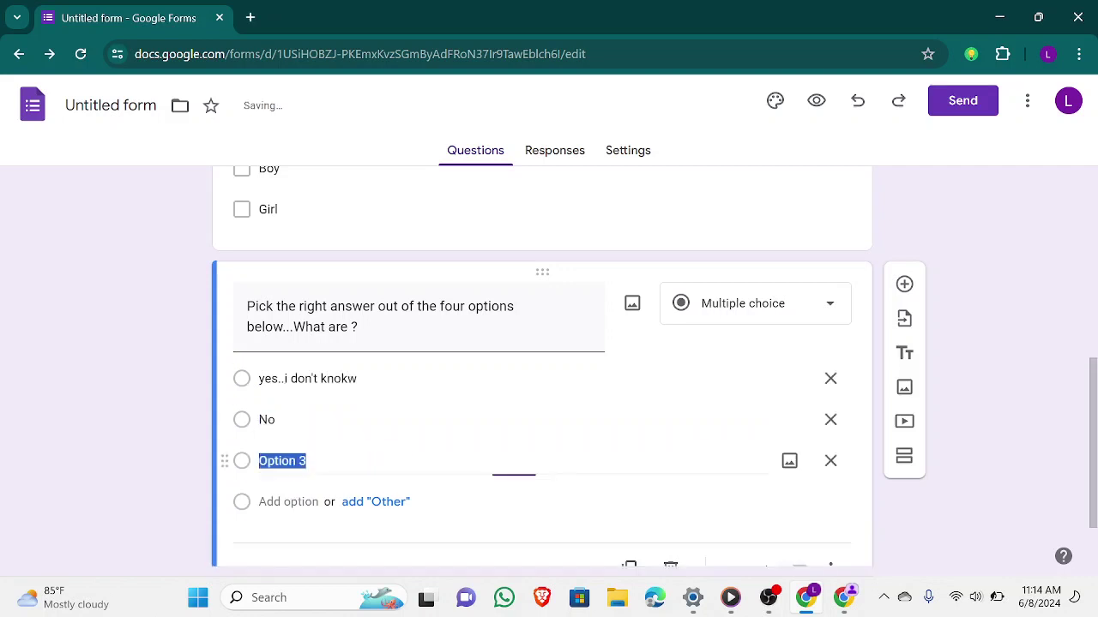
pyautogui.write('maybe')
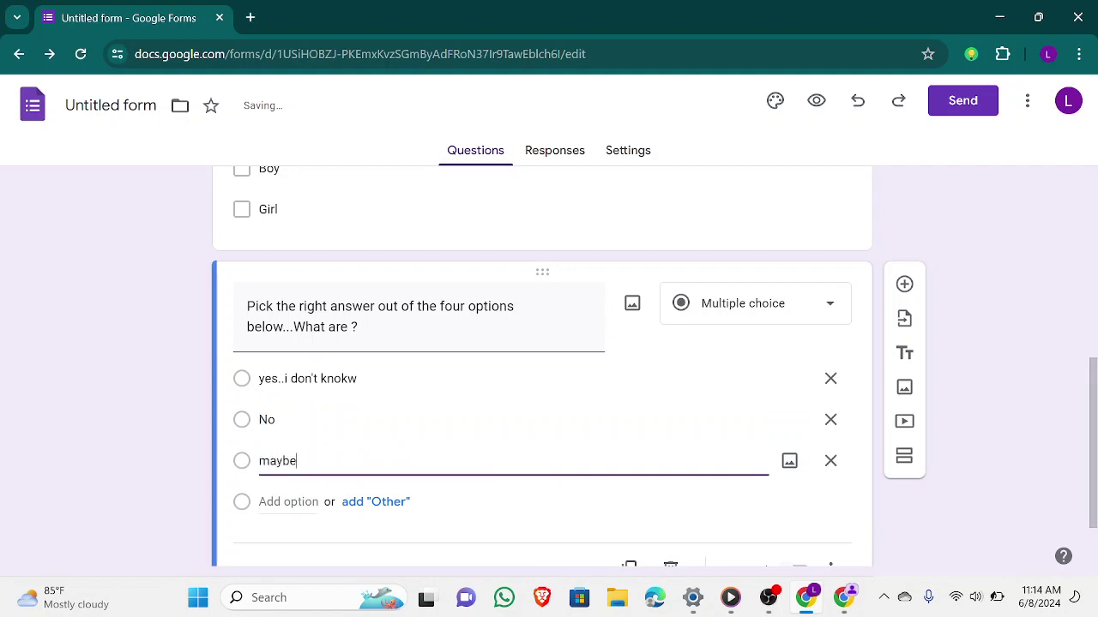
# - Add a fourth answer option reading "i don't care" to the multiple-choice question
pyautogui.press('Return')
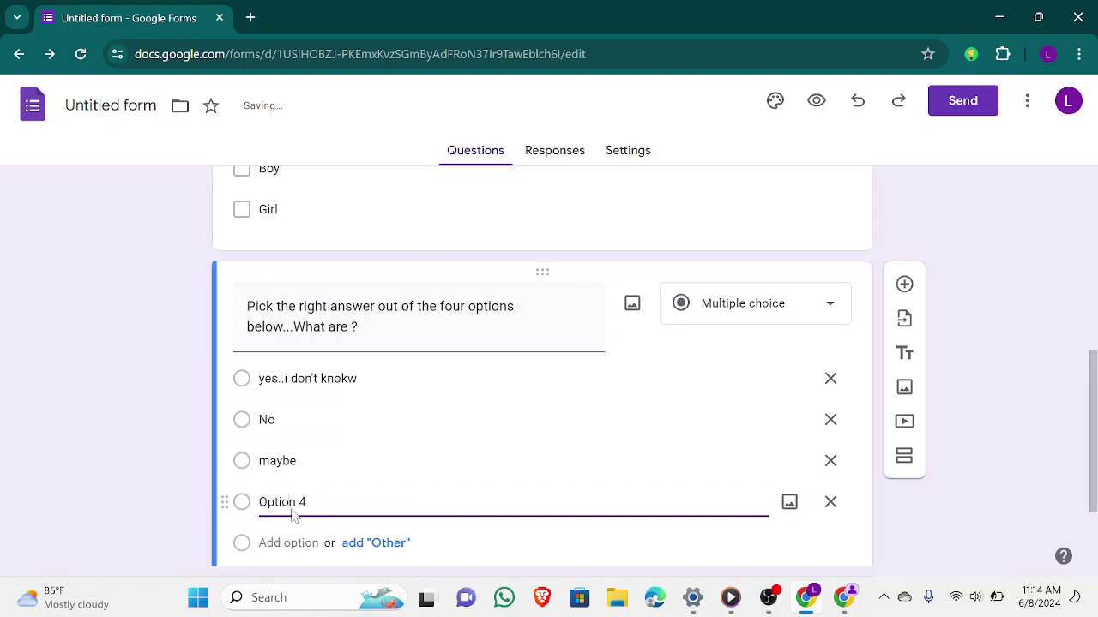
pyautogui.press('BackSpace')
pyautogui.press('BackSpace')
pyautogui.press('BackSpace')
pyautogui.press('BackSpace')
pyautogui.press('BackSpace')
pyautogui.press('BackSpace')
pyautogui.press('BackSpace')
pyautogui.press('BackSpace')
pyautogui.press('BackSpace')
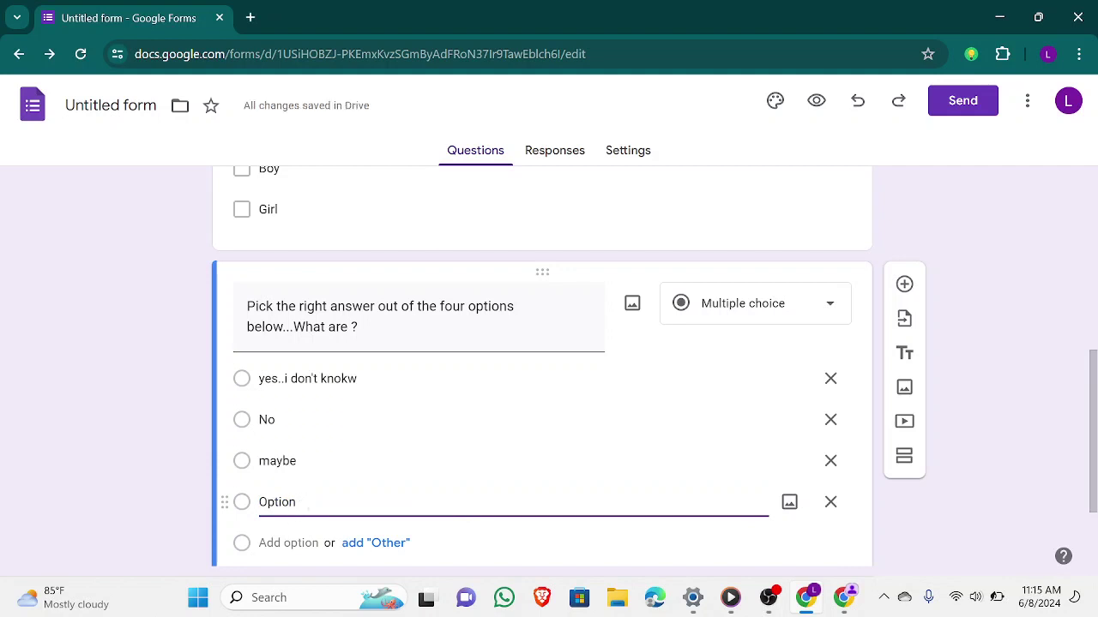
pyautogui.press('Return')
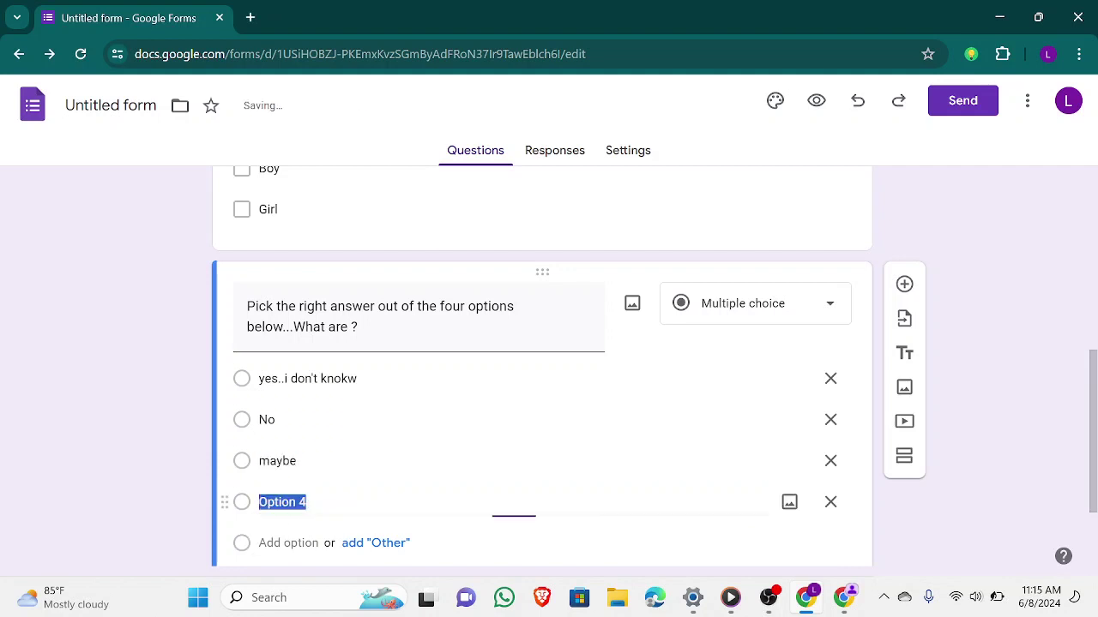
pyautogui.write('i don;')
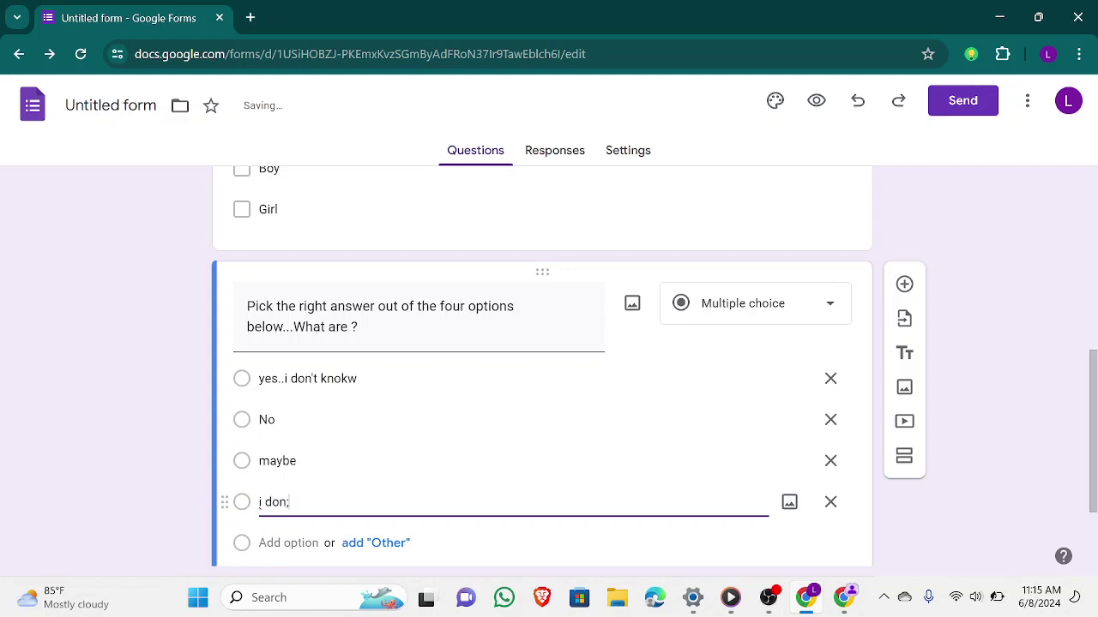
pyautogui.press('BackSpace')
pyautogui.write("'t care")
pyautogui.click(136, 388)
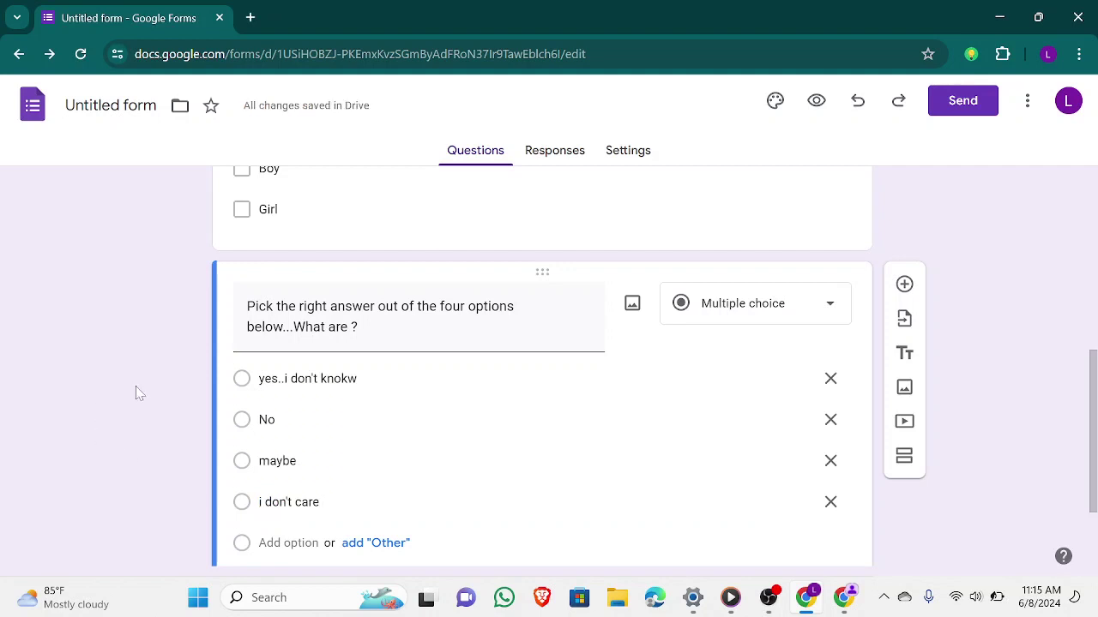
# - Reload the respondent view in the other browser window, then select Boy and "yes..i don't knokw" as answers
pyautogui.scroll(-2, 1093, 395)
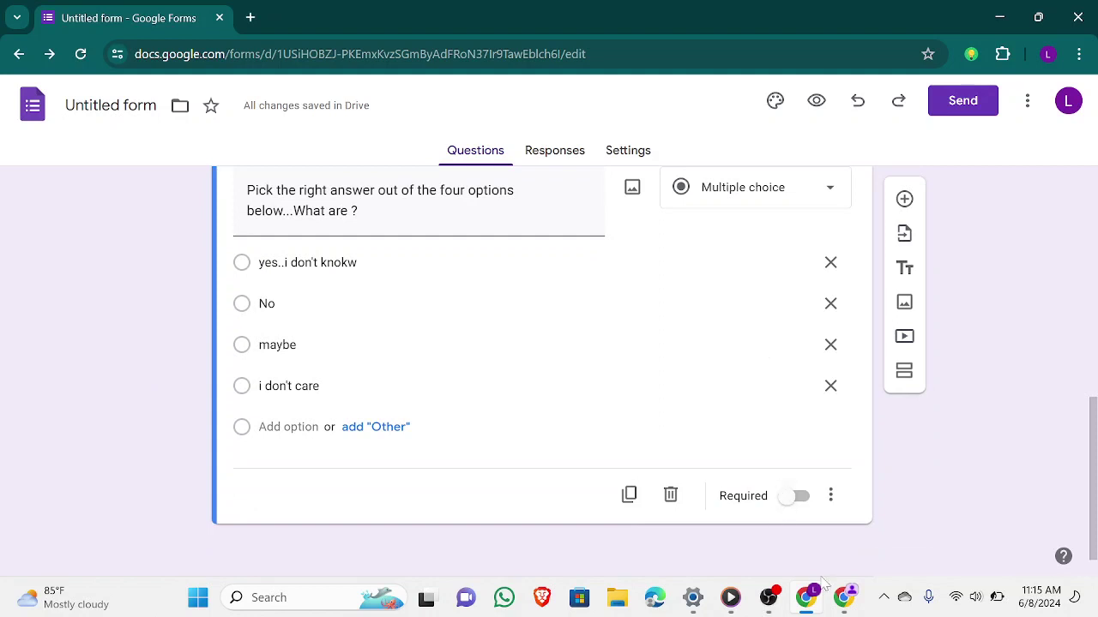
pyautogui.click(845, 598)
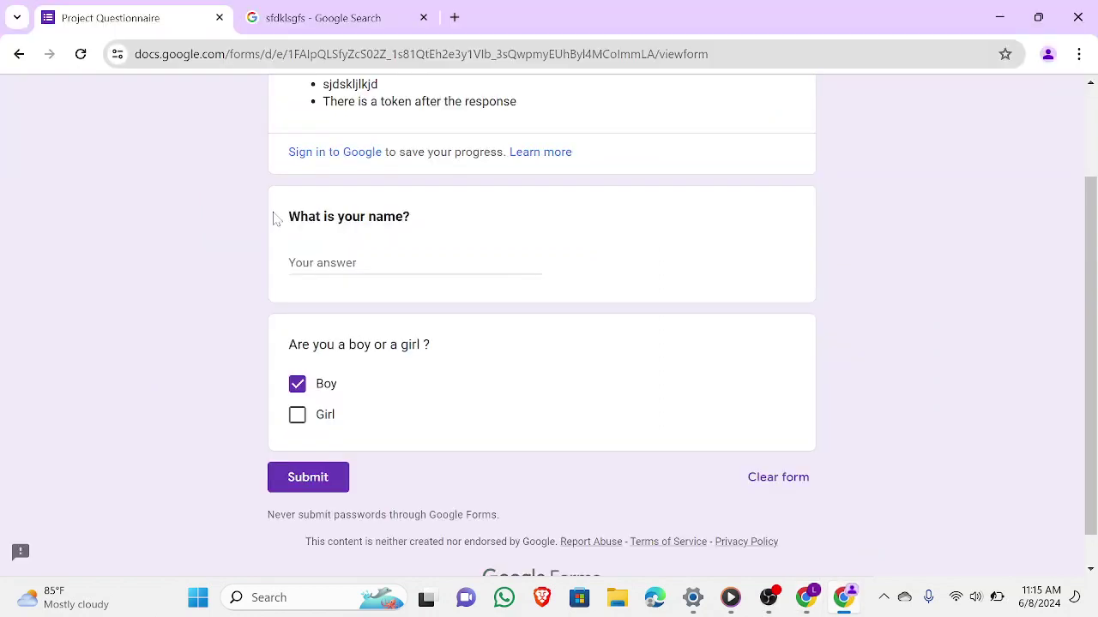
pyautogui.click(79, 54)
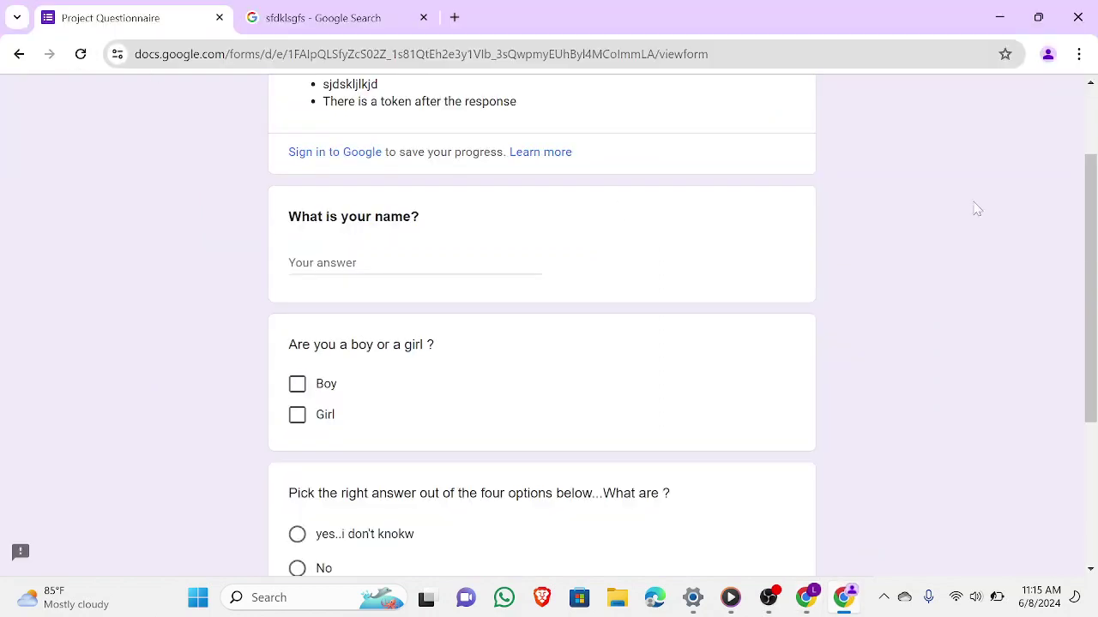
pyautogui.moveTo(1093, 185); pyautogui.dragTo(1087, 255)
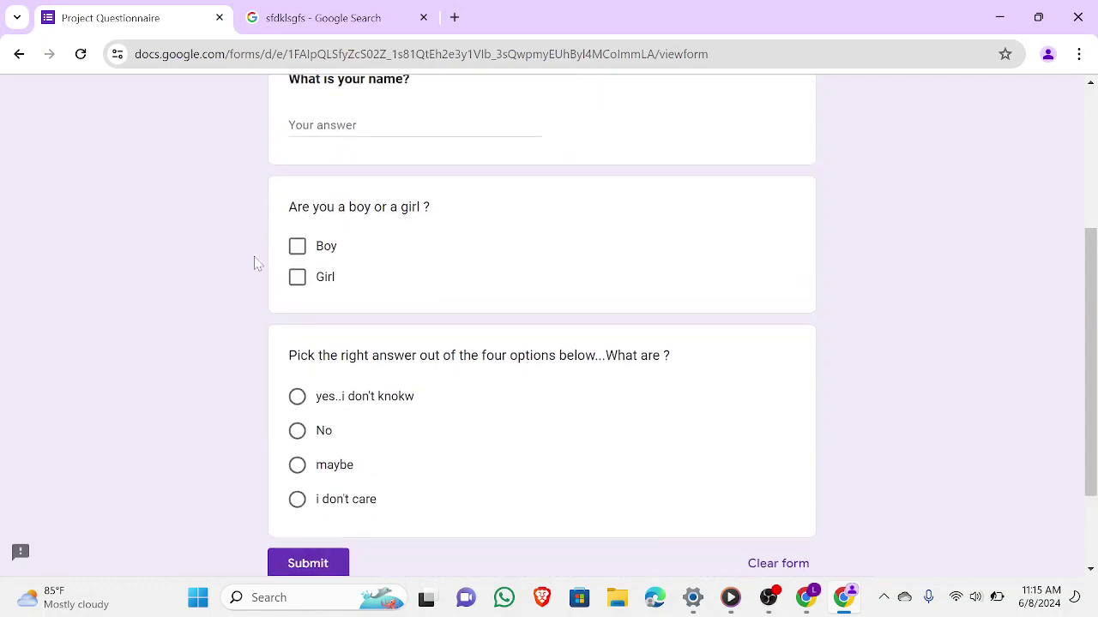
pyautogui.click(297, 248)
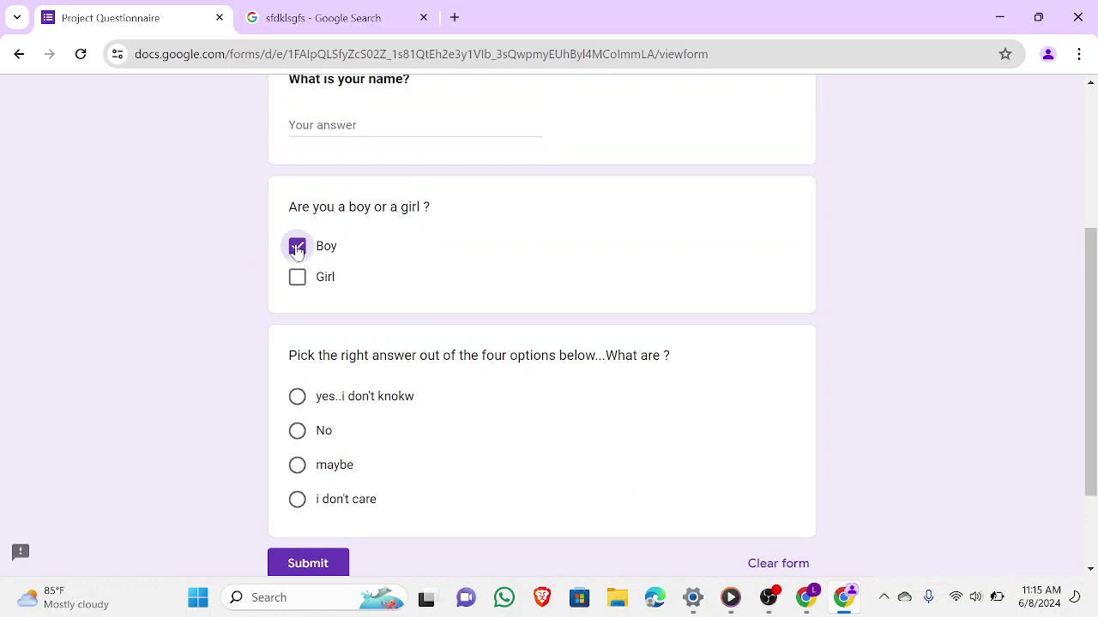
pyautogui.click(297, 398)
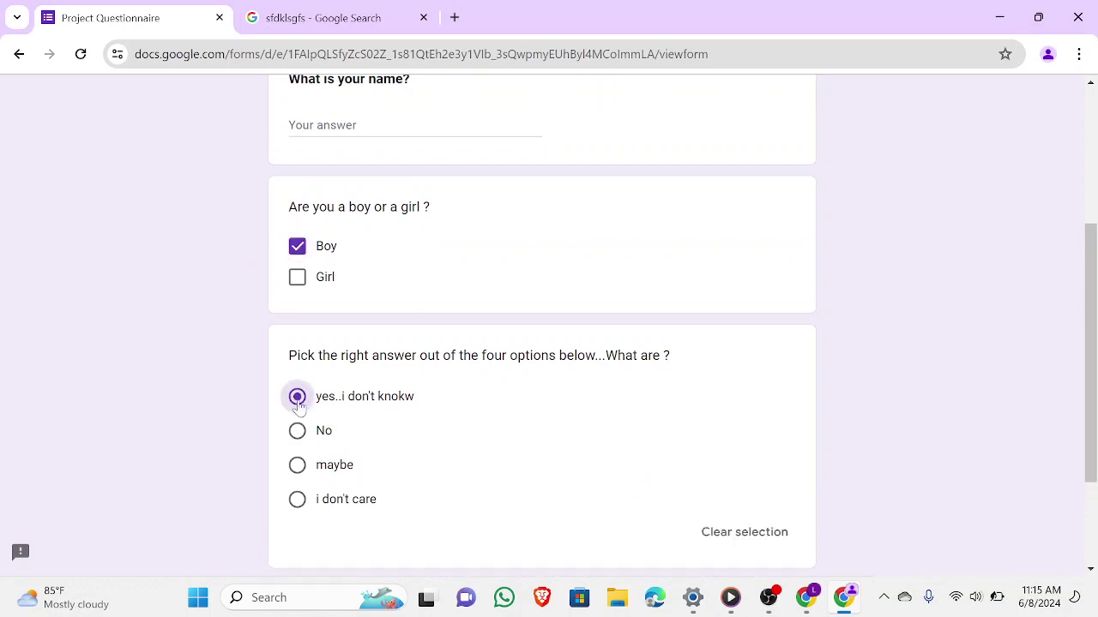
# - Answer the name question with random letters and submit the completed response
pyautogui.moveTo(1090, 331); pyautogui.dragTo(1090, 210)
pyautogui.click(307, 361)
pyautogui.write('lhsdkfjsgo')
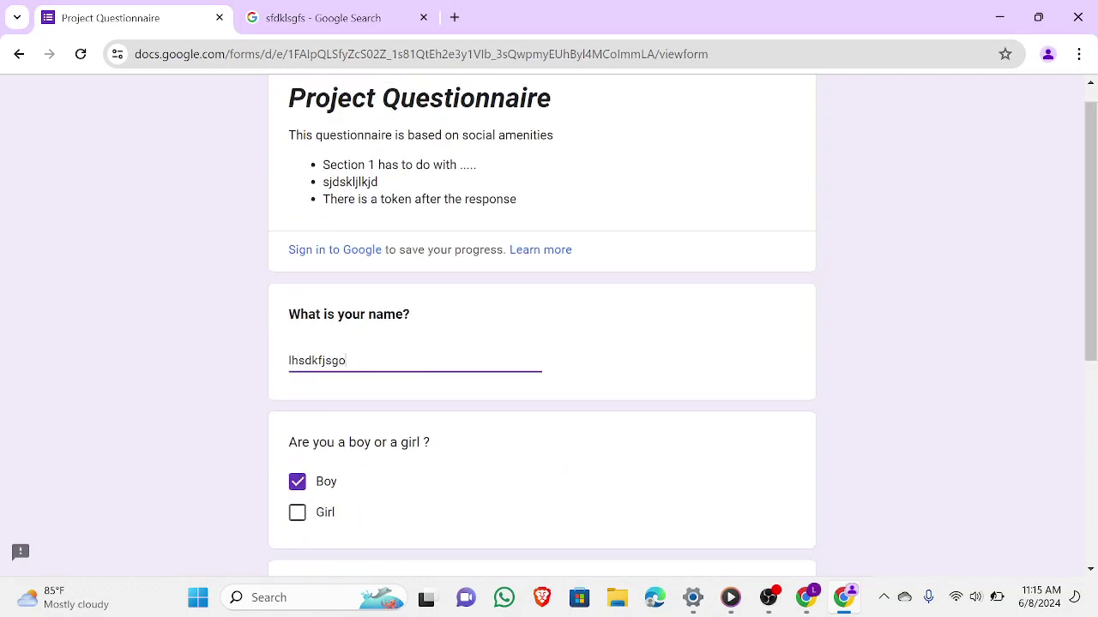
pyautogui.moveTo(1090, 196); pyautogui.dragTo(1093, 463)
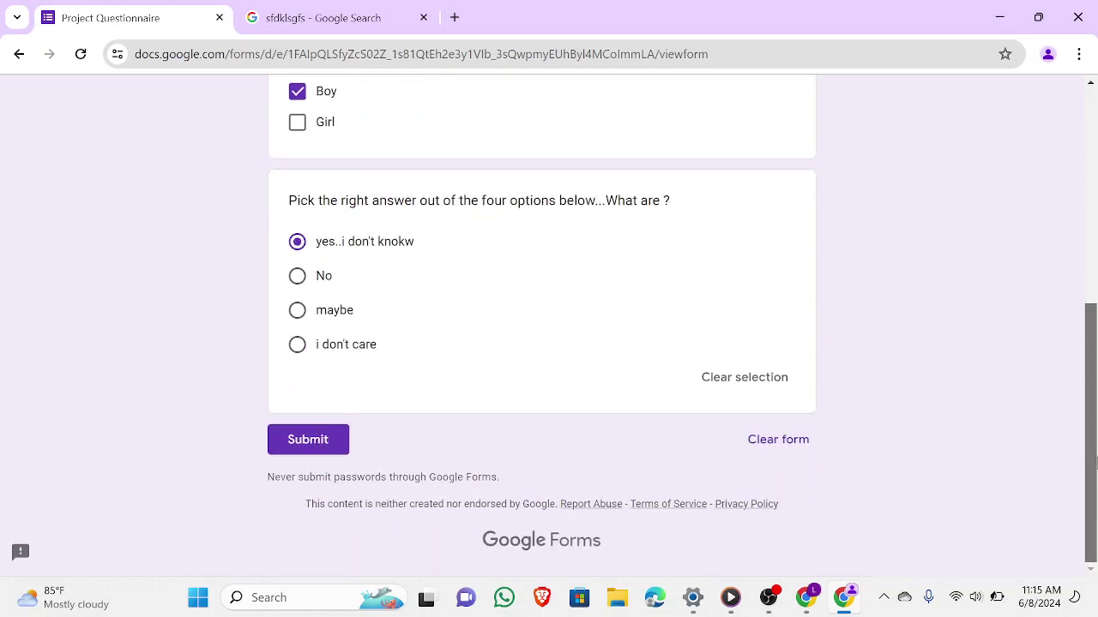
pyautogui.click(304, 445)
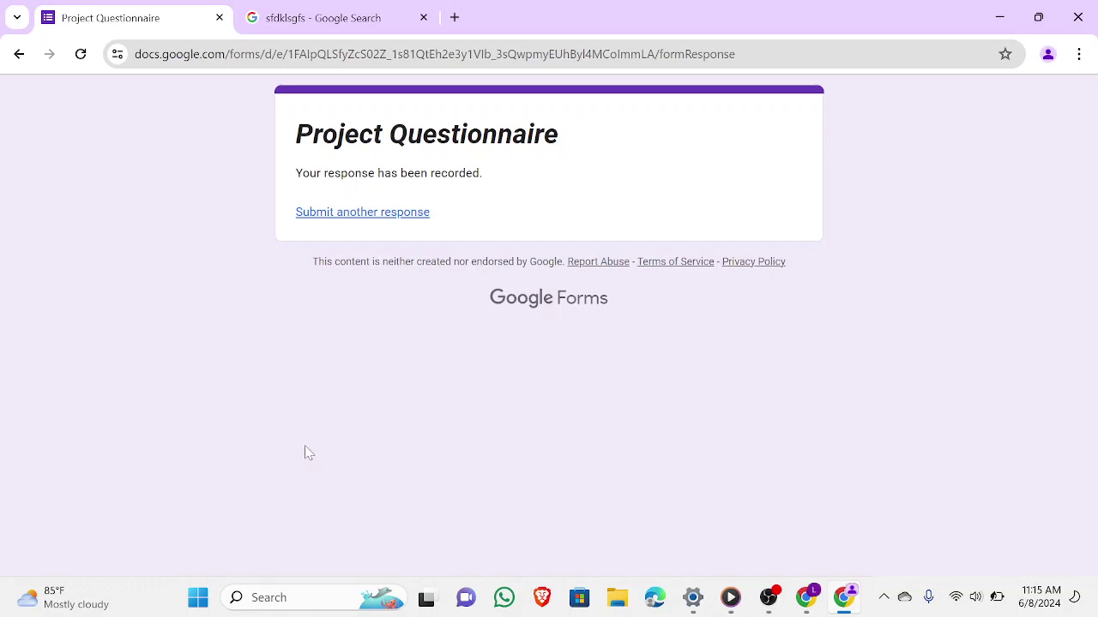
# - Return to the blank respondent form, look over its questions and check the browser's profile list
pyautogui.click(17, 55)
pyautogui.scroll(-5, 387, 306)
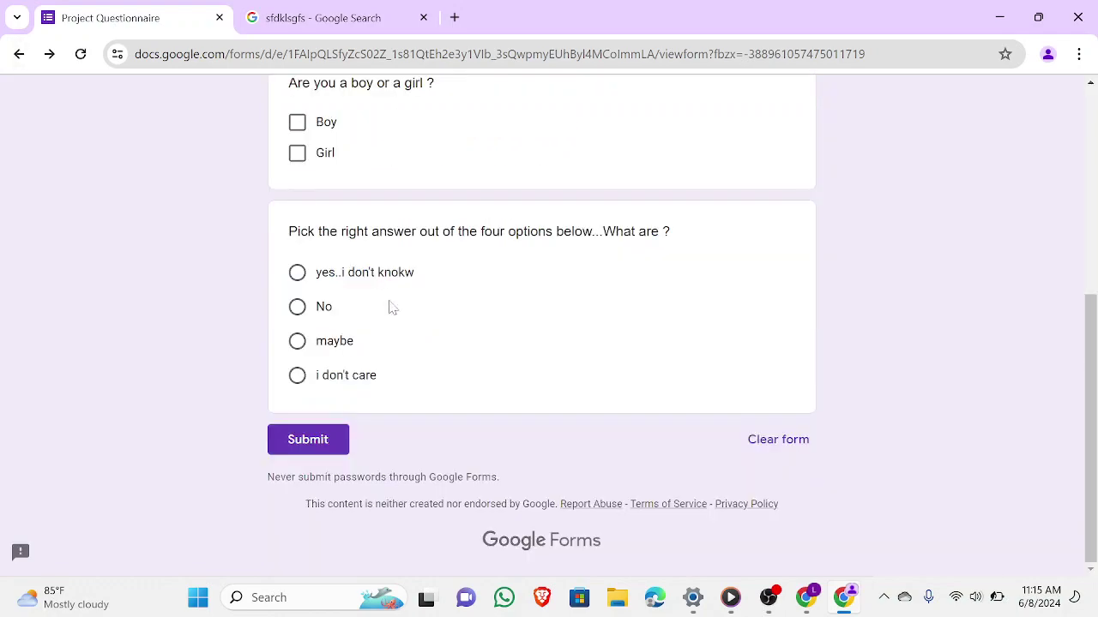
pyautogui.moveTo(1091, 382); pyautogui.dragTo(1076, 171)
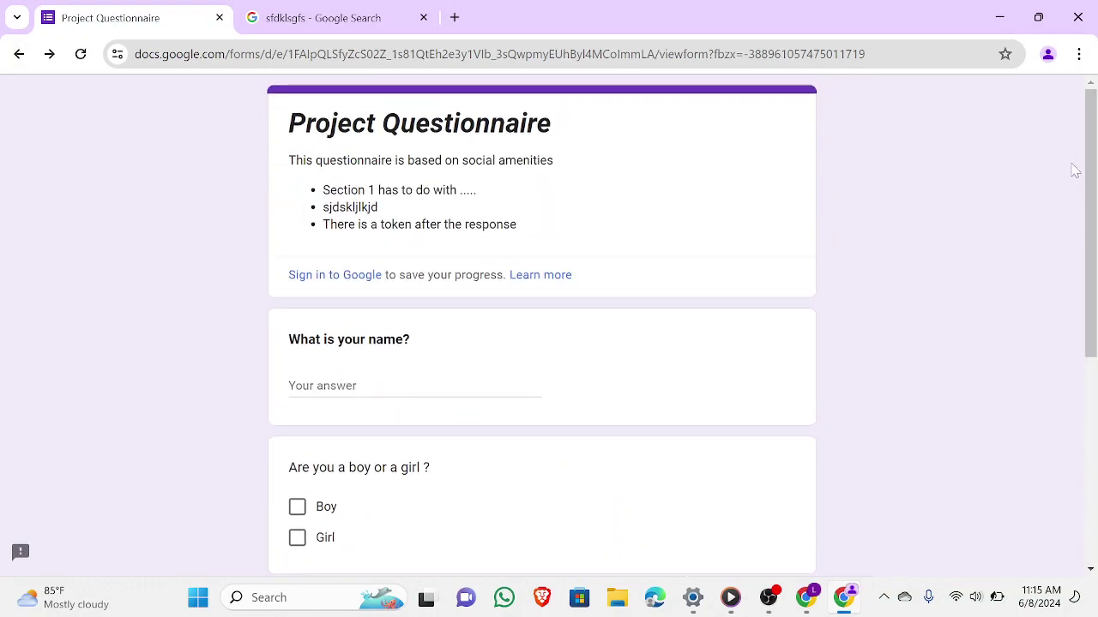
pyautogui.click(1048, 54)
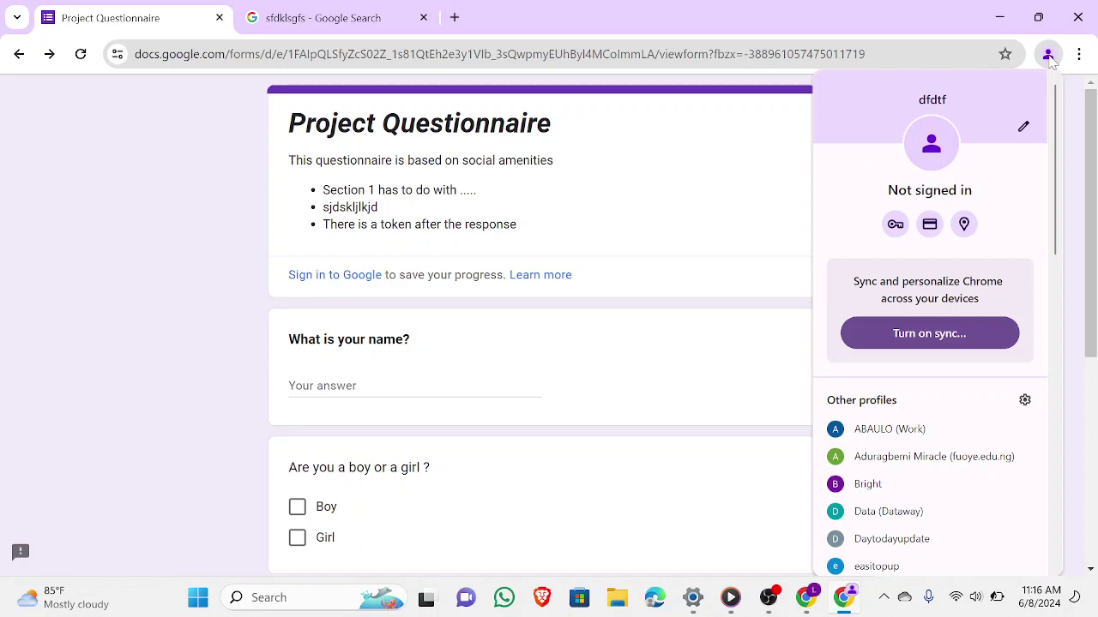
pyautogui.tripleClick(249, 260)
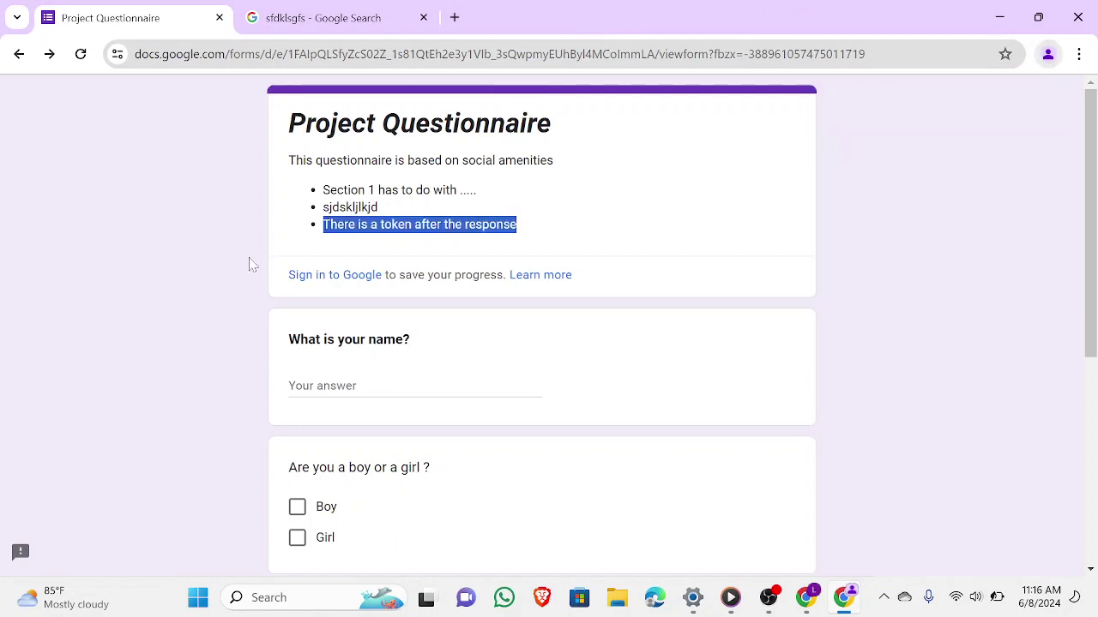
# - Answer only the name question with random letters and submit the form with the other two questions blank
pyautogui.click(408, 388)
pyautogui.write('sn')
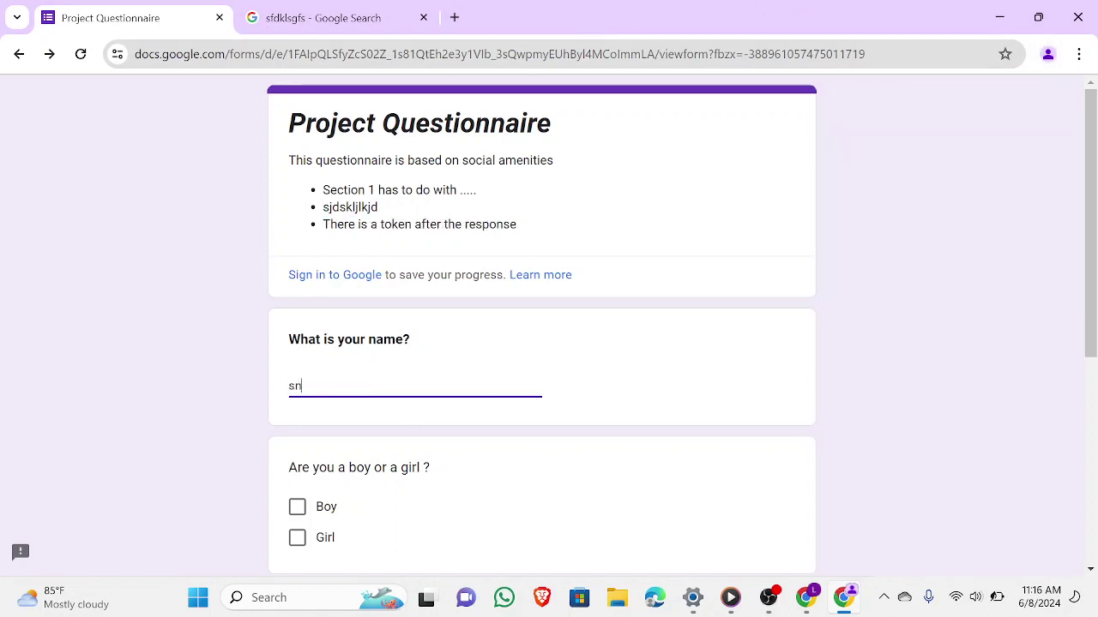
pyautogui.write('hlfkjha')
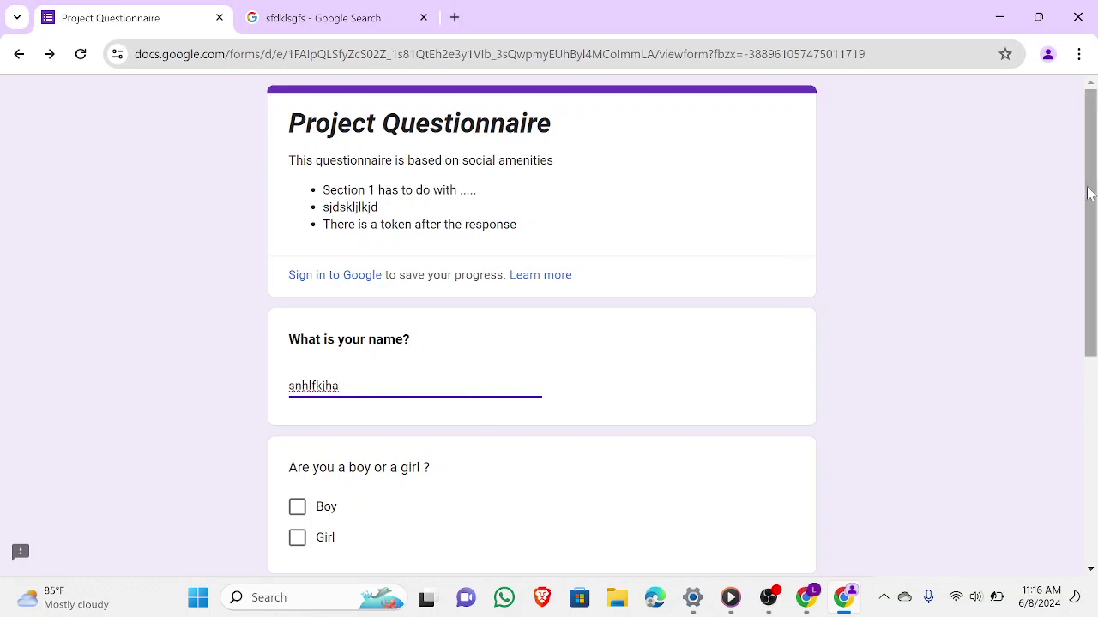
pyautogui.moveTo(1088, 188); pyautogui.dragTo(1093, 368)
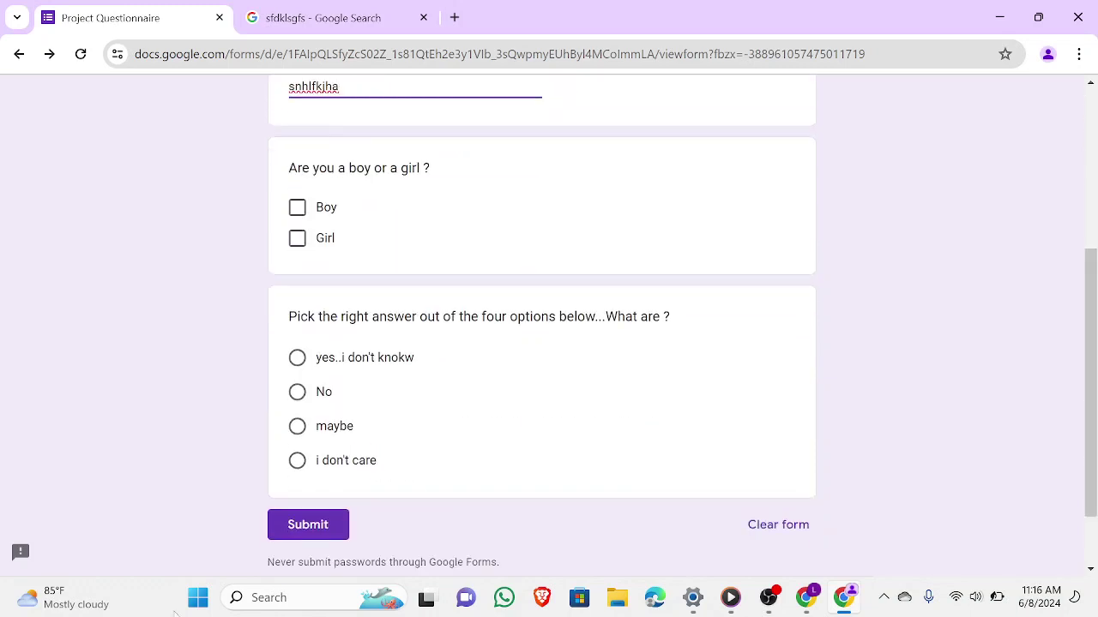
pyautogui.click(332, 524)
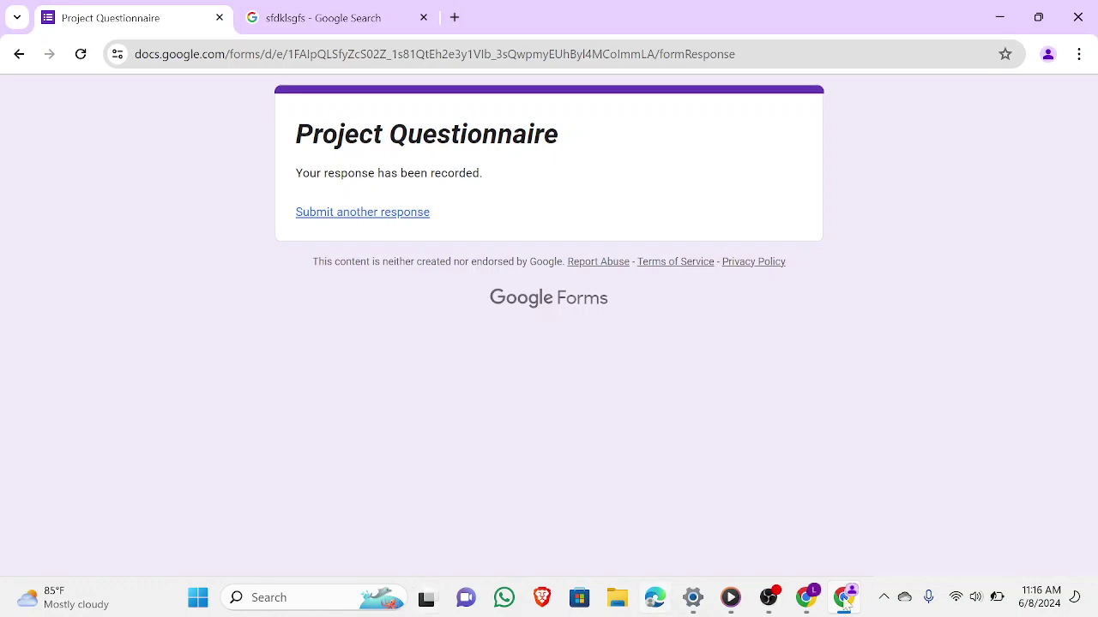
# - Switch back to the form editor window and make the "Are you a boy or a girl ?" question required
pyautogui.click(813, 607)
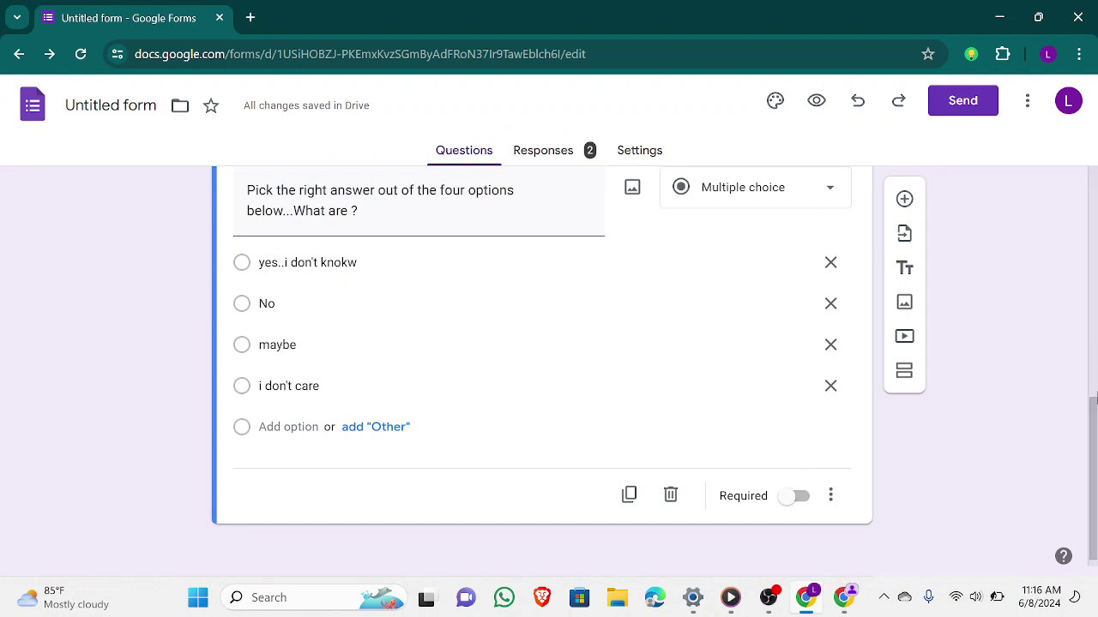
pyautogui.moveTo(1092, 403); pyautogui.dragTo(1093, 338)
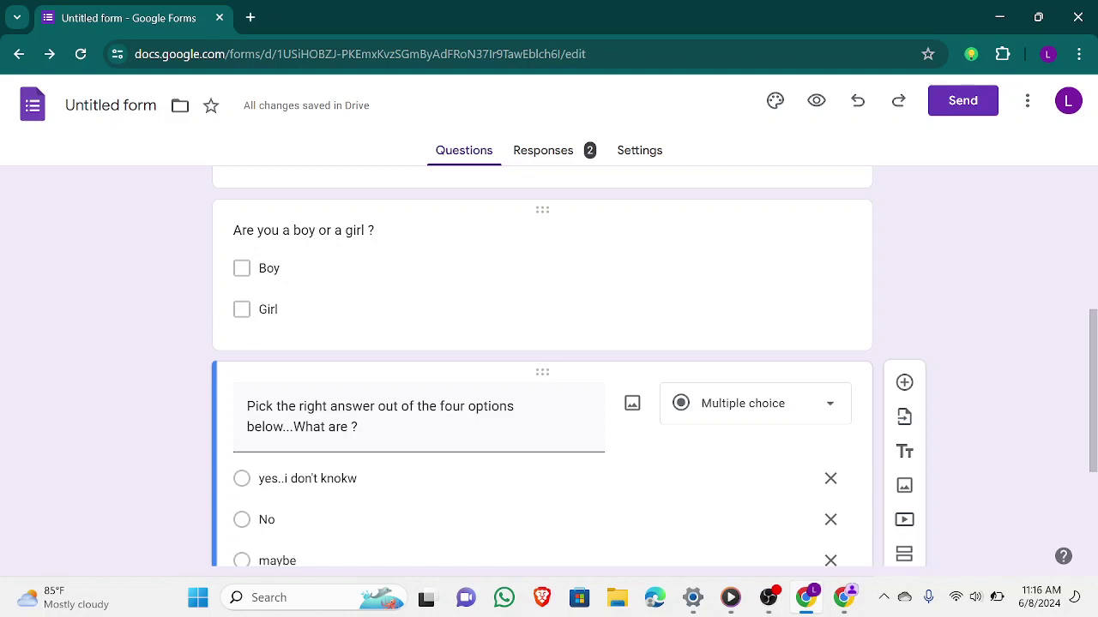
pyautogui.click(416, 276)
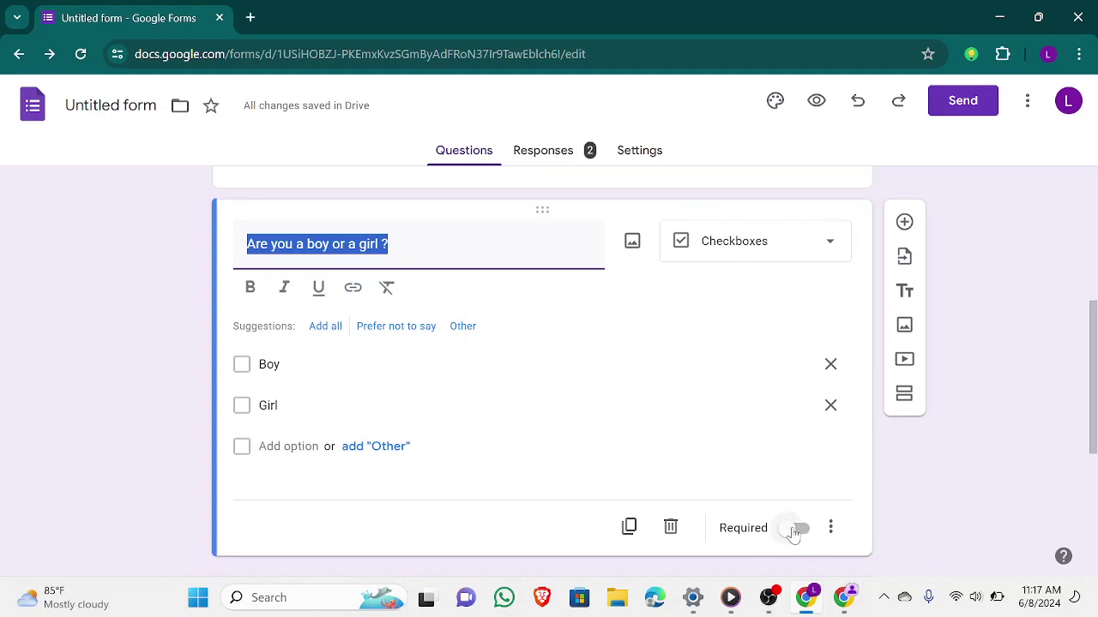
pyautogui.click(793, 531)
pyautogui.click(795, 497)
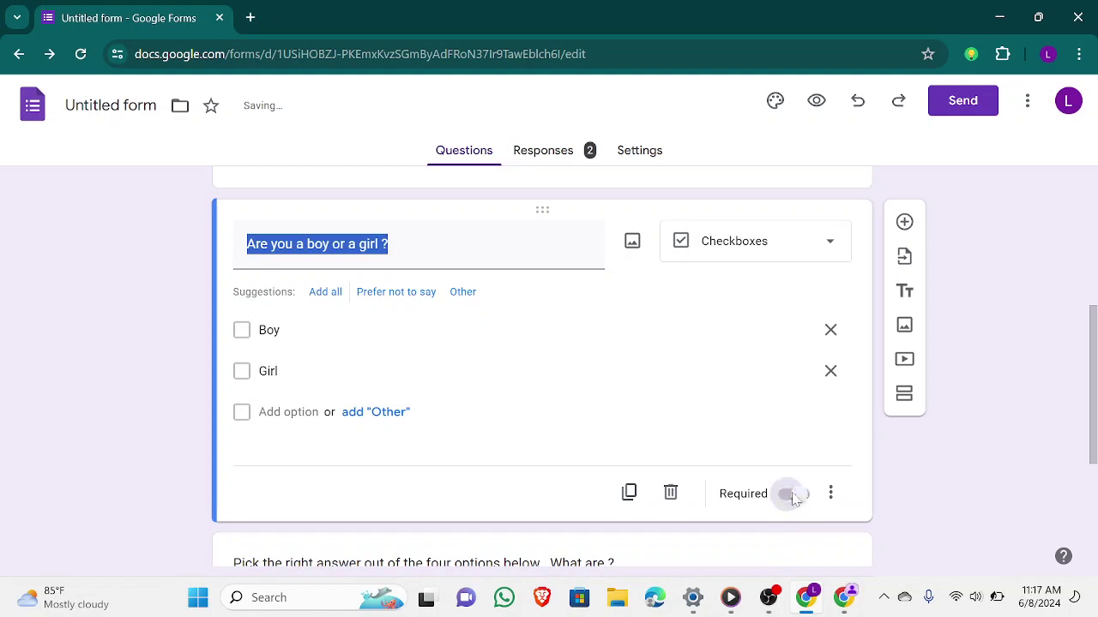
# - Make the "What is your name?" short-answer question required
pyautogui.moveTo(1091, 419); pyautogui.dragTo(1088, 324)
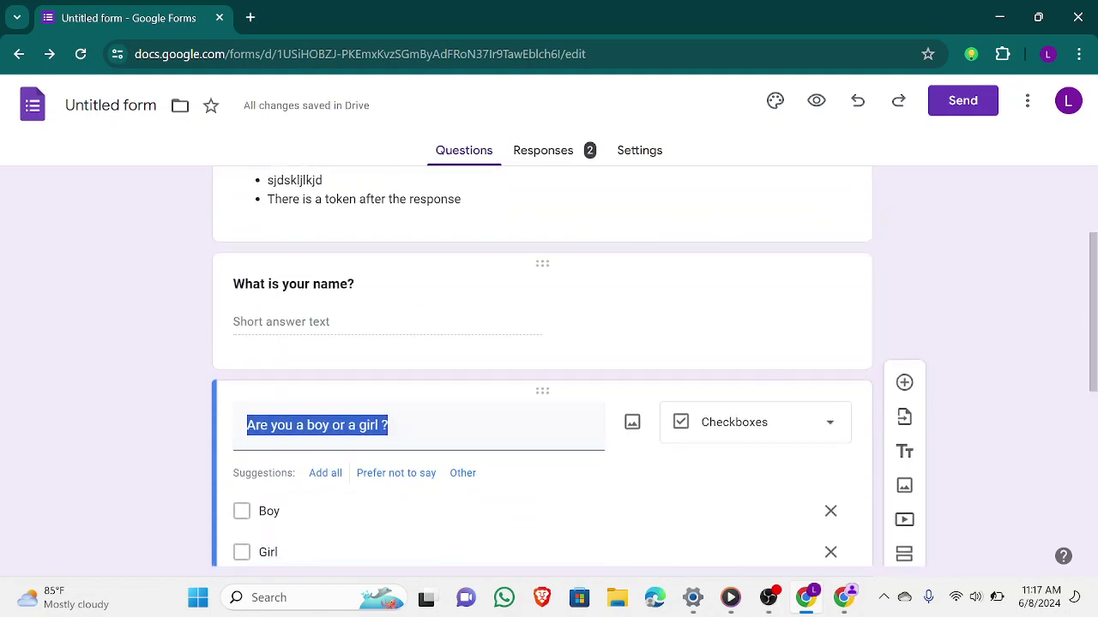
pyautogui.click(343, 283)
pyautogui.click(791, 472)
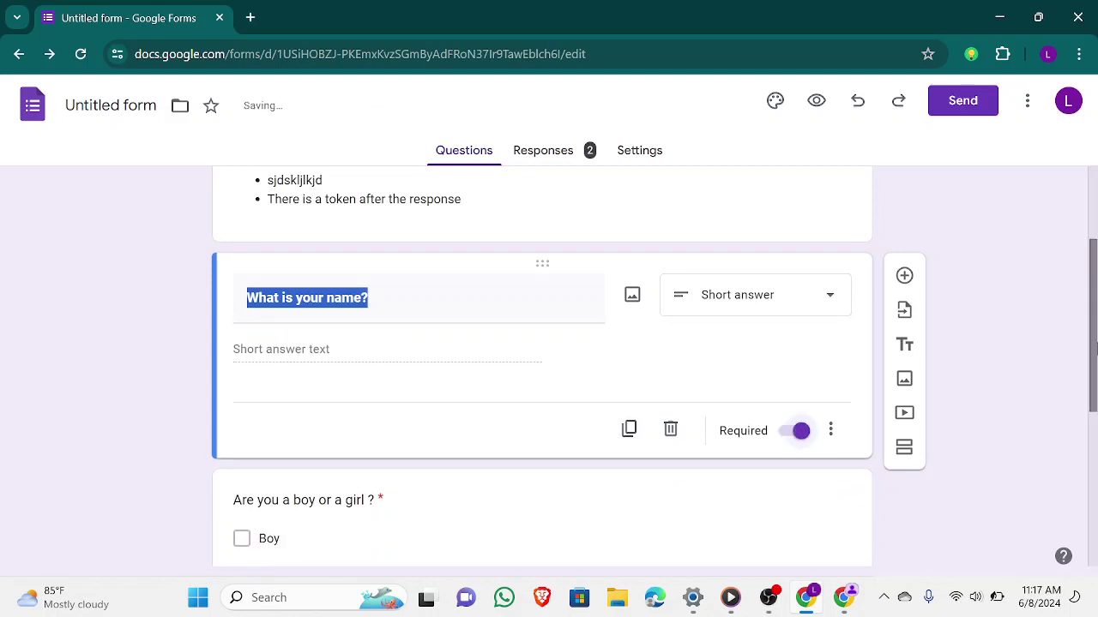
# - Make the "Pick the right answer out of the four options below...What are ?" question required
pyautogui.scroll(-4, 876, 411)
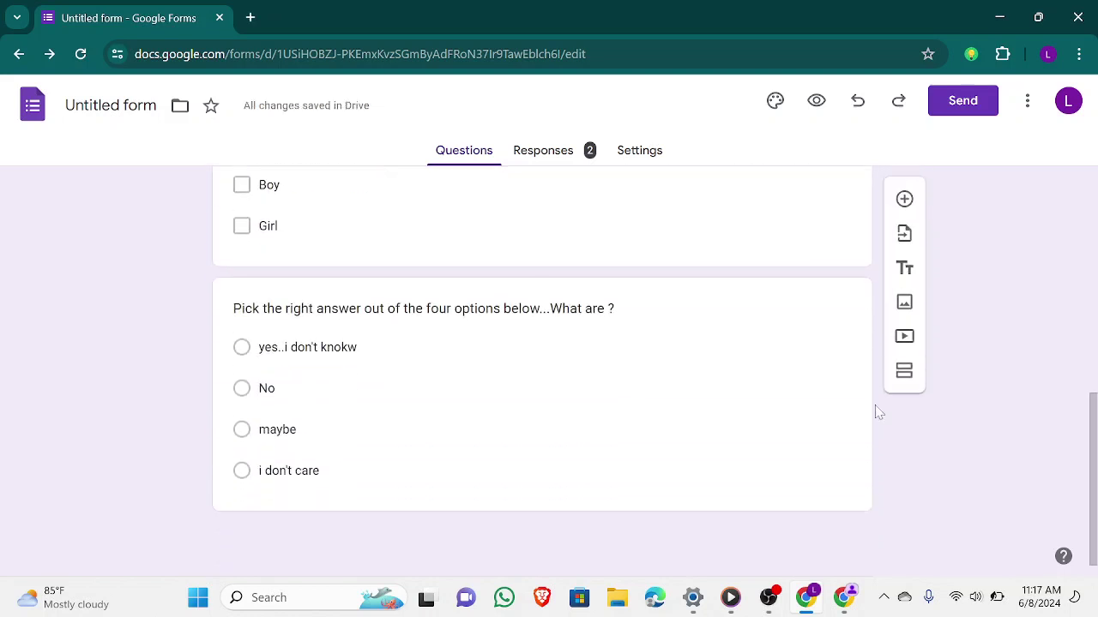
pyautogui.click(614, 291)
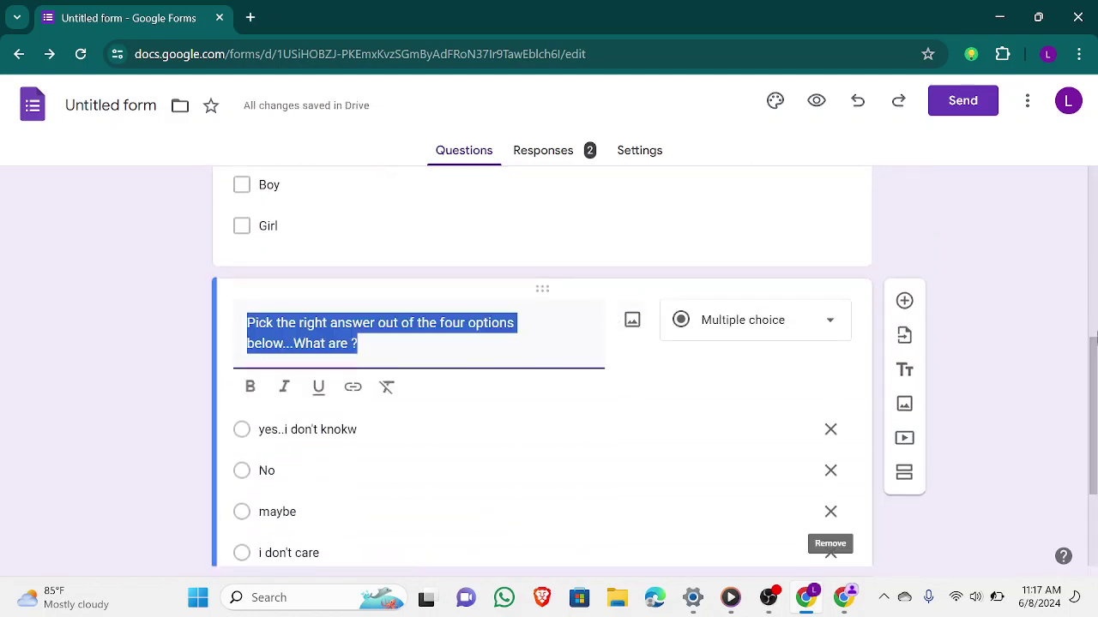
pyautogui.scroll(-2, 657, 450)
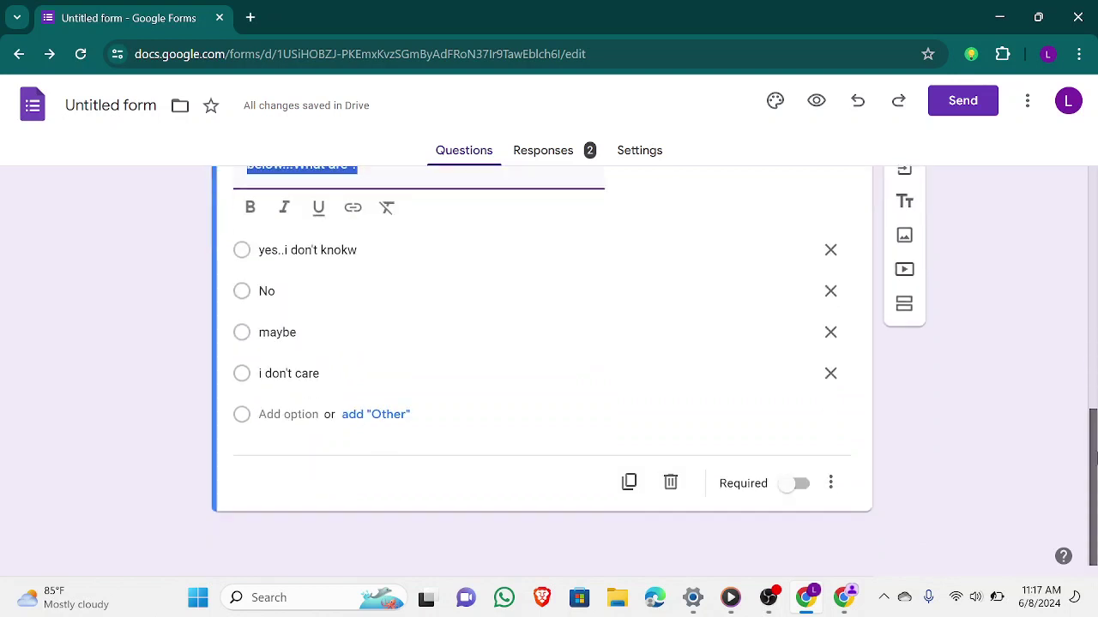
pyautogui.click(796, 484)
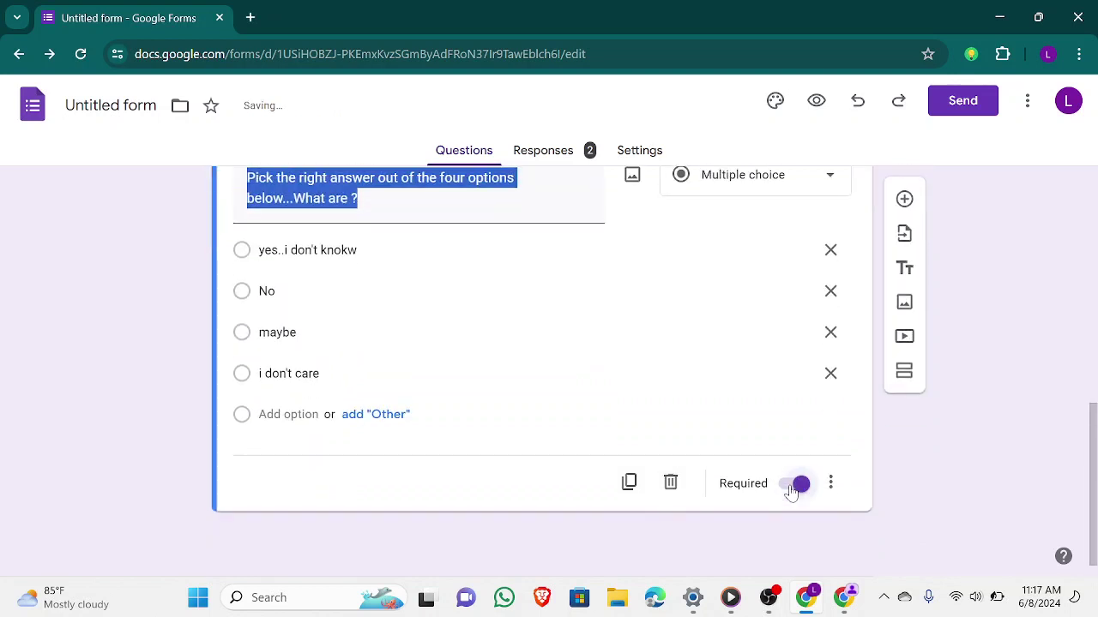
# - Switch to the respondent window and go back to the blank form to check the required questions
pyautogui.moveTo(1093, 437); pyautogui.dragTo(1094, 182)
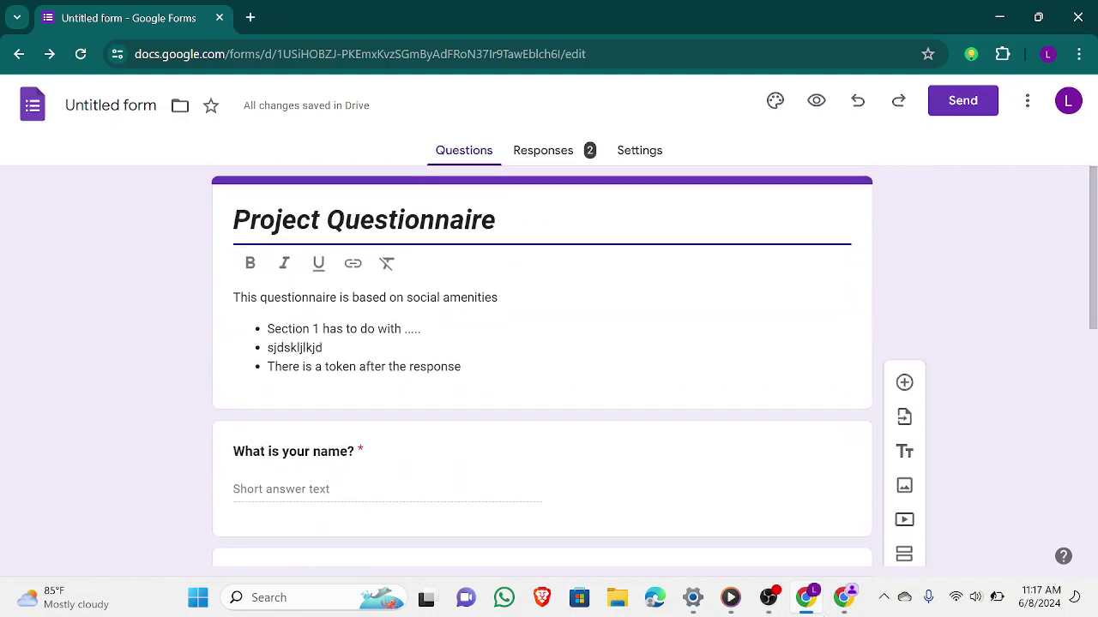
pyautogui.click(844, 600)
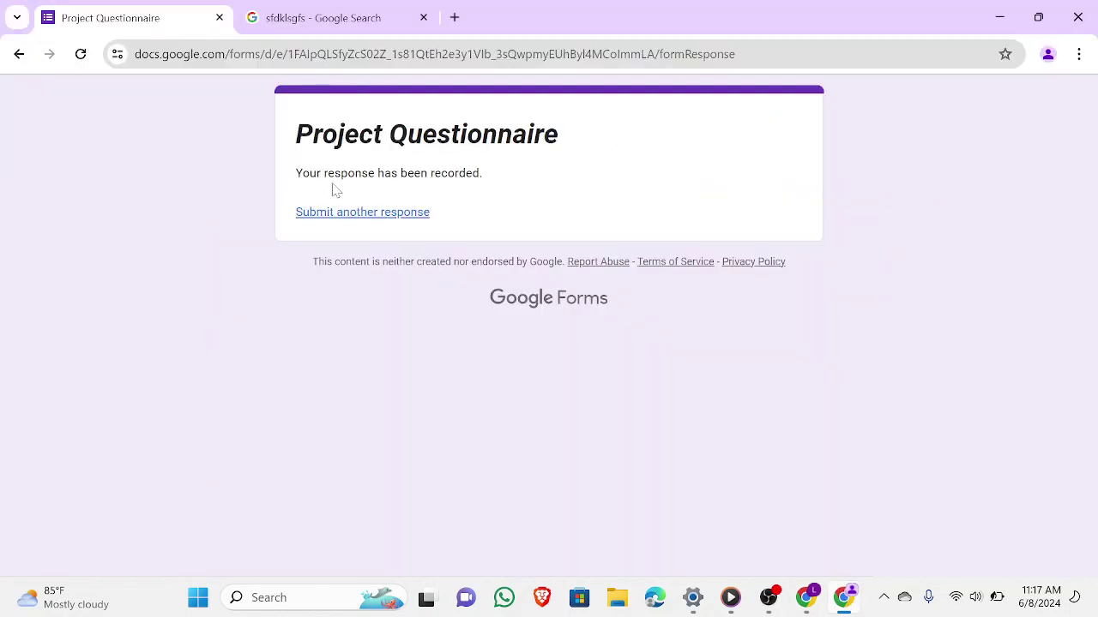
pyautogui.click(21, 59)
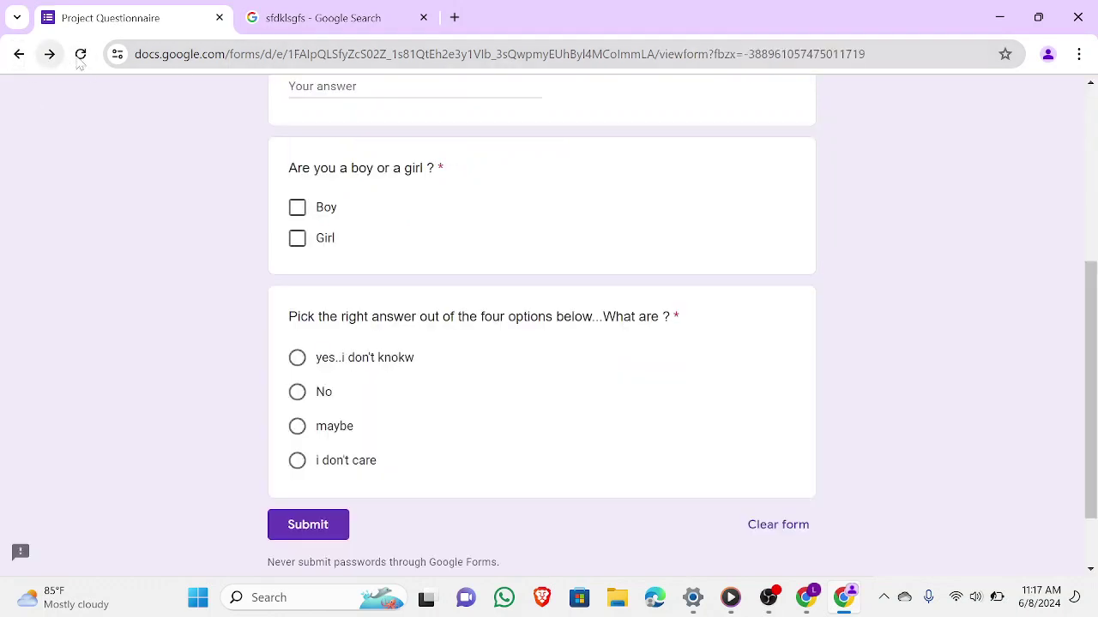
# - Reload the respondent form and answer the "What is your name?" question with "sdjhfdsoaodk"
pyautogui.click(81, 55)
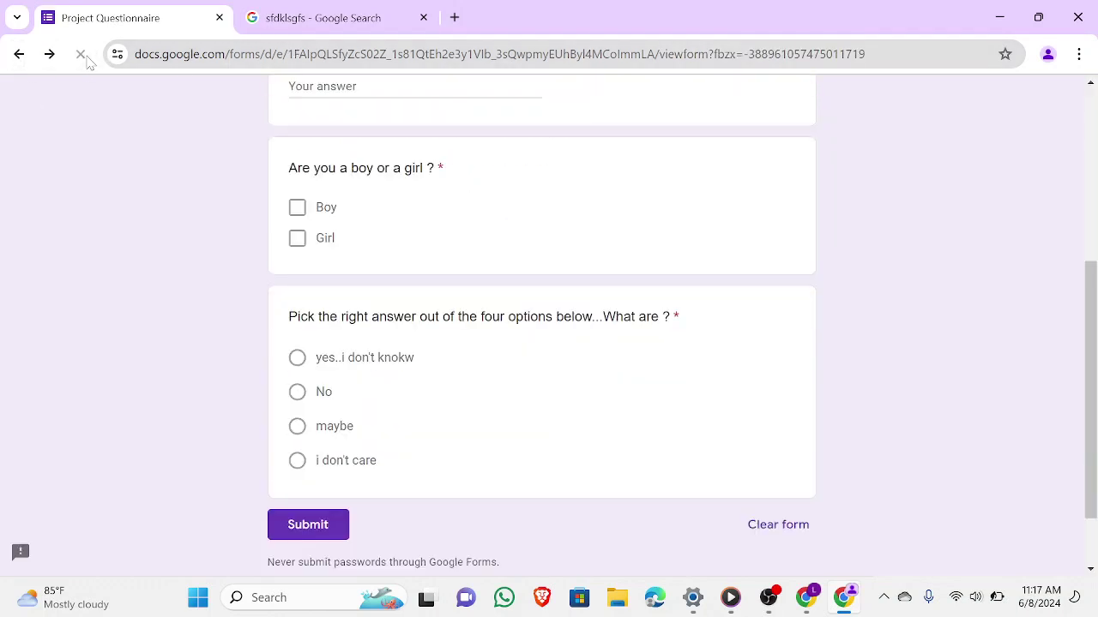
pyautogui.moveTo(1090, 266); pyautogui.dragTo(1086, 147)
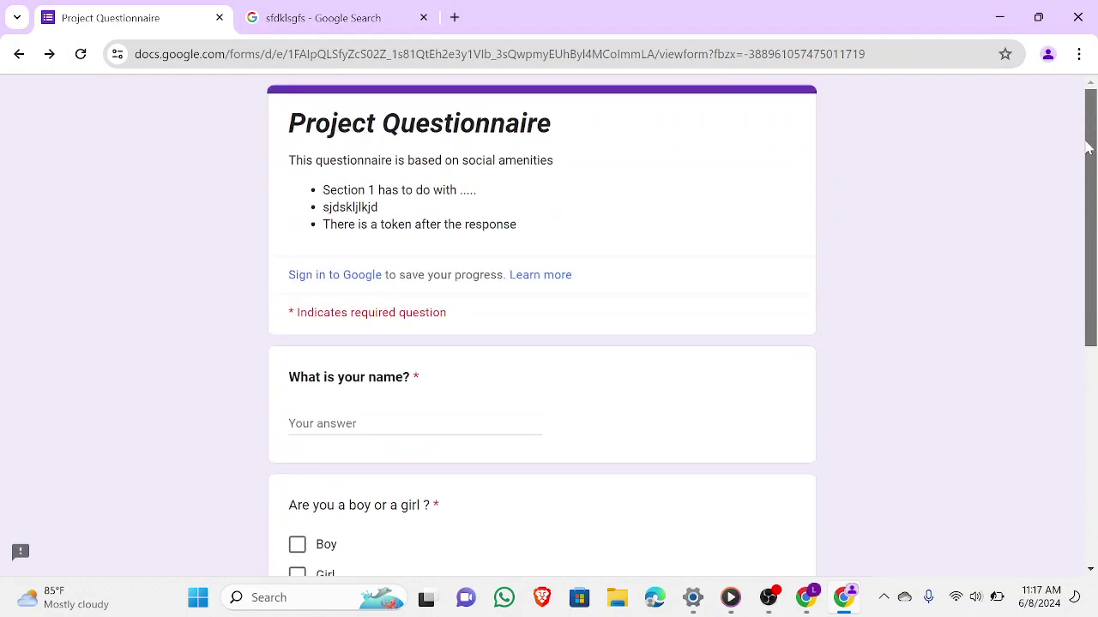
pyautogui.click(457, 420)
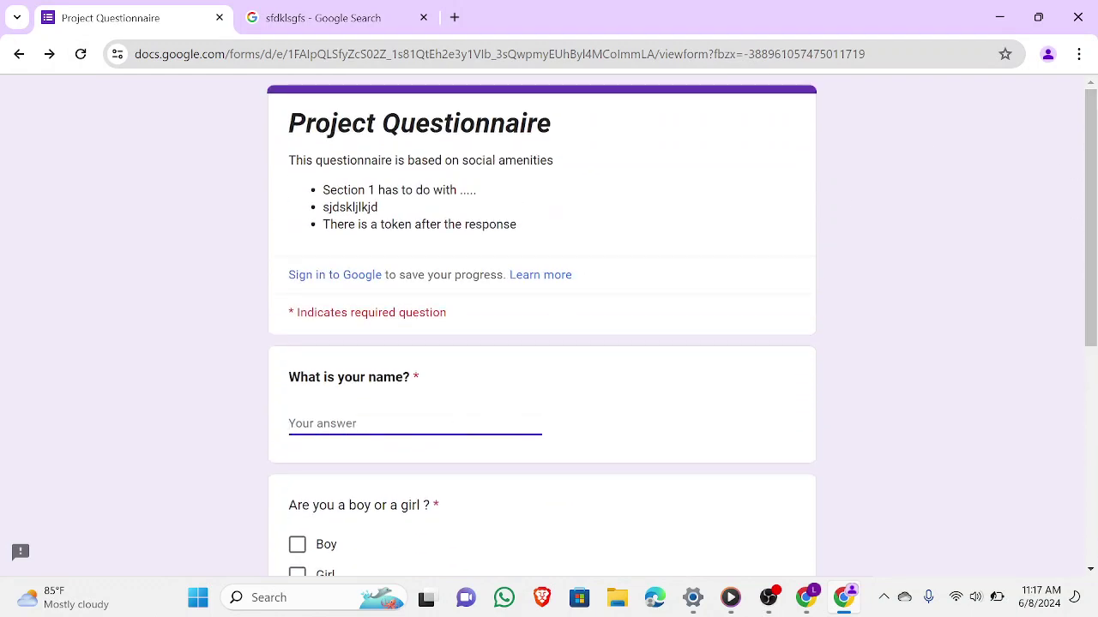
pyautogui.write('sdjhfdsoaodk')
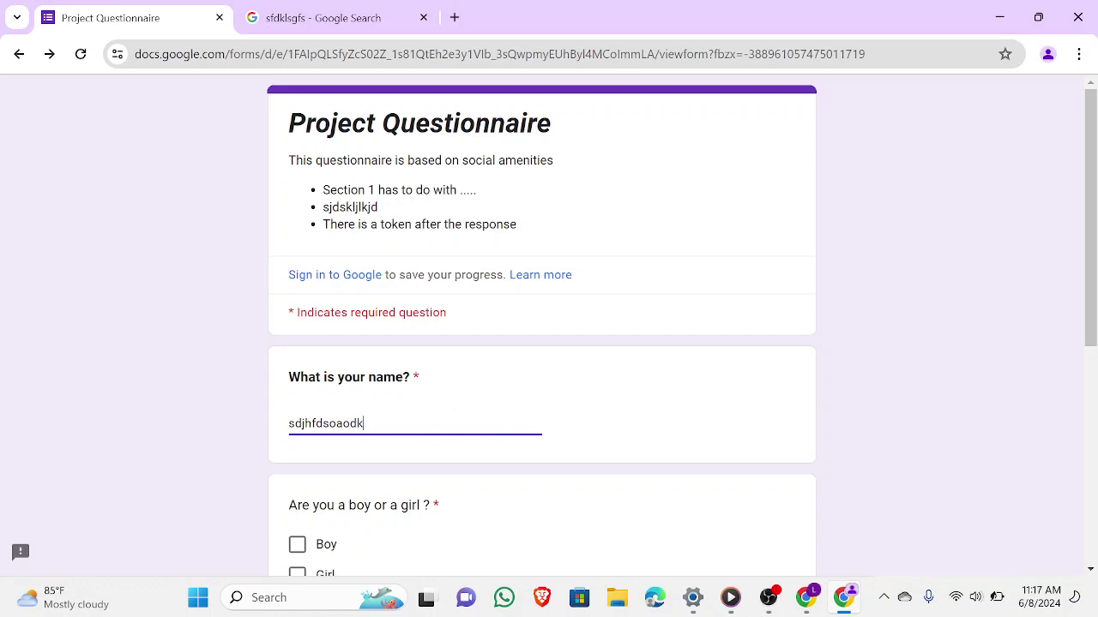
# - Tick Girl and try to submit the form with the "Pick the right answer" question left unanswered
pyautogui.moveTo(1092, 197); pyautogui.dragTo(1094, 320)
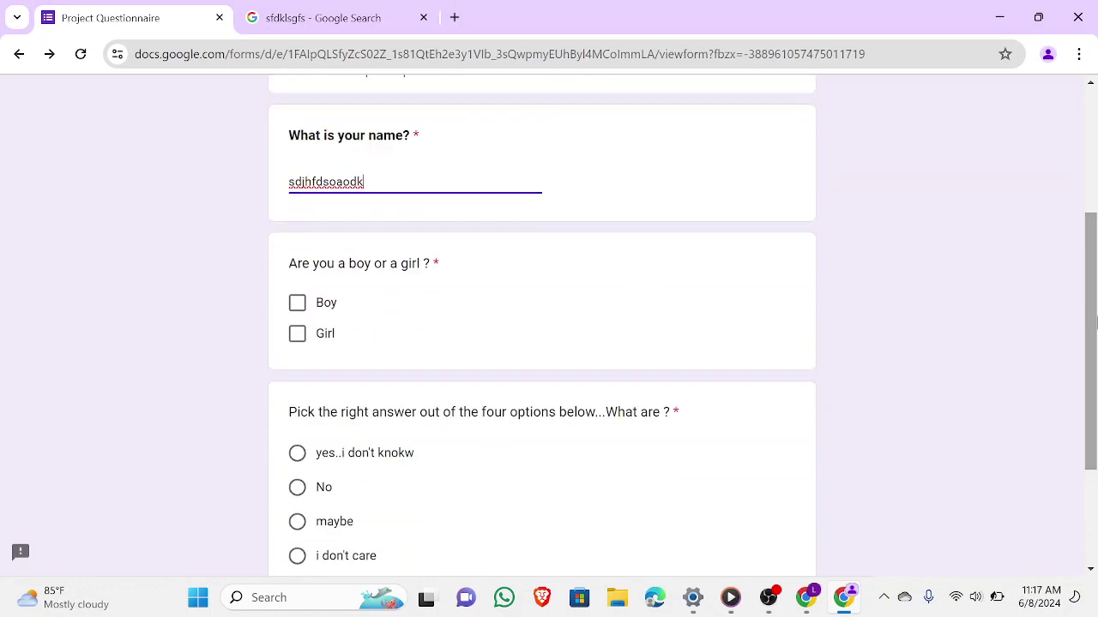
pyautogui.click(309, 332)
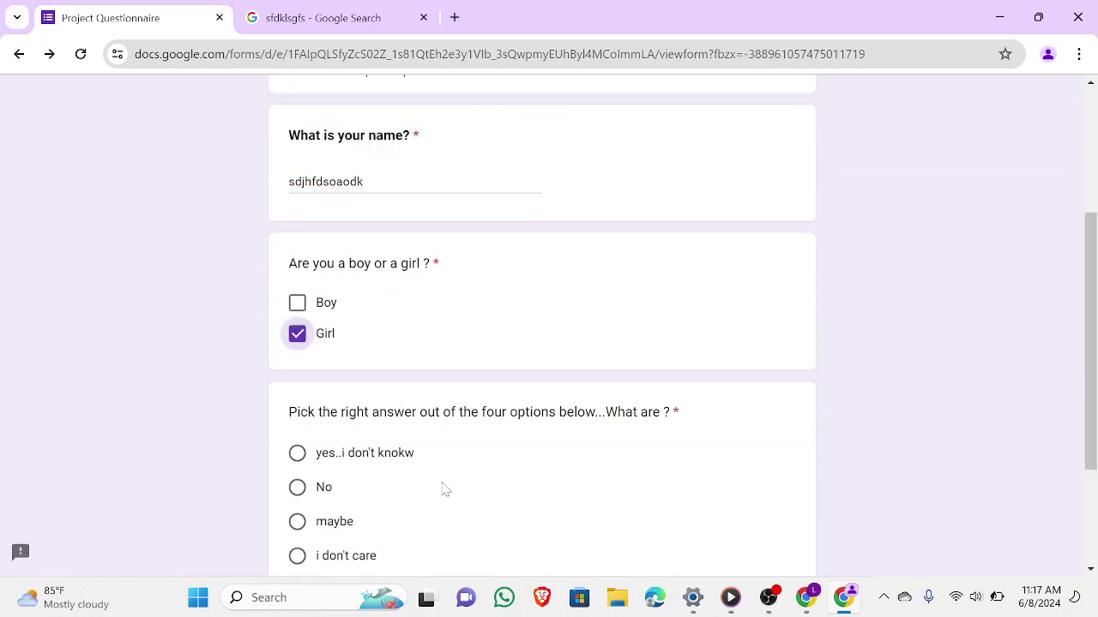
pyautogui.moveTo(1095, 233); pyautogui.dragTo(1095, 324)
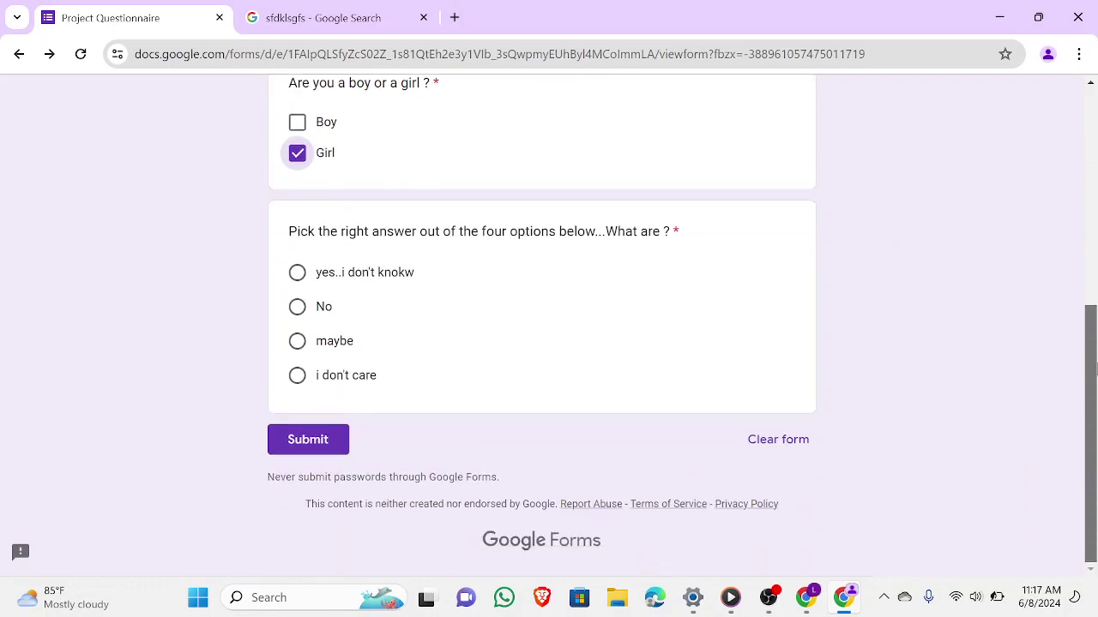
pyautogui.click(333, 446)
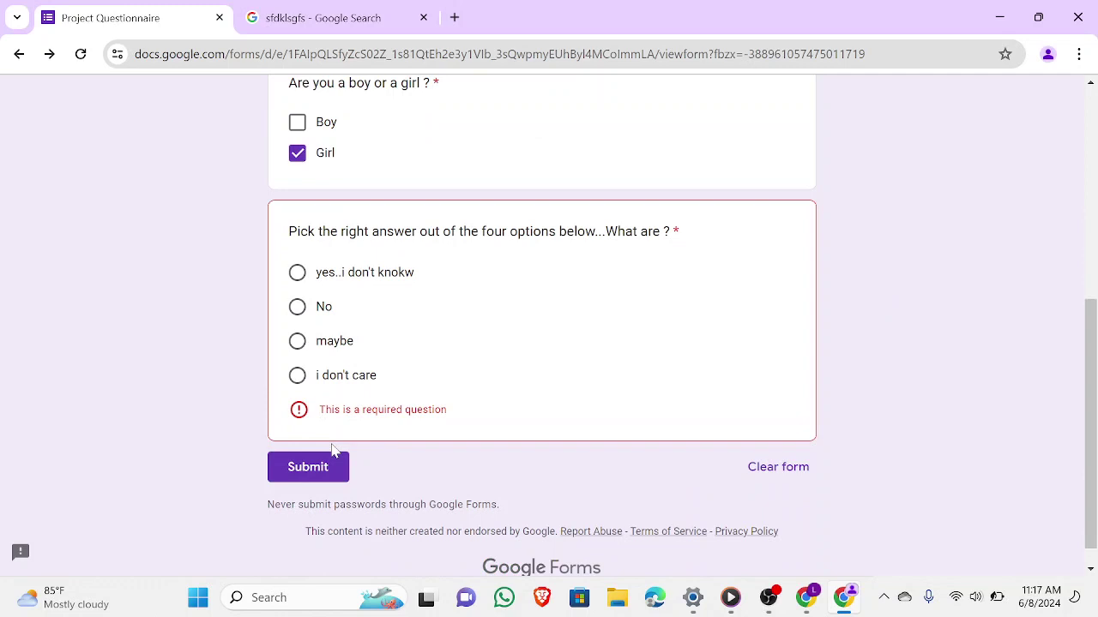
# - Switch back to the form editor window and add a new question below the "Pick the right answer" question
pyautogui.click(803, 611)
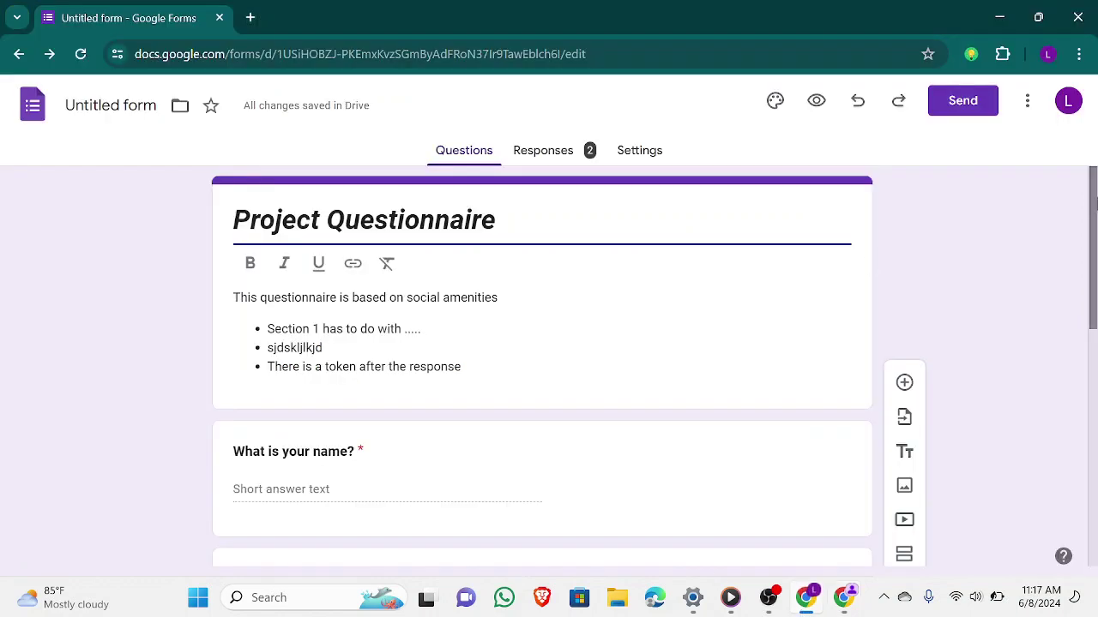
pyautogui.scroll(-4, 1095, 367)
pyautogui.scroll(-1, 1095, 367)
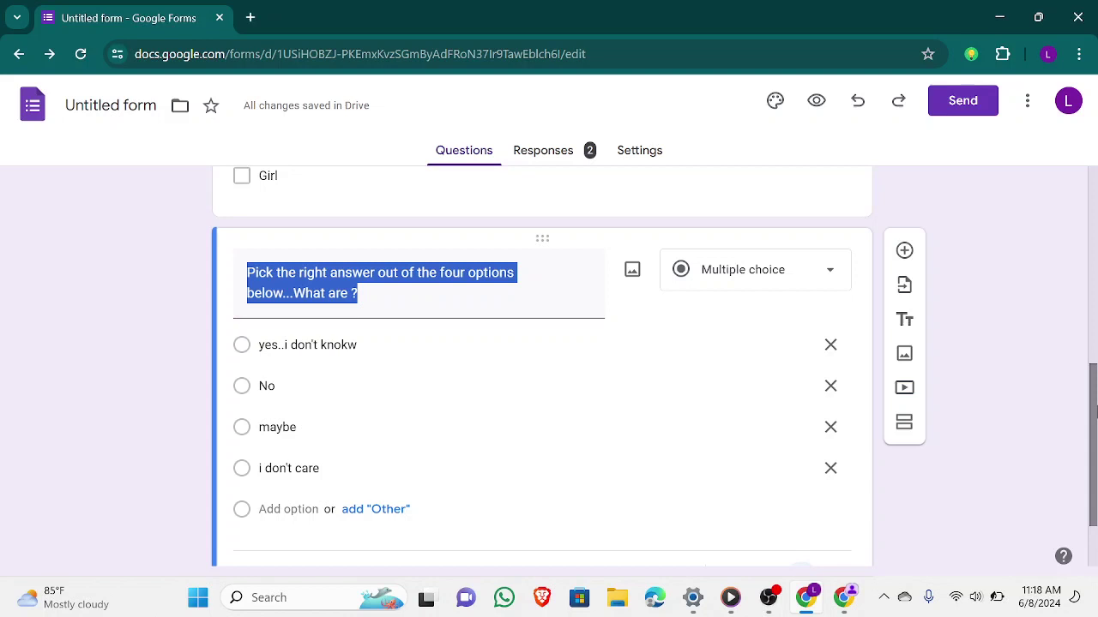
pyautogui.scroll(-1, 1094, 411)
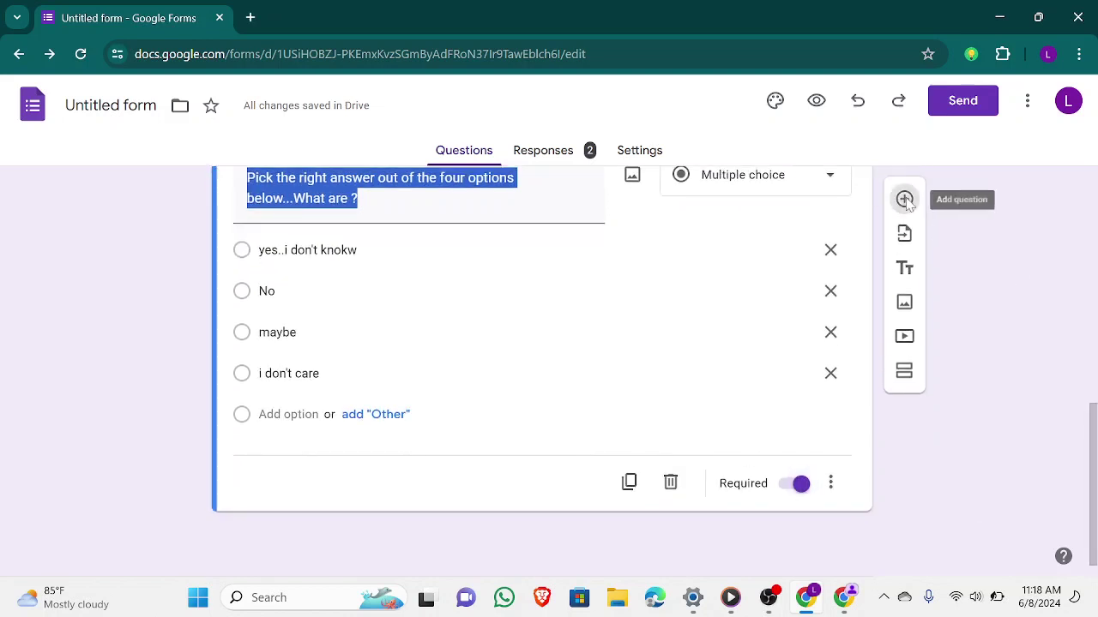
pyautogui.click(904, 199)
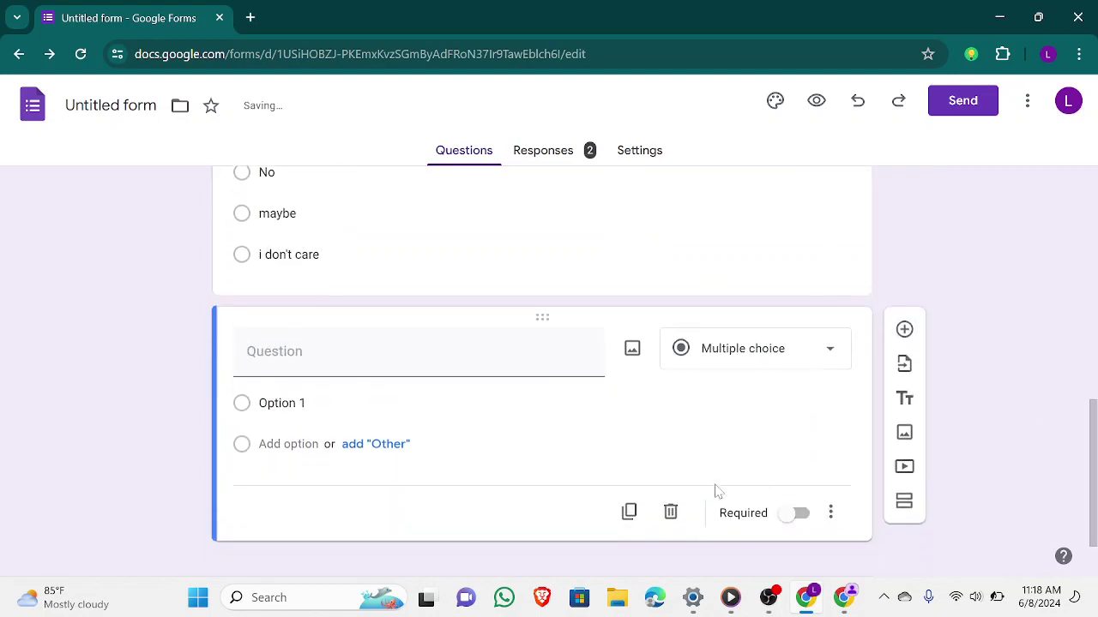
# - Insert the image "HOney sub new flier (1).png" from the Downloads folder into the new question
pyautogui.click(634, 338)
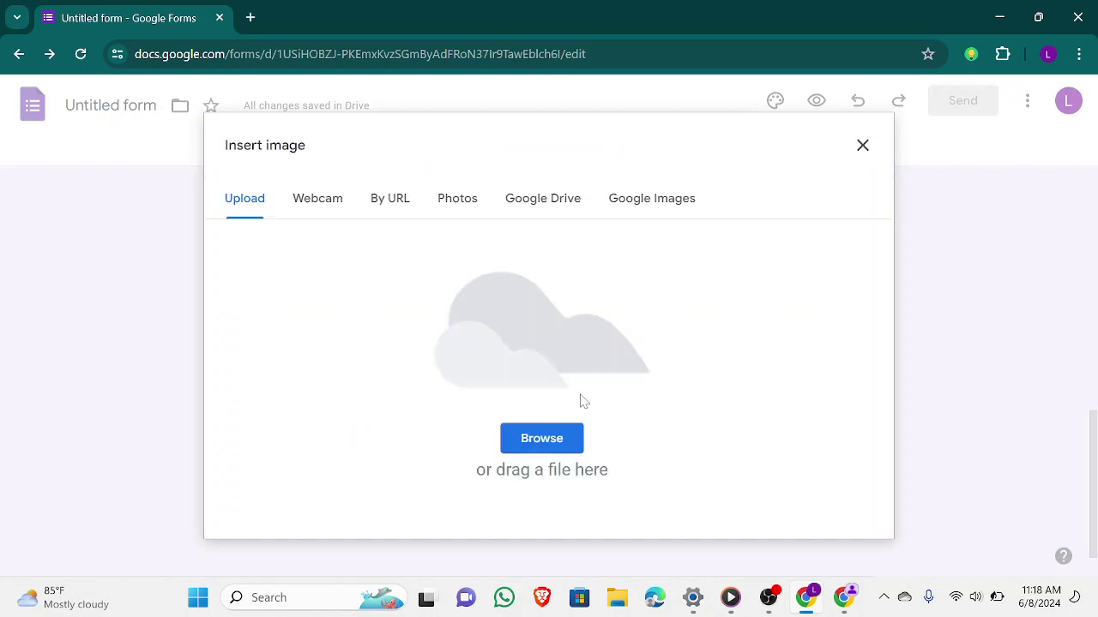
pyautogui.click(561, 433)
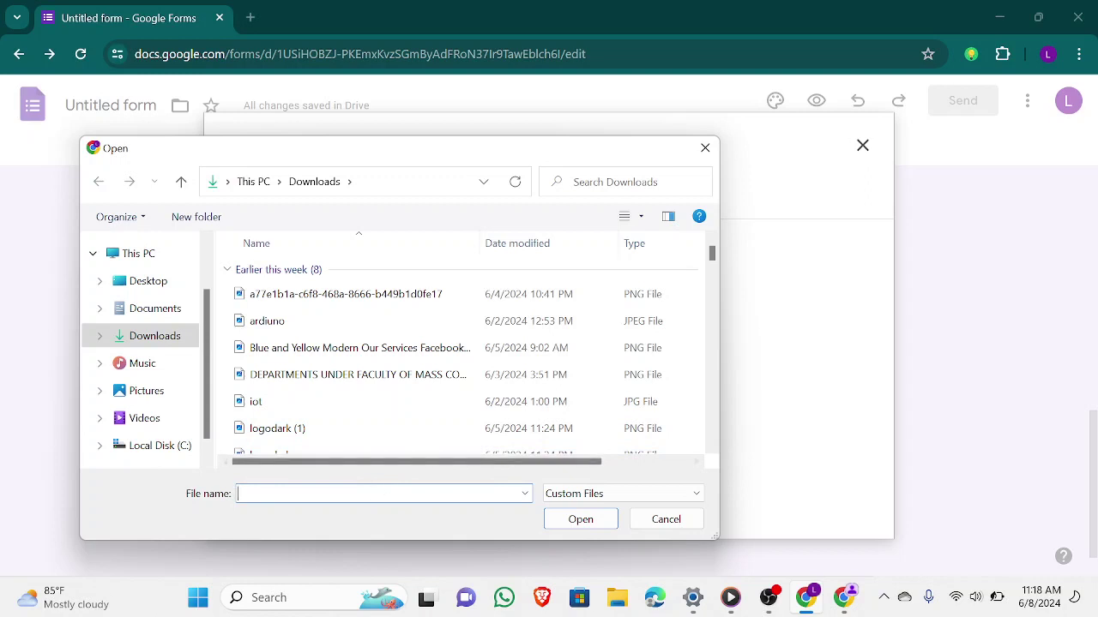
pyautogui.write('hon')
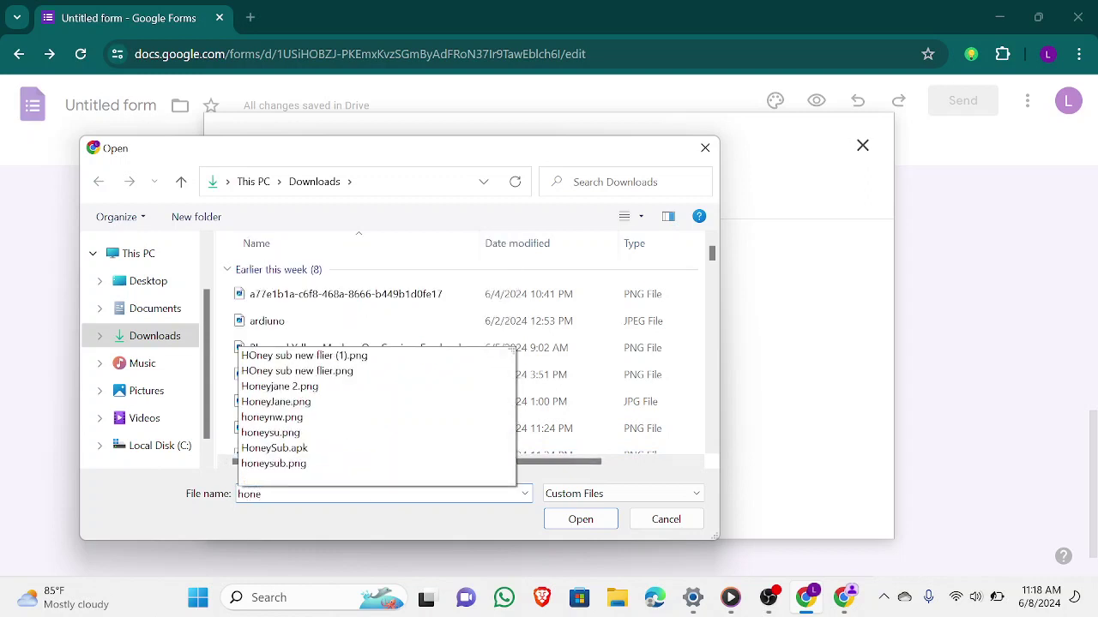
pyautogui.write('e')
pyautogui.press('Down')
pyautogui.press('Down')
pyautogui.press('Up')
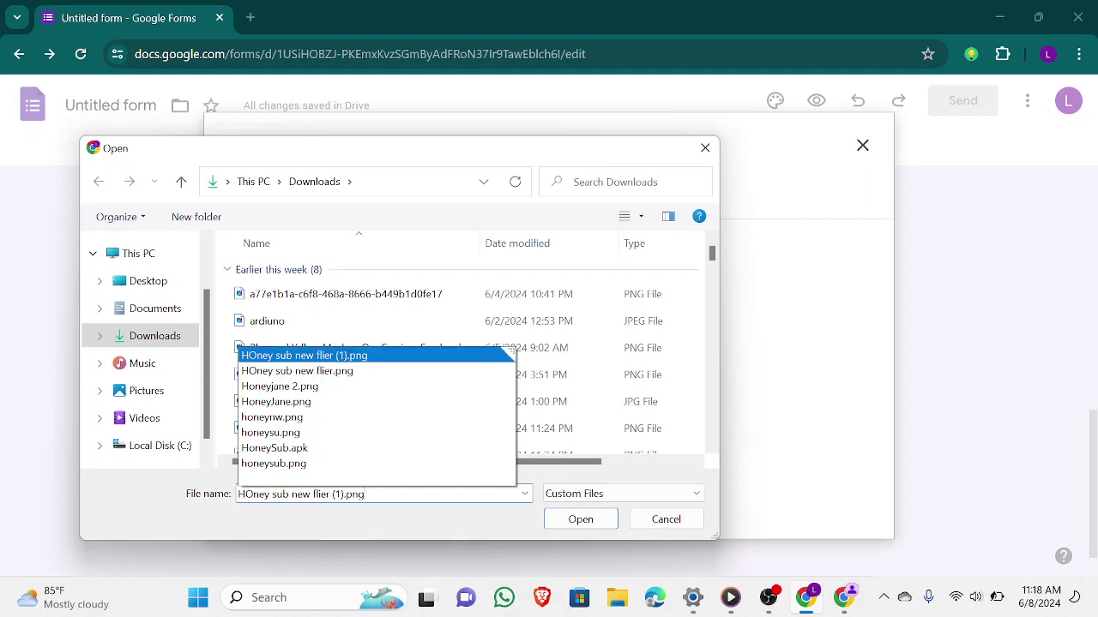
pyautogui.press('Return')
pyautogui.press('Return')
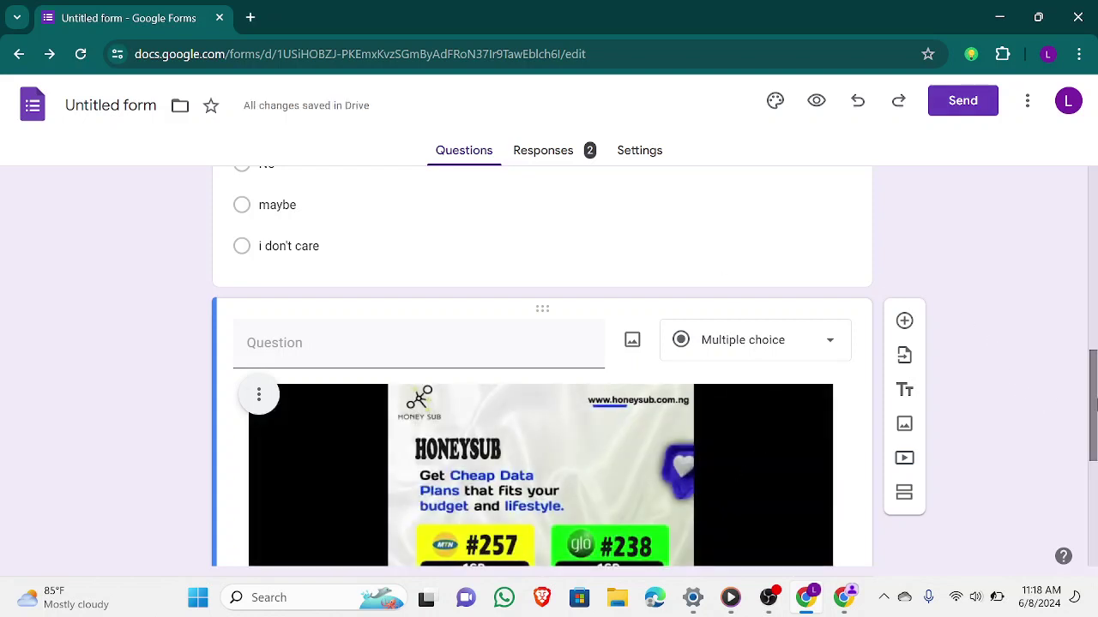
# - Title the question with the flier image "Who owns this website"
pyautogui.moveTo(1096, 404); pyautogui.dragTo(1094, 485)
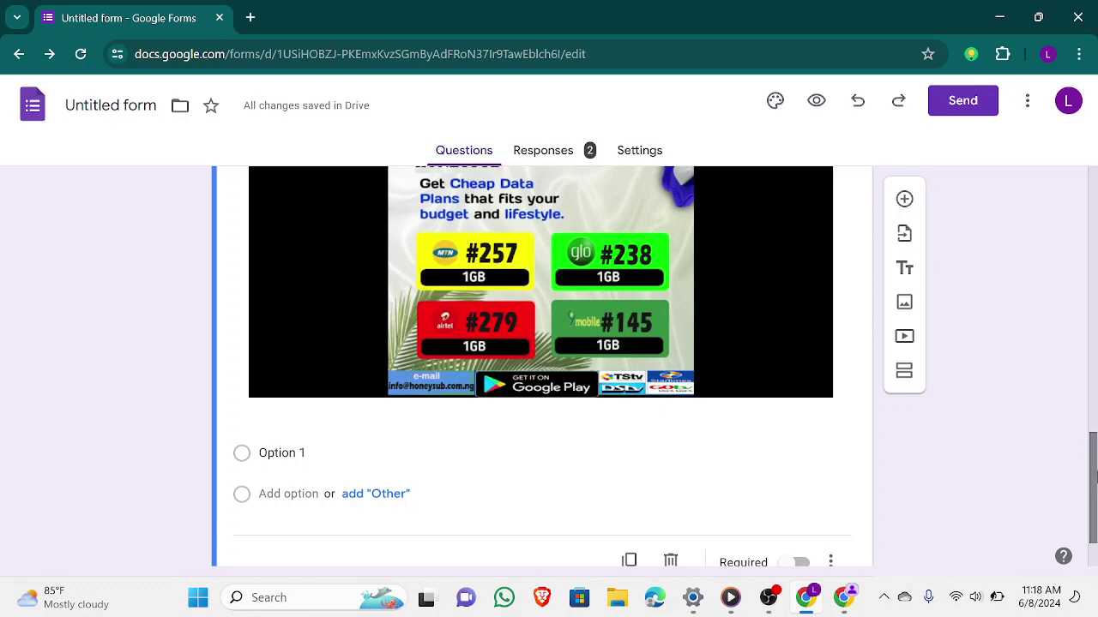
pyautogui.moveTo(1093, 484); pyautogui.dragTo(1093, 416)
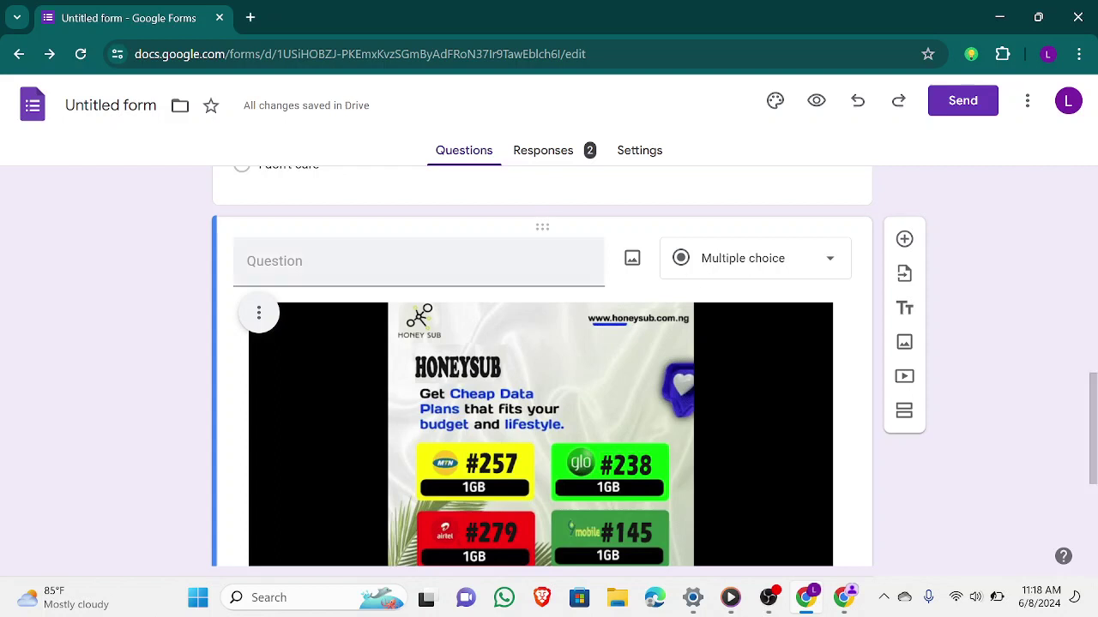
pyautogui.click(361, 262)
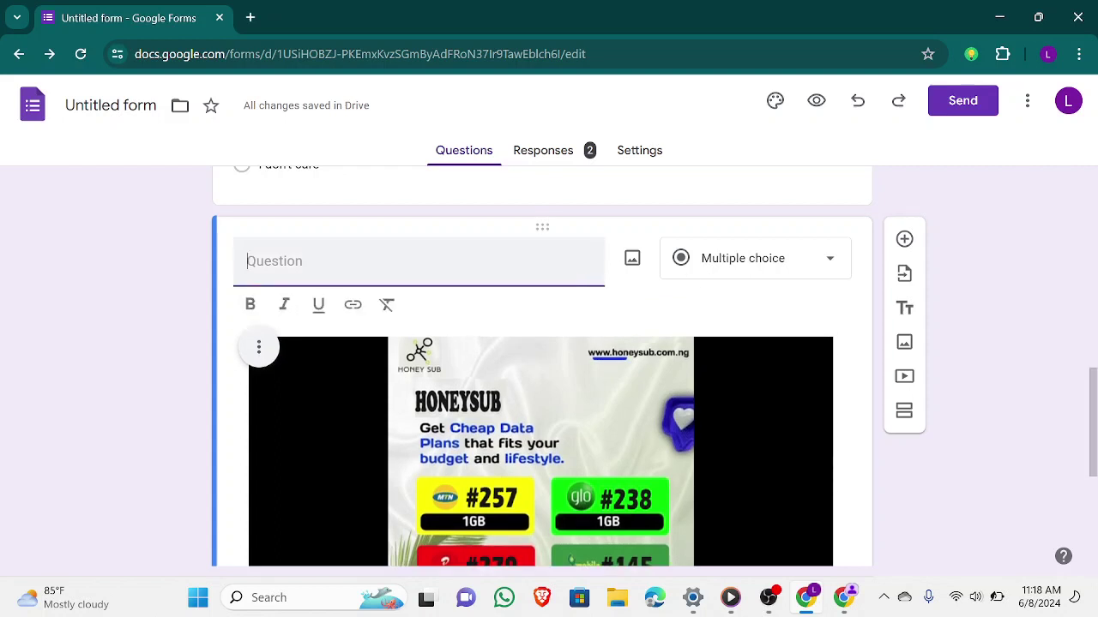
pyautogui.write('Which F')
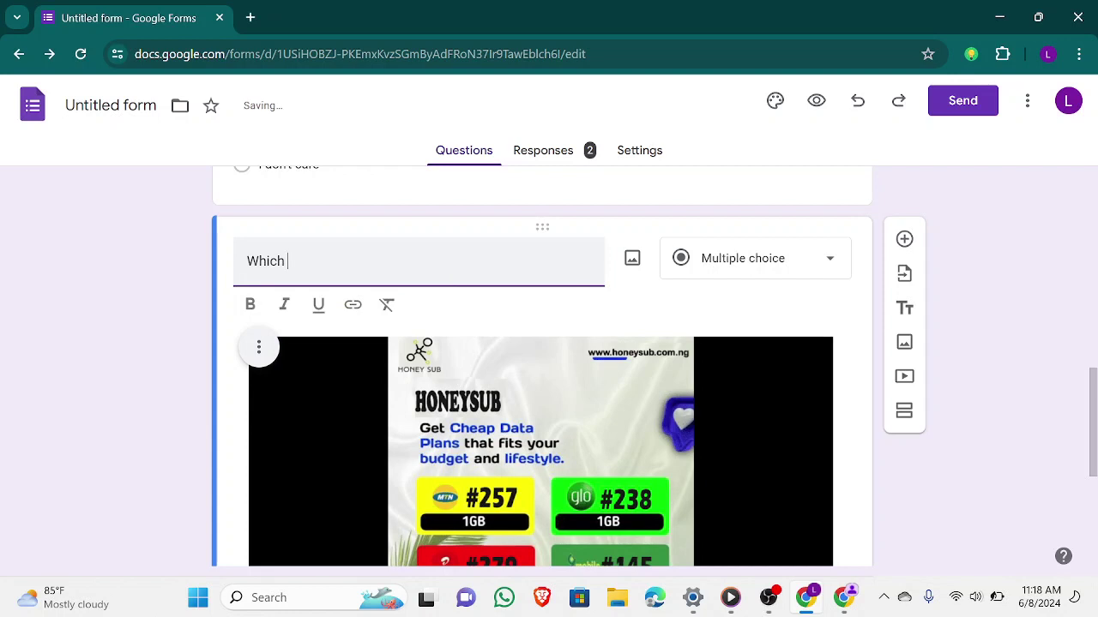
pyautogui.press('BackSpace')
pyautogui.press('BackSpace')
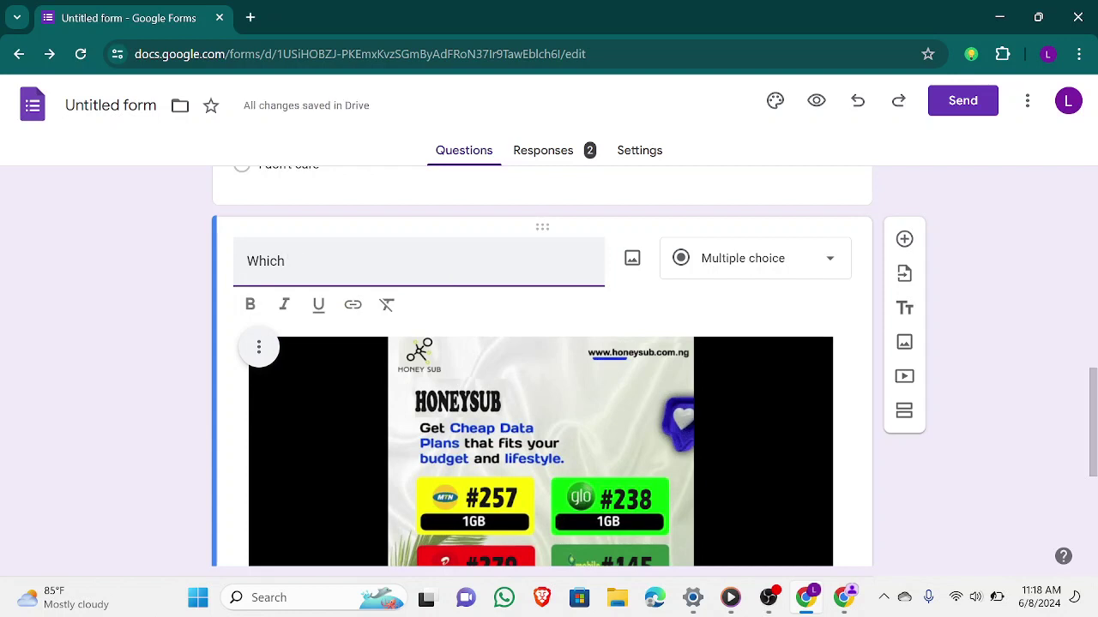
pyautogui.hotkey('ctrl', 'BackSpace')
pyautogui.write('Who owns this website')
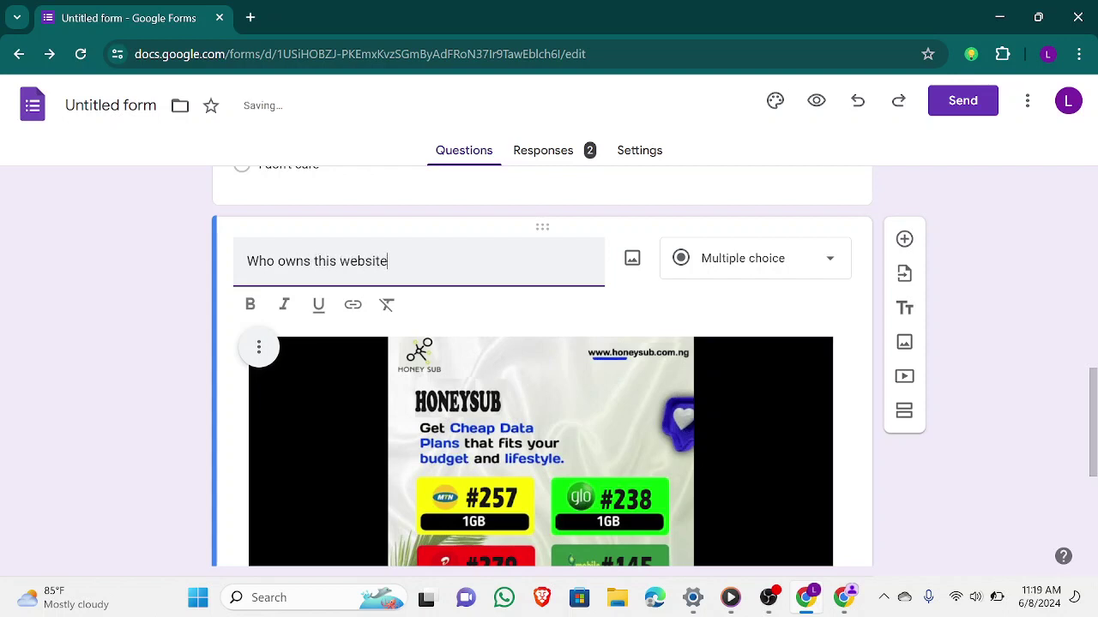
pyautogui.write('?')
pyautogui.press('BackSpace')
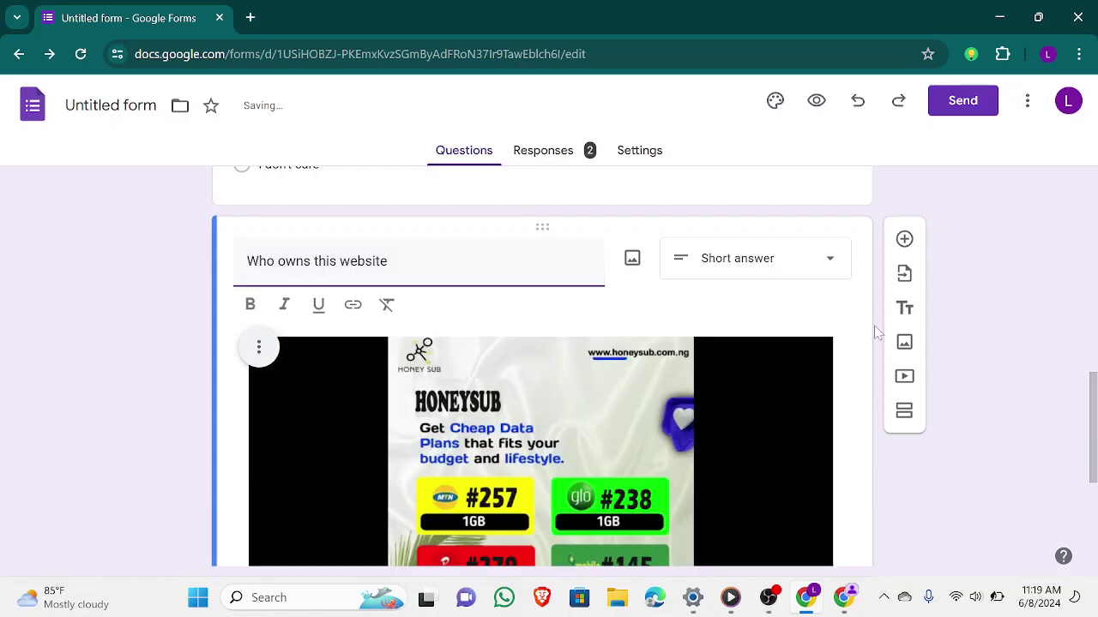
# - Set the answer type of the "Who owns this website" question to Multiple choice
pyautogui.scroll(-3, 1092, 429)
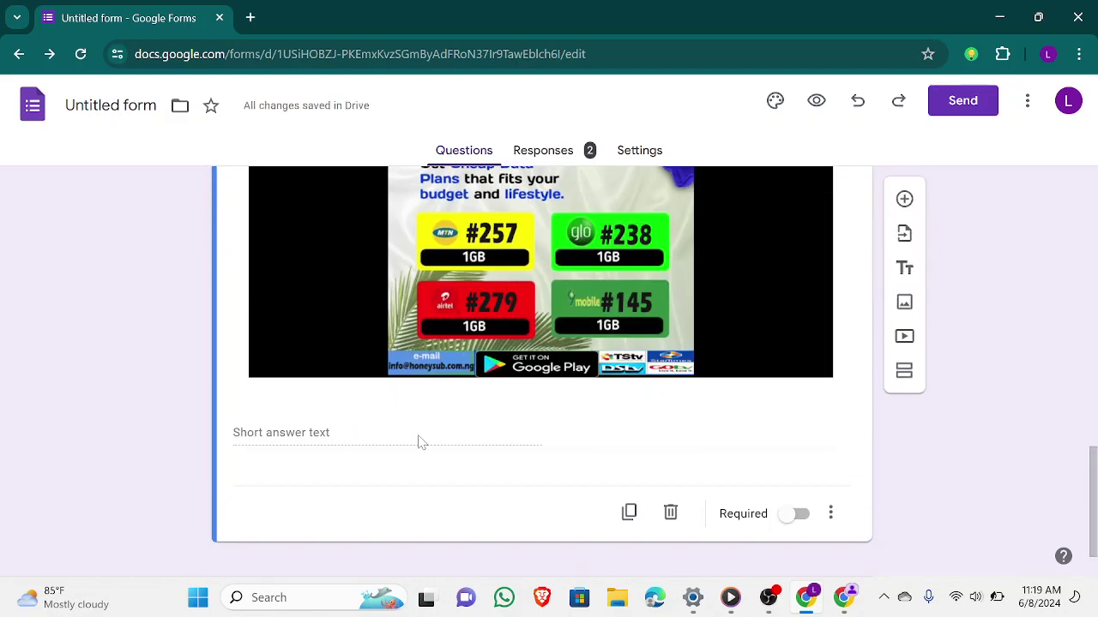
pyautogui.scroll(-1, 421, 442)
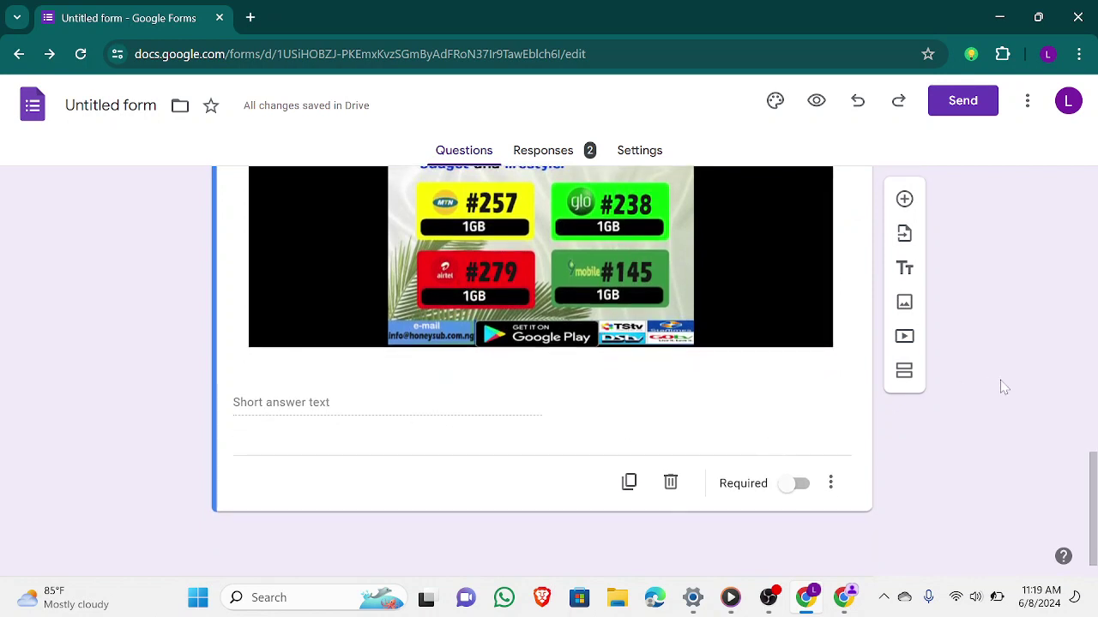
pyautogui.moveTo(1092, 490); pyautogui.dragTo(1088, 430)
pyautogui.click(778, 245)
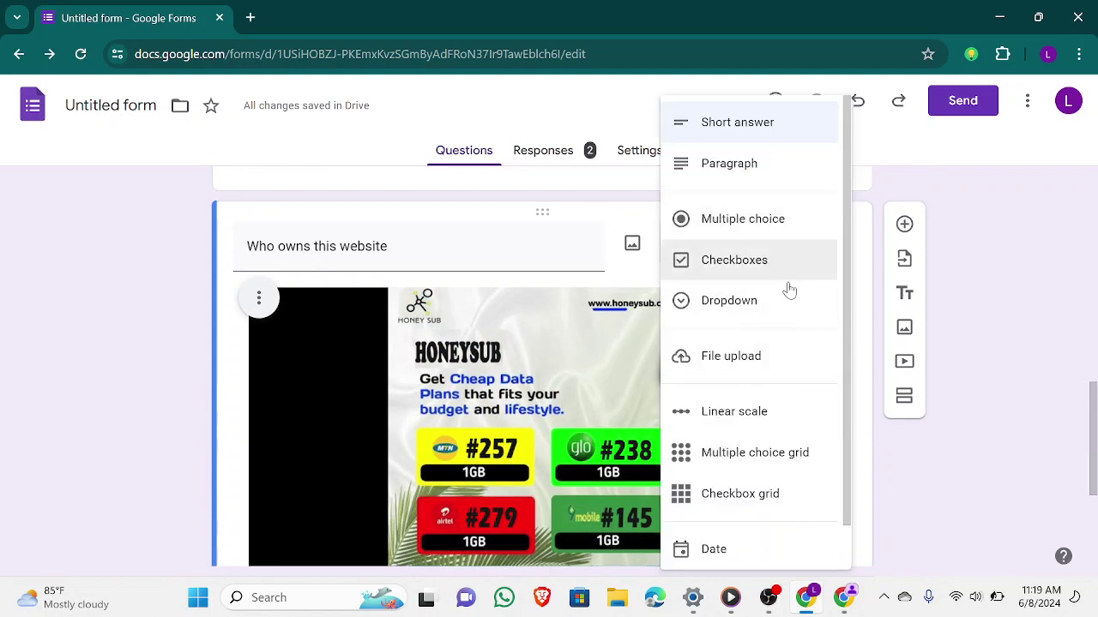
pyautogui.click(766, 219)
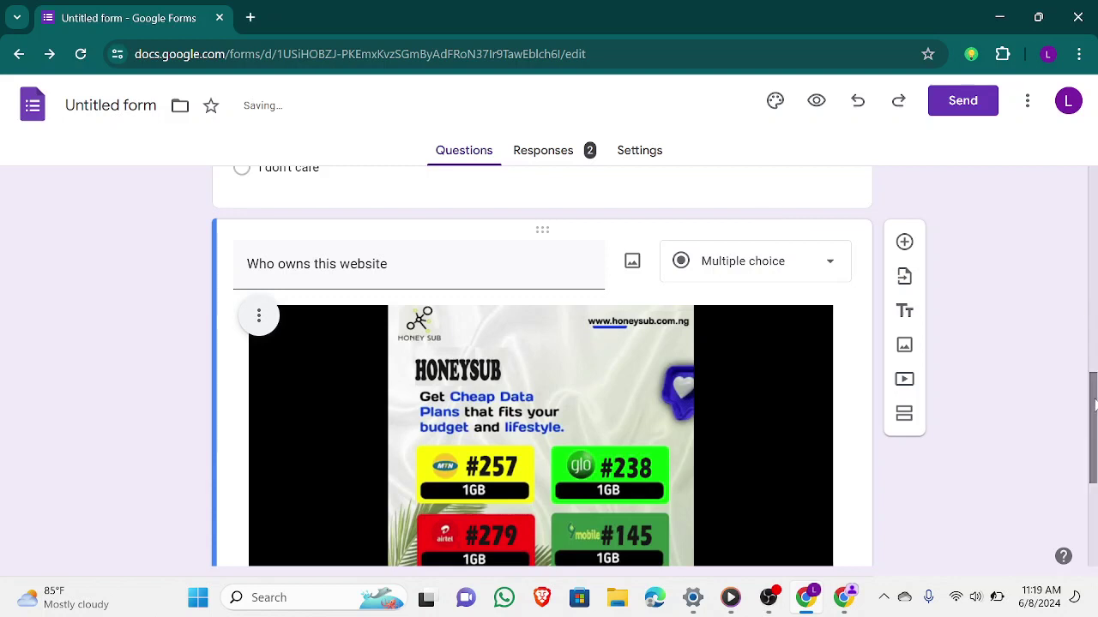
# - Give the "Who owns this website" question the options Olasteve and Honeysub, and make it required
pyautogui.scroll(-3, 283, 392)
pyautogui.click(283, 373)
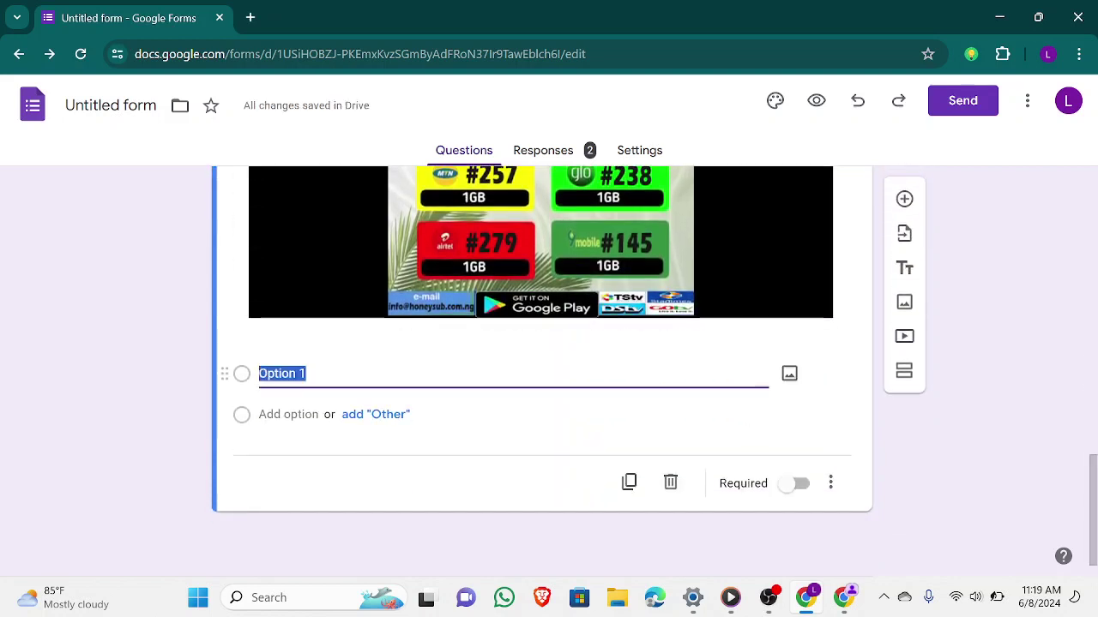
pyautogui.write('Olasteve')
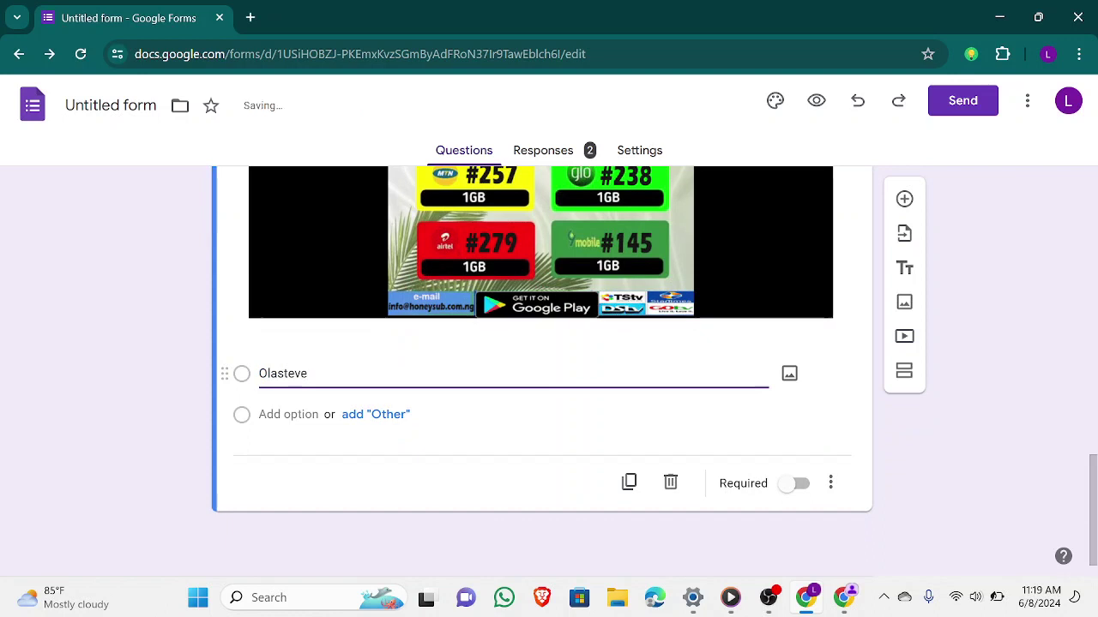
pyautogui.press('Return')
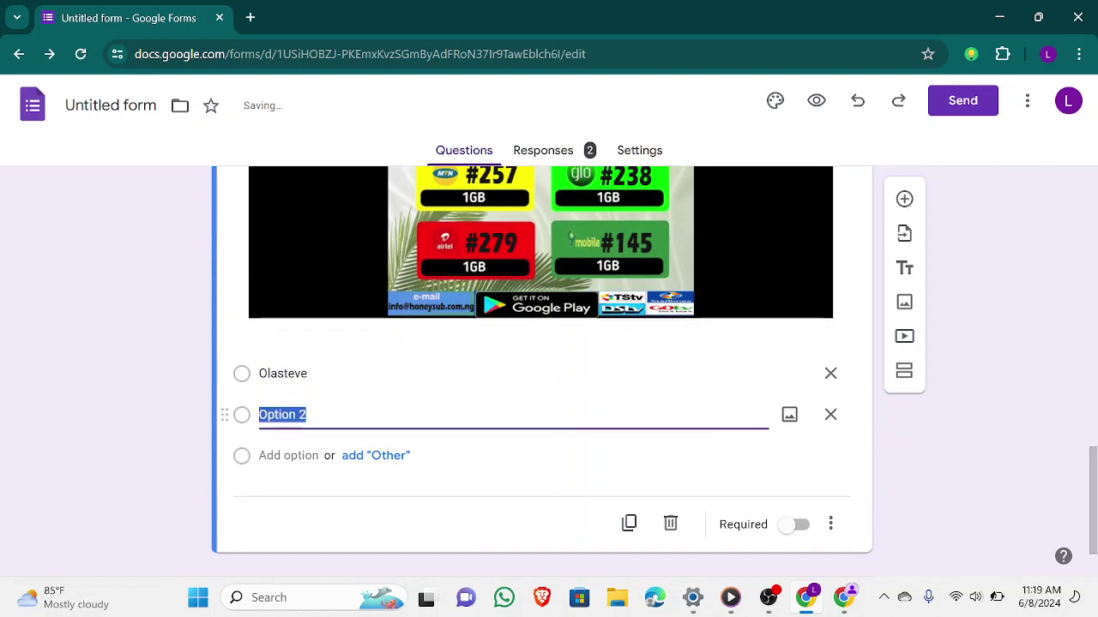
pyautogui.write('Honeysu')
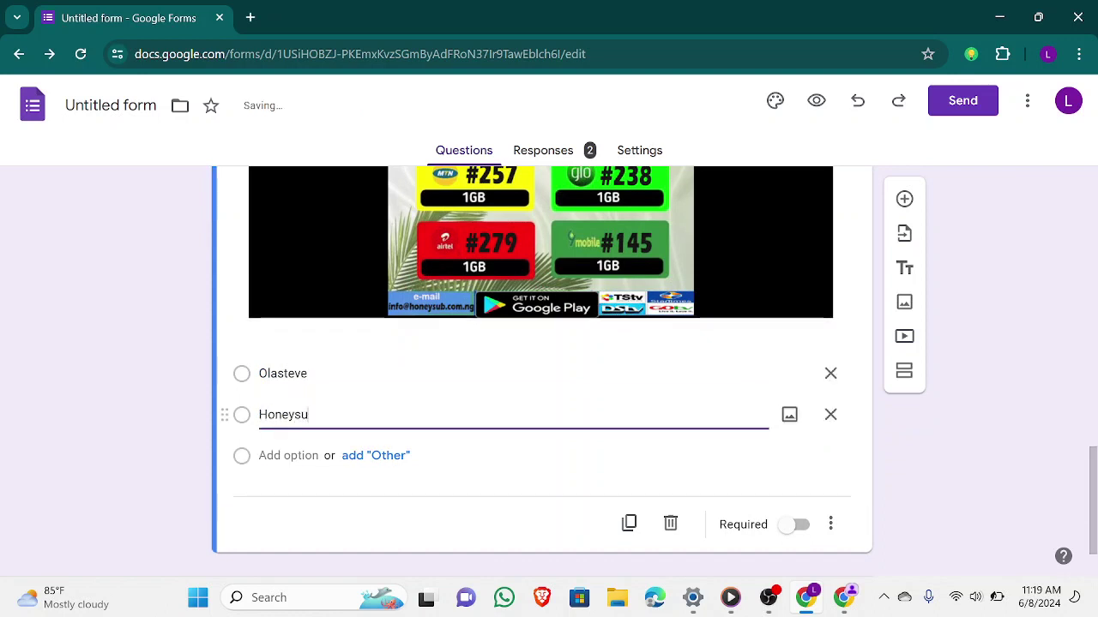
pyautogui.write('b')
pyautogui.click(786, 526)
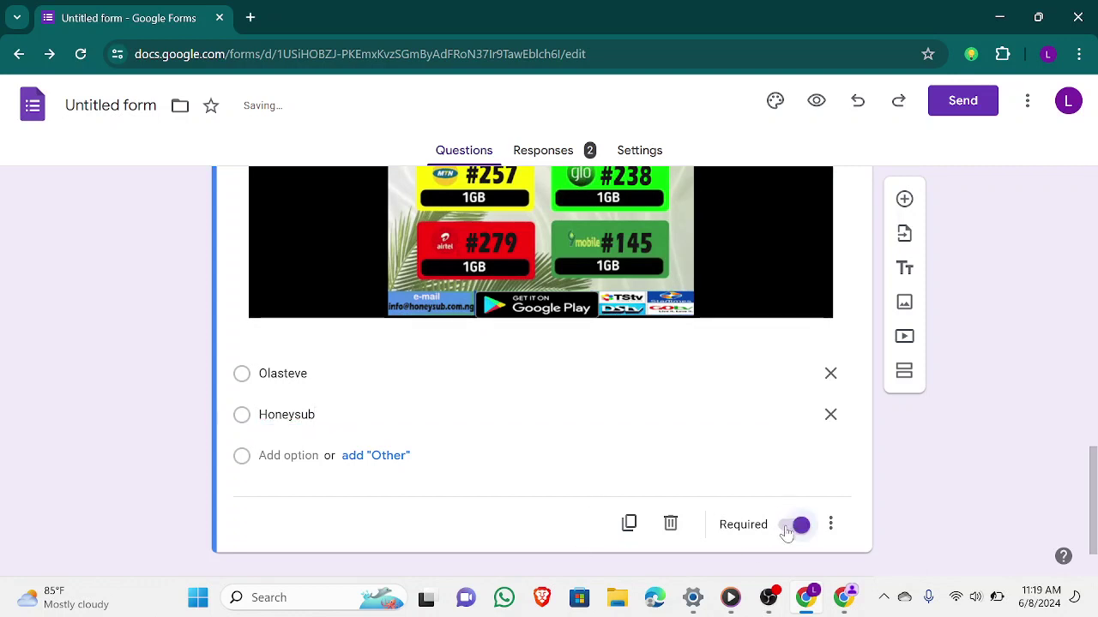
# - Switch to the respondent window and reload the form to check the new "Who owns this website" question
pyautogui.click(844, 602)
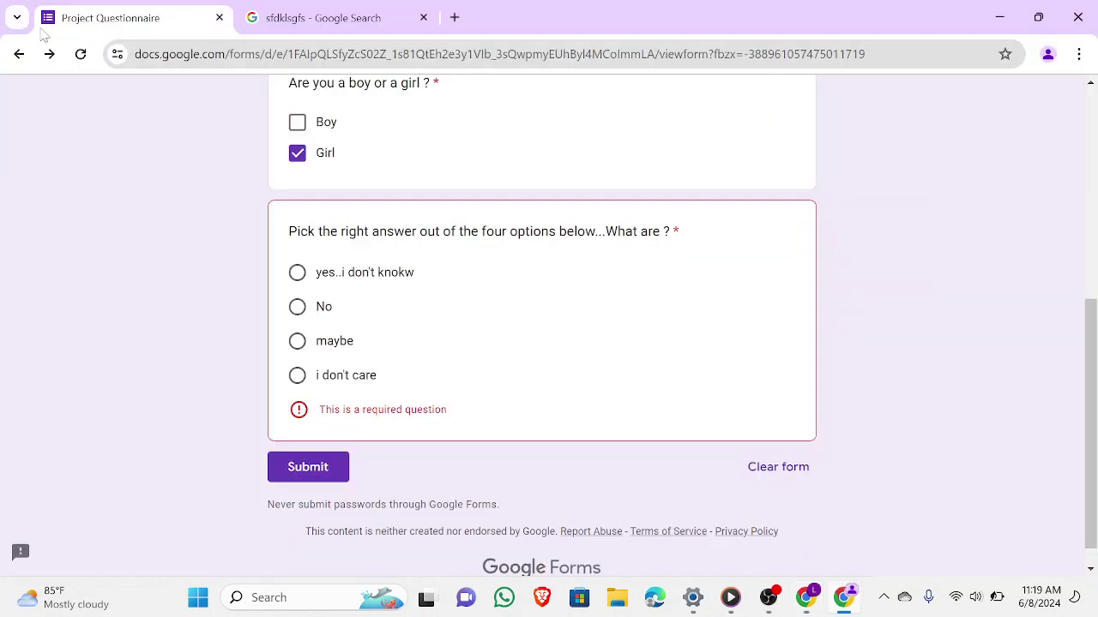
pyautogui.click(83, 54)
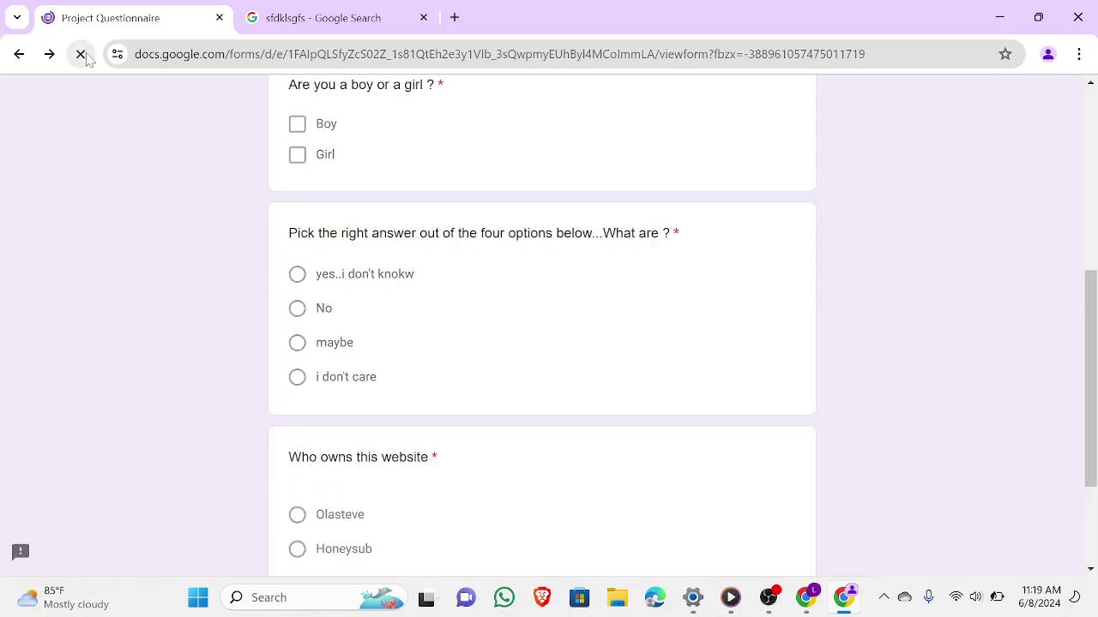
# - Choose Olasteve as the answer to "Who owns this website" in the respondent form and look over the form
pyautogui.moveTo(1091, 273); pyautogui.dragTo(1081, 427)
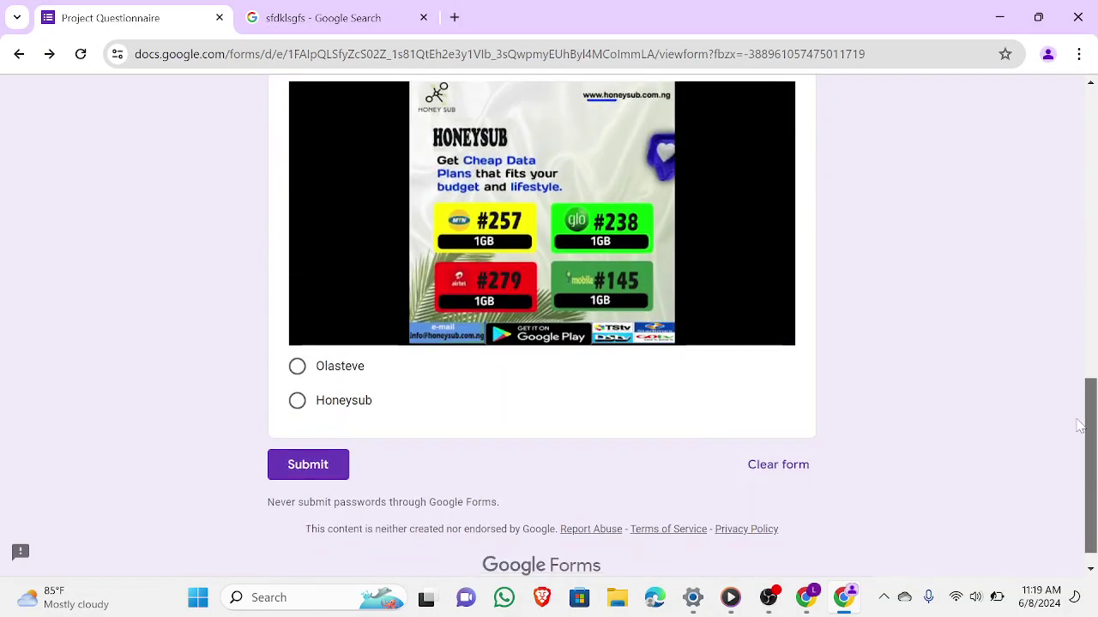
pyautogui.click(317, 372)
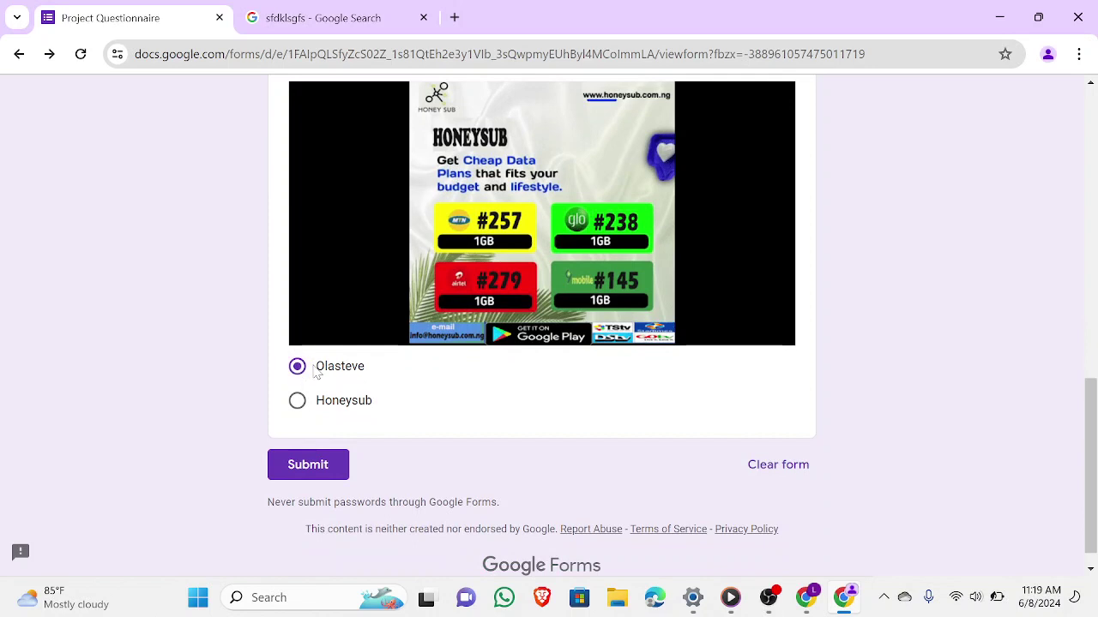
pyautogui.moveTo(1094, 452); pyautogui.dragTo(1094, 144)
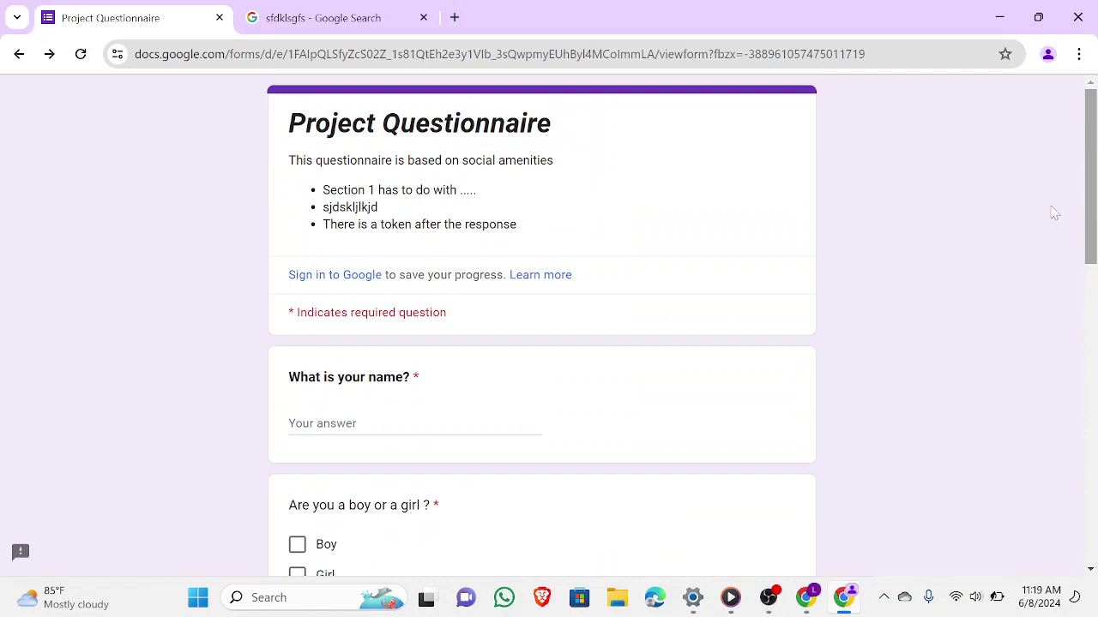
# - Switch back to the form editor and view the summary of the submitted responses
pyautogui.click(806, 598)
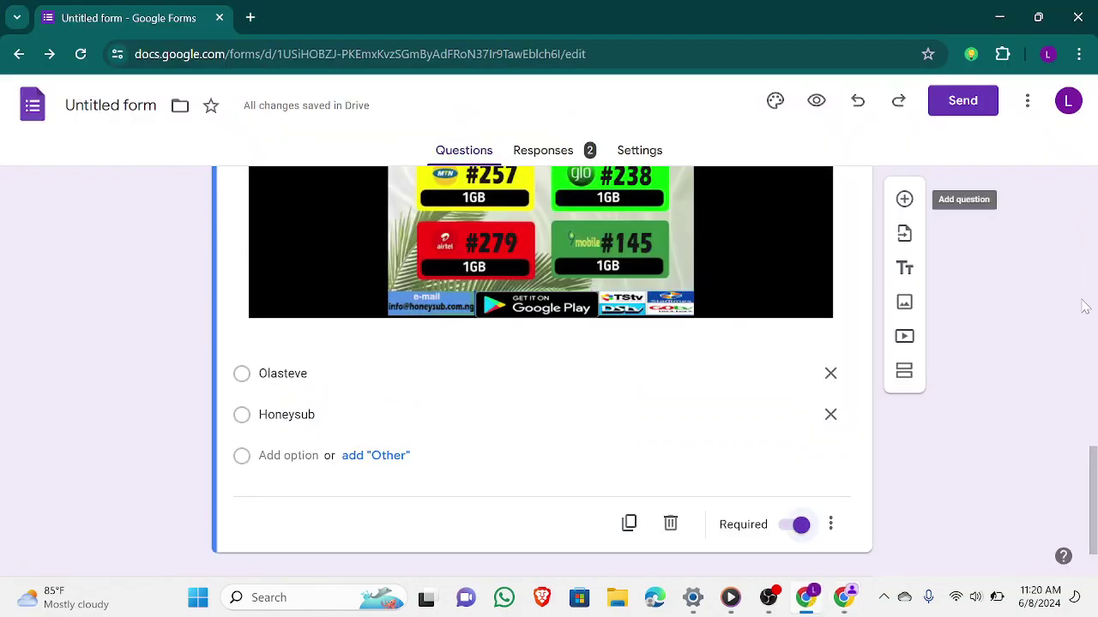
pyautogui.moveTo(1094, 501); pyautogui.dragTo(1095, 127)
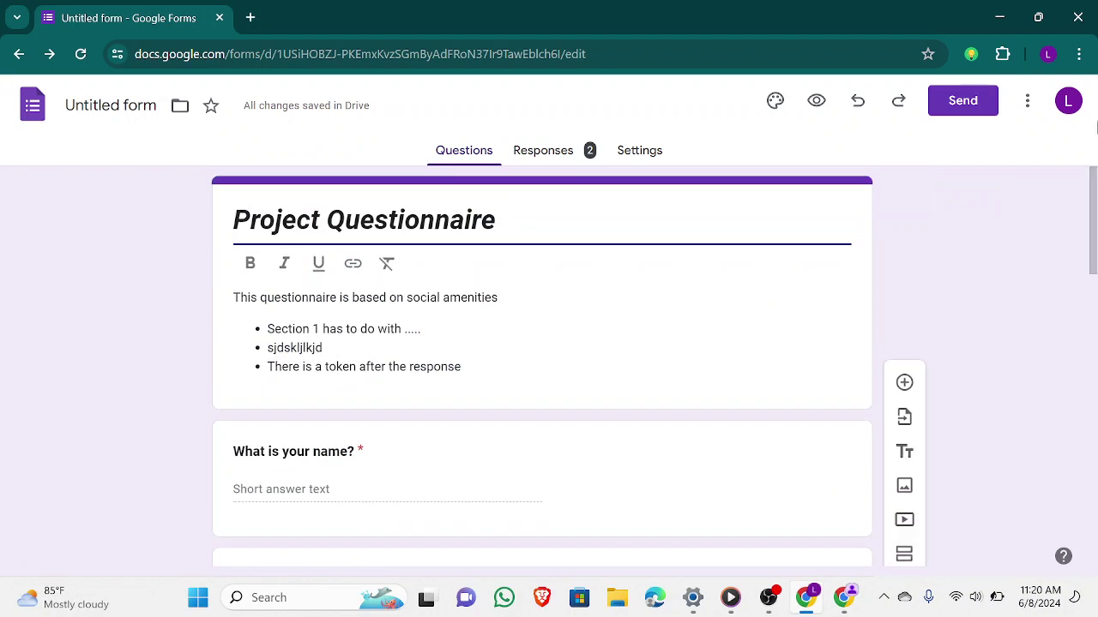
pyautogui.click(550, 159)
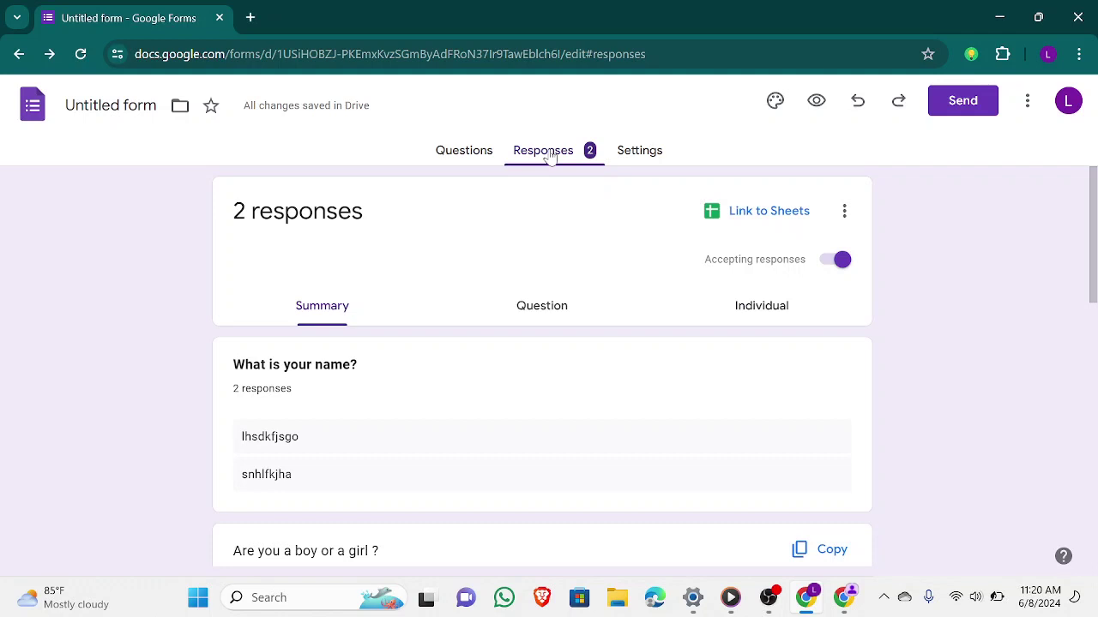
# - Turn the form into a quiz in the form's settings
pyautogui.click(640, 152)
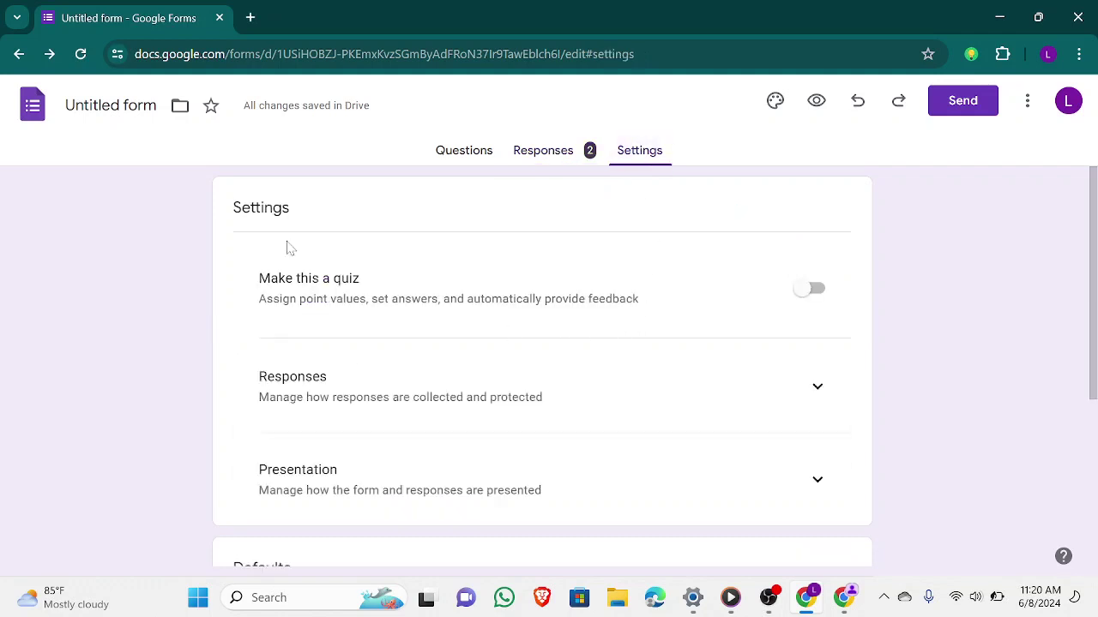
pyautogui.tripleClick(288, 281)
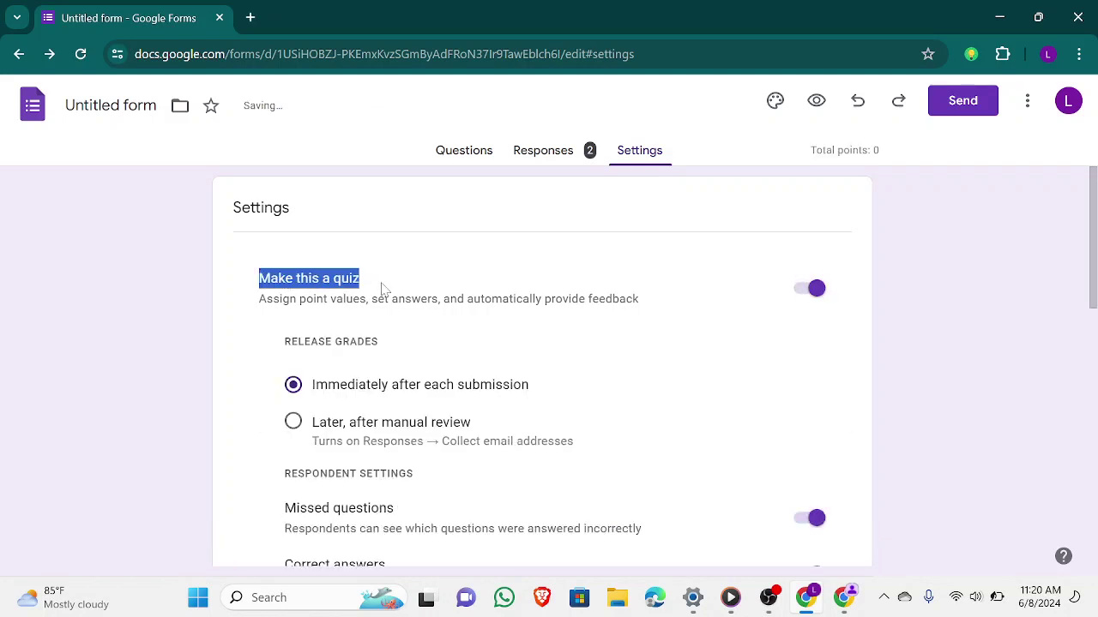
pyautogui.click(600, 265)
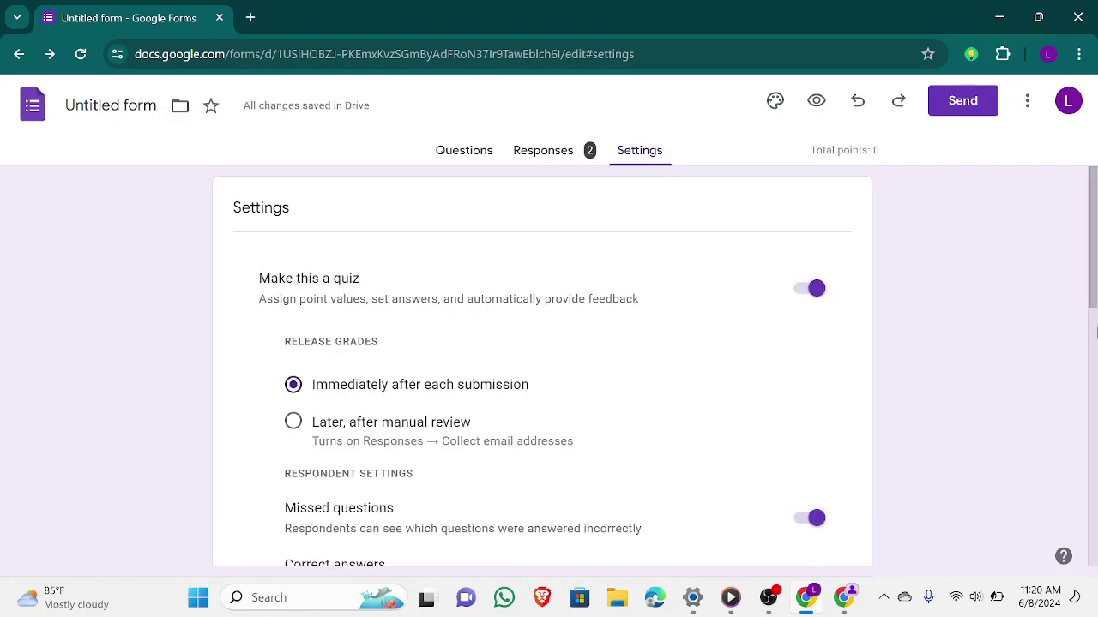
# - Review the quiz options and set grades to be released later, after manual review
pyautogui.moveTo(1095, 261); pyautogui.dragTo(1096, 303)
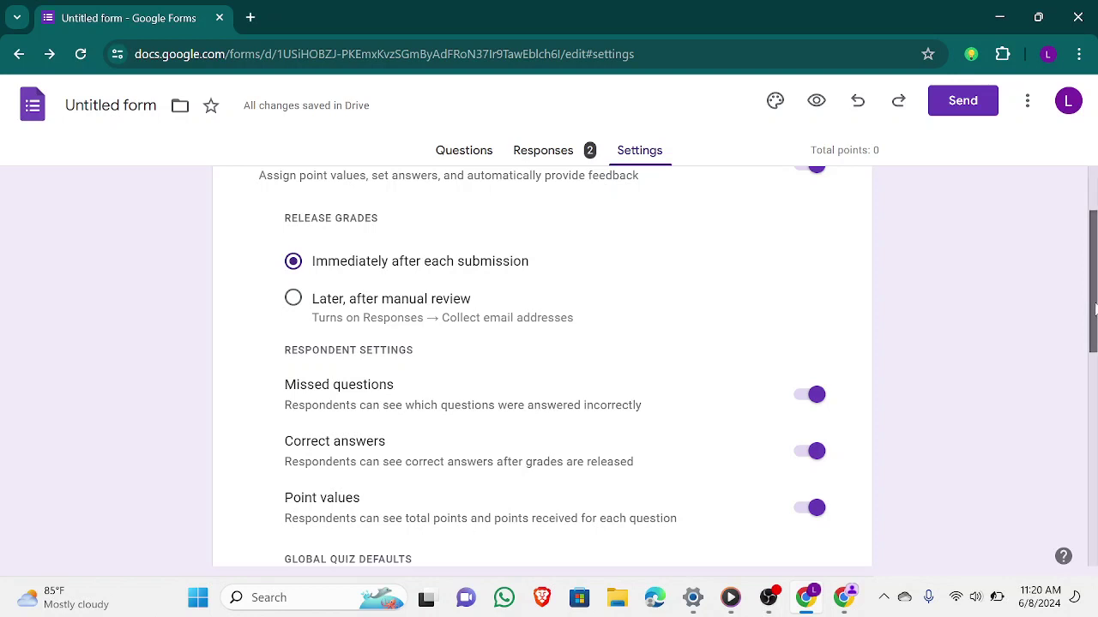
pyautogui.moveTo(1094, 309); pyautogui.dragTo(1082, 236)
pyautogui.scroll(-1, 1082, 236)
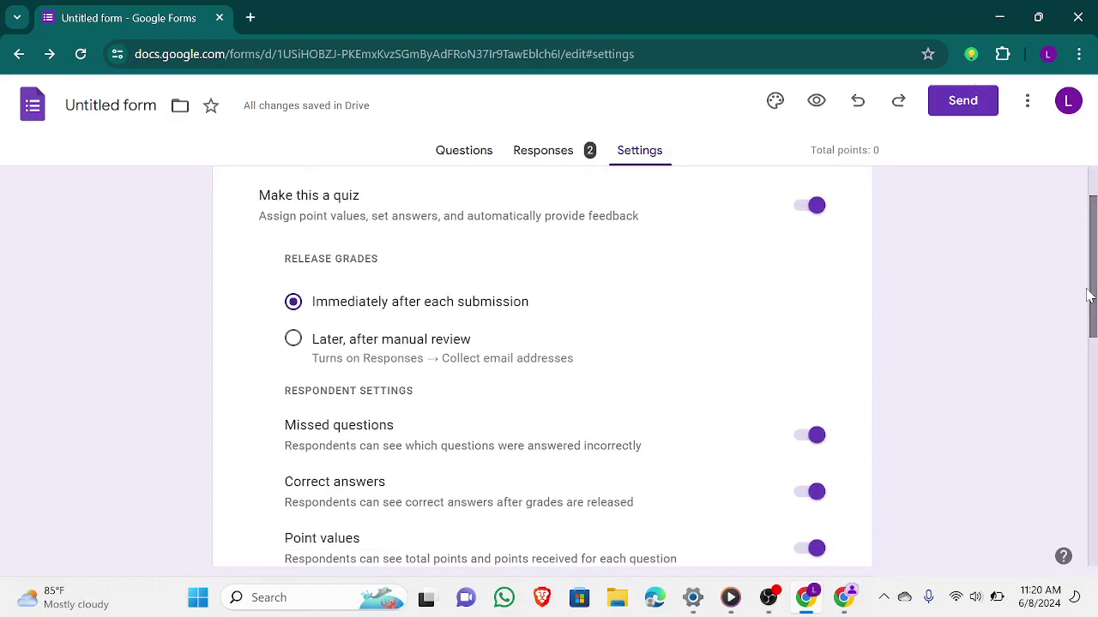
pyautogui.click(356, 364)
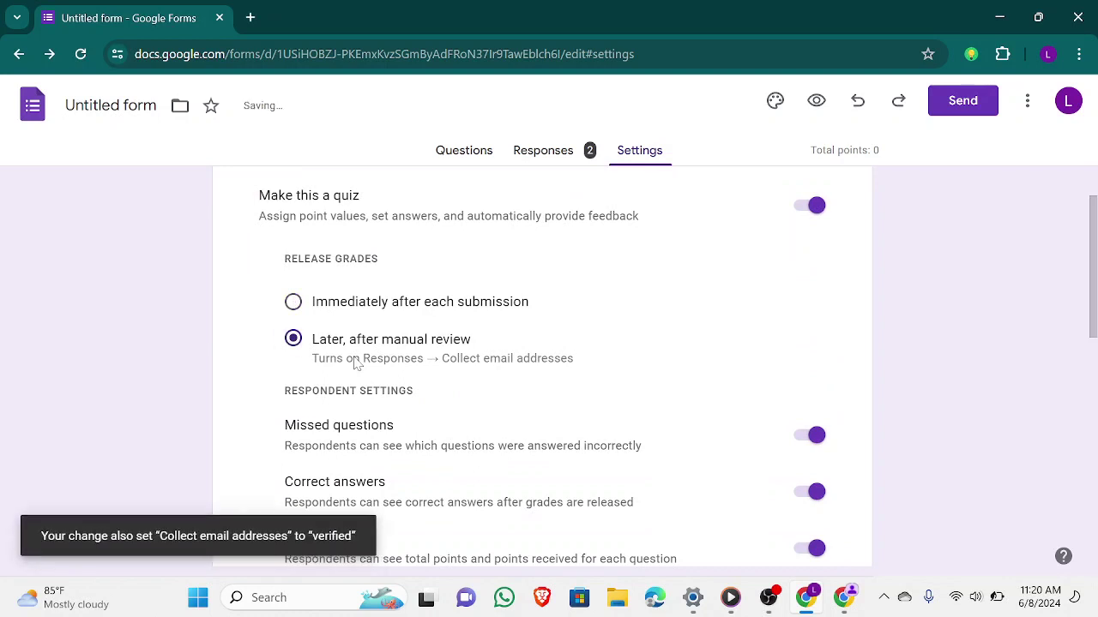
# - Set the default question point value to 5 points and look over the remaining settings
pyautogui.moveTo(1086, 330); pyautogui.dragTo(1094, 415)
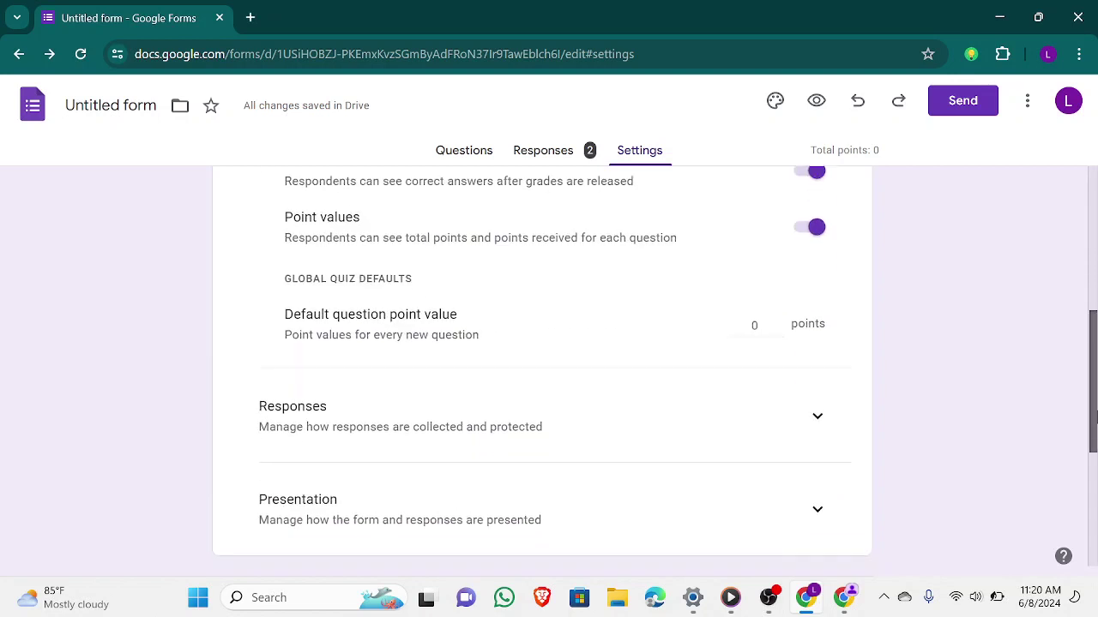
pyautogui.click(755, 325)
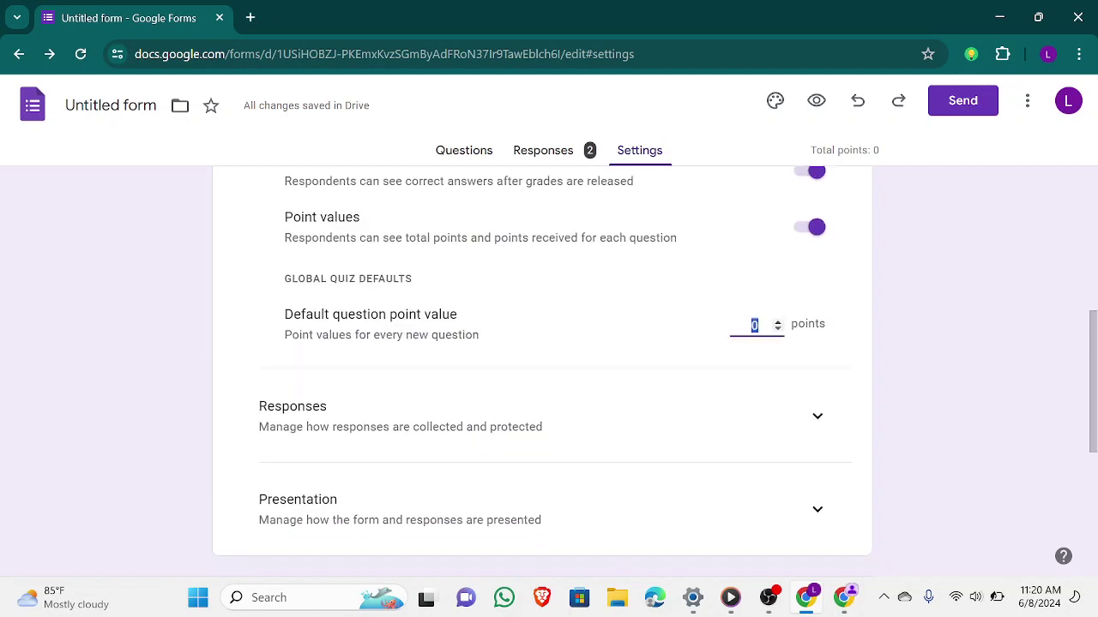
pyautogui.write('5')
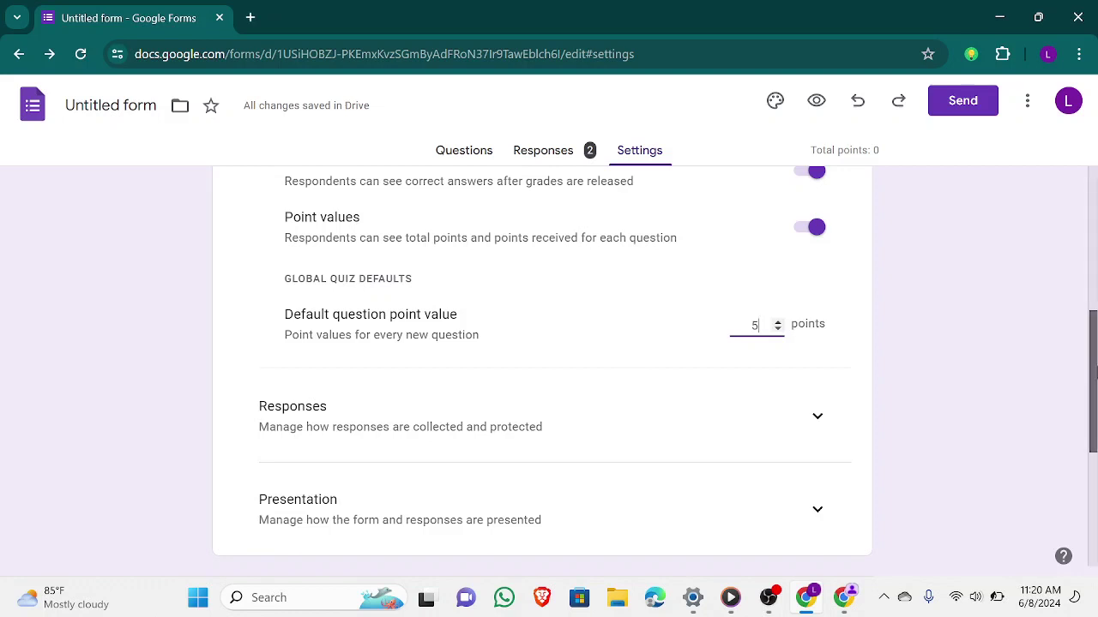
pyautogui.moveTo(1093, 375); pyautogui.dragTo(1094, 493)
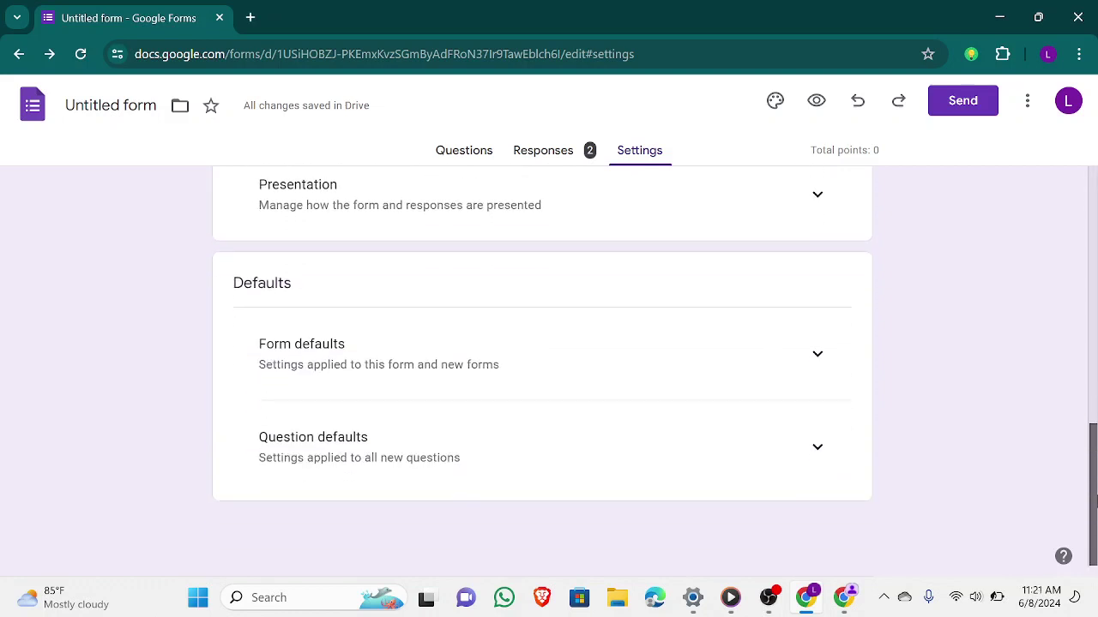
pyautogui.moveTo(1094, 502); pyautogui.dragTo(1085, 153)
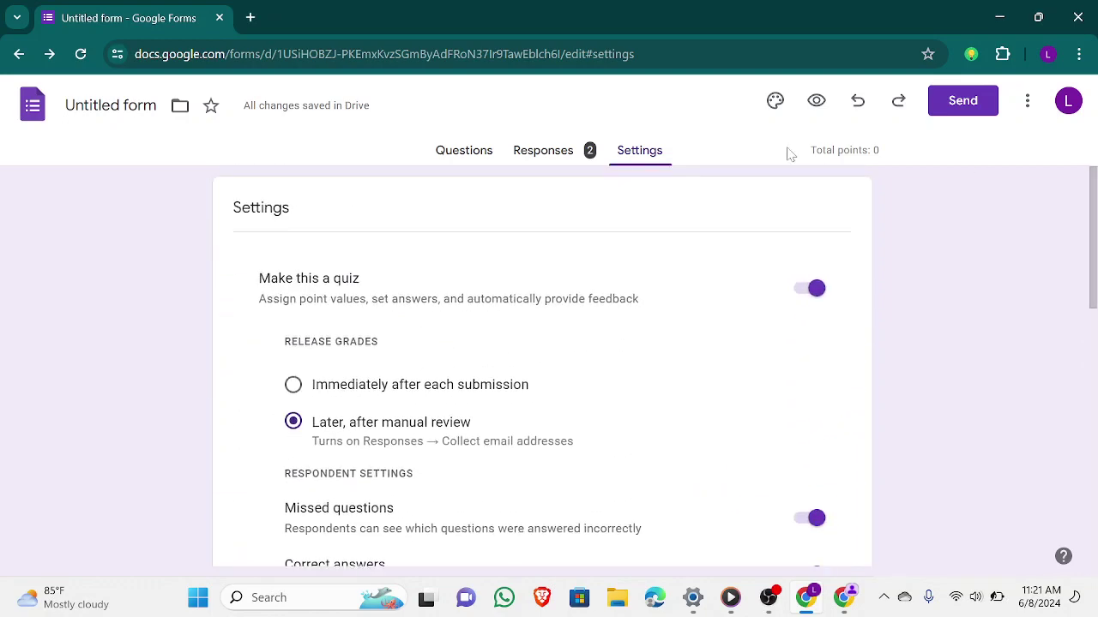
pyautogui.moveTo(1093, 214); pyautogui.dragTo(1083, 170)
# - Return to the form's questions and open the answer key of the "Are you a boy or a girl ?" question
pyautogui.click(468, 158)
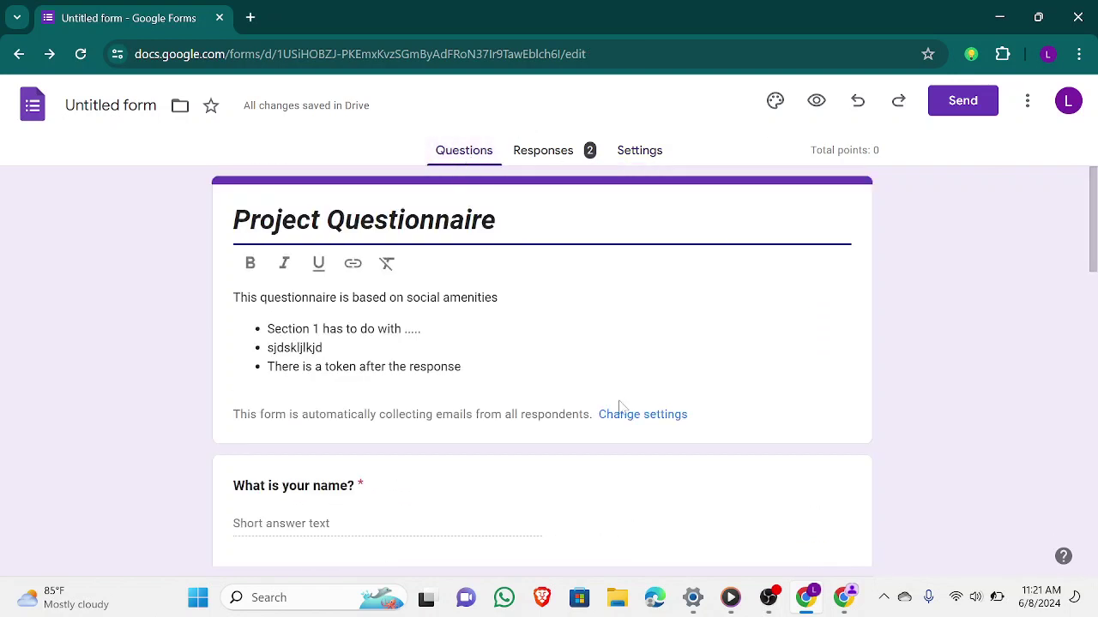
pyautogui.moveTo(1093, 231); pyautogui.dragTo(1093, 315)
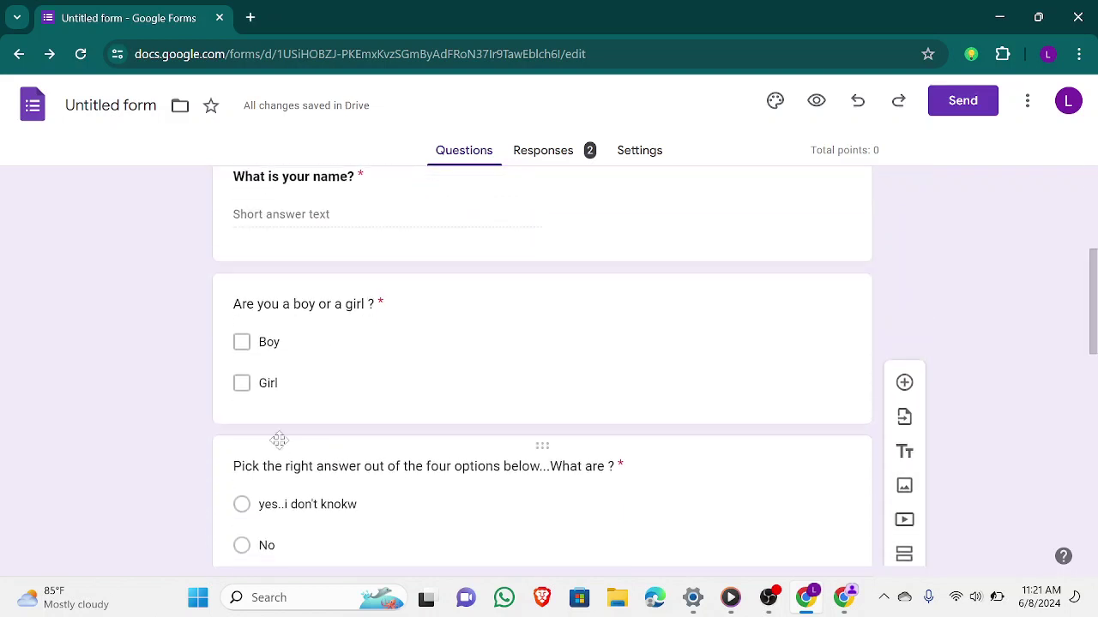
pyautogui.click(544, 382)
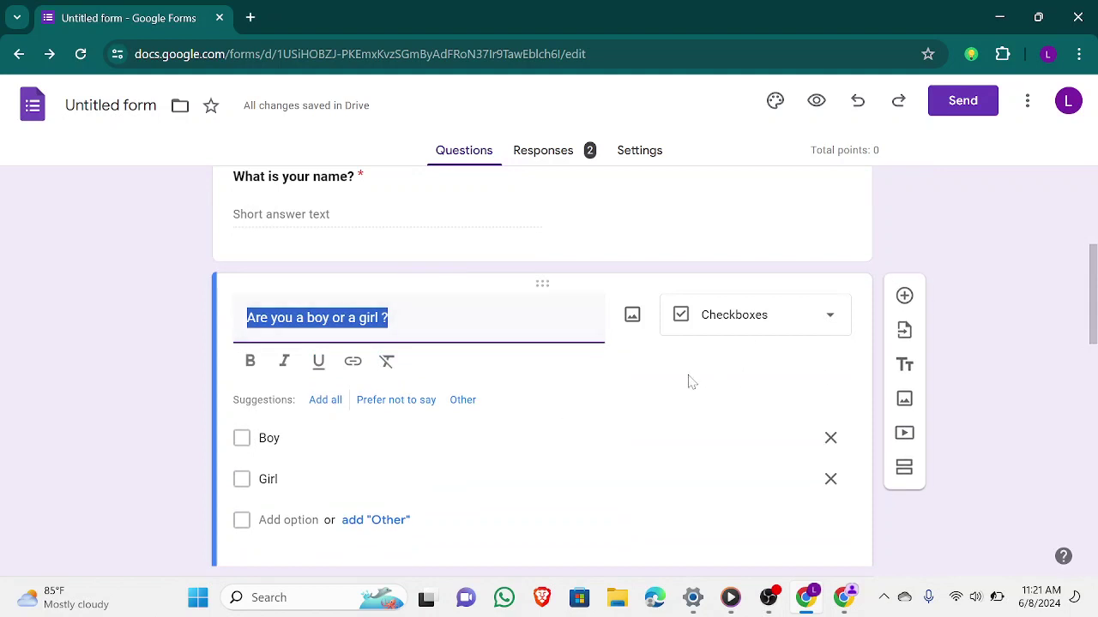
pyautogui.moveTo(1093, 273); pyautogui.dragTo(1096, 319)
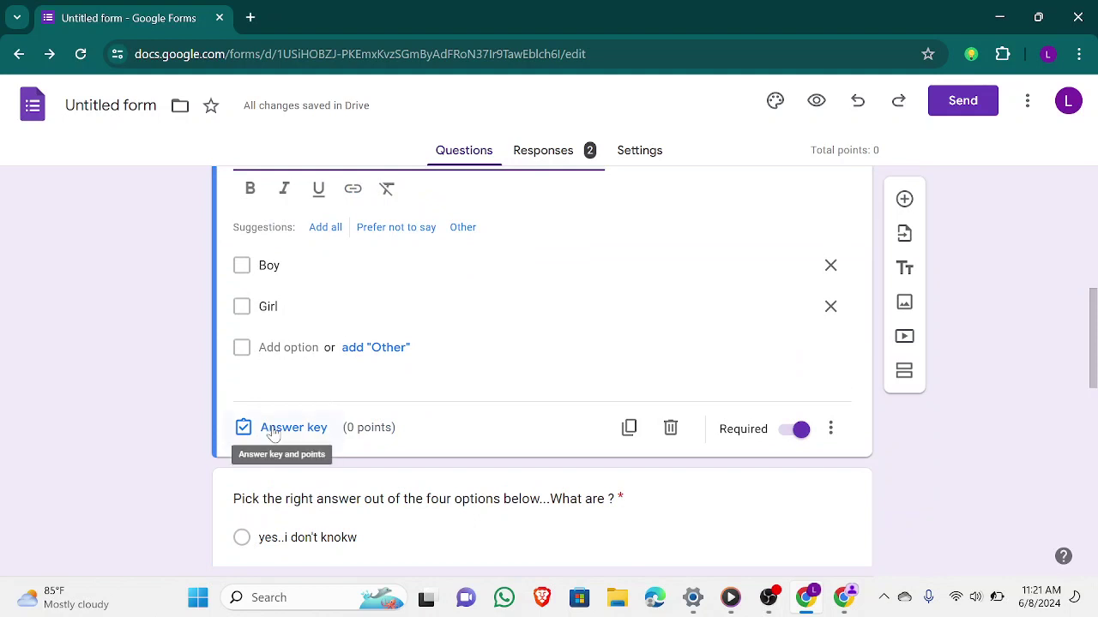
pyautogui.click(273, 431)
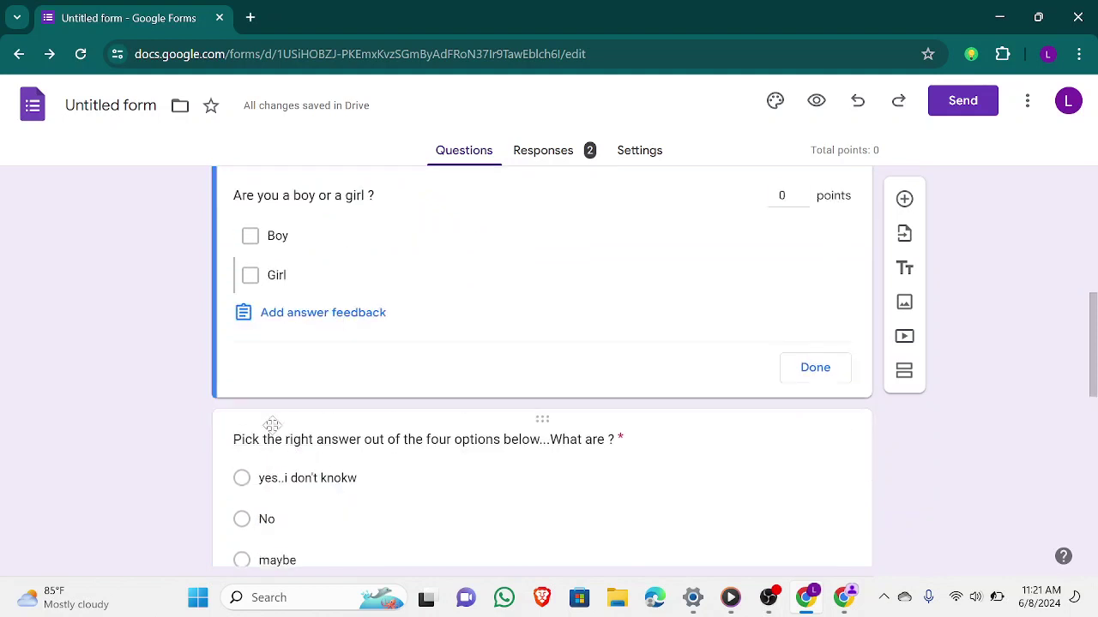
pyautogui.click(302, 315)
# - Open the answer key of the "What is your name?" question
pyautogui.moveTo(1093, 362); pyautogui.dragTo(1093, 233)
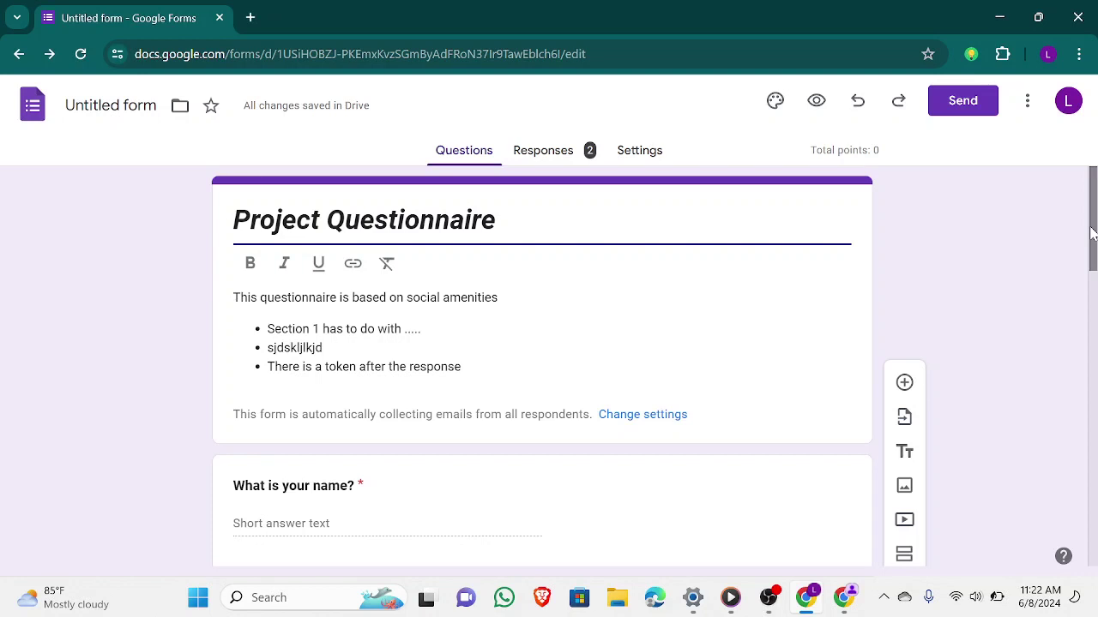
pyautogui.moveTo(1092, 233); pyautogui.dragTo(1092, 304)
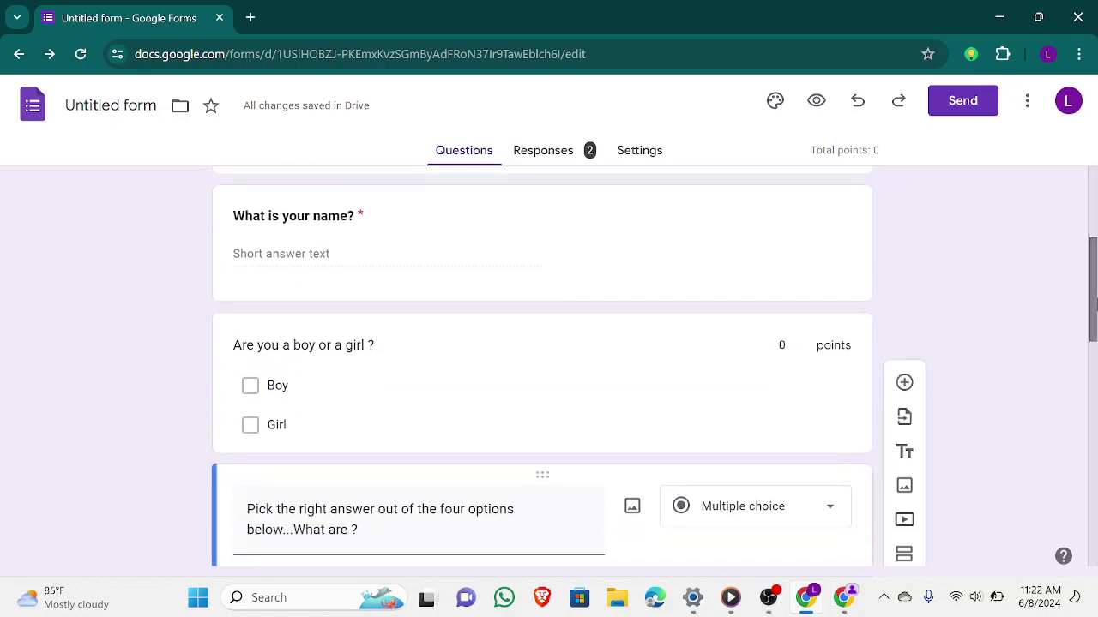
pyautogui.click(448, 198)
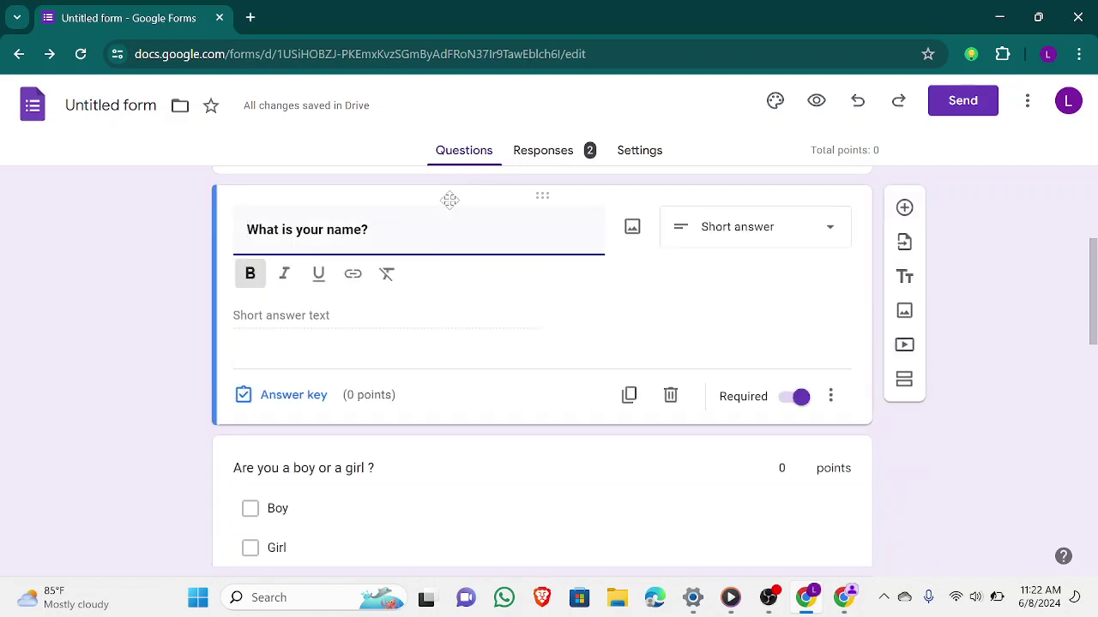
pyautogui.click(324, 324)
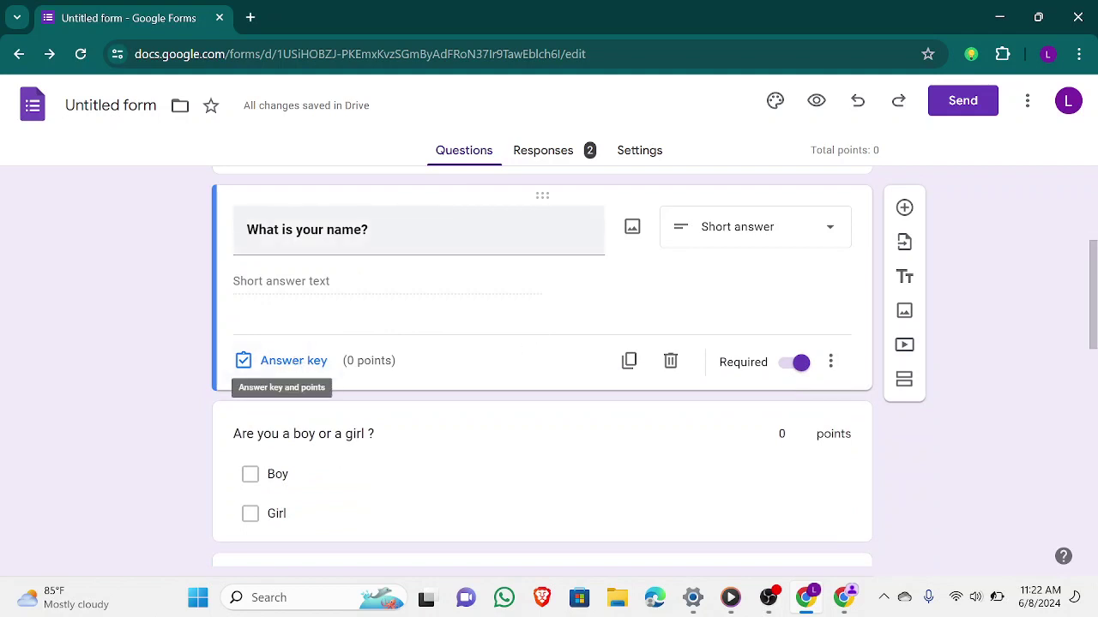
pyautogui.click(322, 231)
pyautogui.click(318, 321)
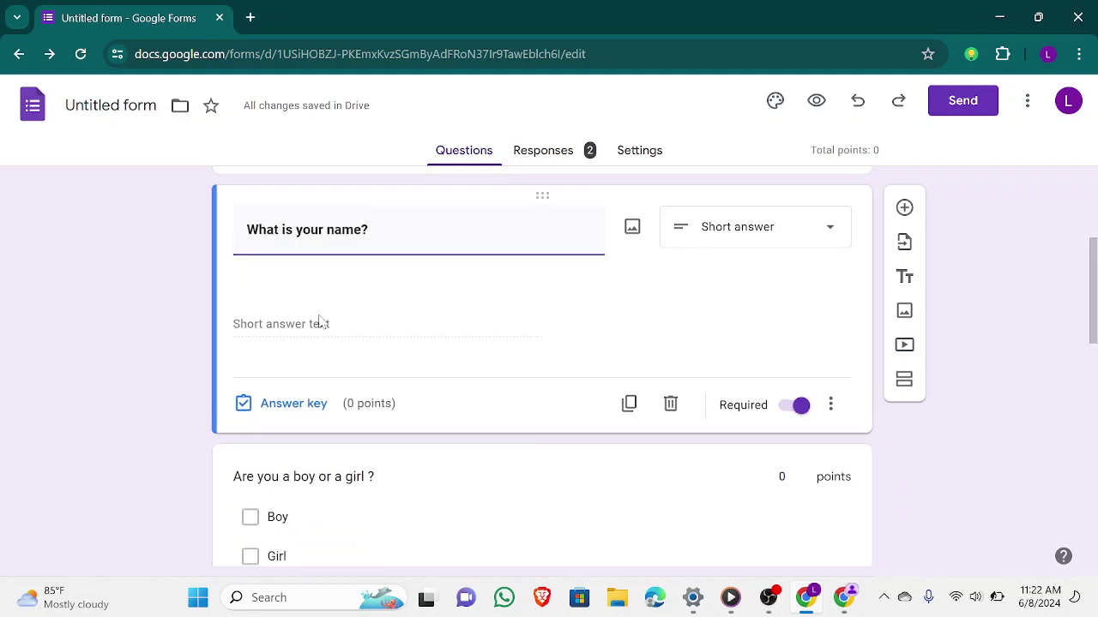
pyautogui.click(314, 363)
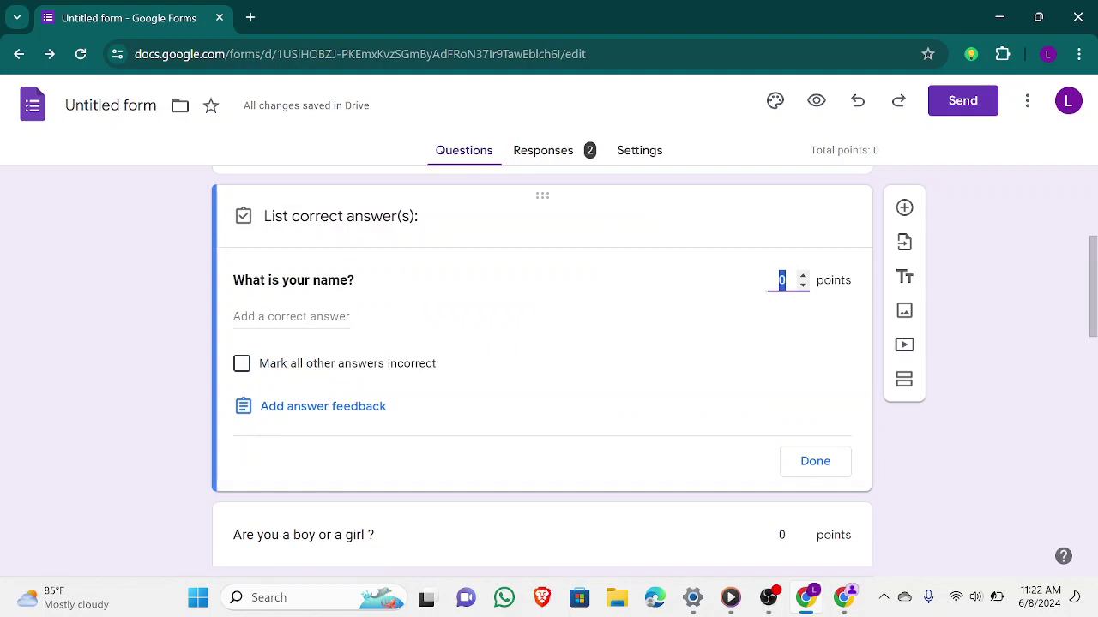
# - Add the first name as three correct answers to "What is your name?": with an initial capital, all lowercase and all uppercase
pyautogui.click(305, 322)
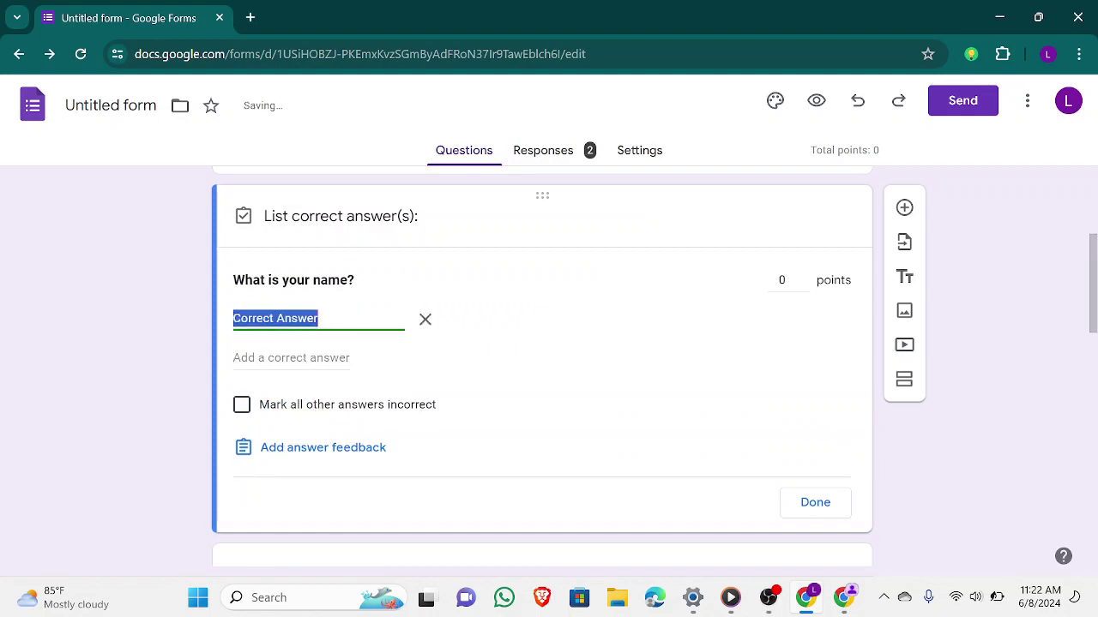
pyautogui.press('BackSpace')
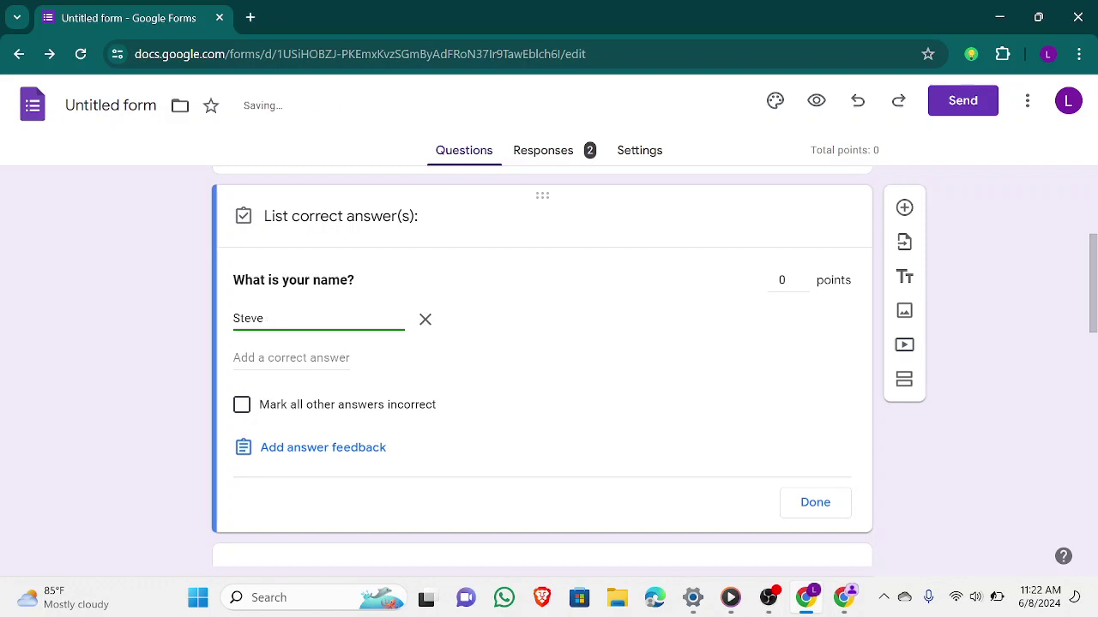
pyautogui.click(302, 355)
pyautogui.click(292, 357)
pyautogui.write('ste')
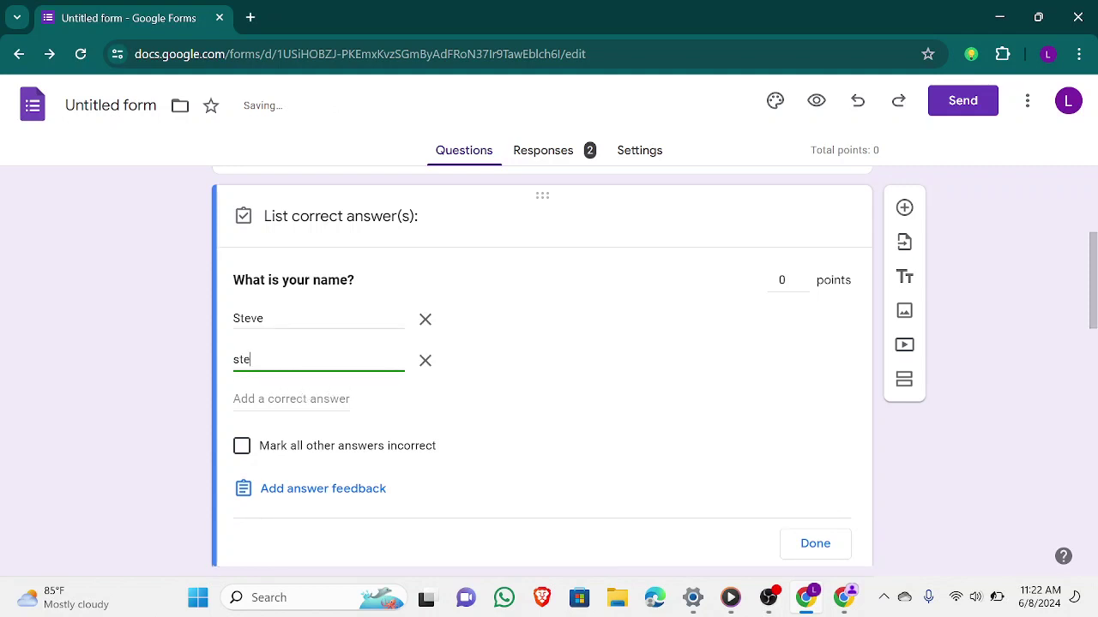
pyautogui.write('ve')
pyautogui.click(292, 399)
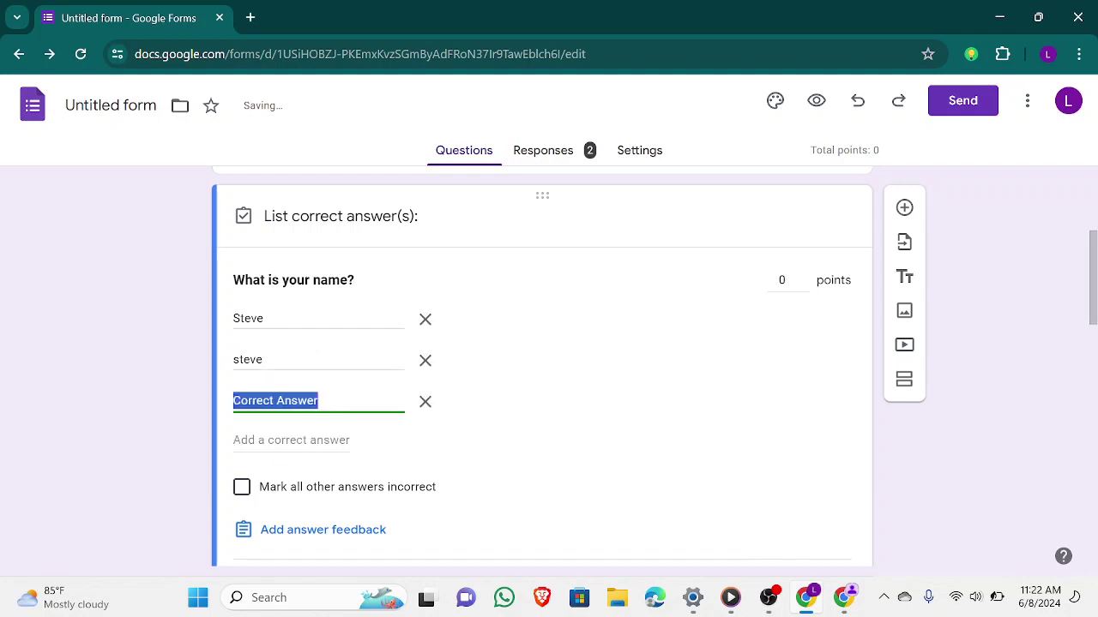
pyautogui.write('STEVE')
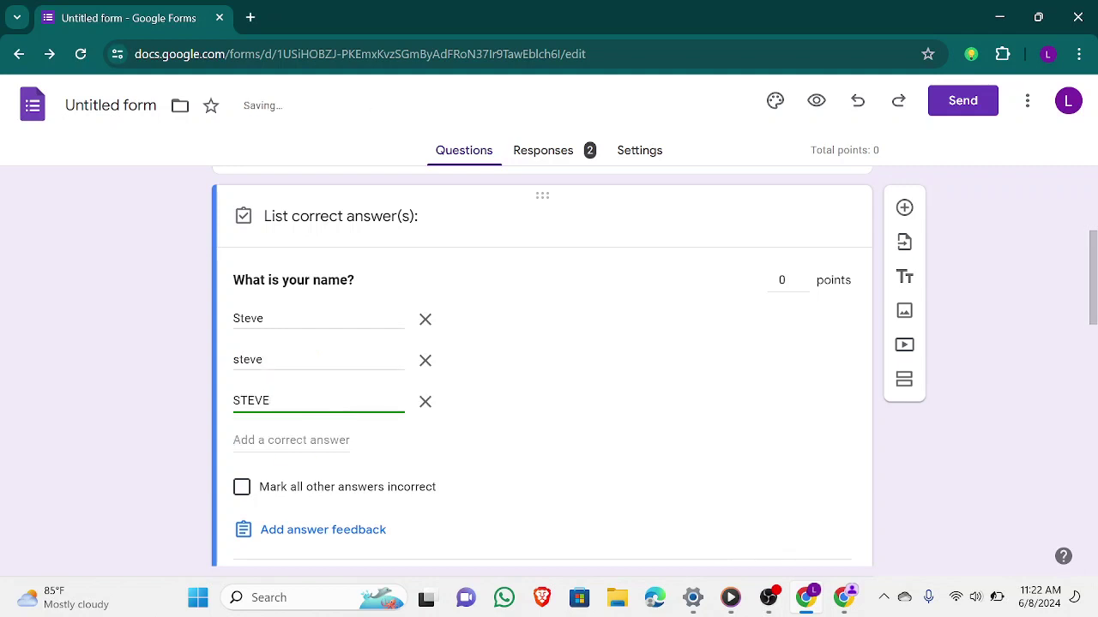
pyautogui.click(1027, 507)
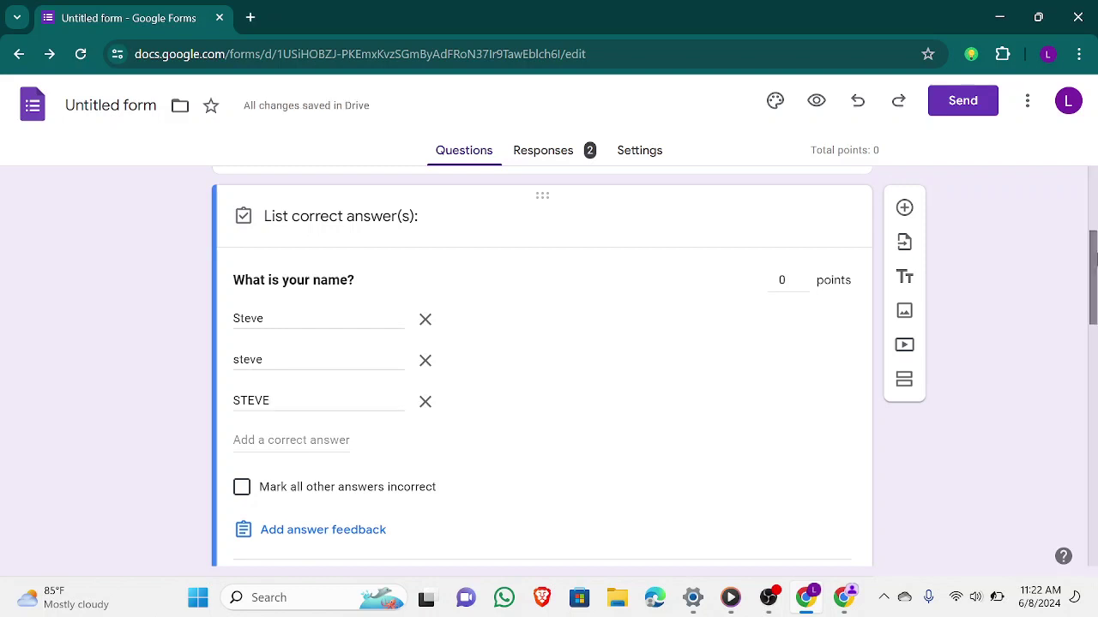
pyautogui.moveTo(1094, 249); pyautogui.dragTo(1094, 324)
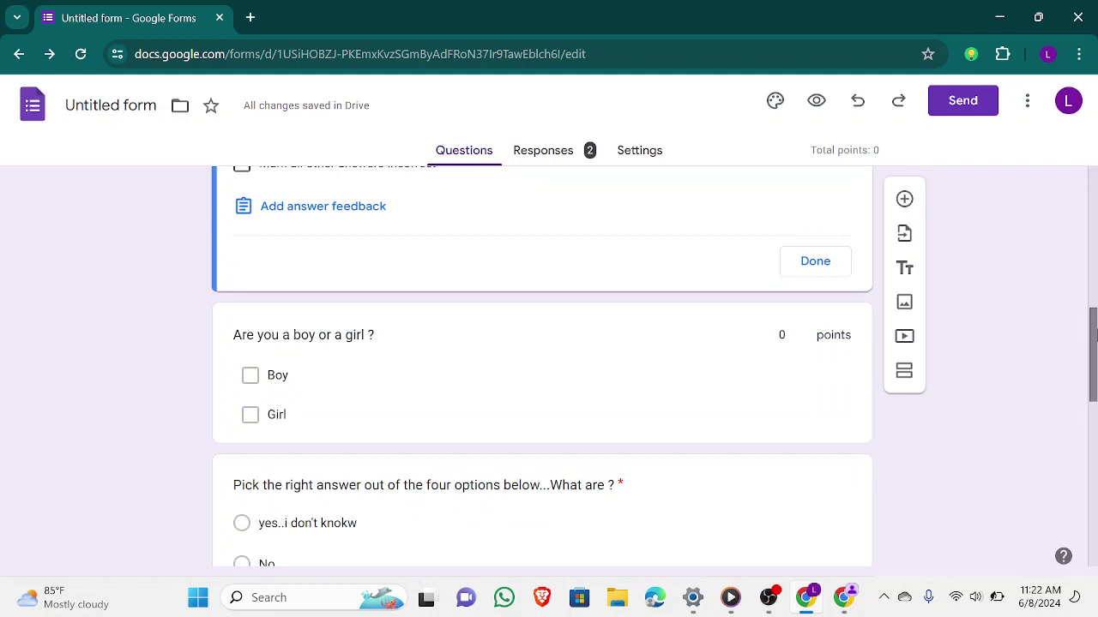
# - Mark Girl as the correct answer to "Are you a boy or a girl ?", without adding answer feedback
pyautogui.click(528, 319)
pyautogui.click(340, 329)
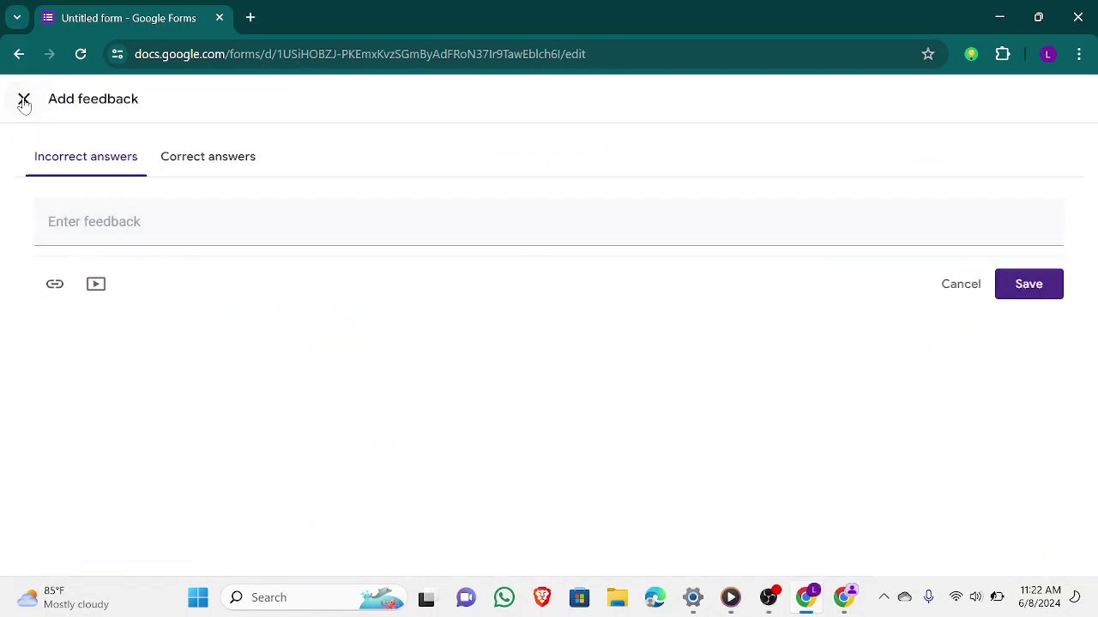
pyautogui.click(24, 99)
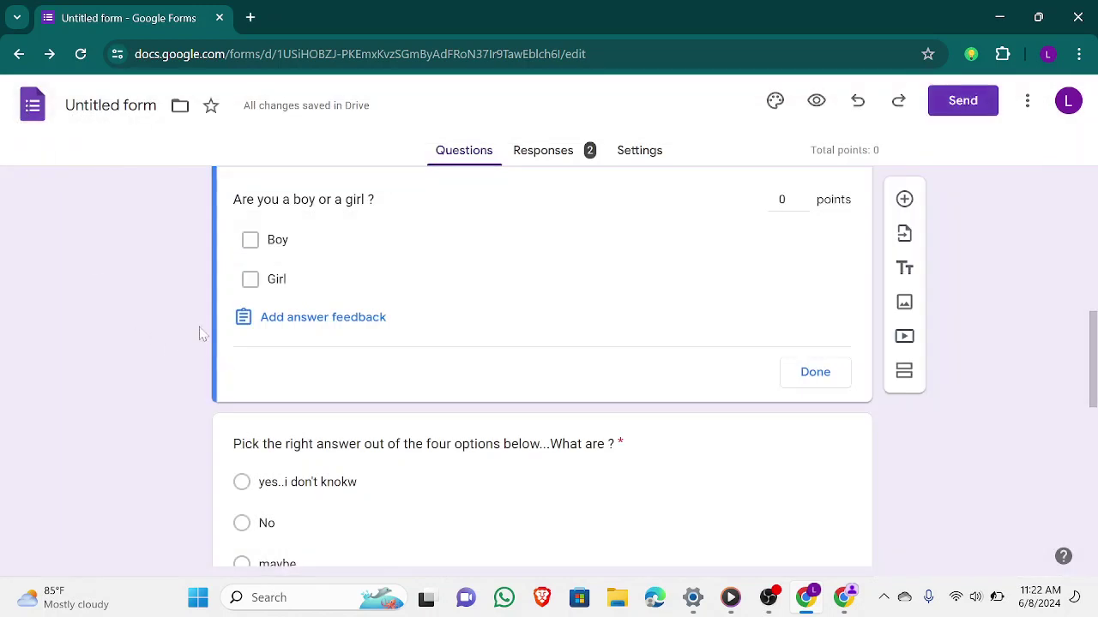
pyautogui.click(266, 283)
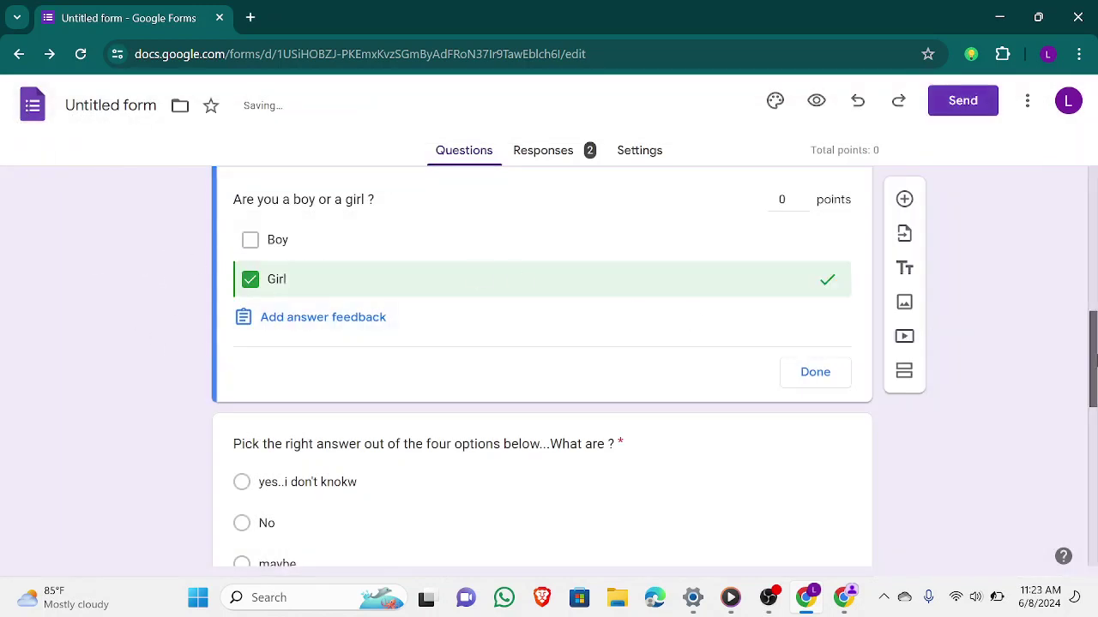
# - Mark No as the correct answer to the "Pick the right answer out of the four options below" question
pyautogui.scroll(-3, 514, 360)
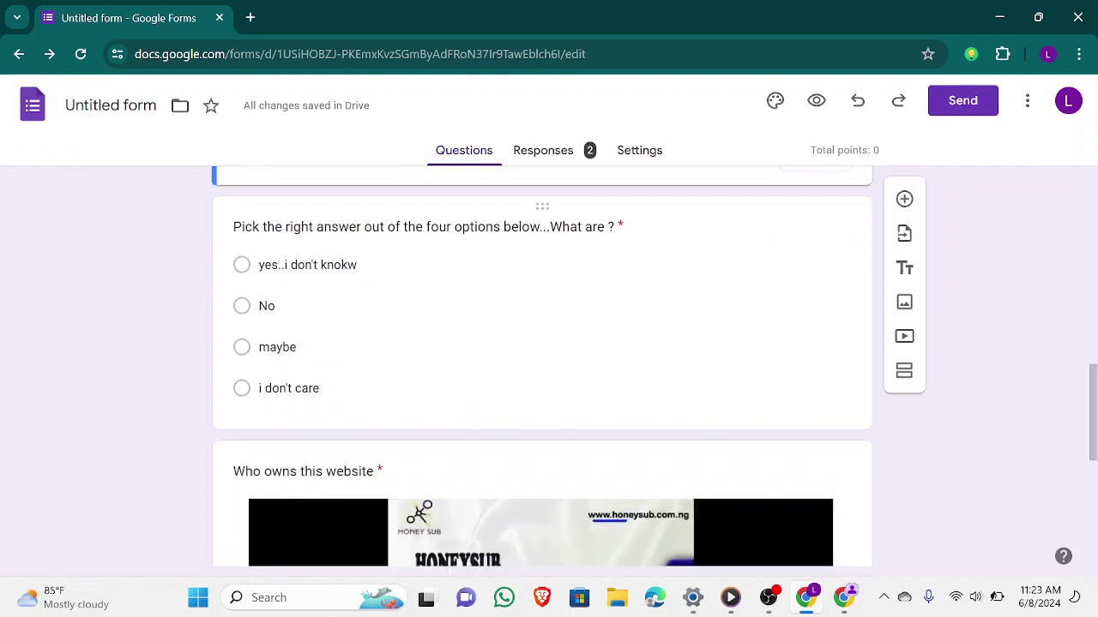
pyautogui.click(266, 307)
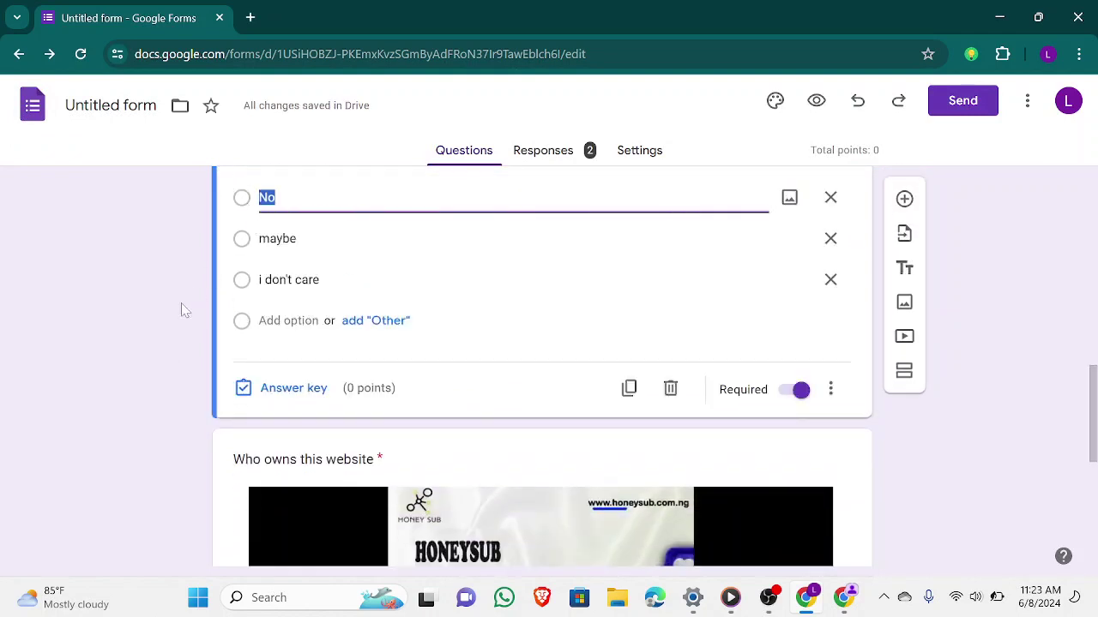
pyautogui.click(294, 388)
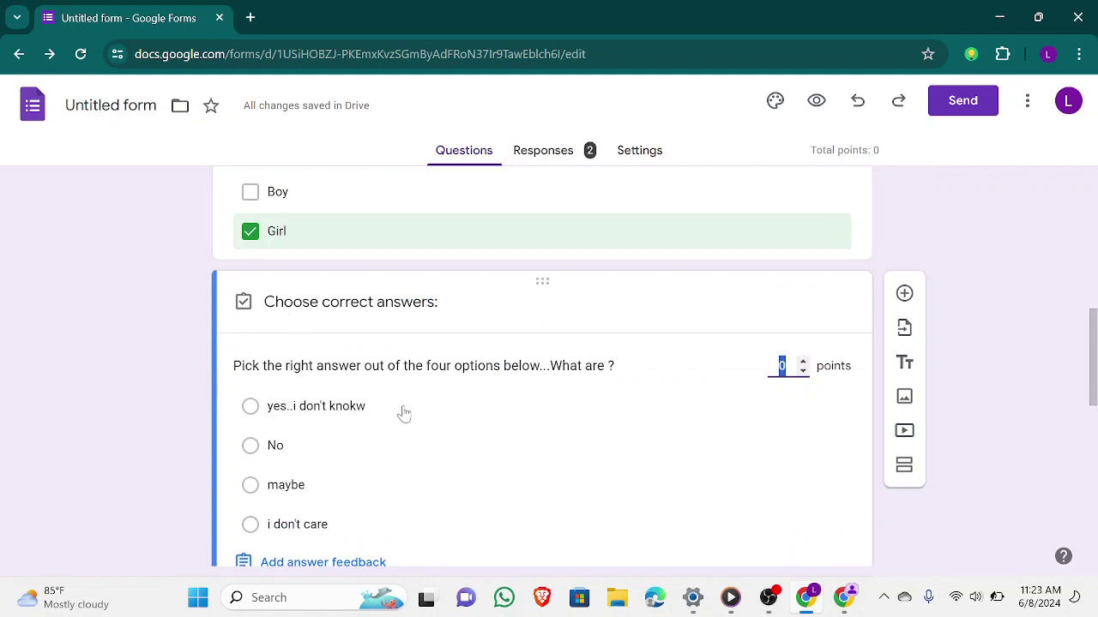
pyautogui.click(273, 453)
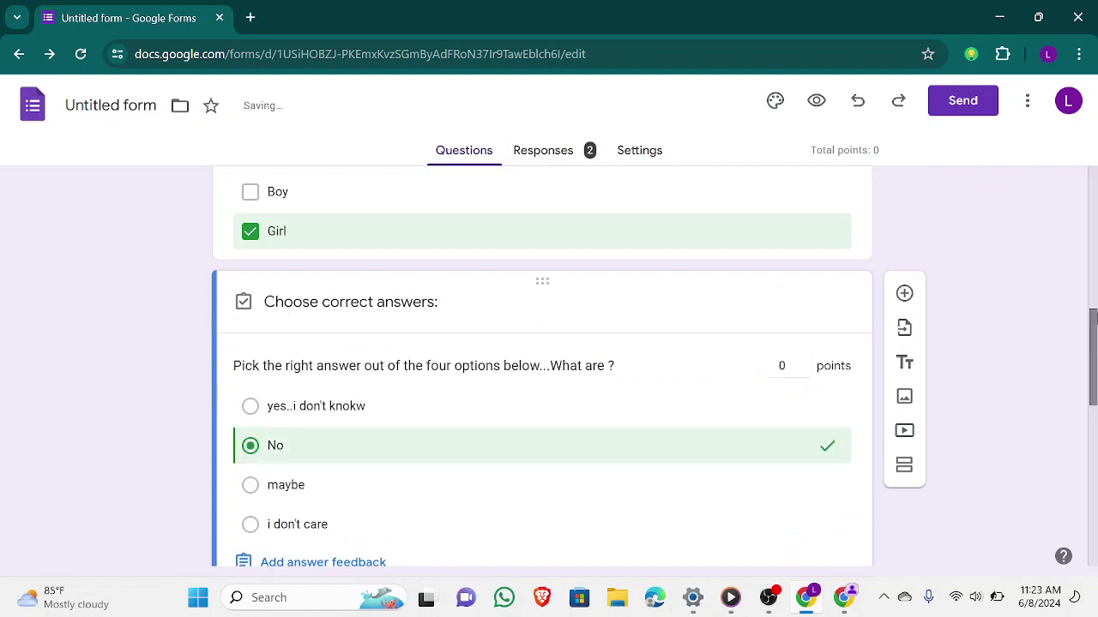
# - Set the "What is your name?" question to 7 points
pyautogui.moveTo(1093, 318); pyautogui.dragTo(1093, 150)
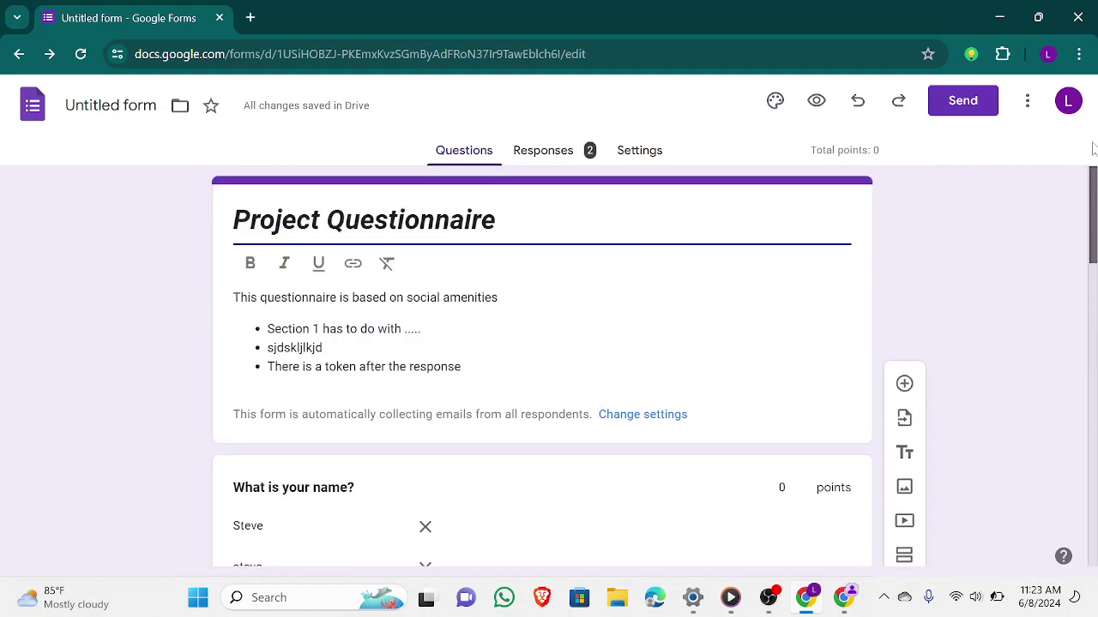
pyautogui.click(792, 490)
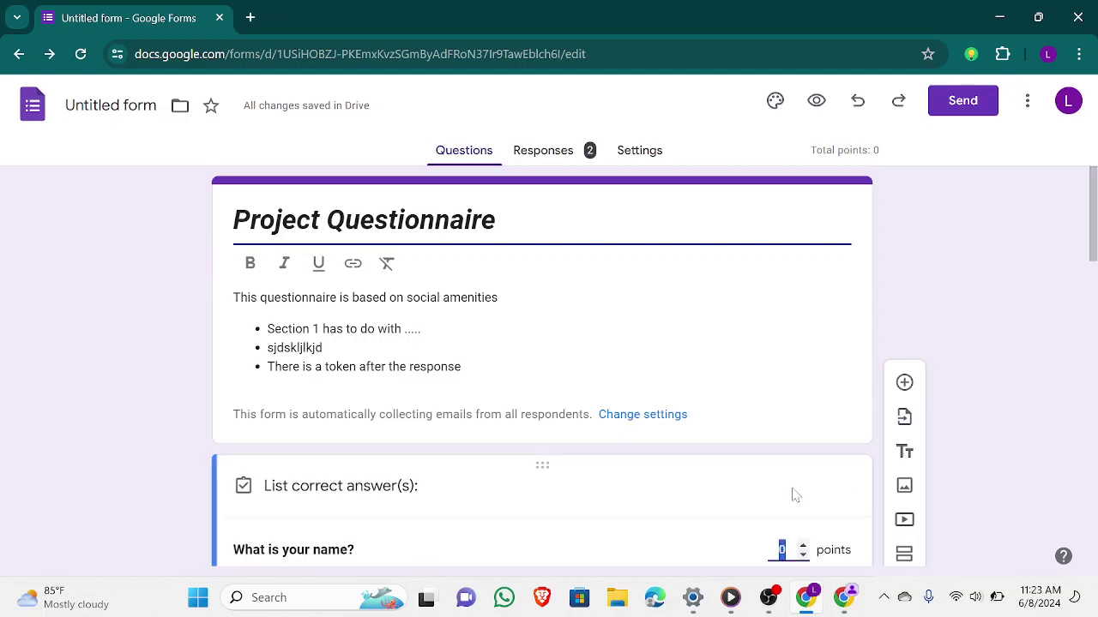
pyautogui.write('24')
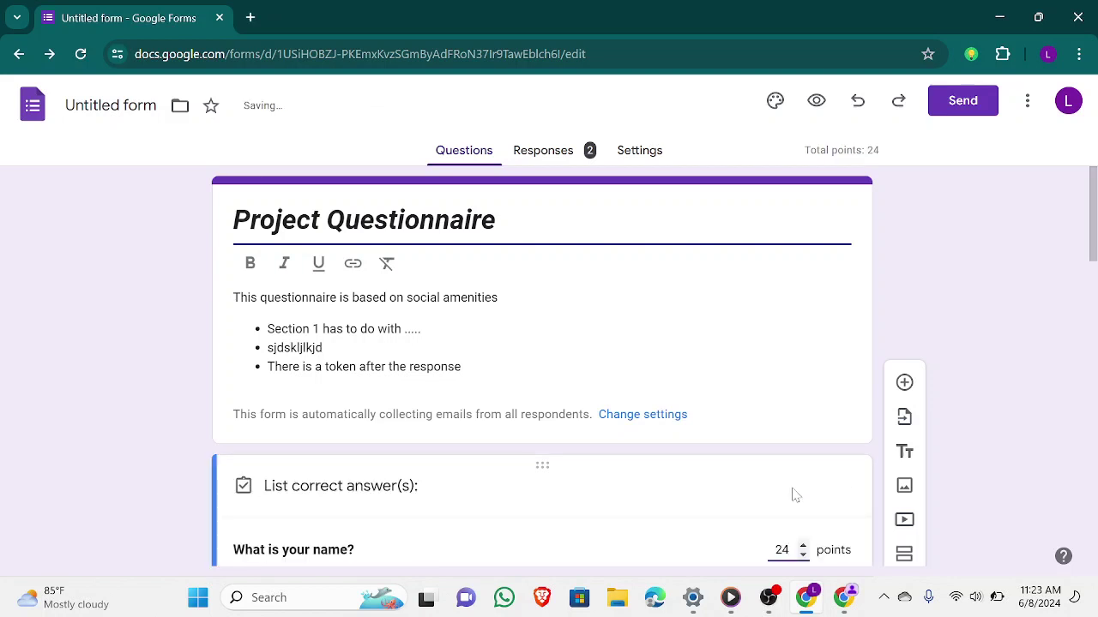
pyautogui.write('2')
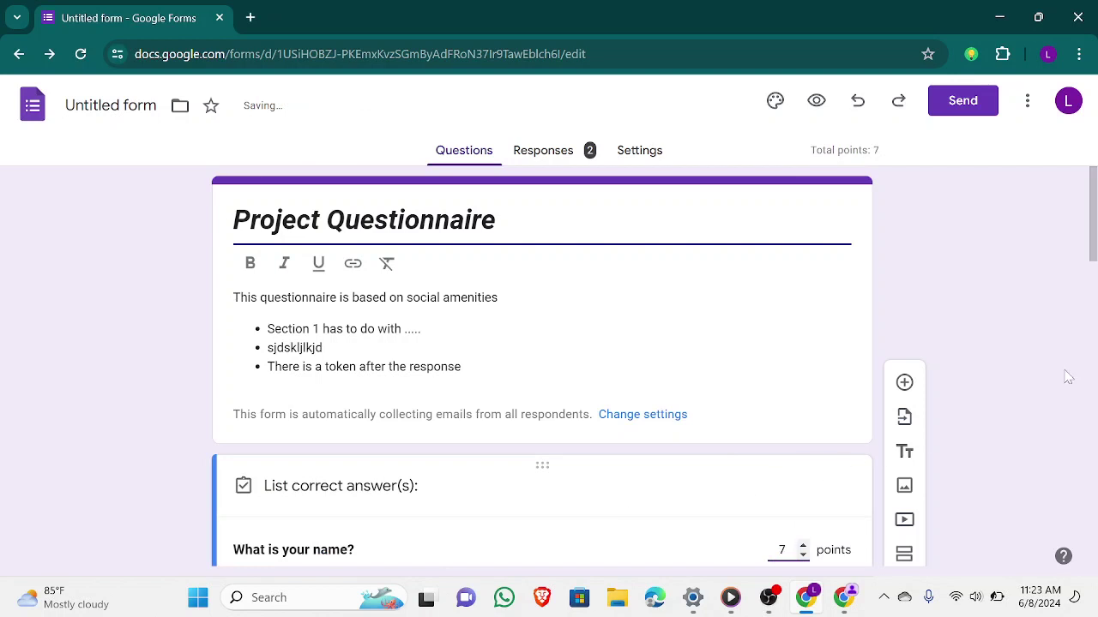
# - Assign 4 points each to the "Pick the right answer" question and the "Are you a boy or a girl ?" question
pyautogui.scroll(-6, 1091, 382)
pyautogui.scroll(-3, 1091, 382)
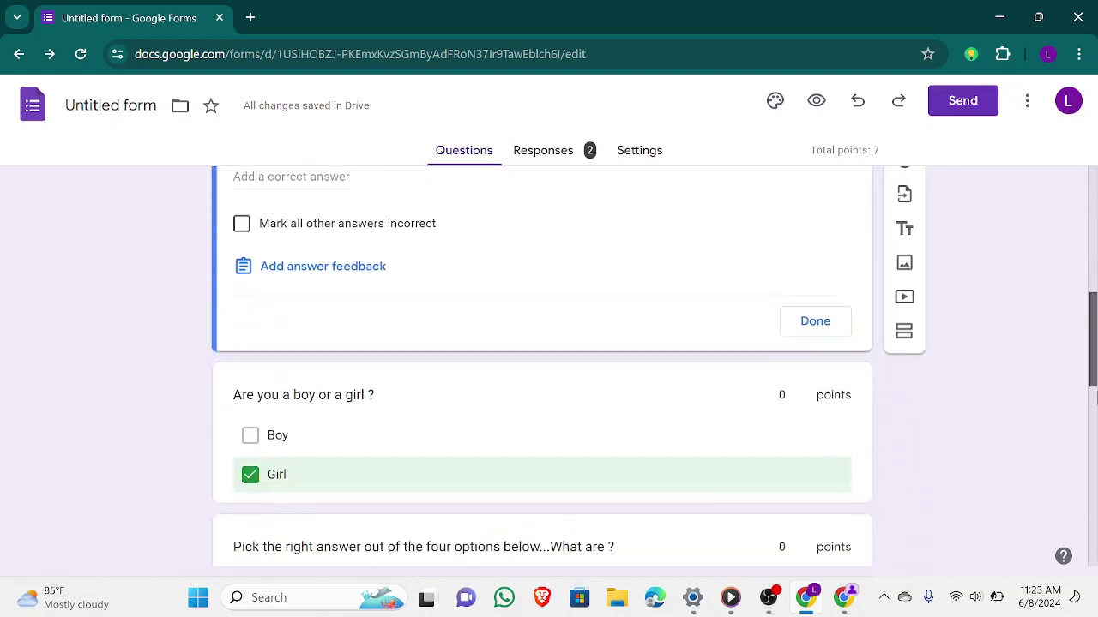
pyautogui.click(793, 257)
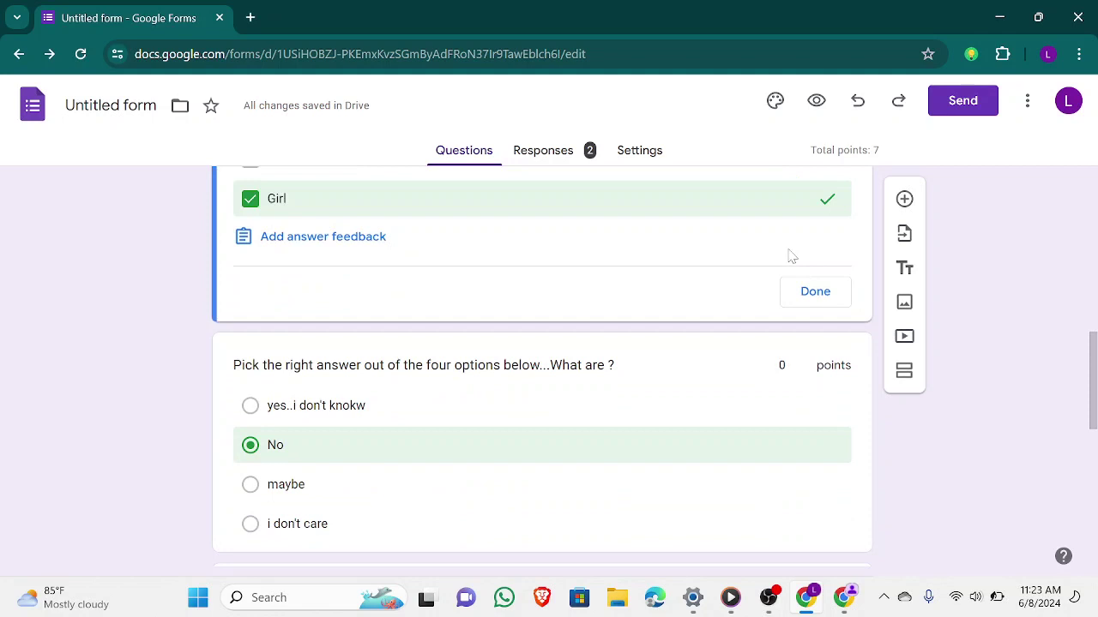
pyautogui.click(797, 367)
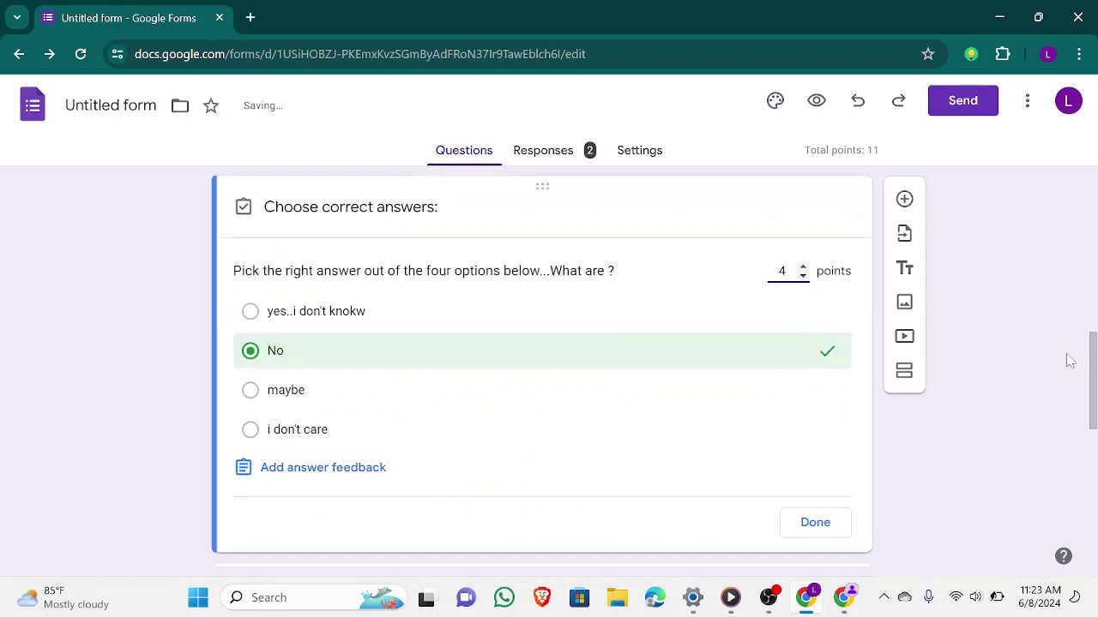
pyautogui.scroll(5, 1079, 364)
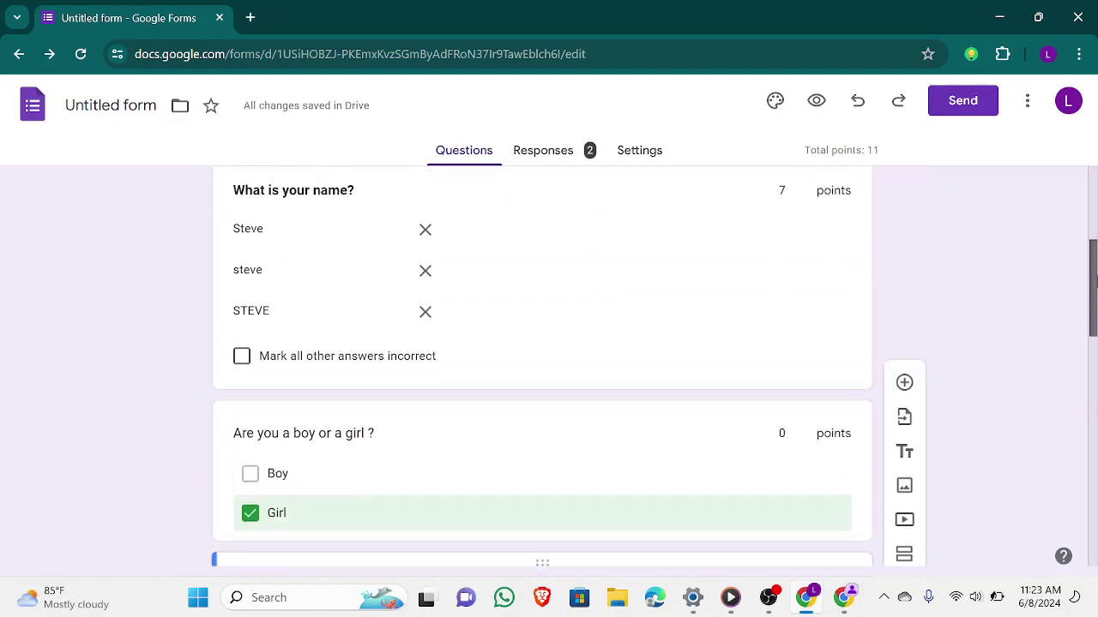
pyautogui.click(796, 434)
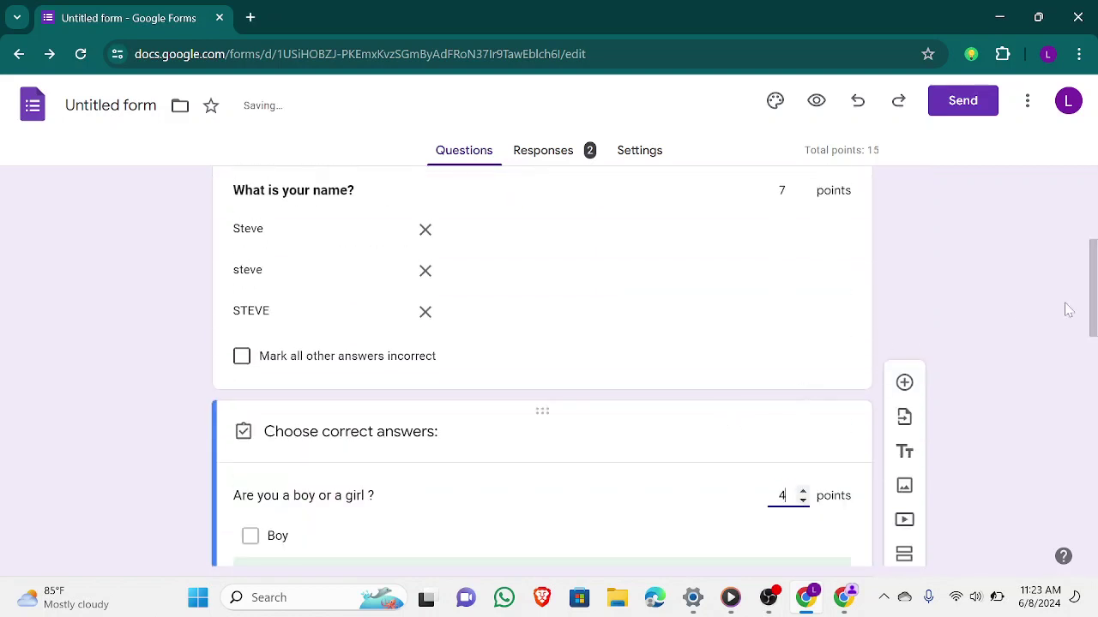
# - Mark the first option as the correct answer to "Who owns this website" and finish its answer key
pyautogui.moveTo(1094, 318); pyautogui.dragTo(1094, 477)
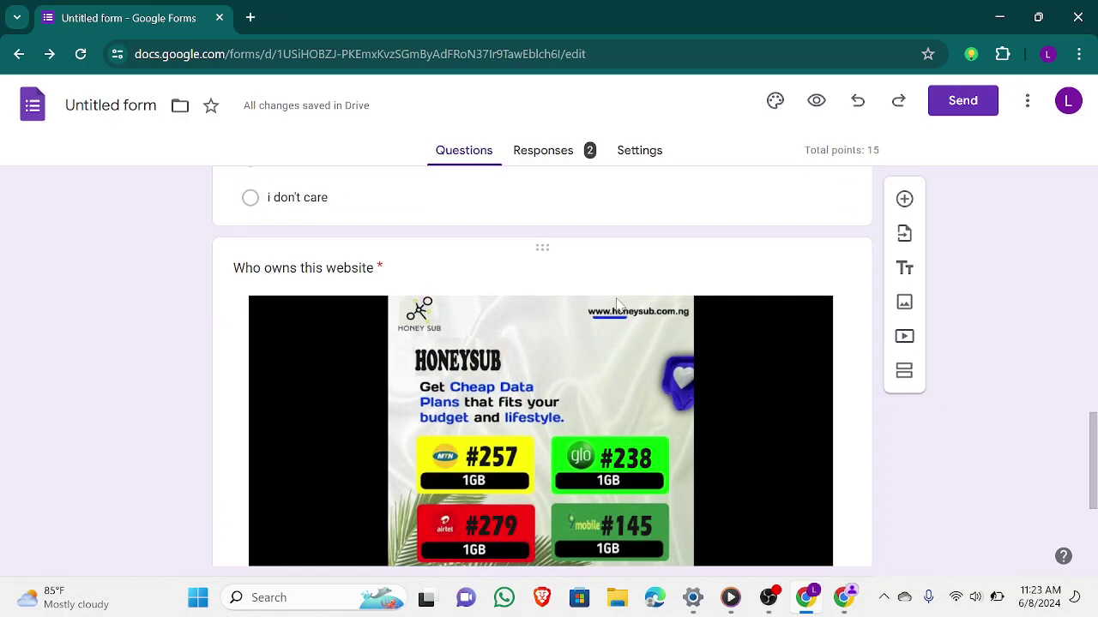
pyautogui.click(694, 282)
pyautogui.moveTo(1094, 434); pyautogui.dragTo(1095, 506)
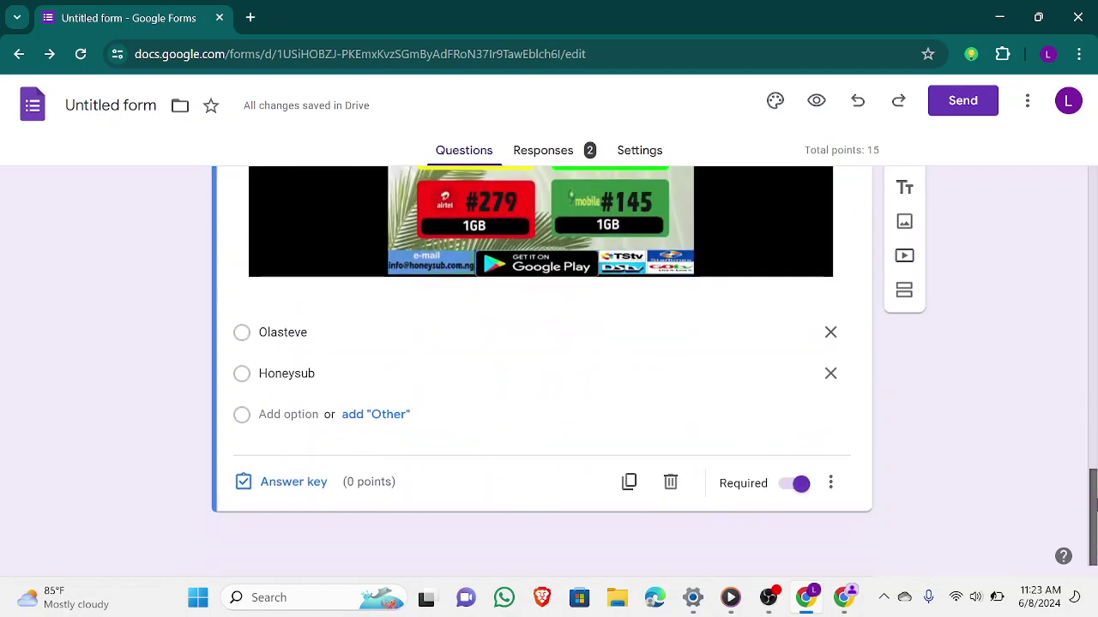
pyautogui.click(247, 383)
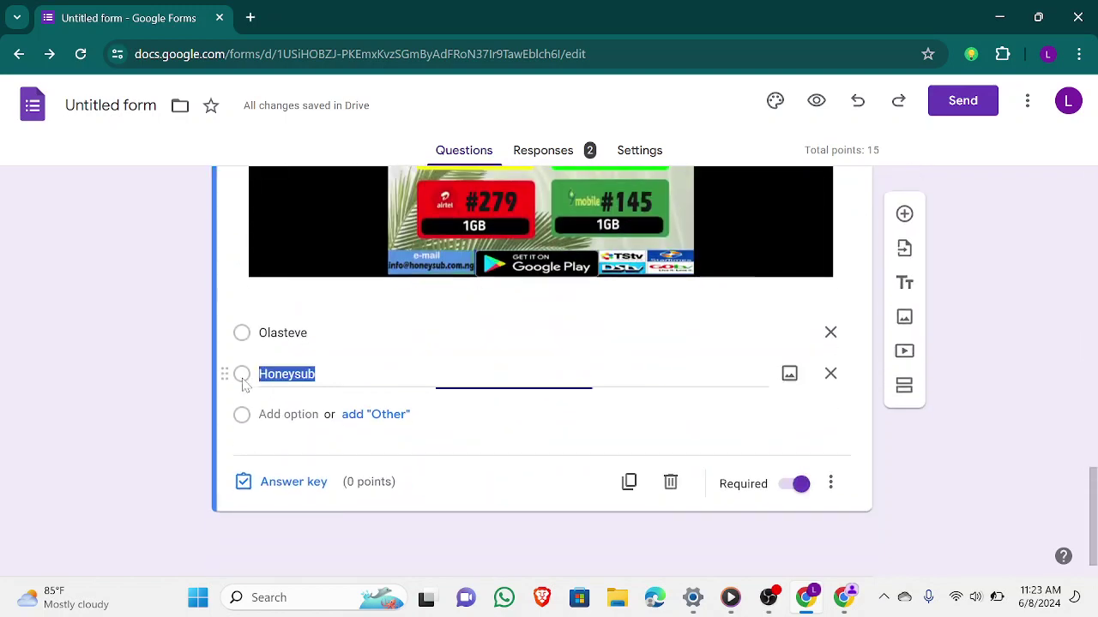
pyautogui.click(283, 482)
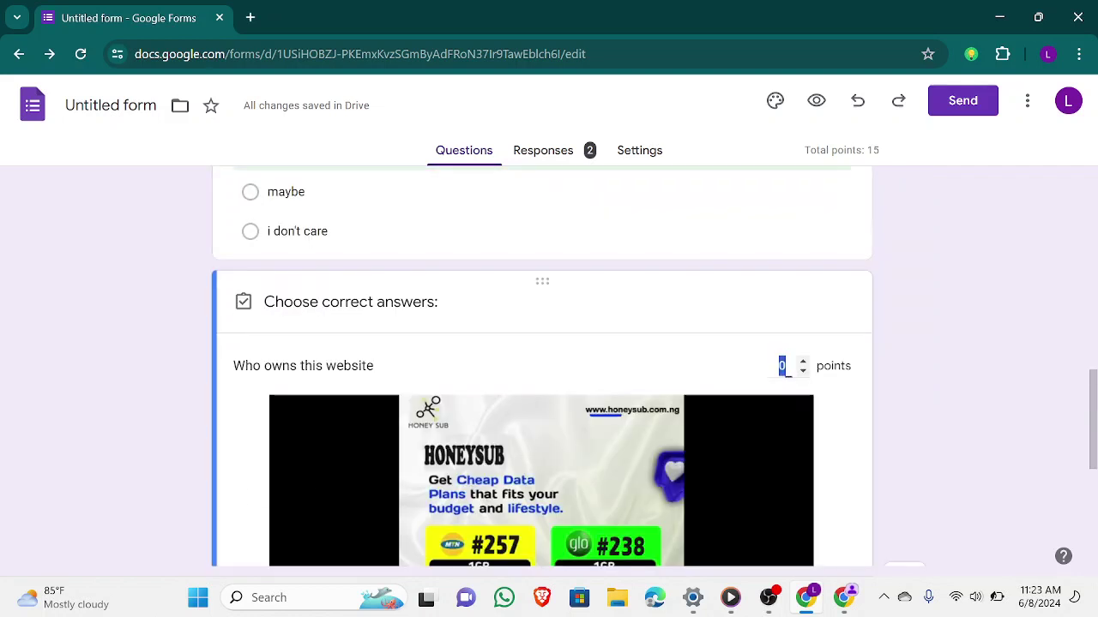
pyautogui.scroll(-5, 1085, 390)
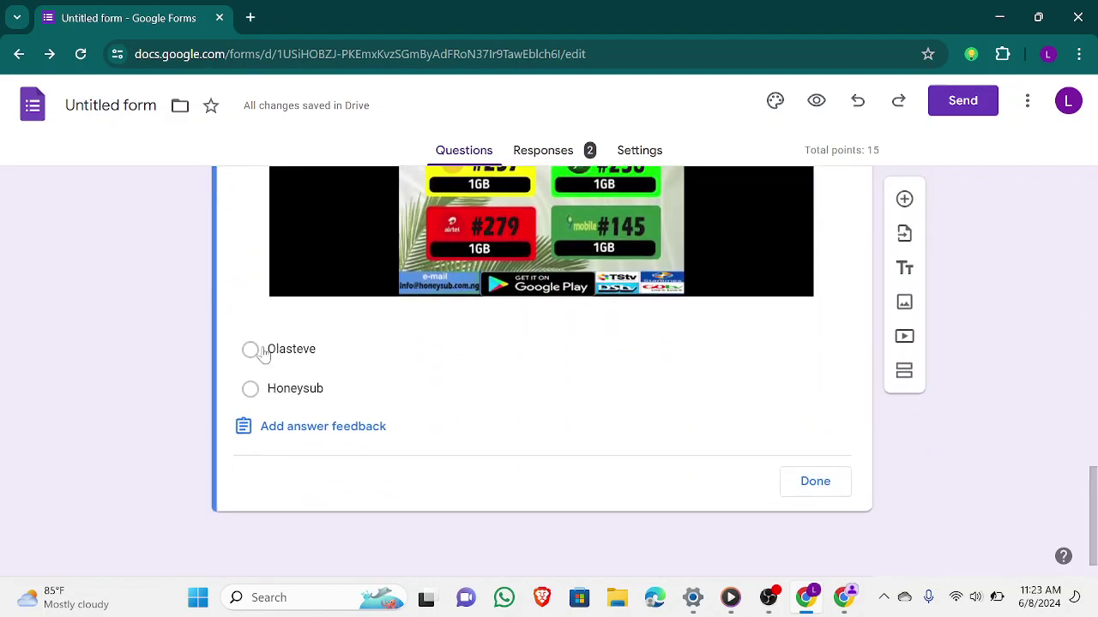
pyautogui.click(251, 350)
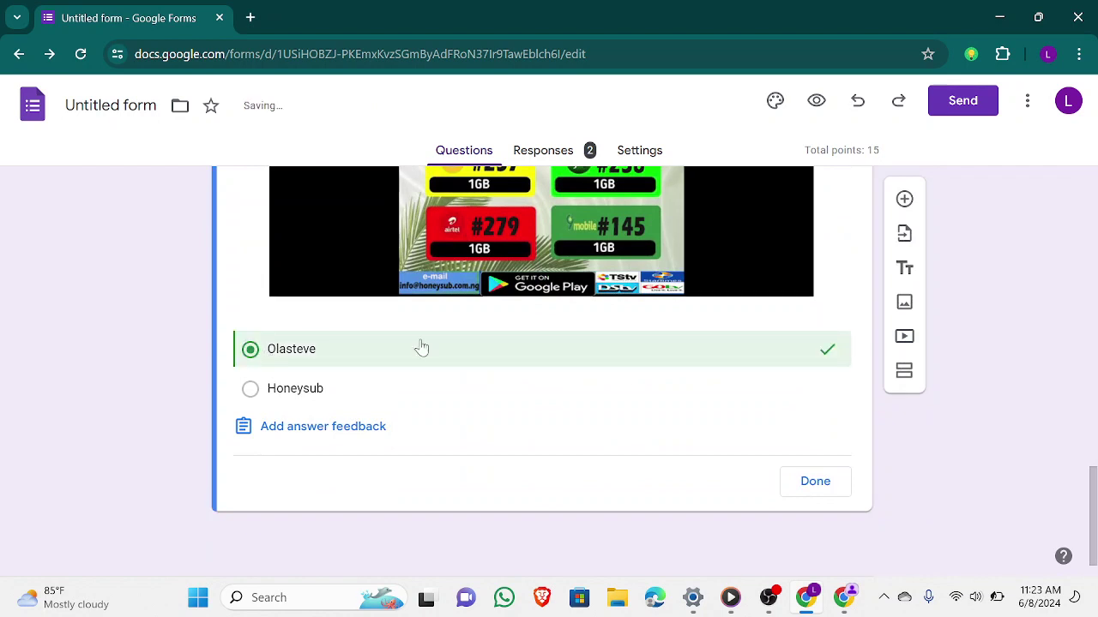
pyautogui.click(814, 482)
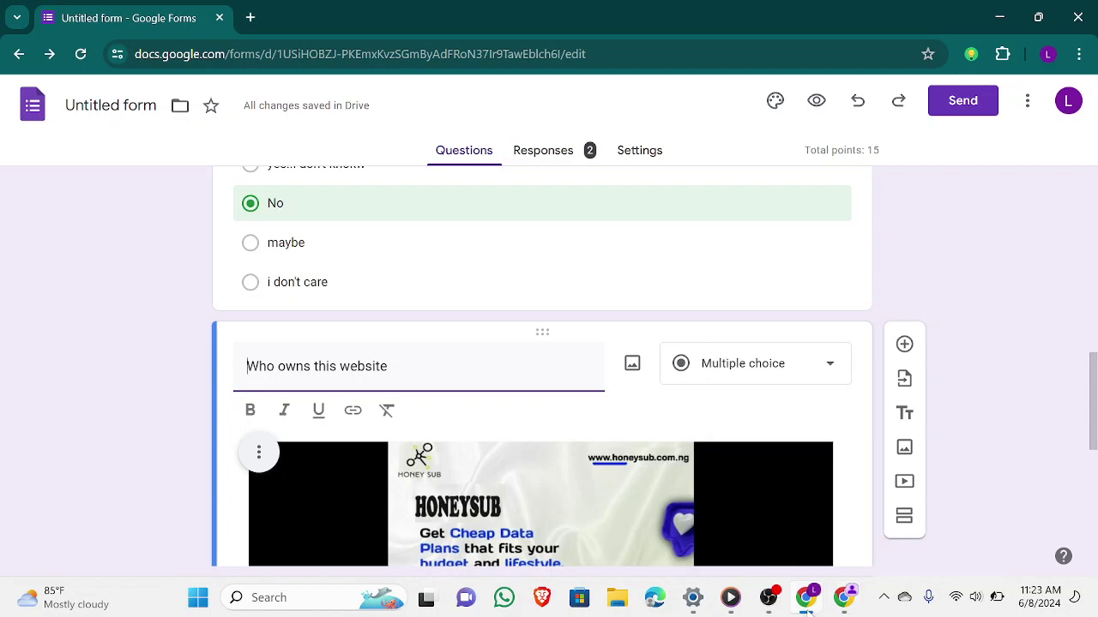
# - Switch to the respondent's browser window, reload the Project Questionnaire form and proceed to sign in
pyautogui.click(844, 598)
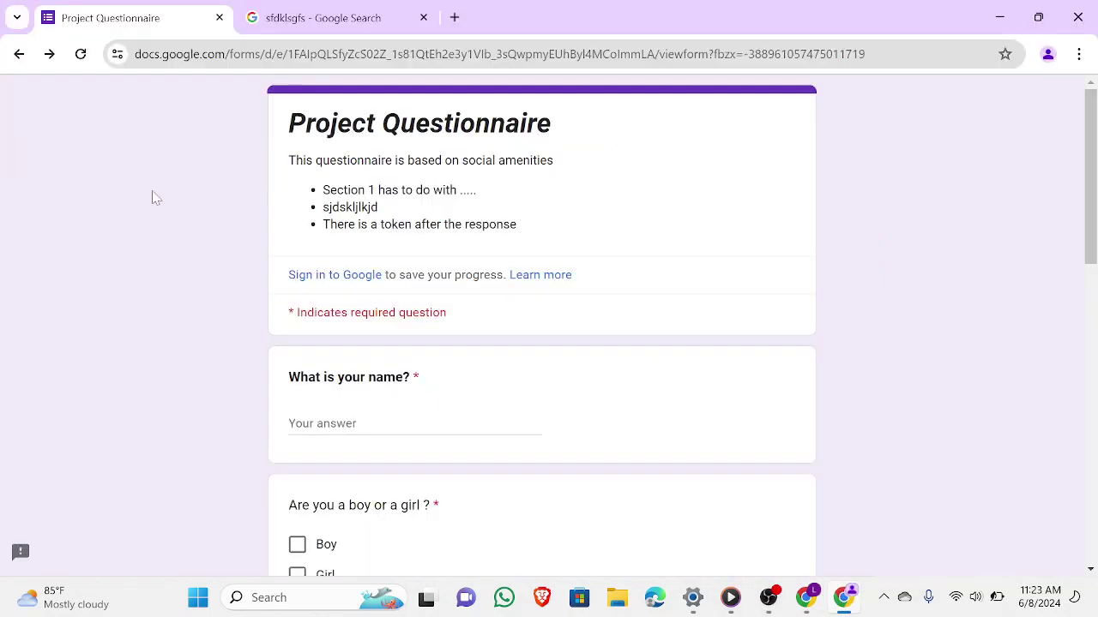
pyautogui.click(81, 54)
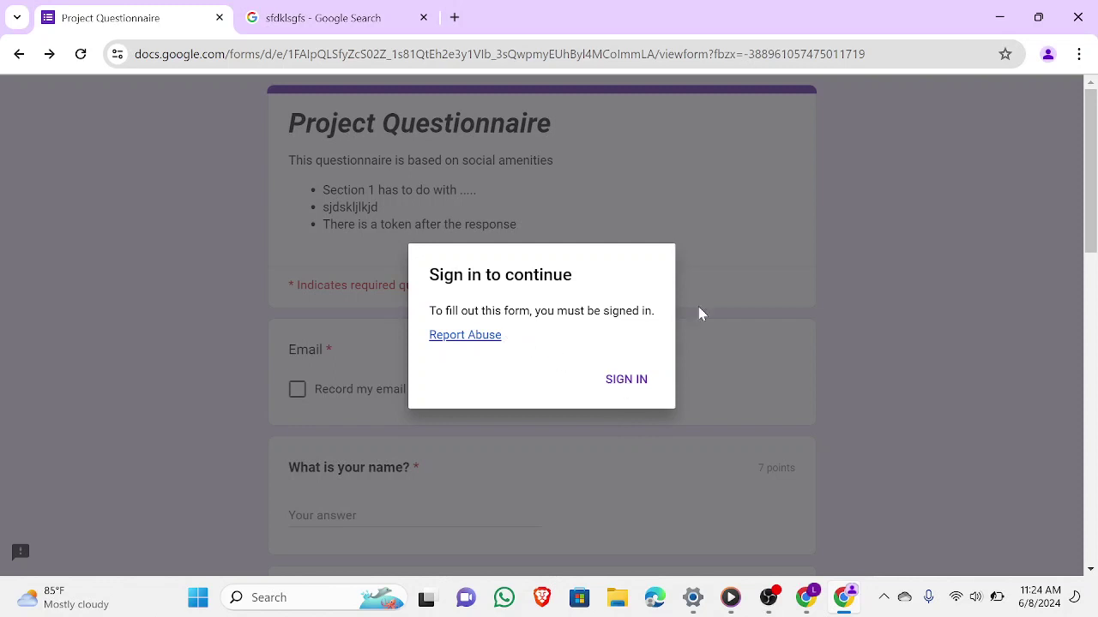
pyautogui.moveTo(796, 615)
pyautogui.click(628, 387)
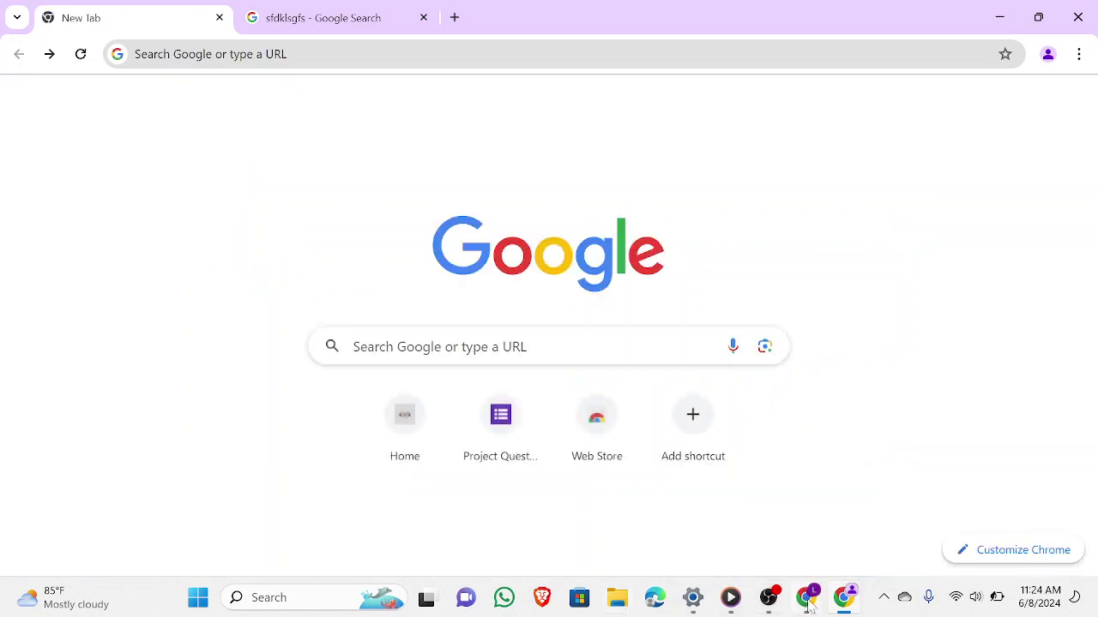
# - Return to the form editor window and check the quiz's total points and its grade release settings
pyautogui.click(808, 604)
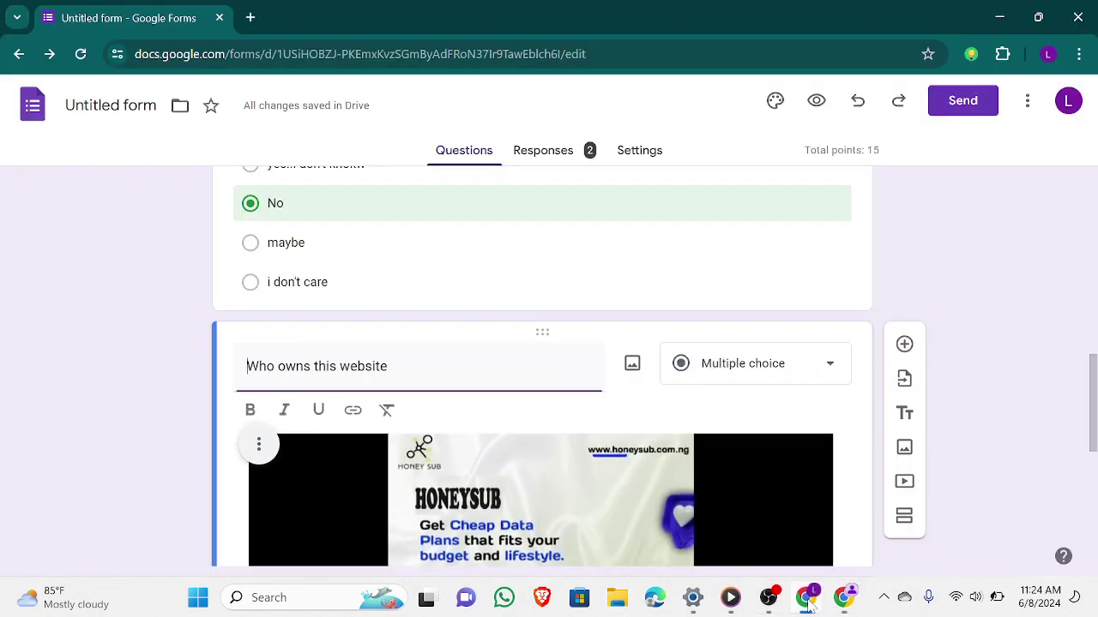
pyautogui.scroll(10, 917, 343)
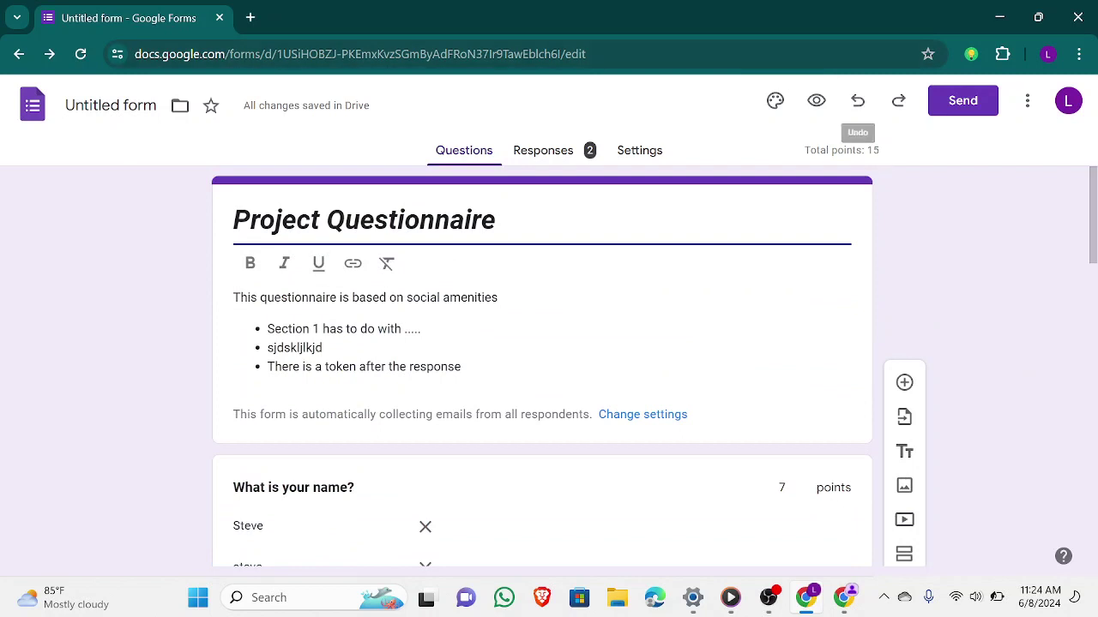
pyautogui.moveTo(862, 150); pyautogui.dragTo(805, 150)
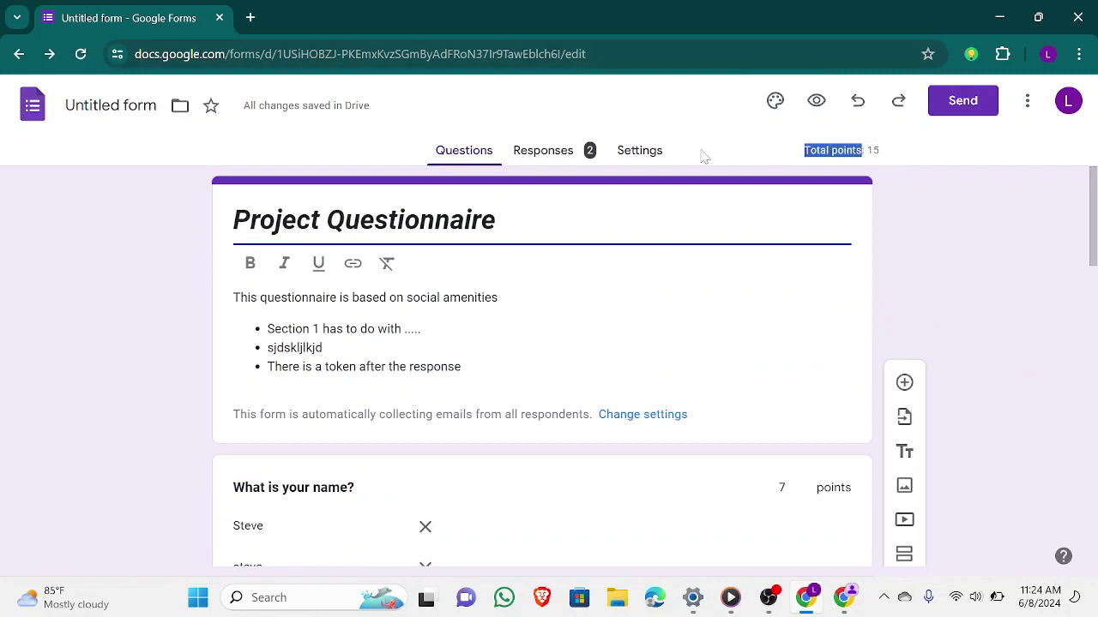
pyautogui.click(637, 150)
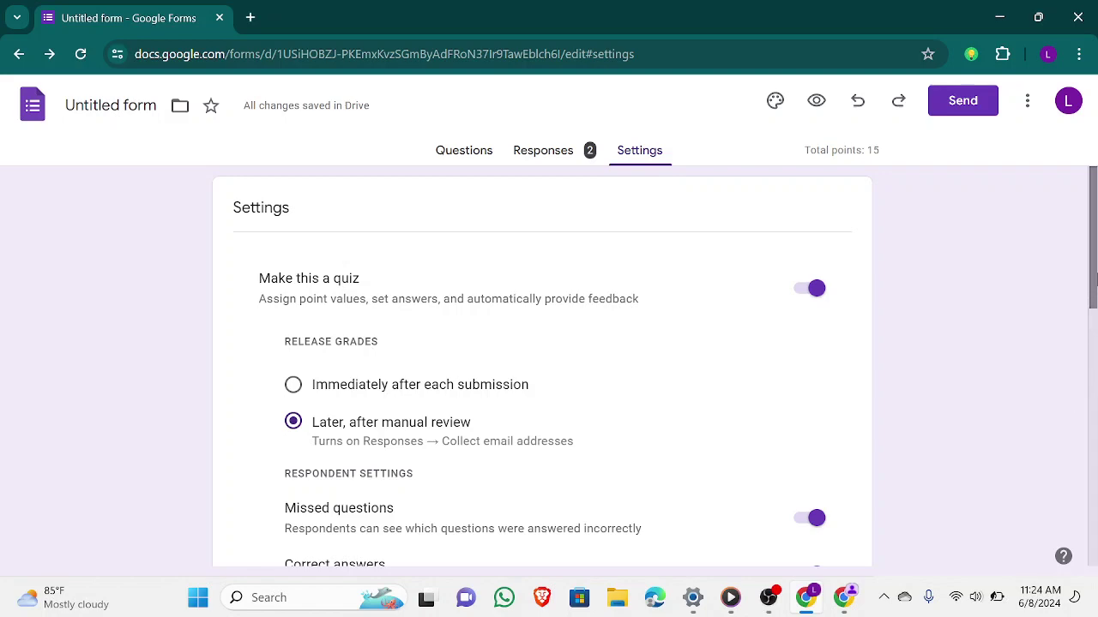
pyautogui.moveTo(1094, 278); pyautogui.dragTo(1064, 157)
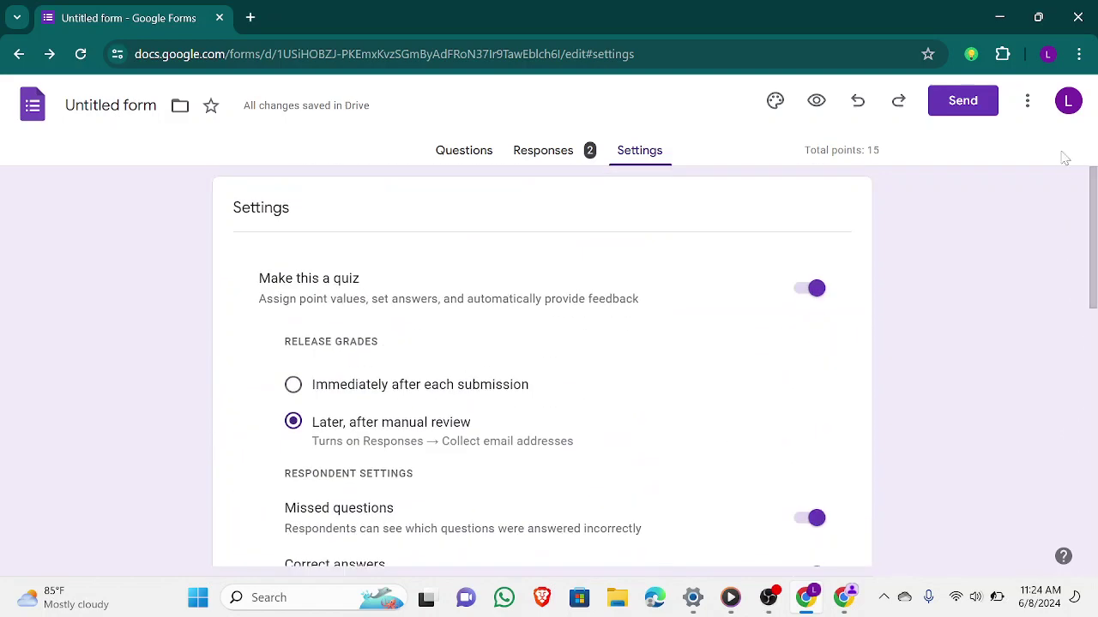
# - Review the summary of the form's responses, dismissing the tip, and examine the first individual response and its score
pyautogui.click(556, 154)
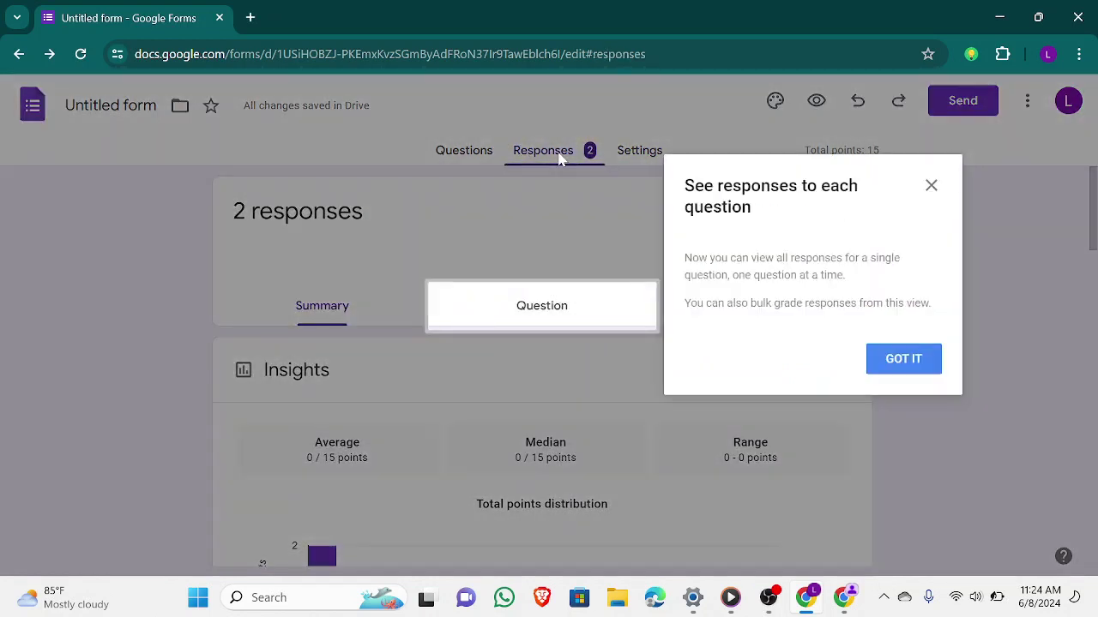
pyautogui.click(932, 186)
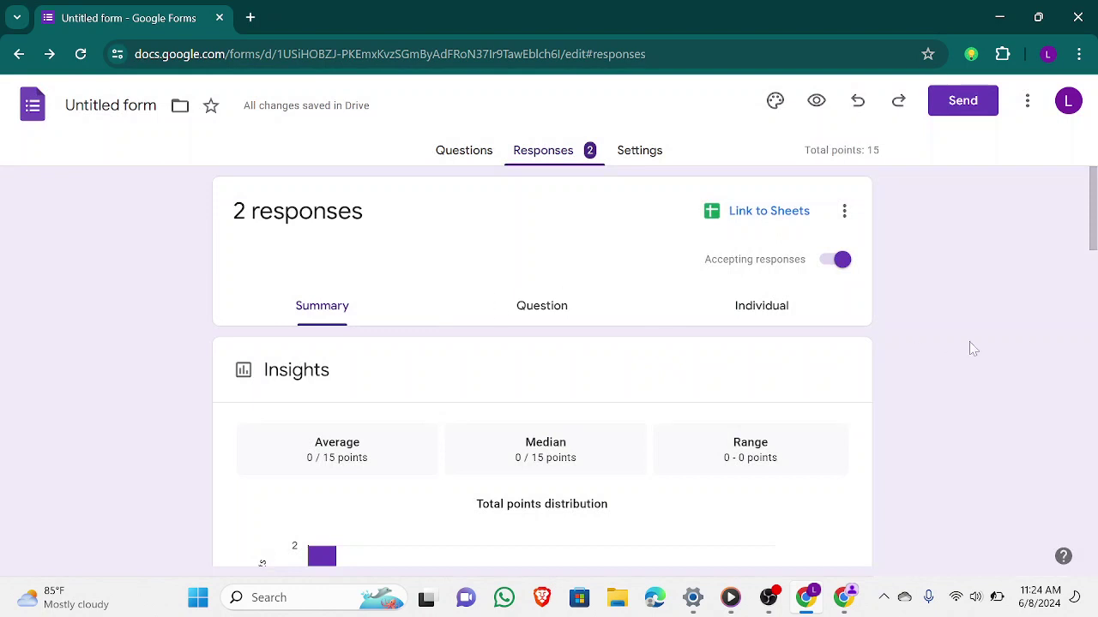
pyautogui.scroll(-3, 1091, 257)
pyautogui.moveTo(1092, 245); pyautogui.dragTo(1072, 199)
pyautogui.scroll(1, 1072, 199)
pyautogui.click(785, 320)
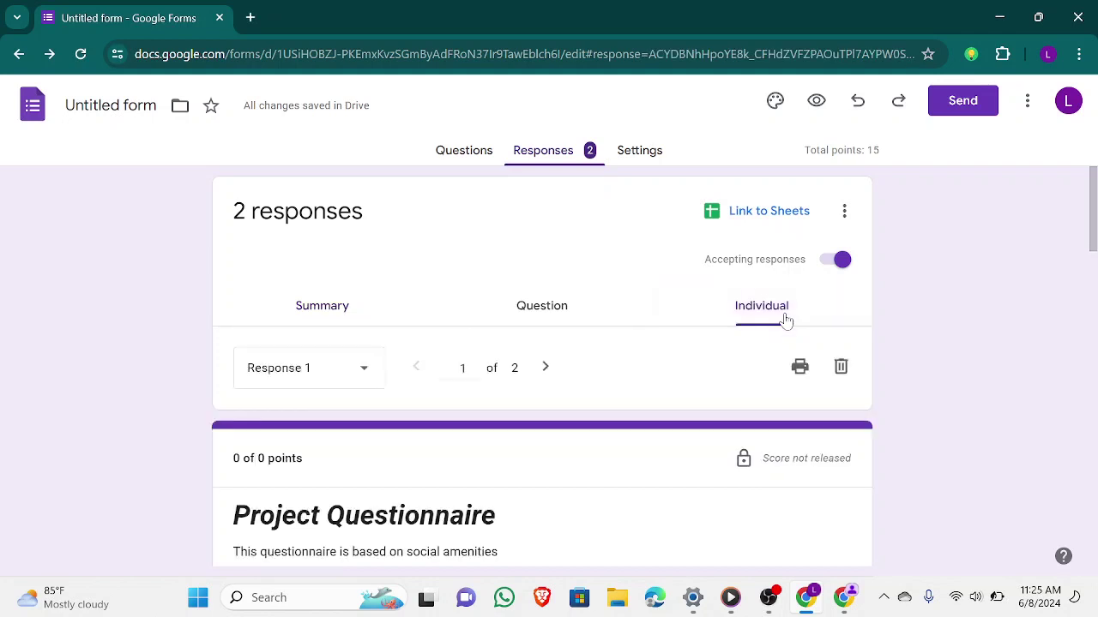
pyautogui.moveTo(1093, 193); pyautogui.dragTo(1091, 260)
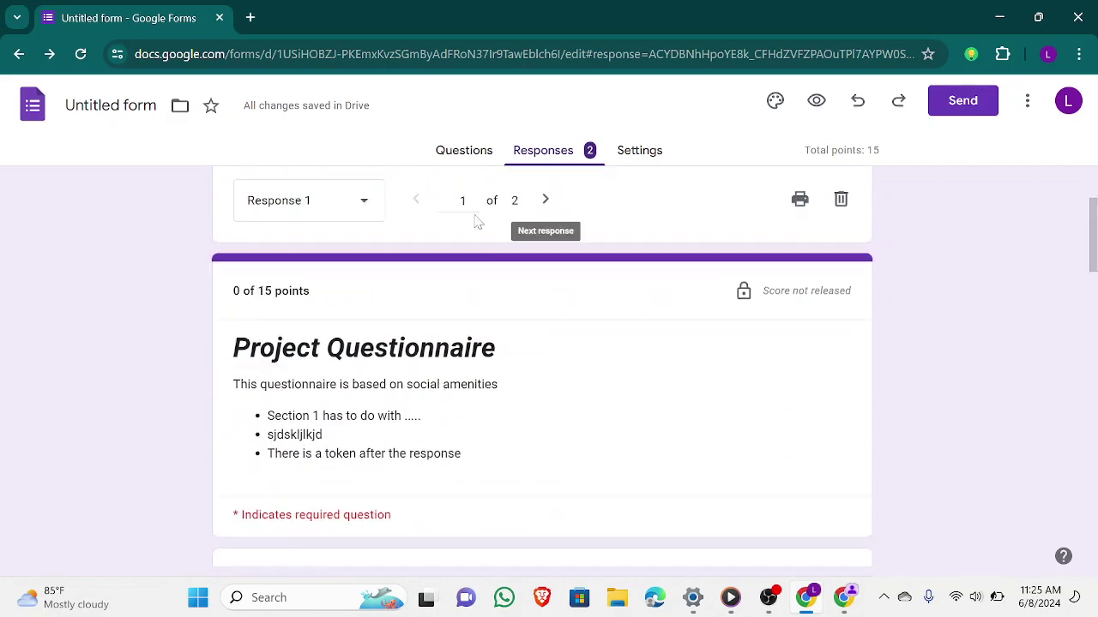
# - Examine the second individual response and its score, and return to the form's questions
pyautogui.click(546, 199)
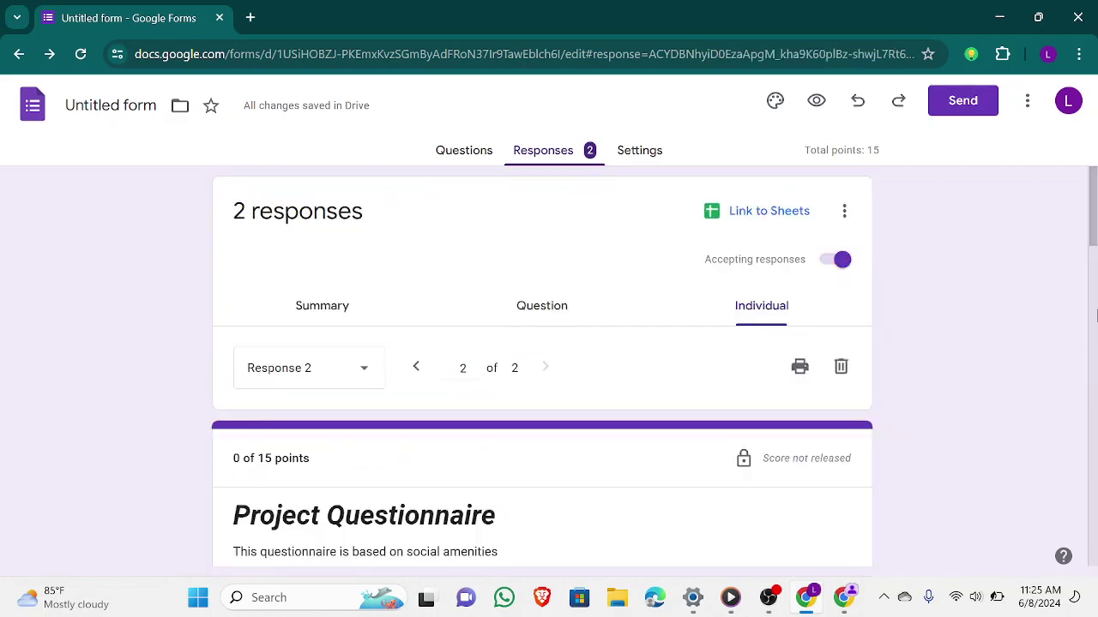
pyautogui.moveTo(1093, 216); pyautogui.dragTo(1063, 163)
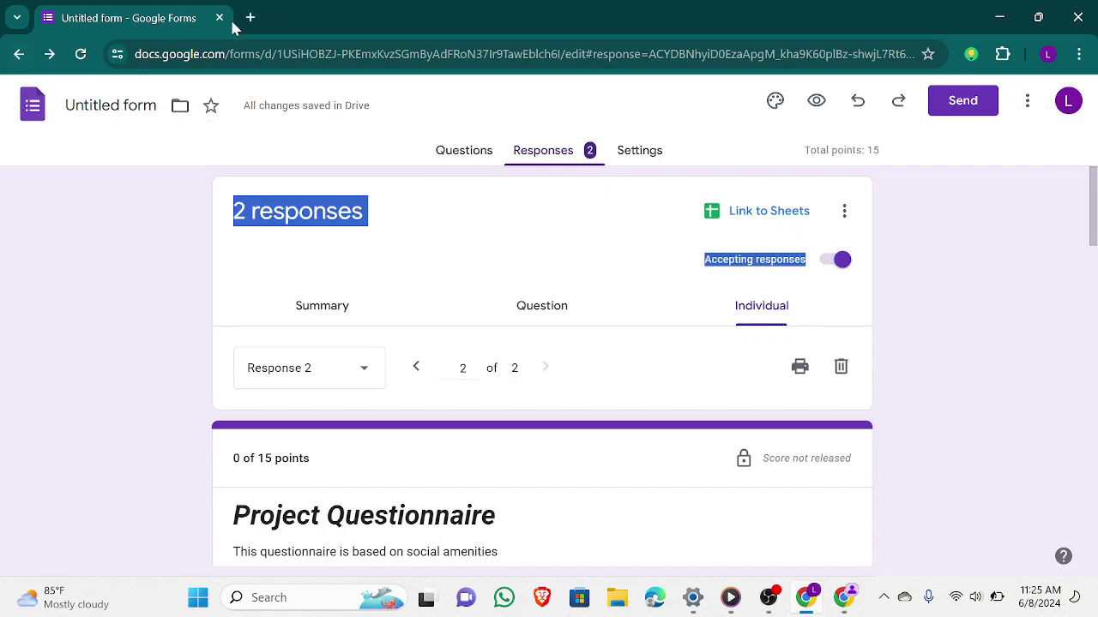
pyautogui.click(476, 152)
# - Try inserting "SDAFS" into the Project Questionnaire title and delete the added letters again
pyautogui.click(482, 348)
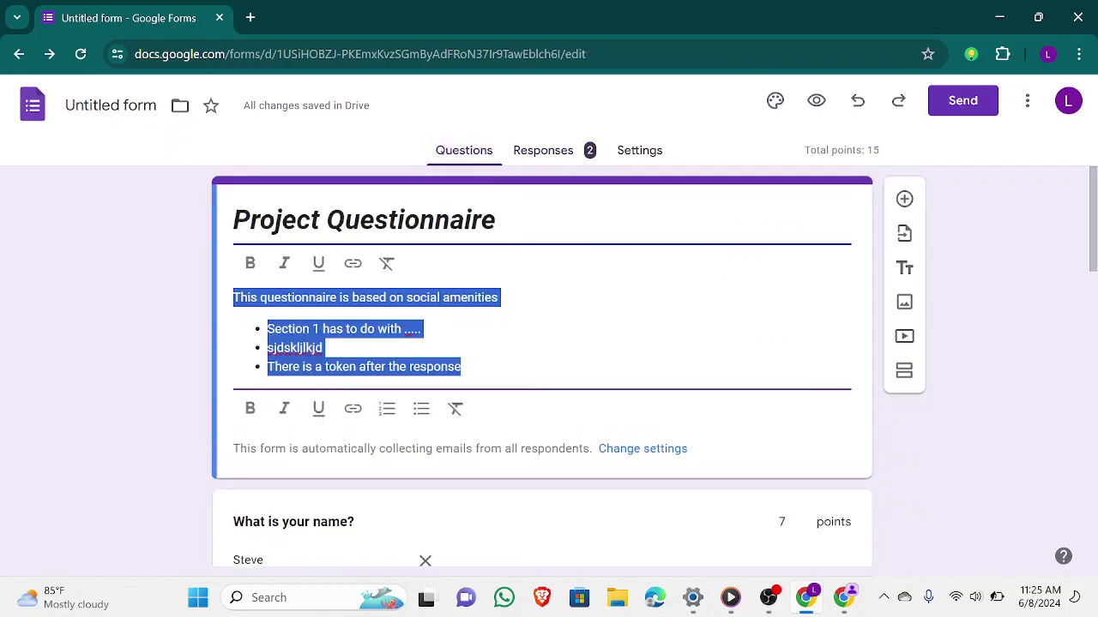
pyautogui.click(504, 300)
pyautogui.click(466, 221)
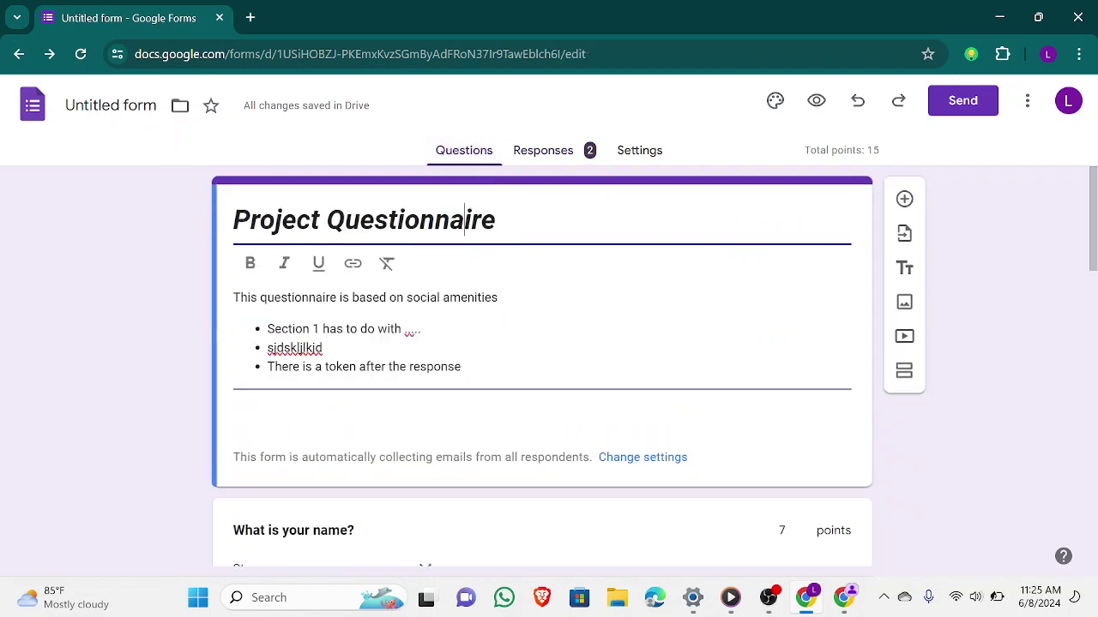
pyautogui.write('SDAFS')
pyautogui.press('BackSpace')
pyautogui.press('BackSpace')
pyautogui.press('BackSpace')
pyautogui.press('BackSpace')
pyautogui.press('BackSpace')
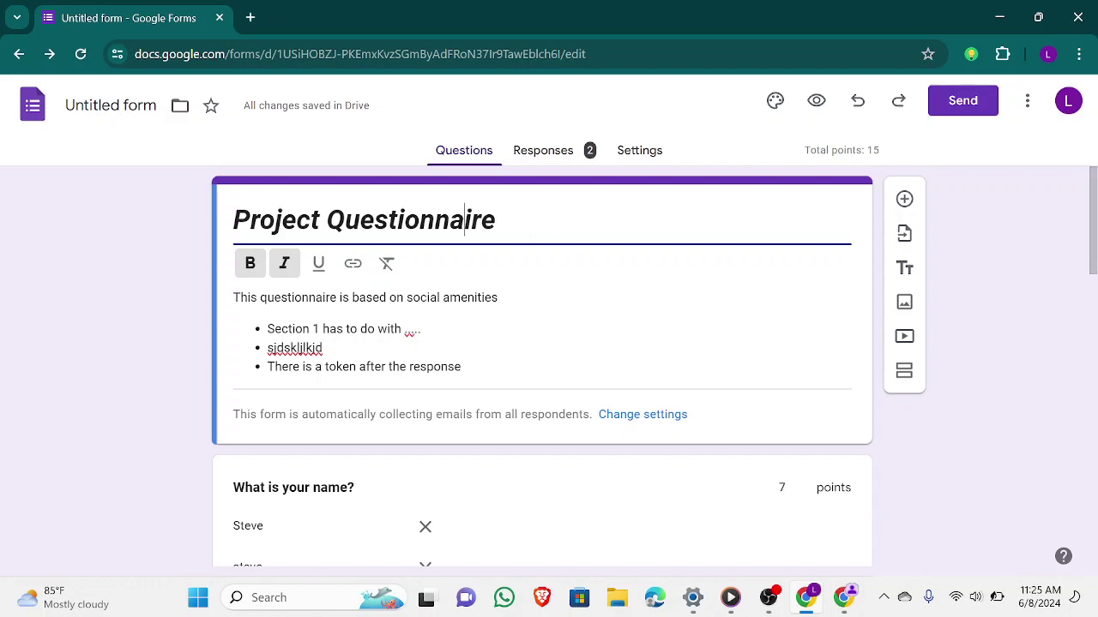
# - Open the "What is your name?" question's answer key and look over its listed correct answers and points
pyautogui.scroll(-3, 1093, 257)
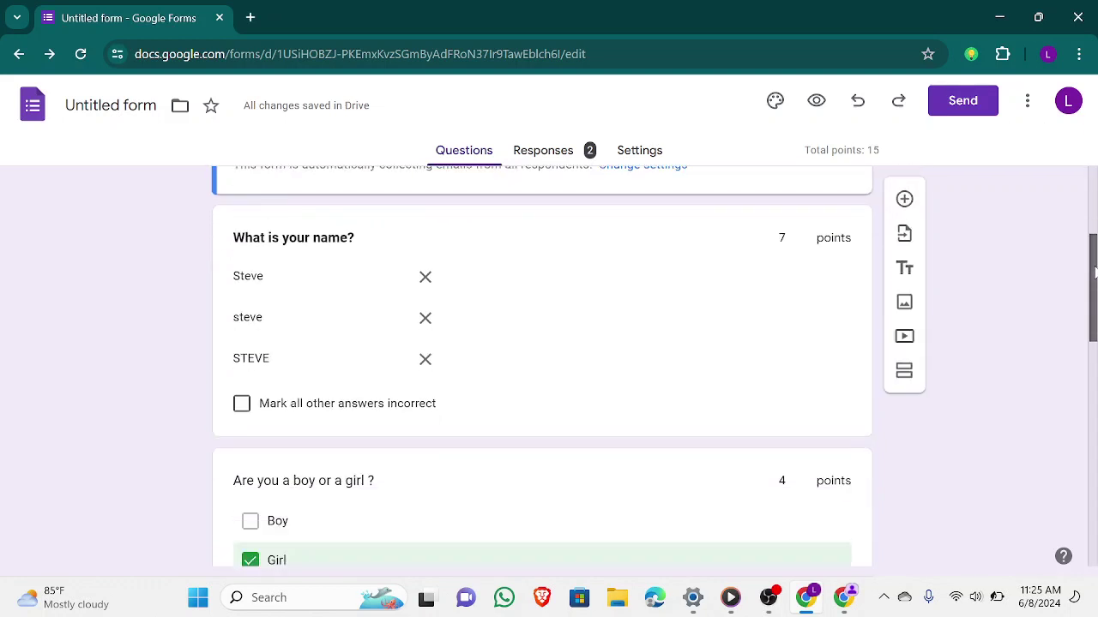
pyautogui.click(275, 240)
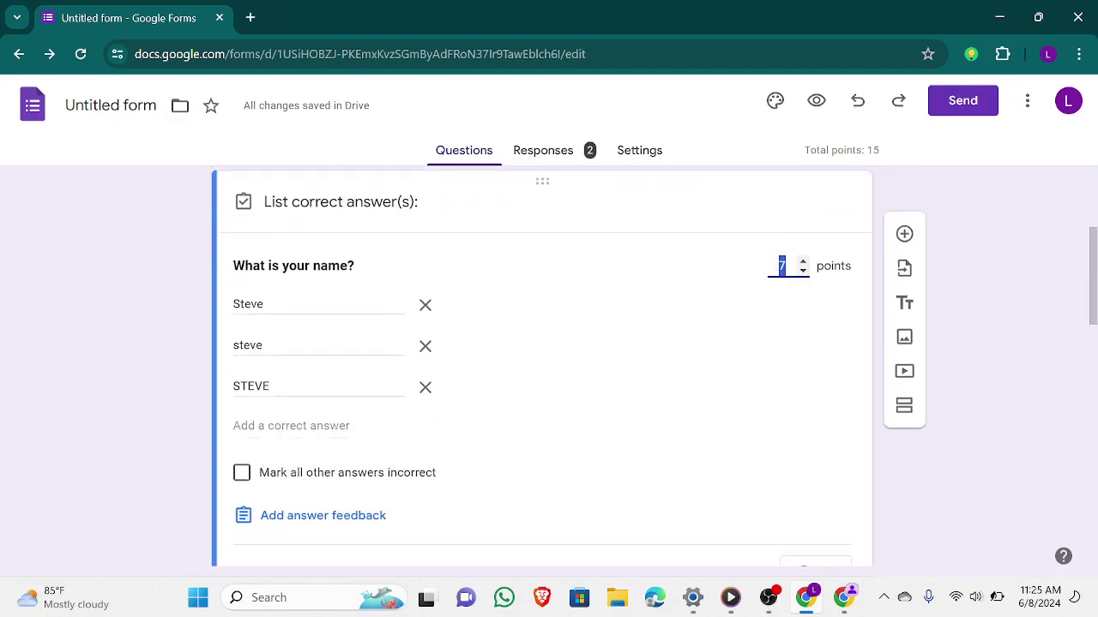
pyautogui.click(617, 343)
pyautogui.scroll(-2, 1094, 374)
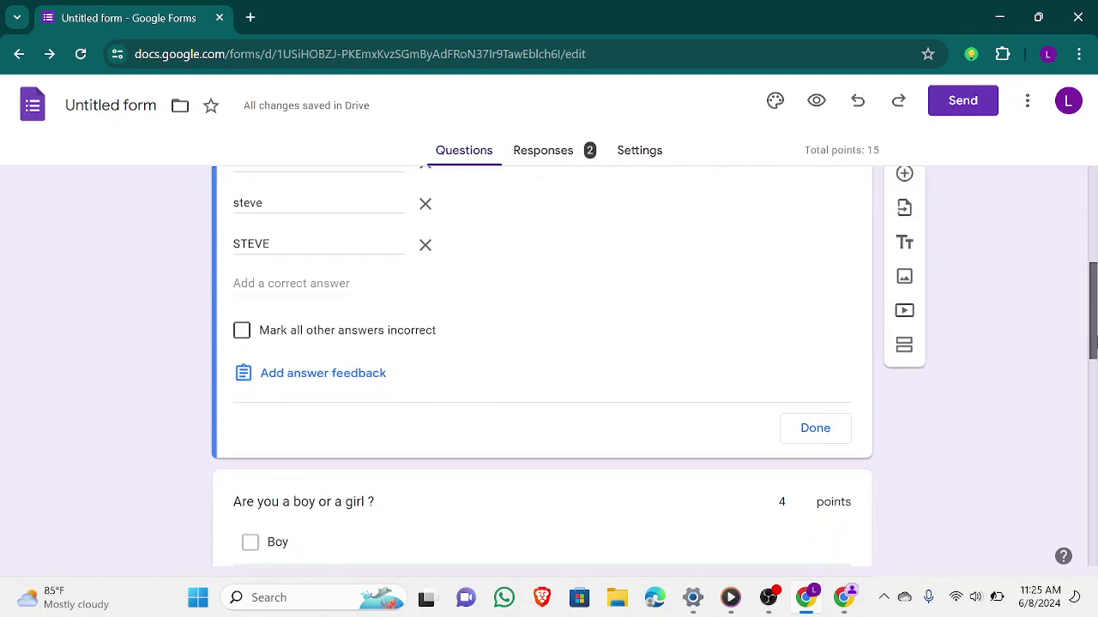
pyautogui.scroll(3, 975, 291)
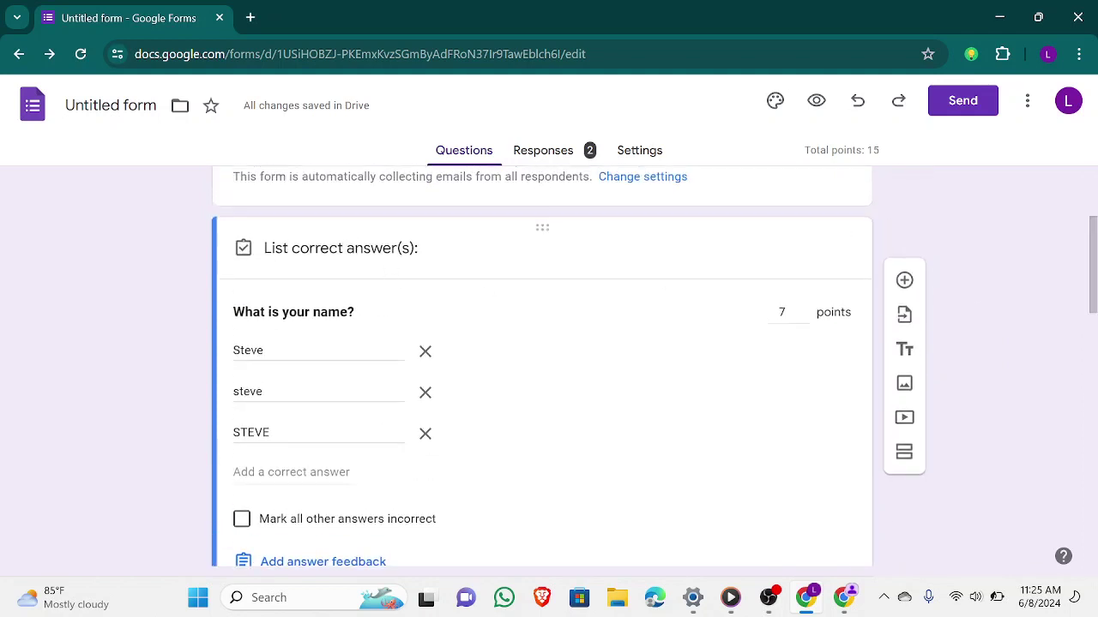
pyautogui.tripleClick(370, 248)
pyautogui.click(370, 248)
pyautogui.scroll(-4, 1096, 341)
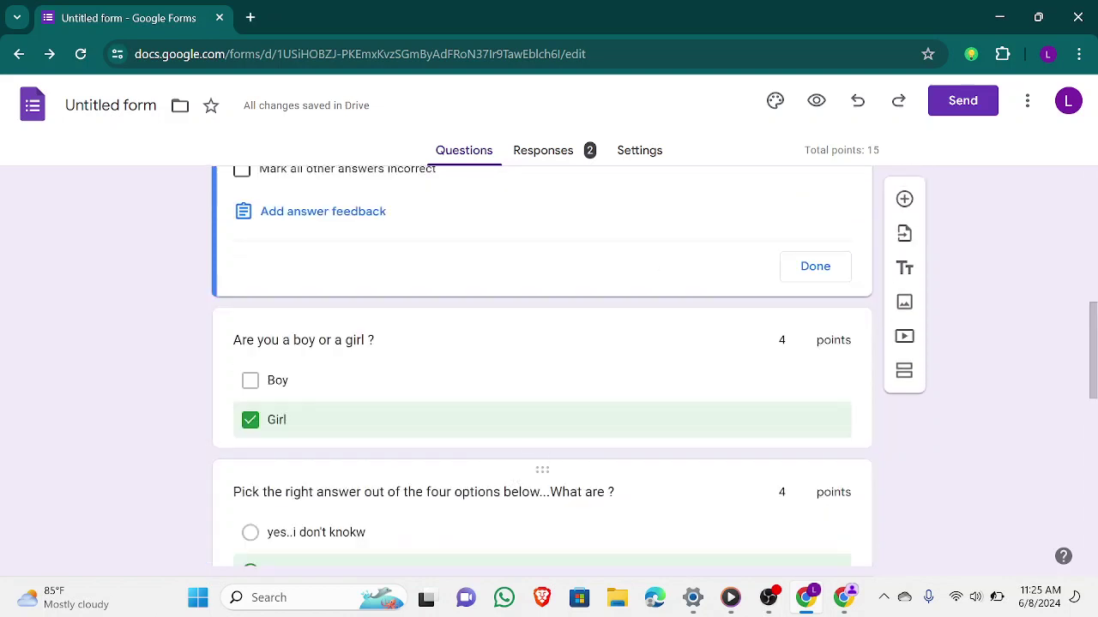
# - Reword the "Pick the right answer out of the four options below" question so that it ends with "What DSALJ?"
pyautogui.click(522, 500)
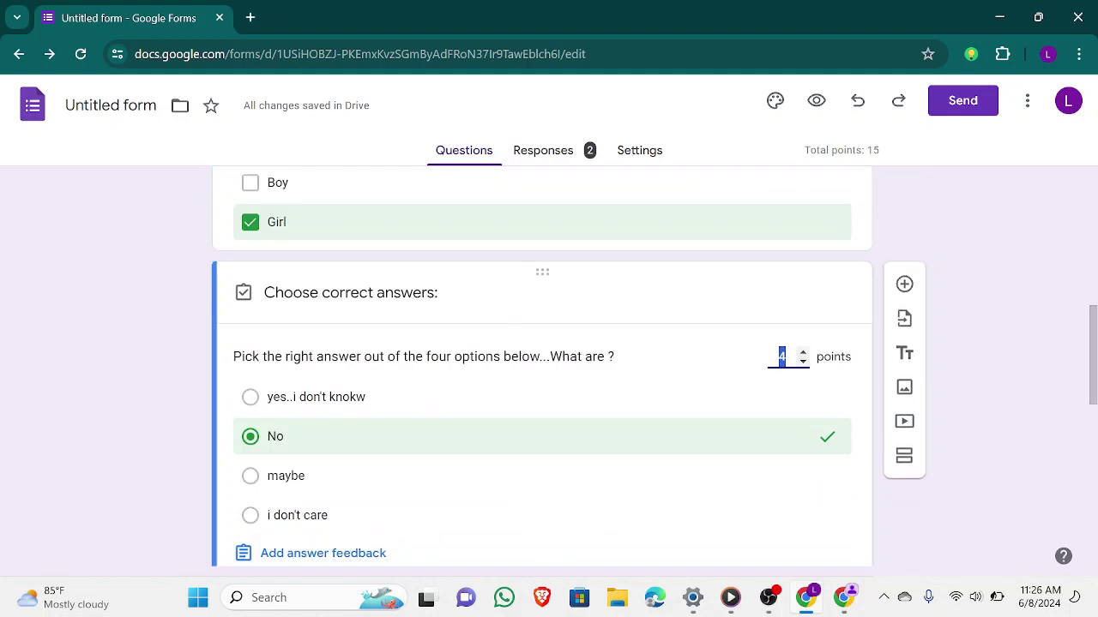
pyautogui.tripleClick(567, 357)
pyautogui.click(864, 327)
pyautogui.click(527, 356)
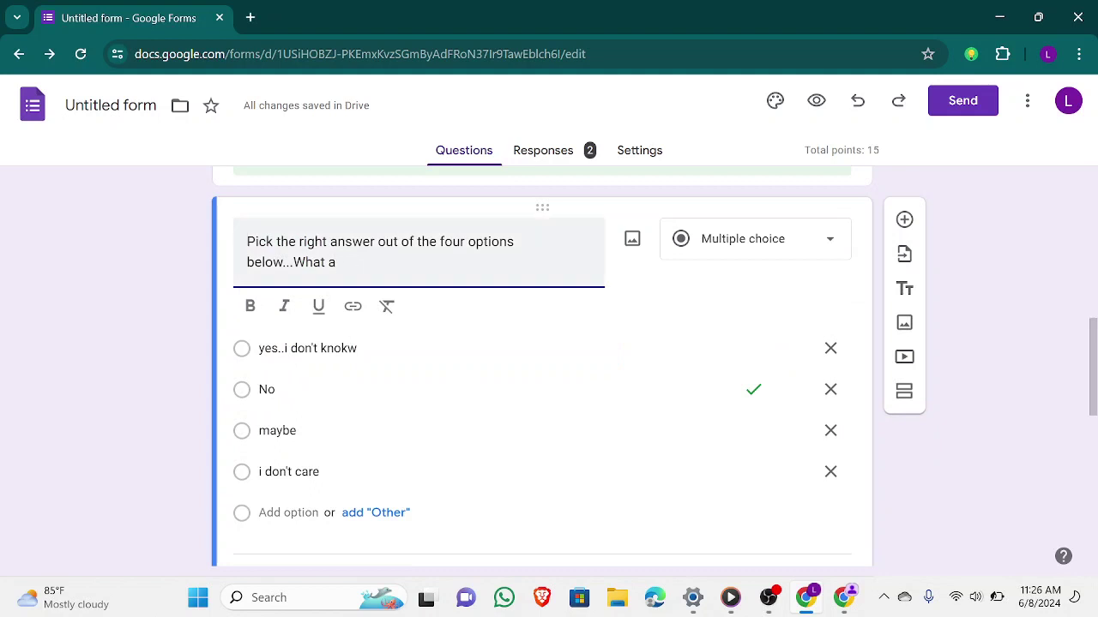
pyautogui.press('BackSpace')
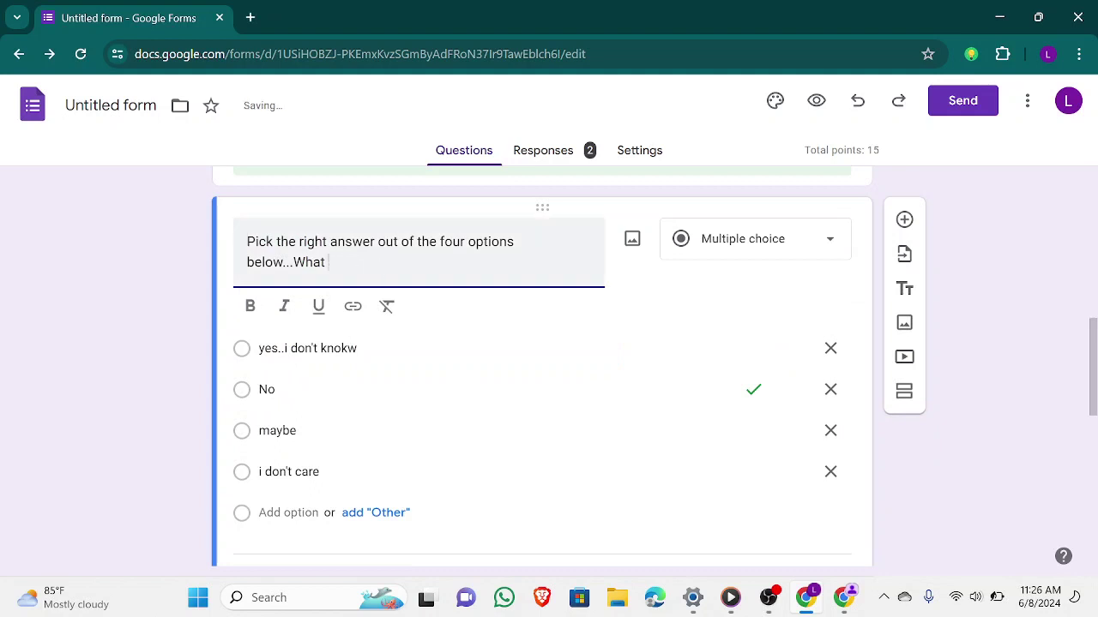
pyautogui.write('DSALJ?')
pyautogui.click(959, 470)
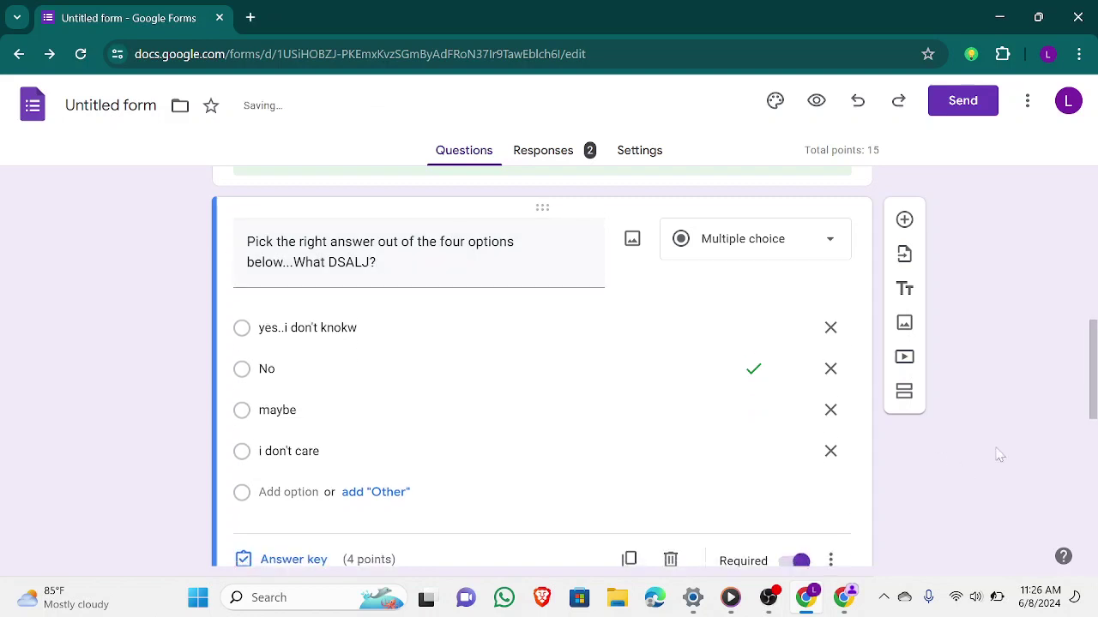
pyautogui.moveTo(1095, 365); pyautogui.dragTo(1095, 224)
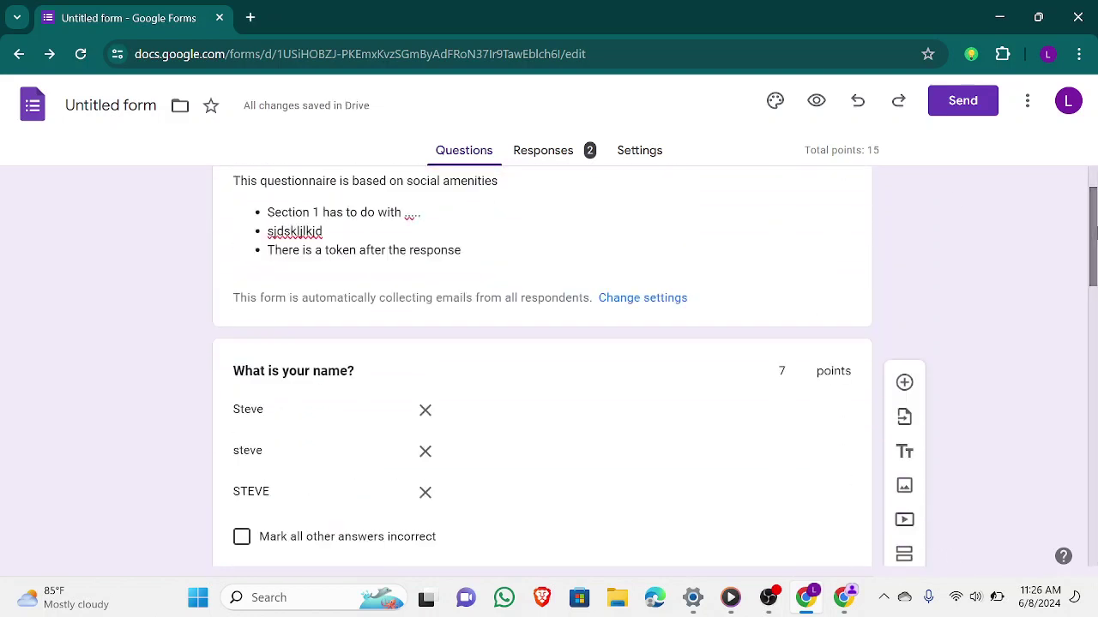
# - Return to the responses, check the print preview of the second individual response and cancel printing
pyautogui.click(536, 153)
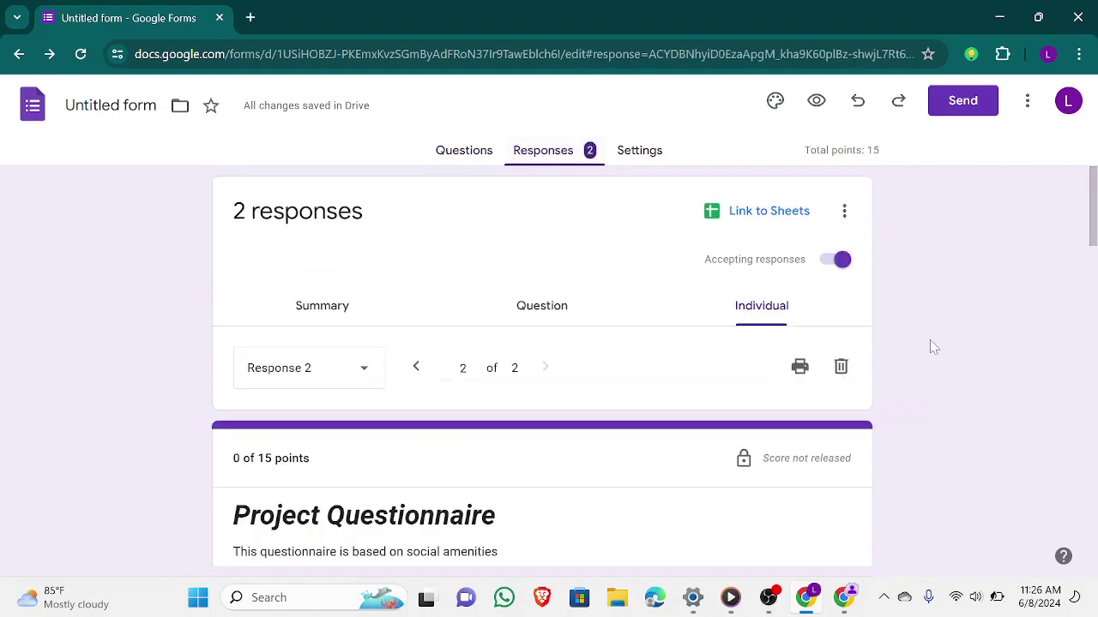
pyautogui.click(796, 371)
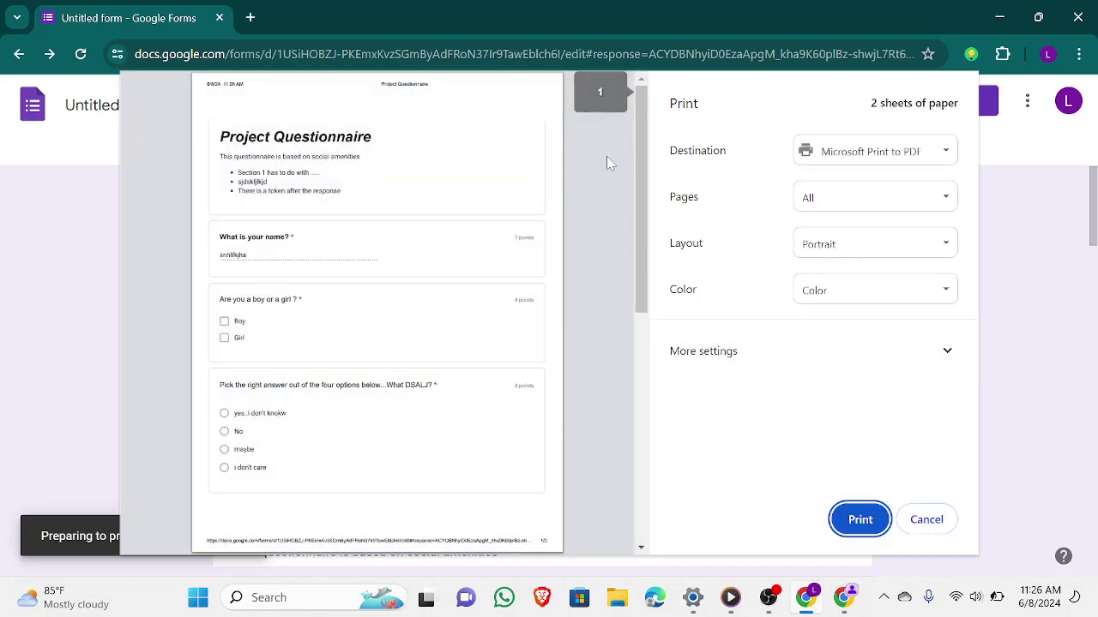
pyautogui.moveTo(642, 180); pyautogui.dragTo(648, 151)
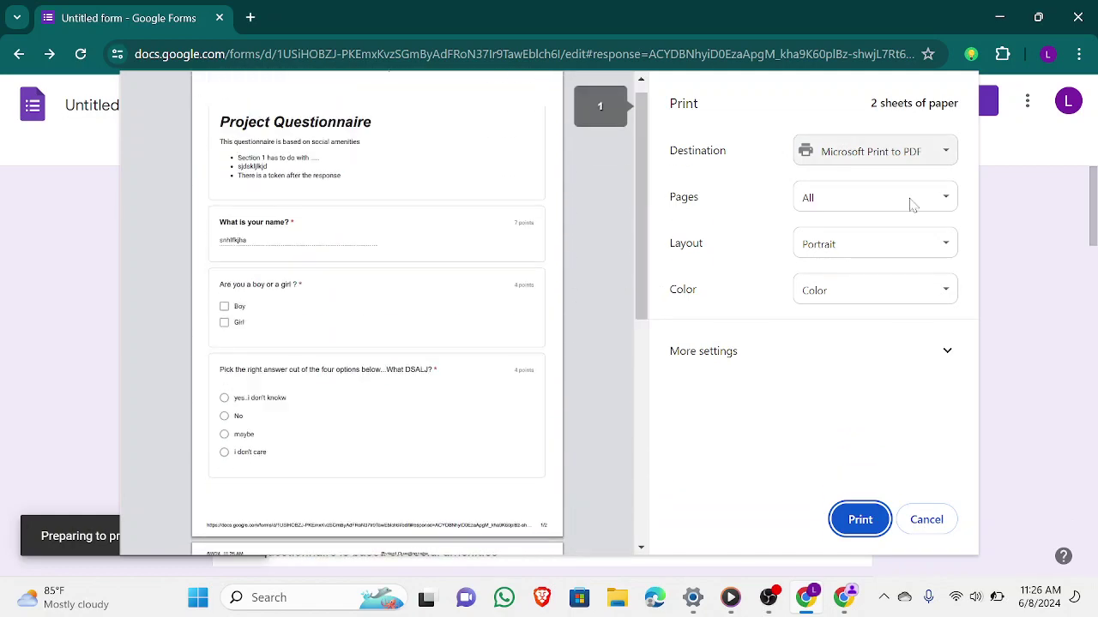
pyautogui.click(935, 529)
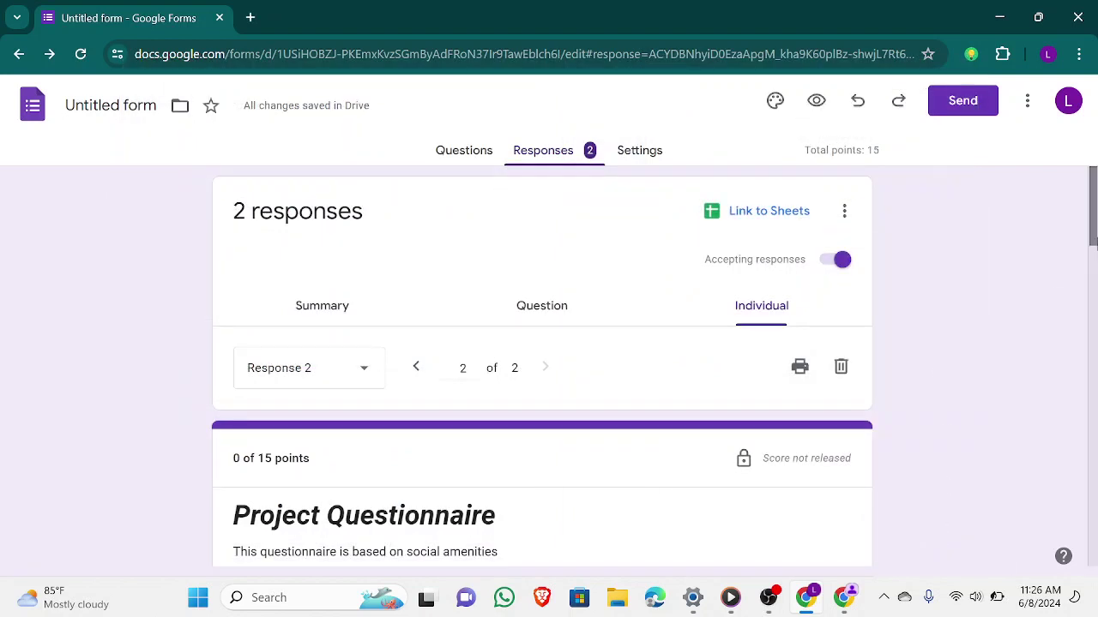
# - Link the form's responses to a new spreadsheet named "Untitled form (Responses)"
pyautogui.moveTo(1096, 243)
pyautogui.mouseDown()
pyautogui.moveTo(1096, 260)
pyautogui.moveTo(1096, 244)
pyautogui.mouseUp()
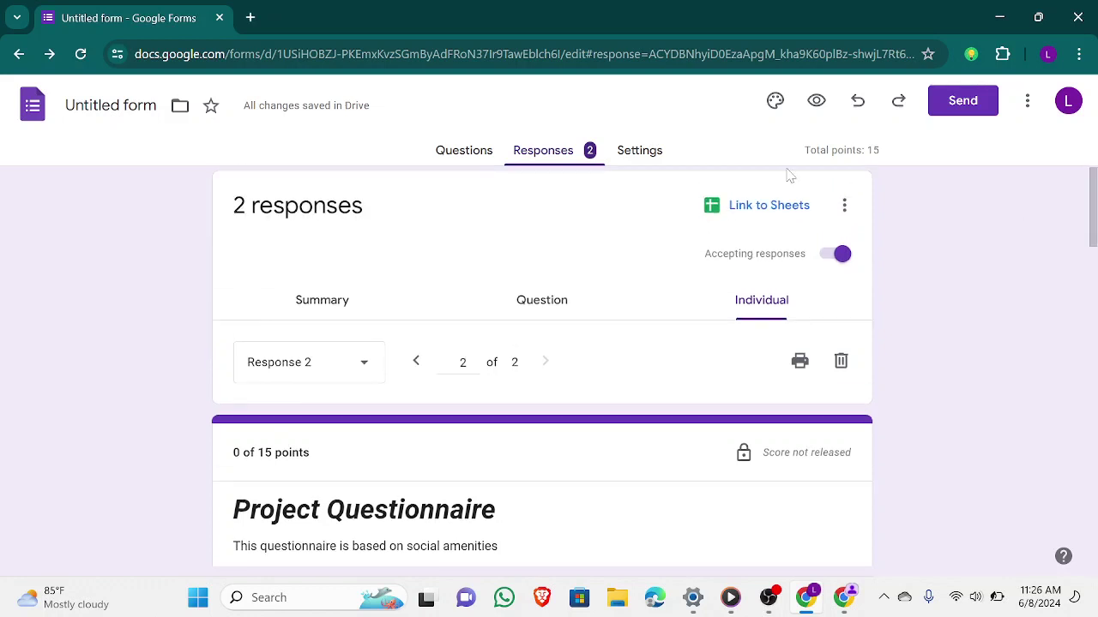
pyautogui.click(751, 206)
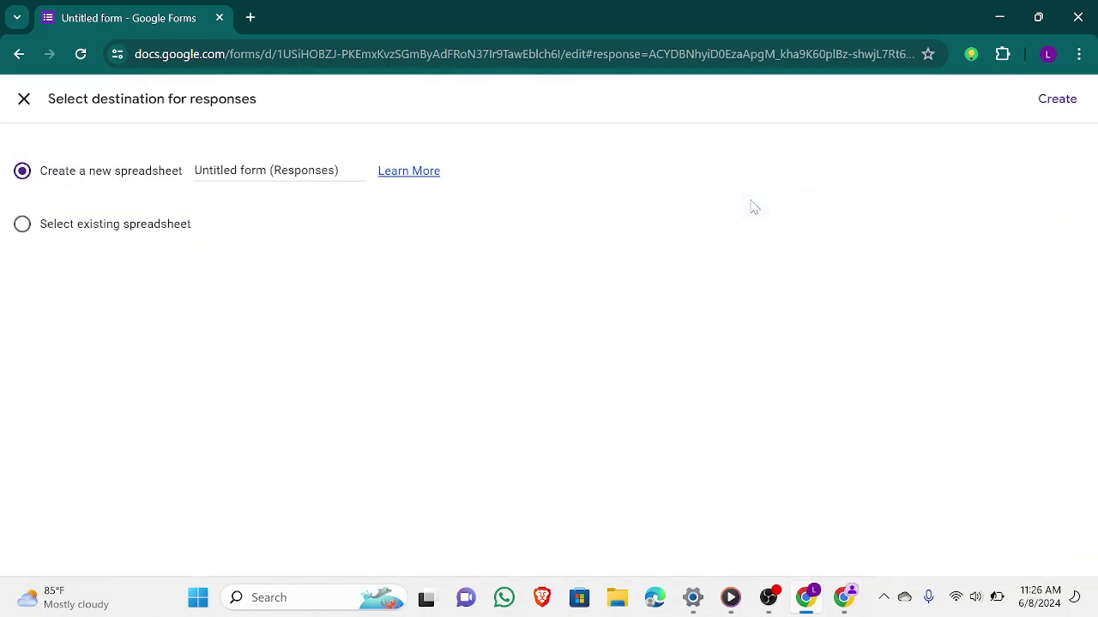
pyautogui.click(1057, 99)
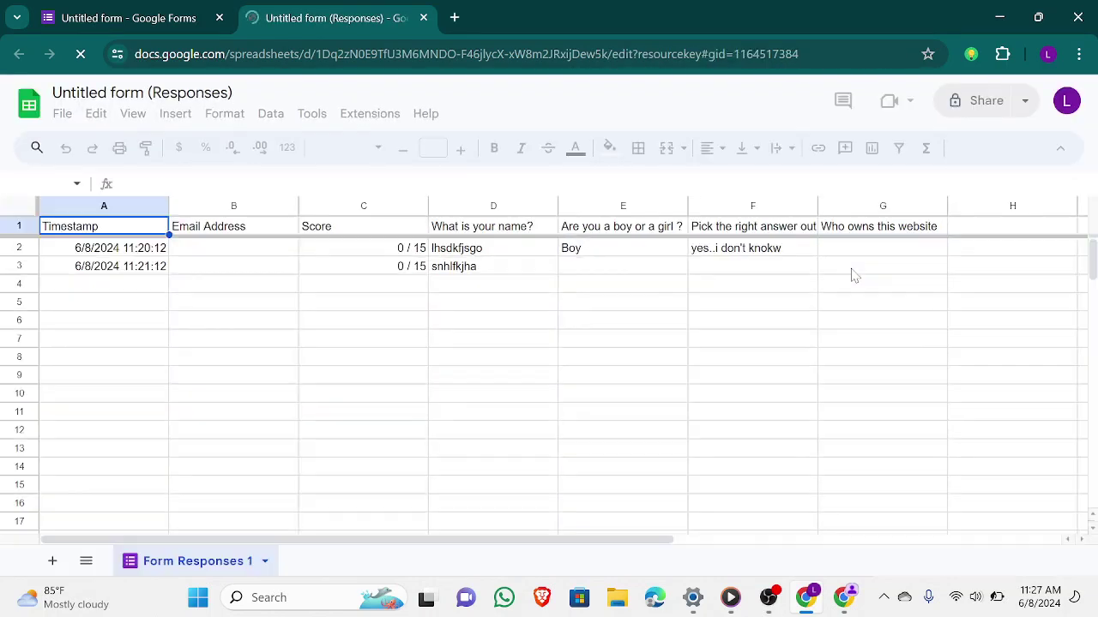
# - Switch from the responses spreadsheet back to the form editor and look over the questions
pyautogui.click(140, 21)
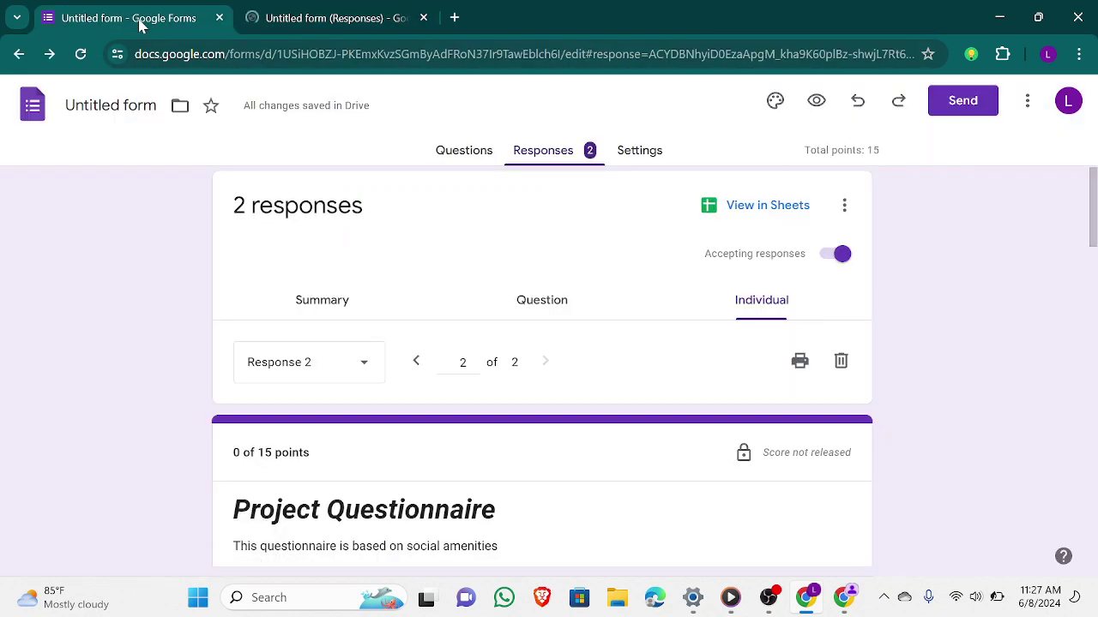
pyautogui.click(481, 155)
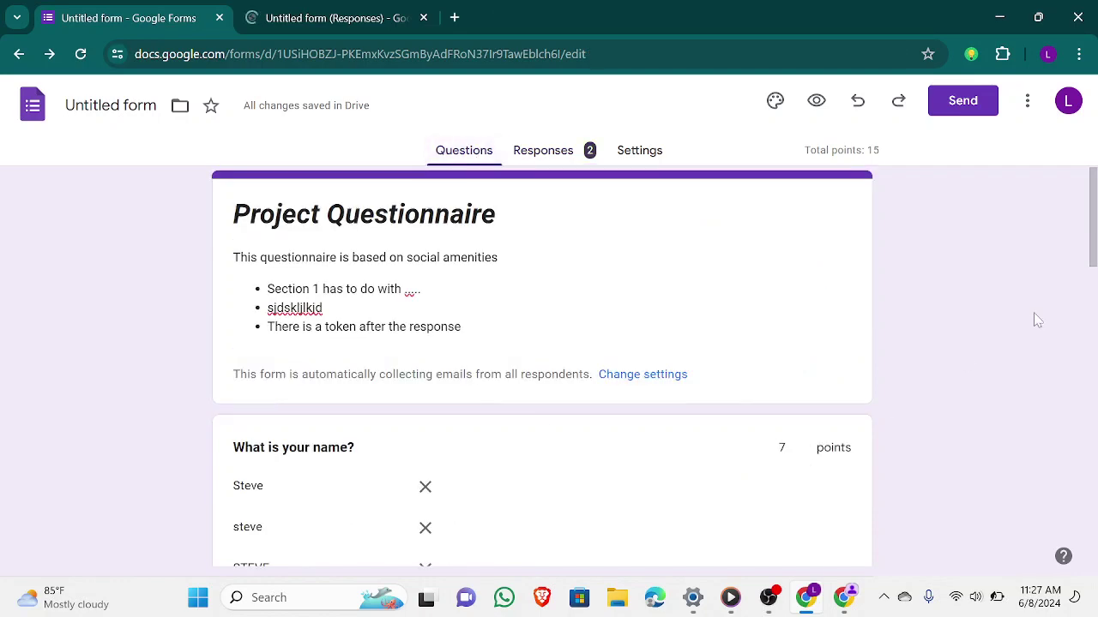
pyautogui.moveTo(1094, 210)
pyautogui.mouseDown()
pyautogui.moveTo(1096, 506)
pyautogui.moveTo(1094, 197)
pyautogui.mouseUp()
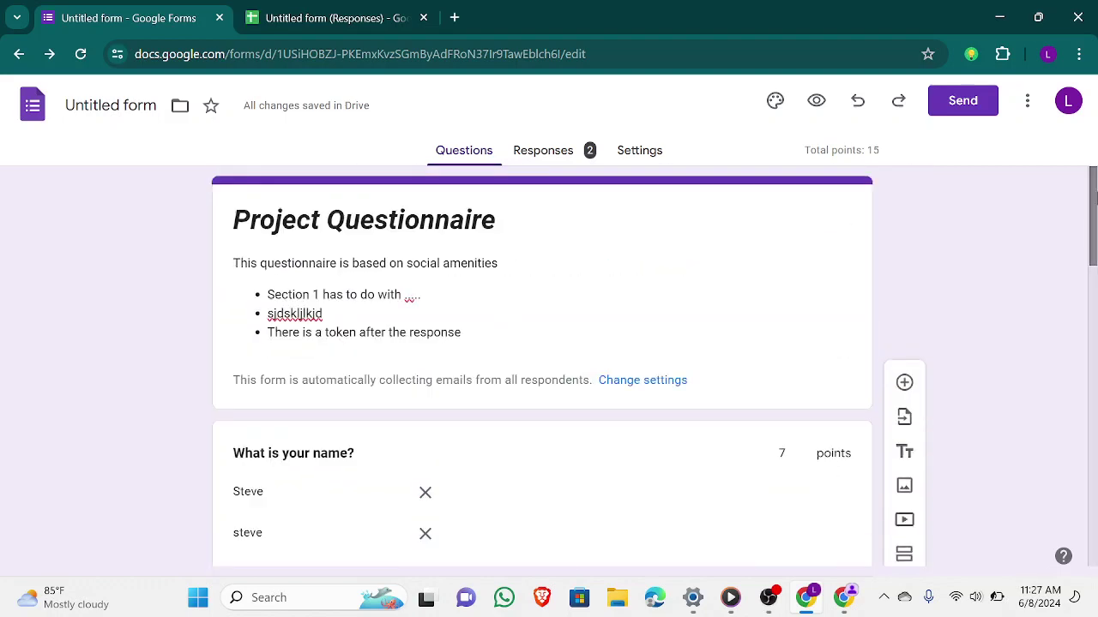